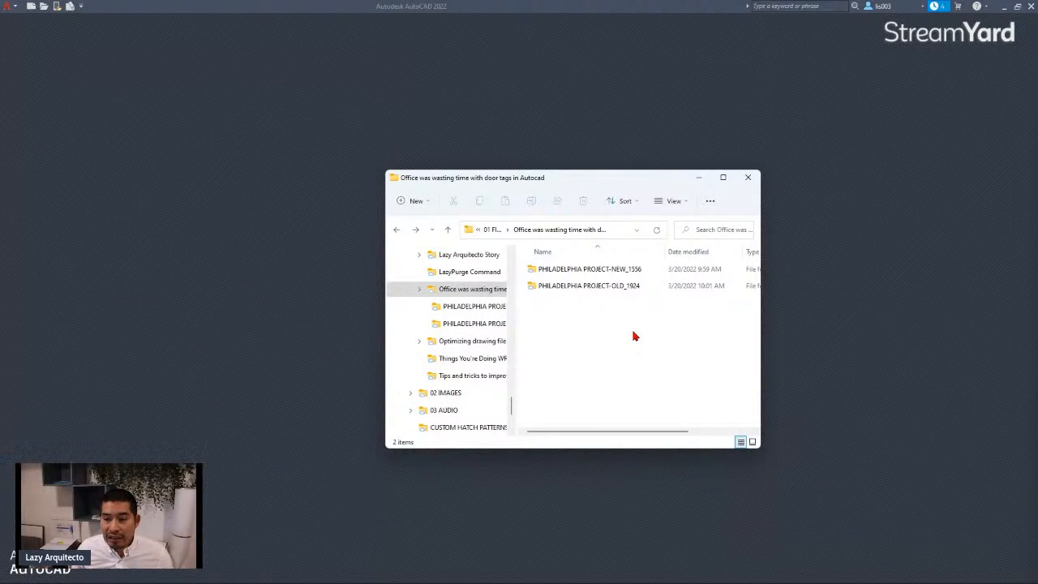
Step: Copy the drawing 1924_A1.0 (OLD).dwg from the PHILADELPHIA PROJECT-OLD_1924 folder
double_click(603, 289)
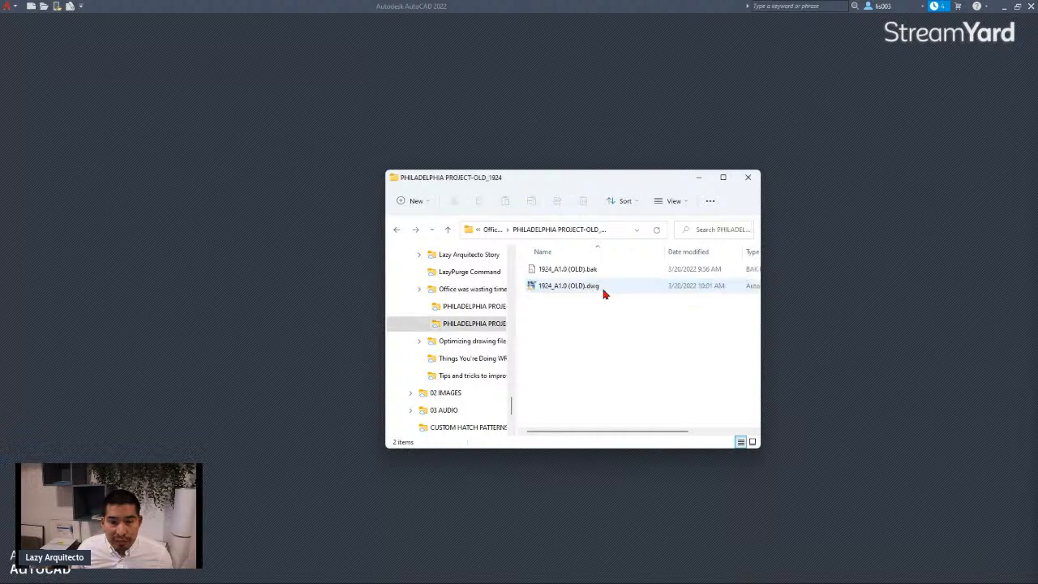
left_click(578, 290)
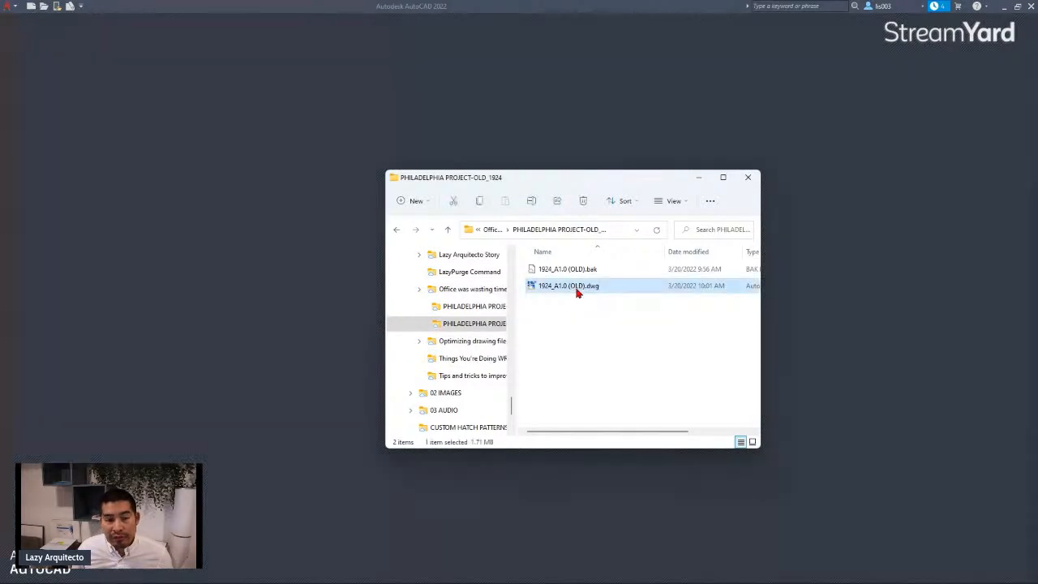
right_click(578, 292)
left_click(613, 303)
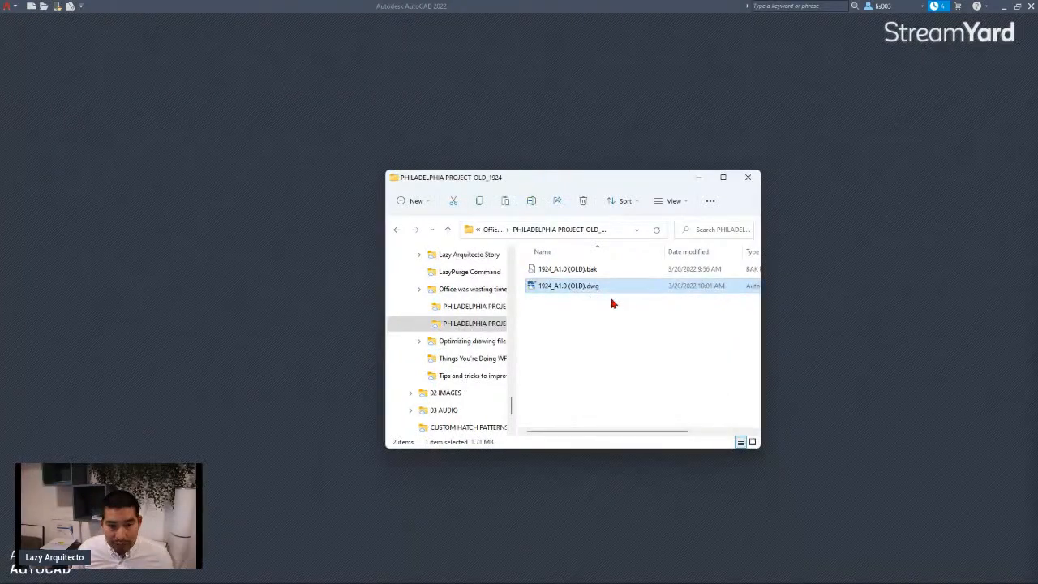
Step: In PHILADELPHIA PROJECT-NEW_1556, delete 1556_A1.0 (OLD).dwg and paste the copied 1924 drawing
left_click(399, 231)
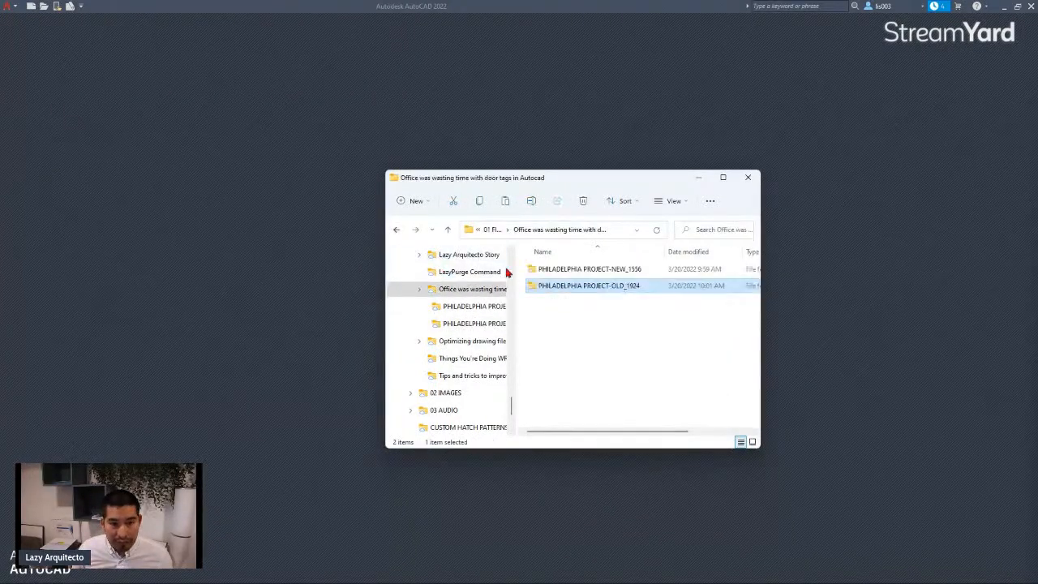
double_click(564, 271)
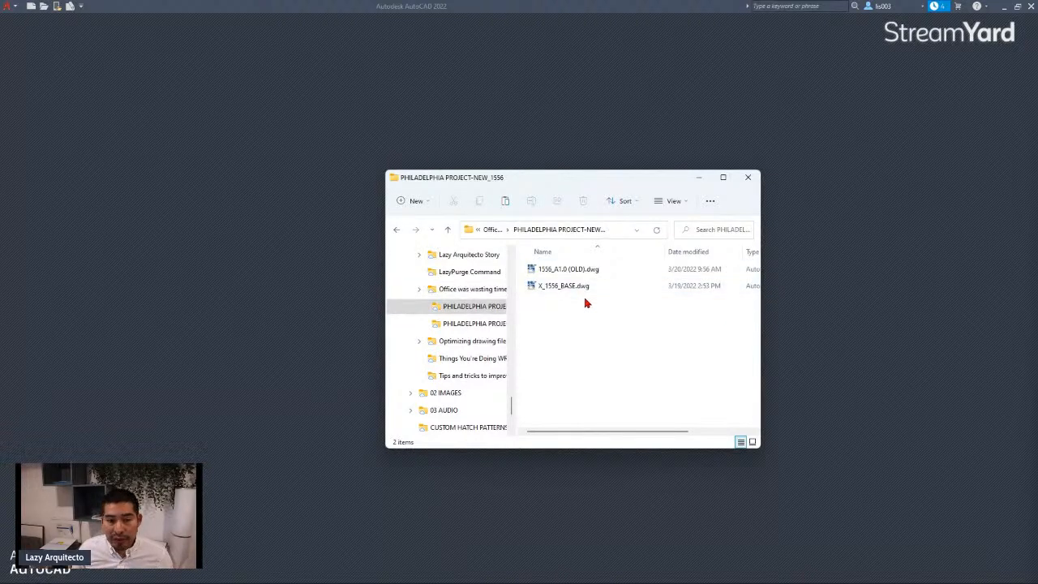
left_click(572, 278)
key("Delete")
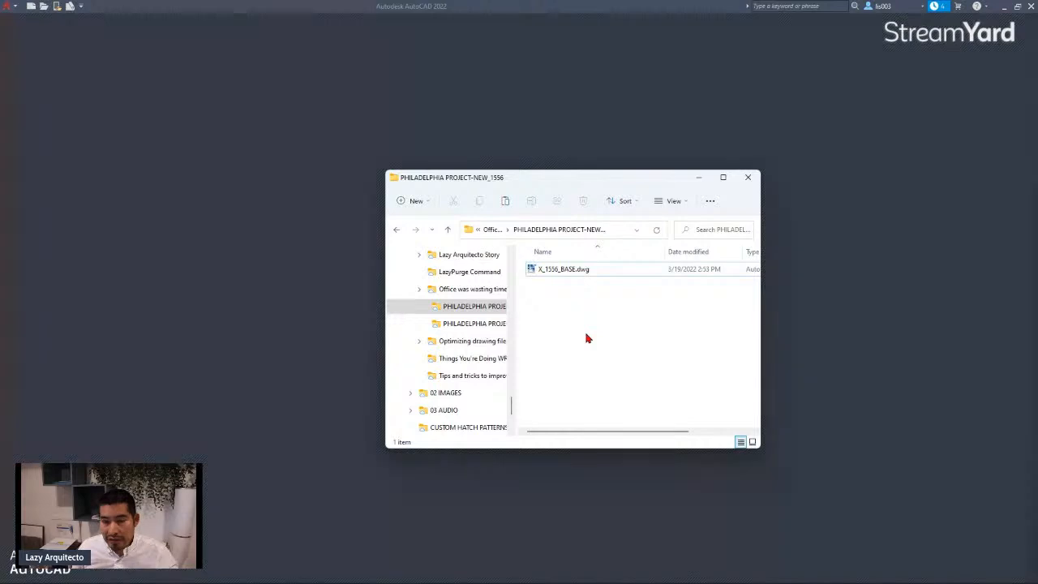
right_click(588, 339)
left_click(602, 348)
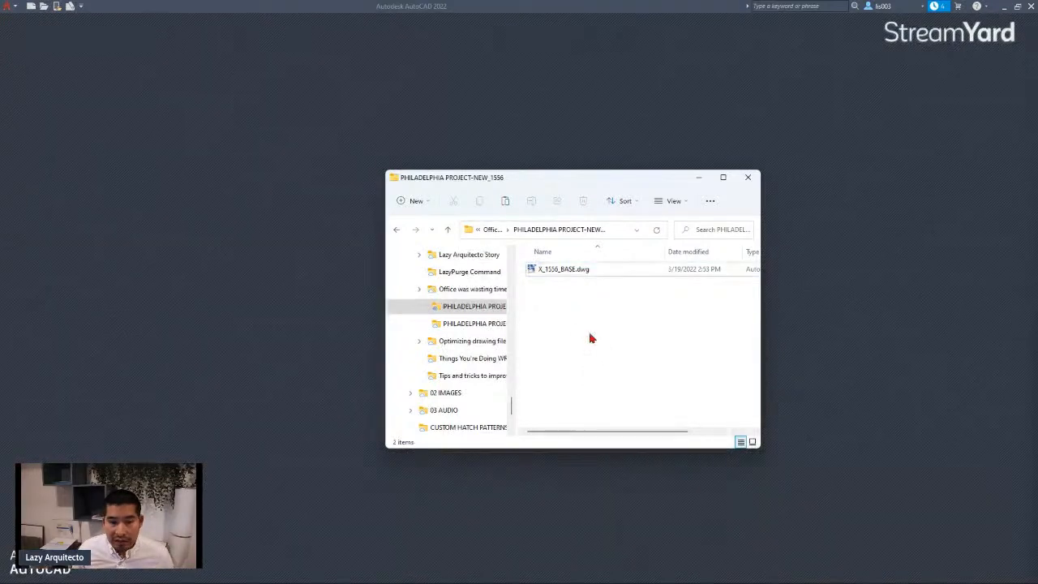
Step: Rename the pasted drawing to 1556_A1.0 (OLD).dwg and open it in AutoCAD
key("F2")
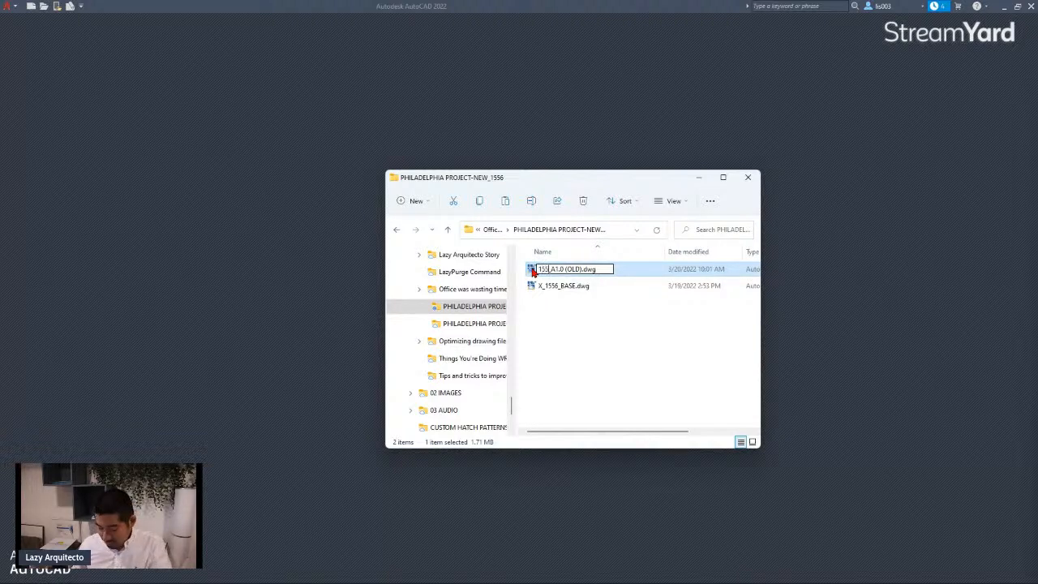
key("Return")
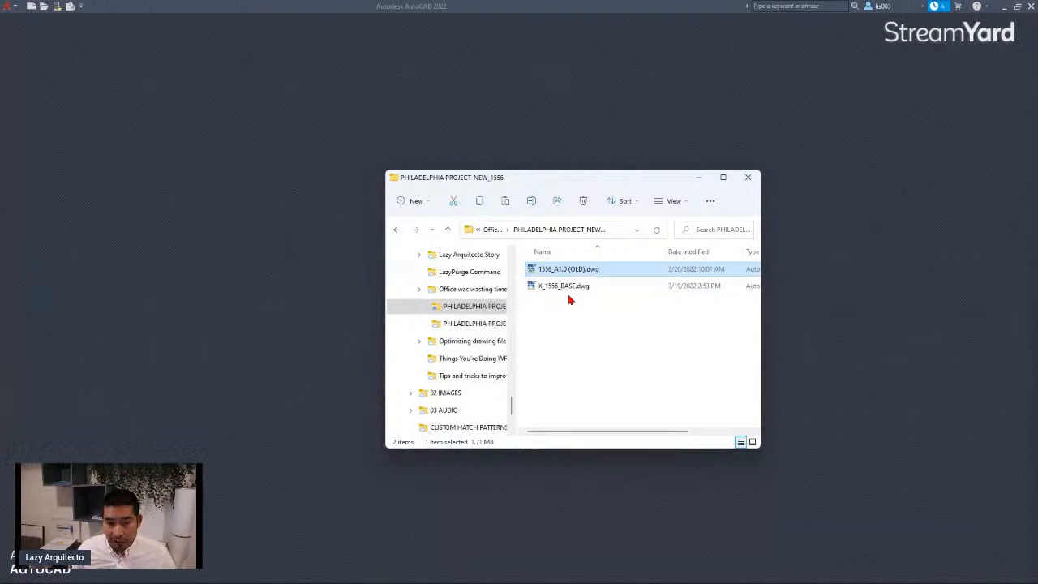
key("Return")
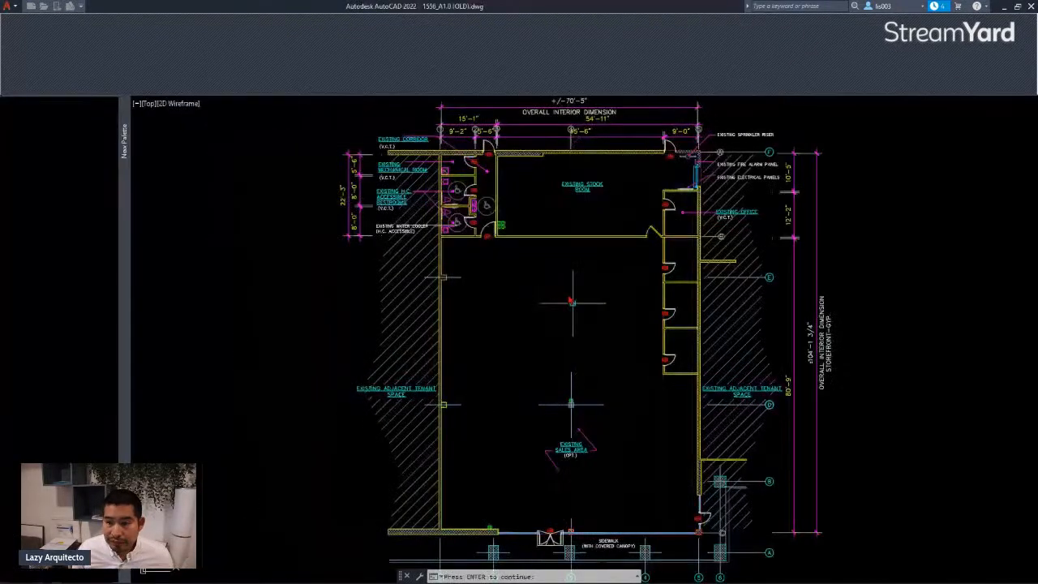
middle_click_drag(540, 387, 510, 314)
scroll(578, 422, "down", 6)
middle_click_drag(765, 473, 490, 403)
middle_click(490, 404)
middle_click(490, 404)
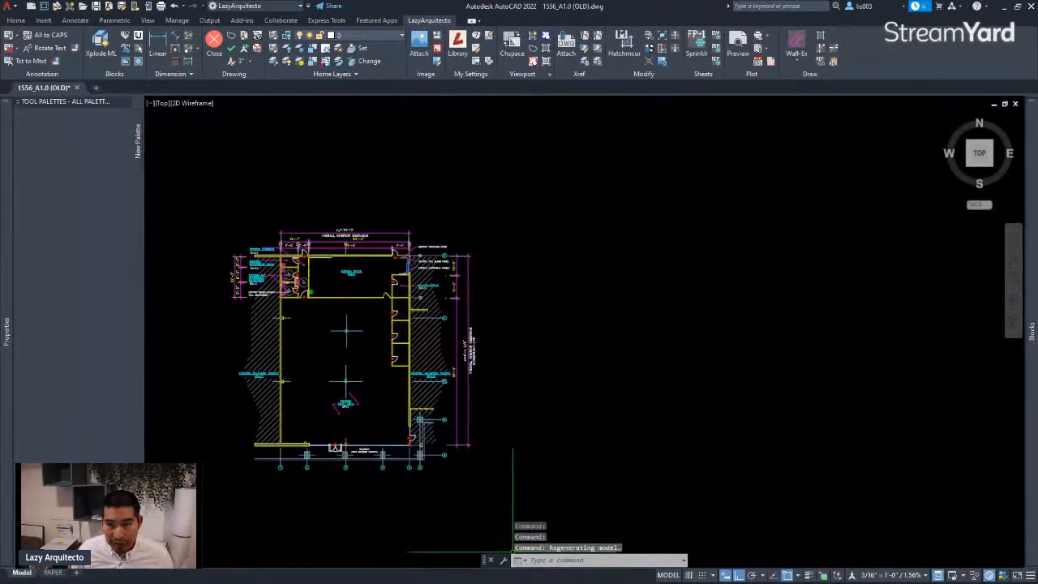
Step: Attach X_1556_BASE.dwg from the new project folder as an xref in the empty space beside the old floor plan
mouse_move(515, 579)
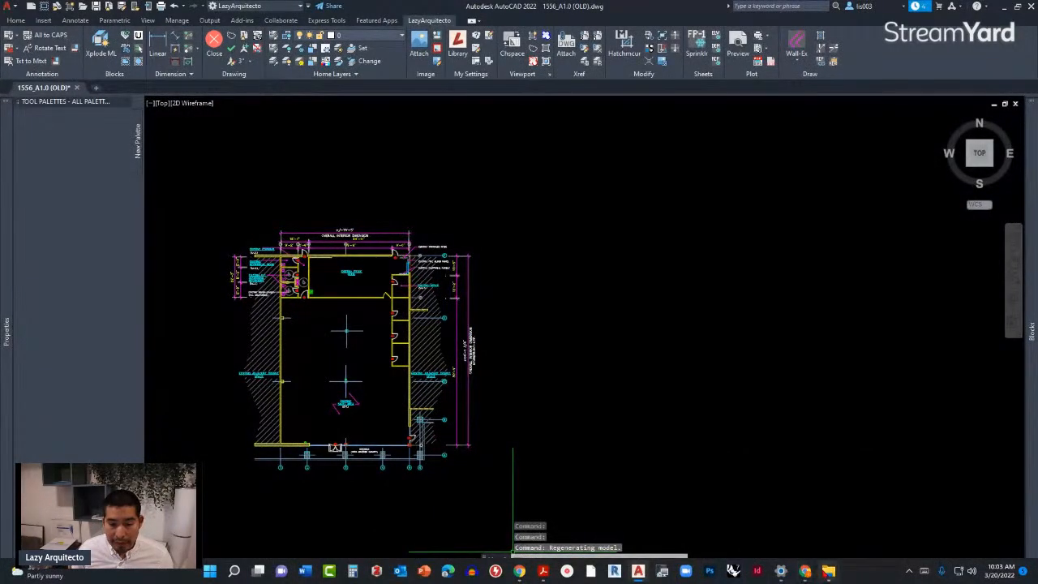
mouse_move(828, 571)
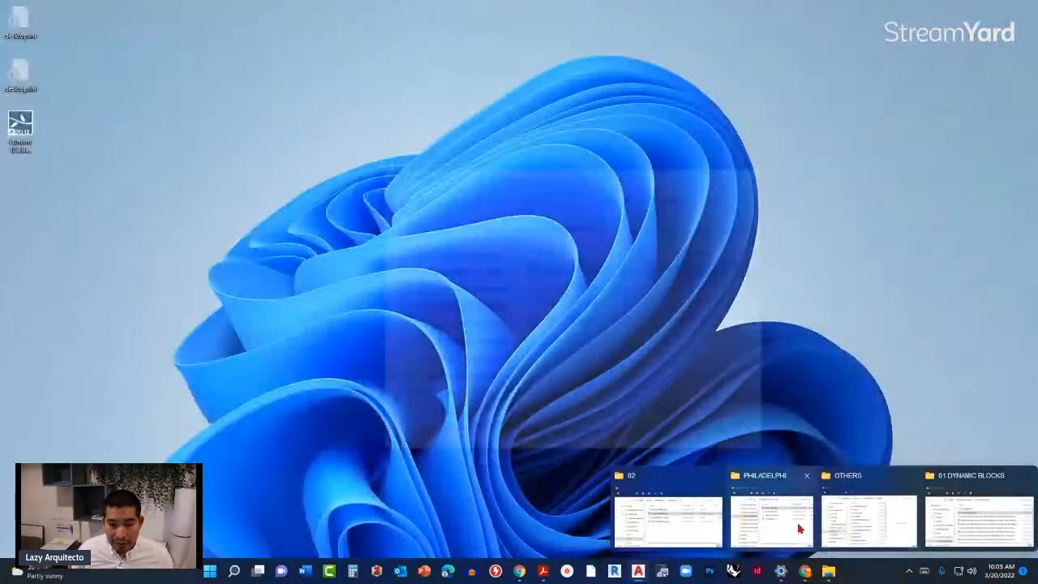
left_click(799, 529)
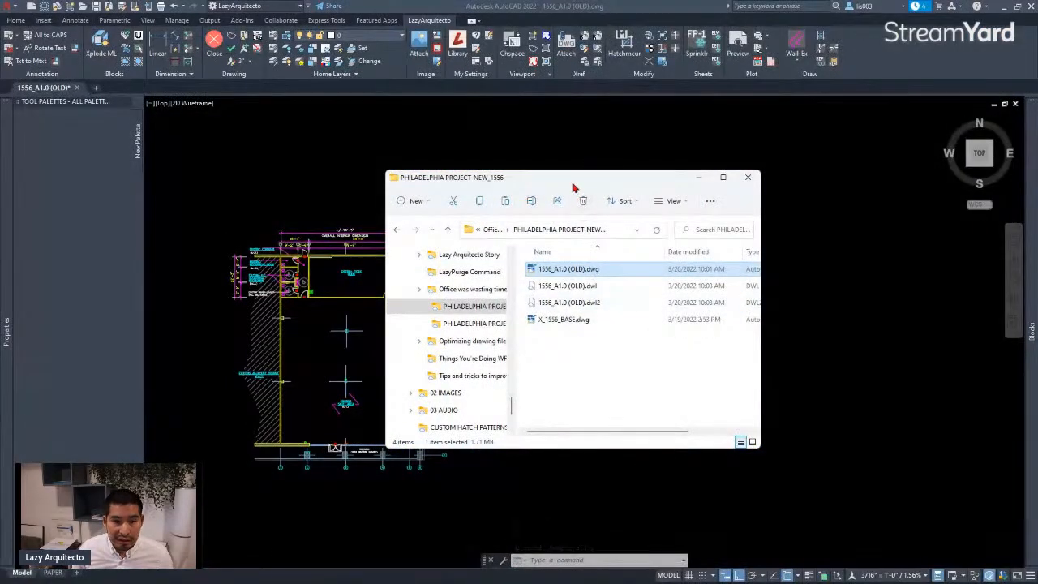
left_click_drag(573, 186, 429, 181)
left_click(417, 322)
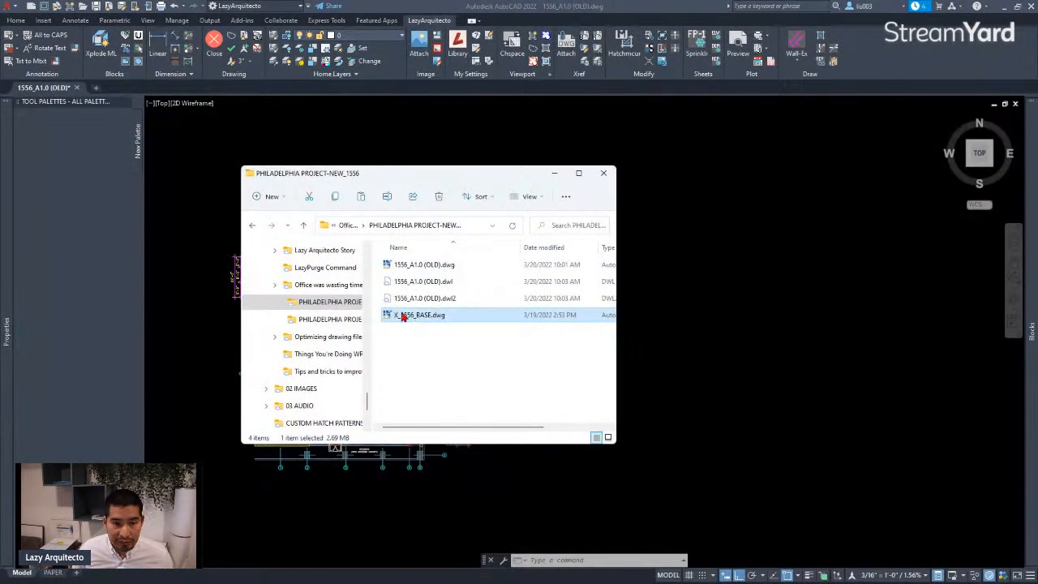
right_click_drag(487, 354, 626, 400)
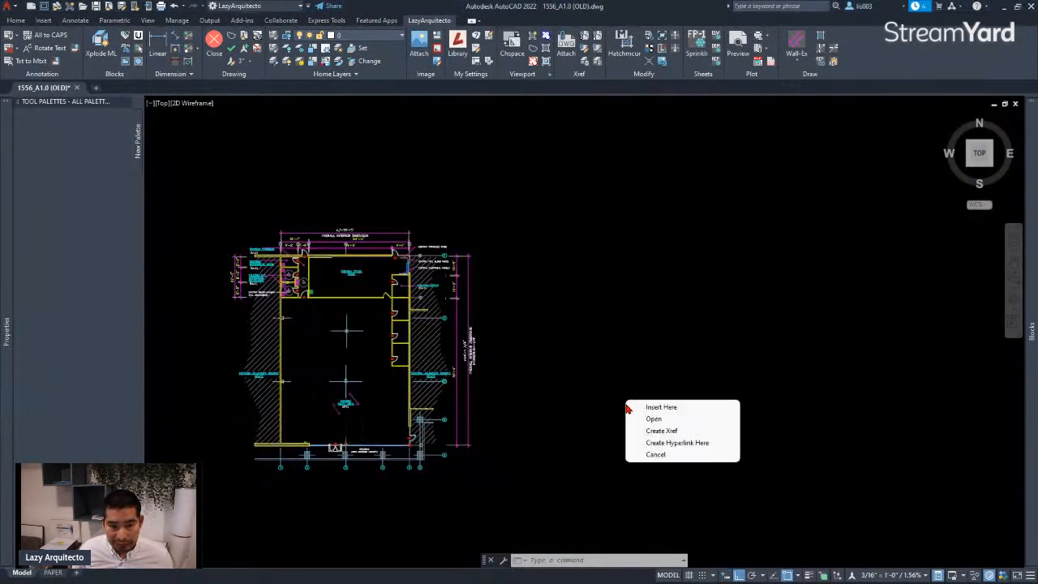
left_click(657, 430)
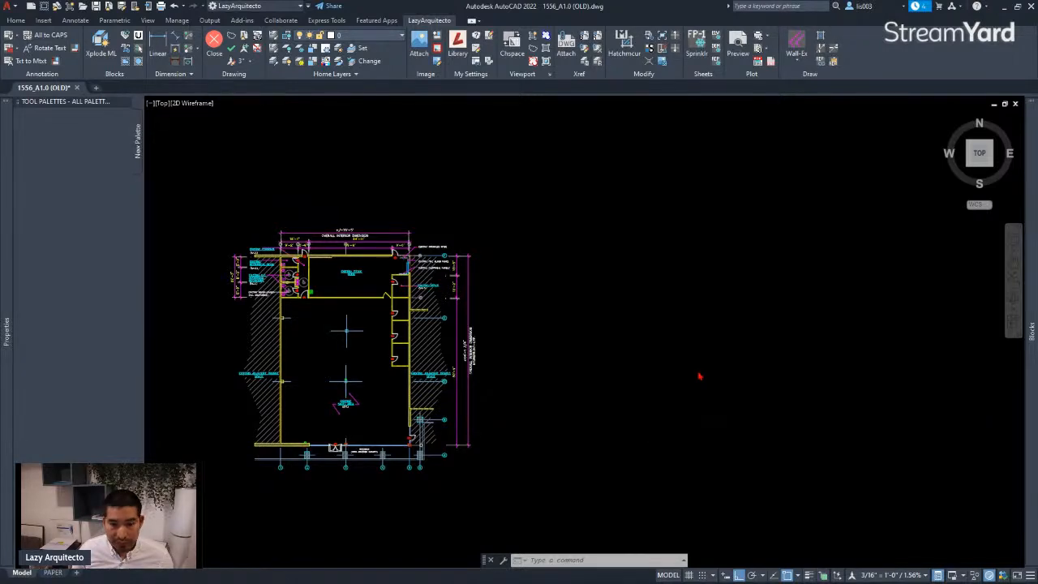
Step: Move the attached base plan about 78' down and to the left, closer to the old floor plan
left_click(708, 320)
left_click(655, 339)
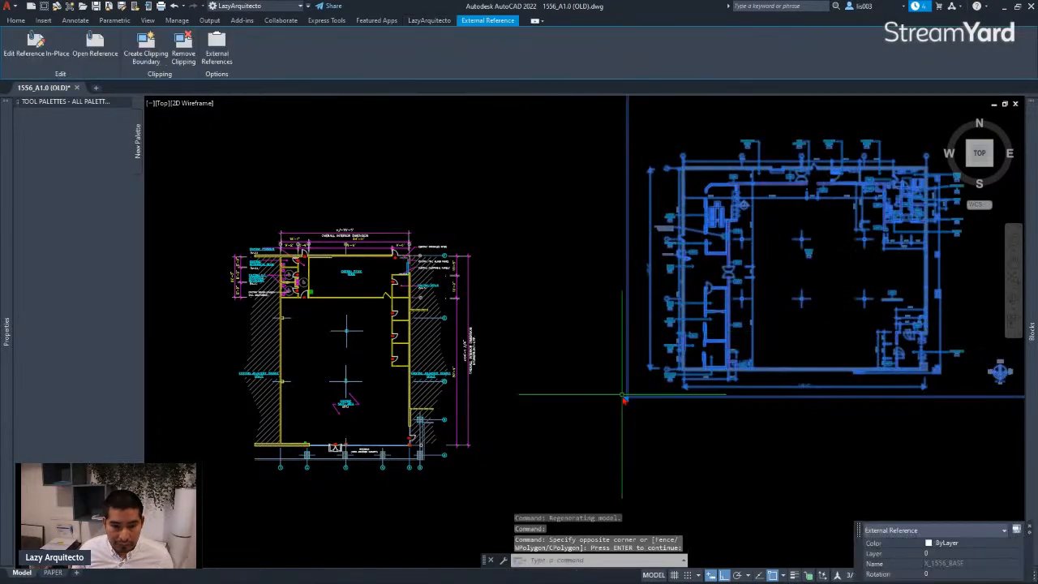
left_click(624, 399)
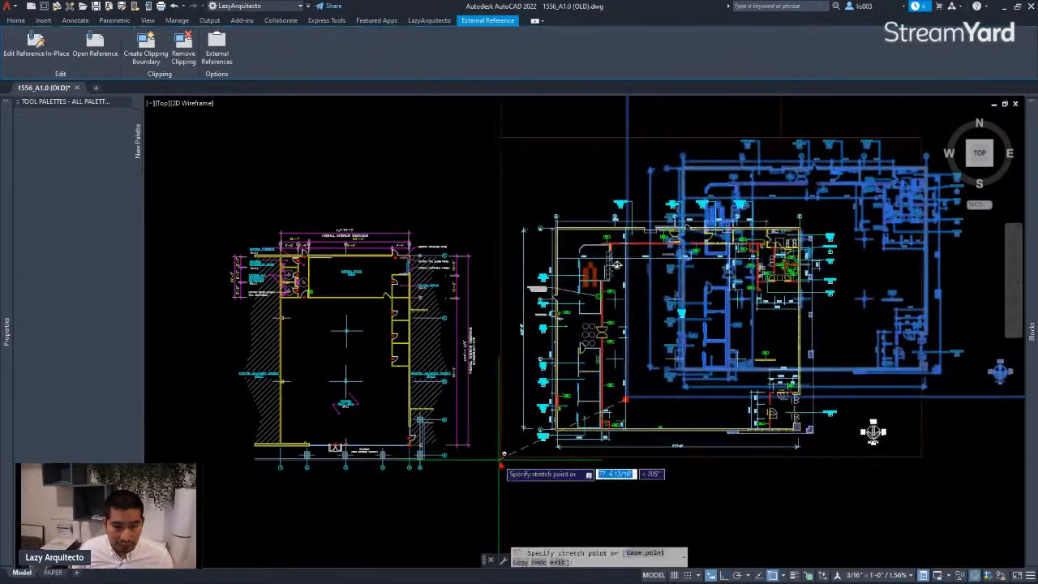
left_click(502, 467)
middle_click_drag(568, 426, 587, 425)
key("Escape")
Step: Copy the door tag at the old plan's lower-right storefront door and paste it by the new plan's exterior vestibule doors
scroll(427, 447, "up", 8)
left_click(428, 383)
left_click(413, 370)
scroll(438, 381, "down", 8)
key("ctrl+c")
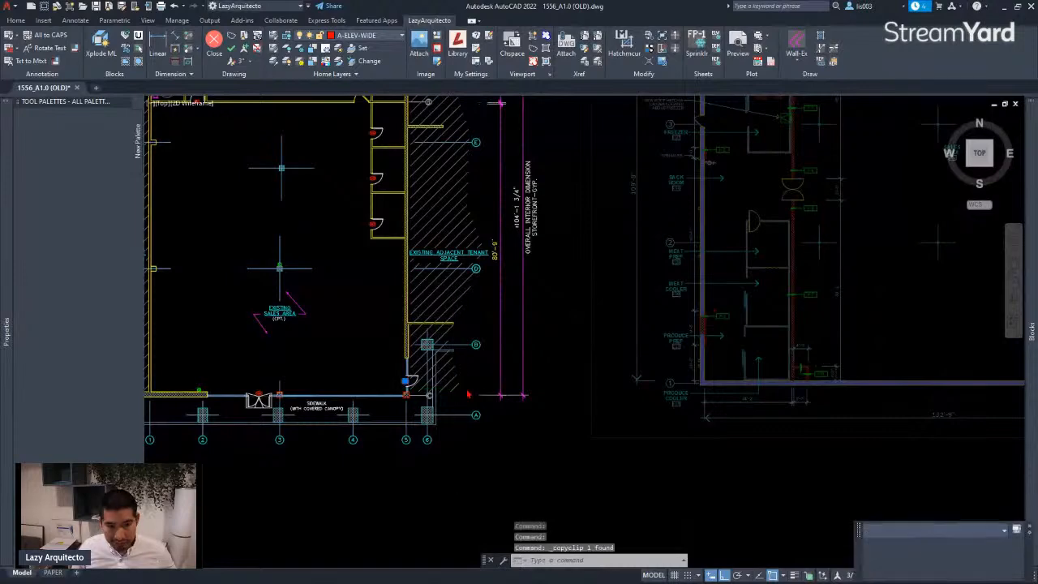
key("ctrl+v")
middle_click_drag(814, 378, 591, 397)
middle_click_drag(715, 391, 541, 390)
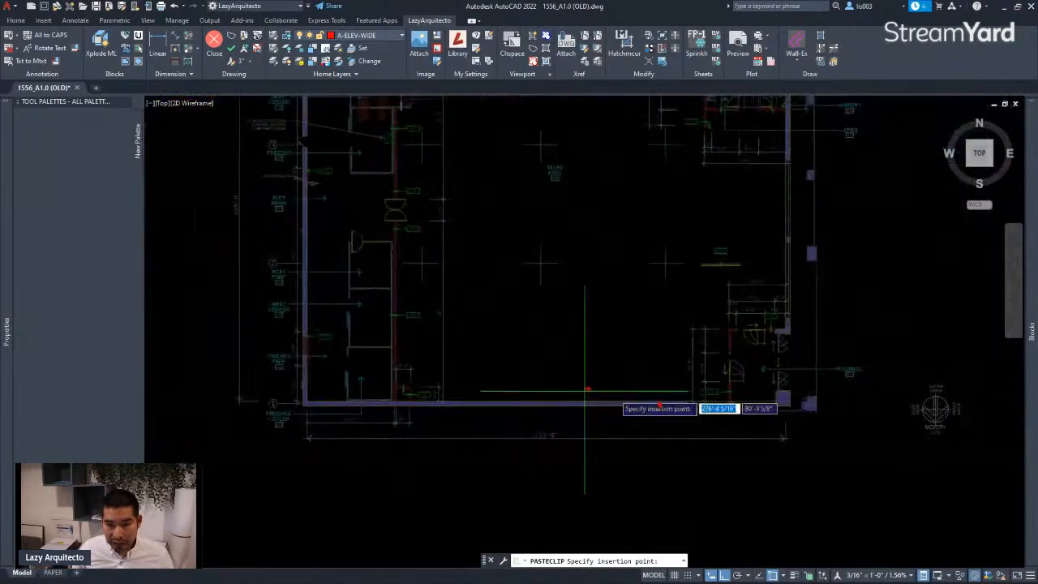
scroll(779, 381, "up", 8)
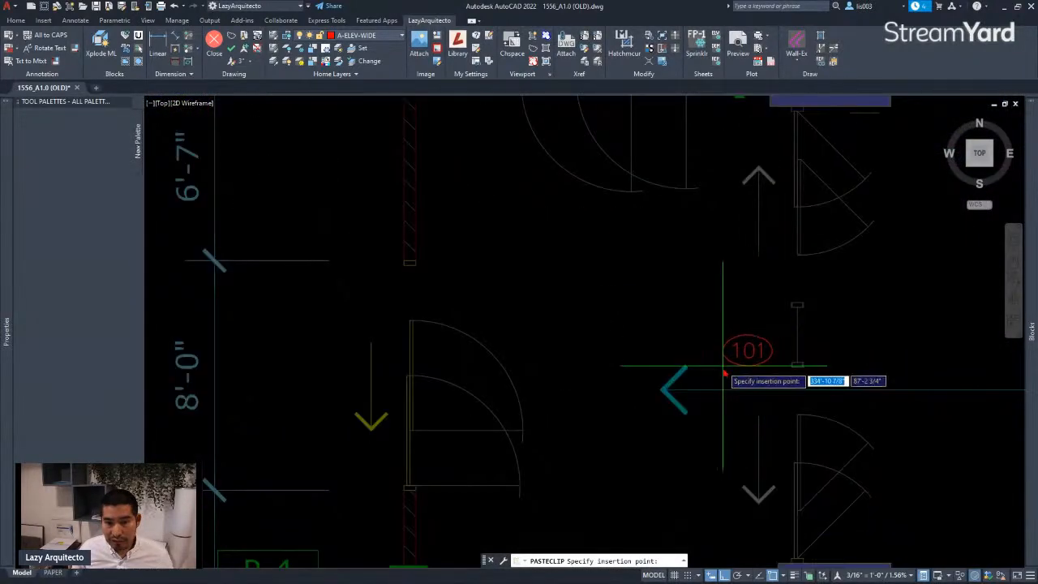
left_click(733, 351)
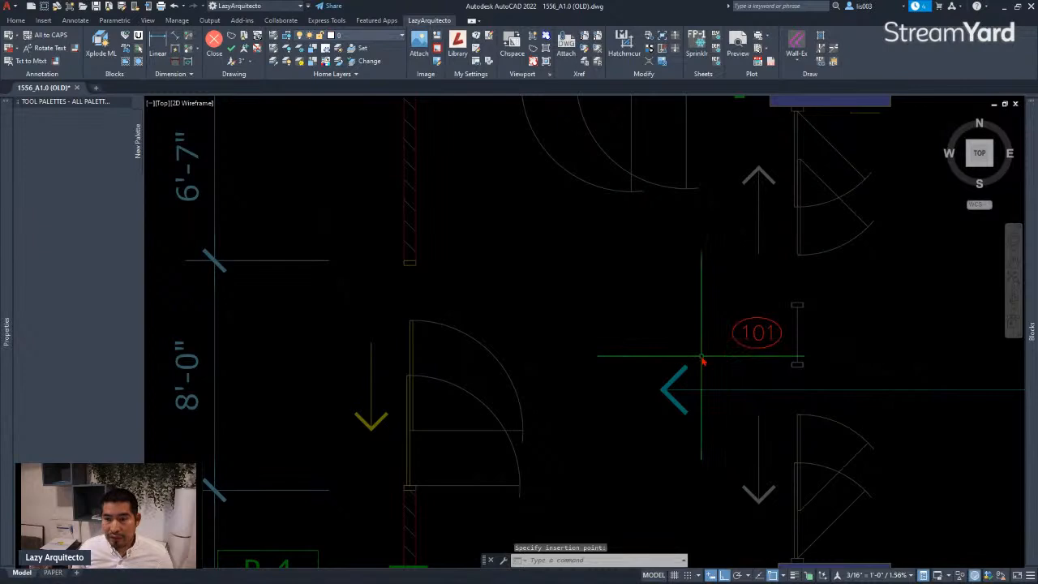
middle_click_drag(765, 353, 734, 368)
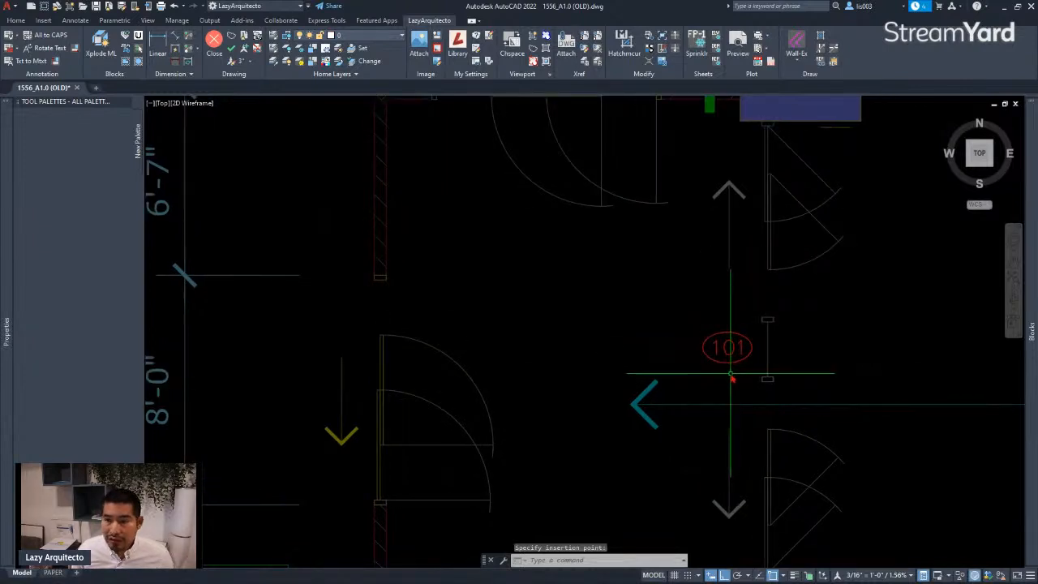
Step: Scale up the 101 door tag slightly in the vestibule, using its lower edge as the base point
scroll(710, 388, "down", 6)
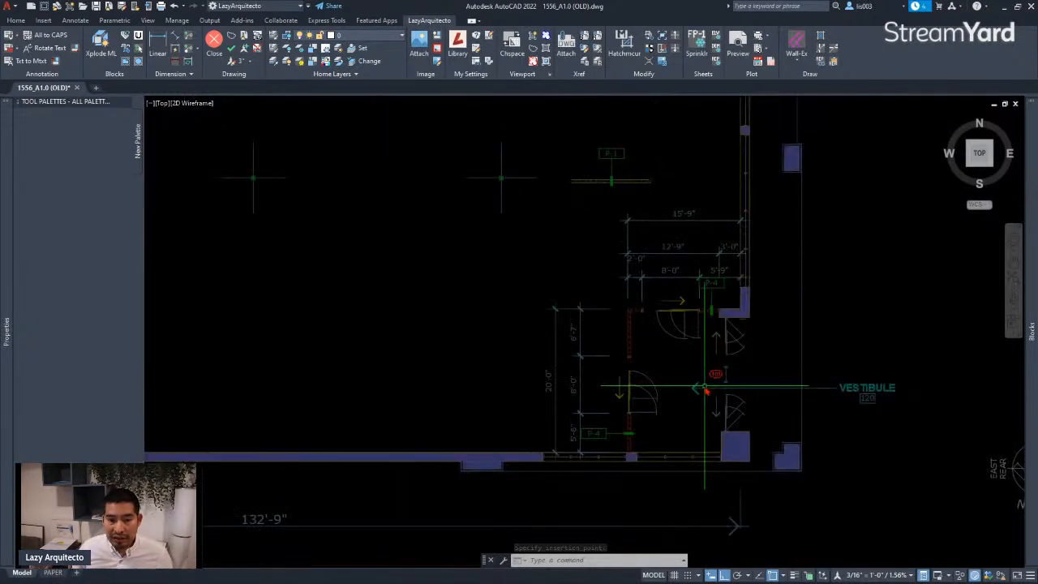
scroll(665, 398, "down", 5)
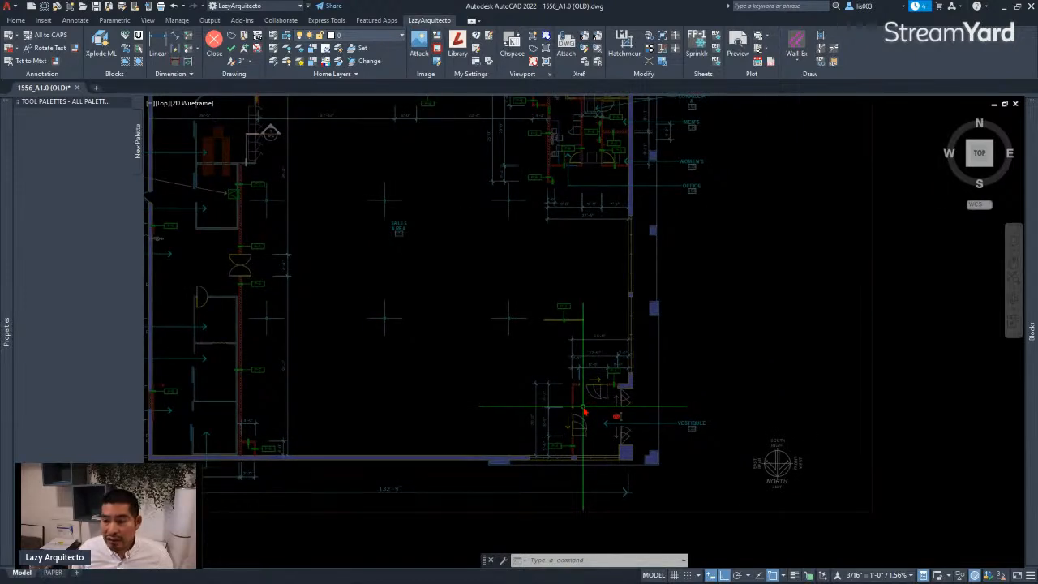
scroll(596, 405, "up", 7)
scroll(626, 378, "down", 1)
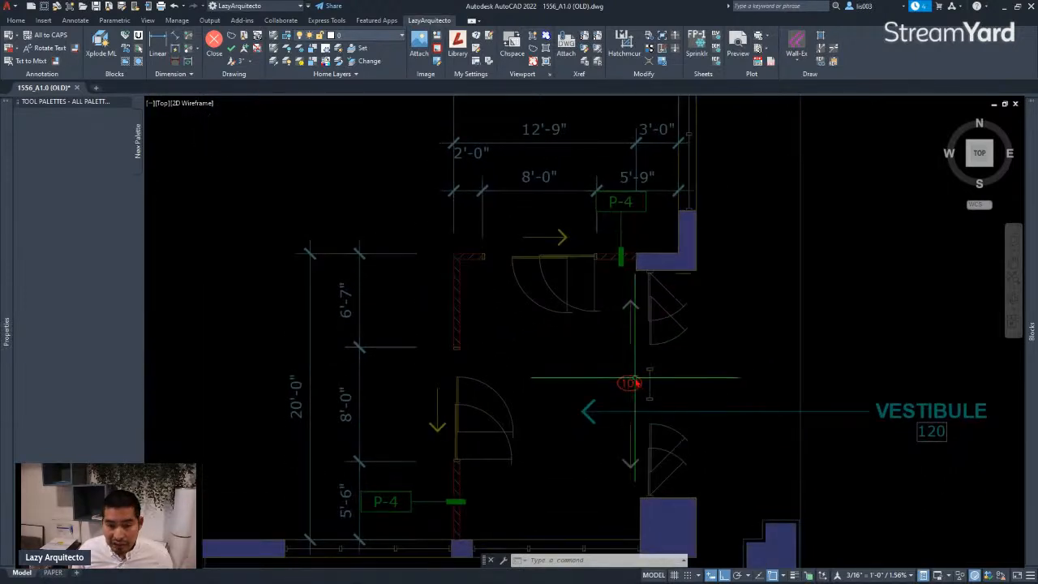
left_click(631, 381)
type("sc")
key("Return")
scroll(633, 393, "up", 4)
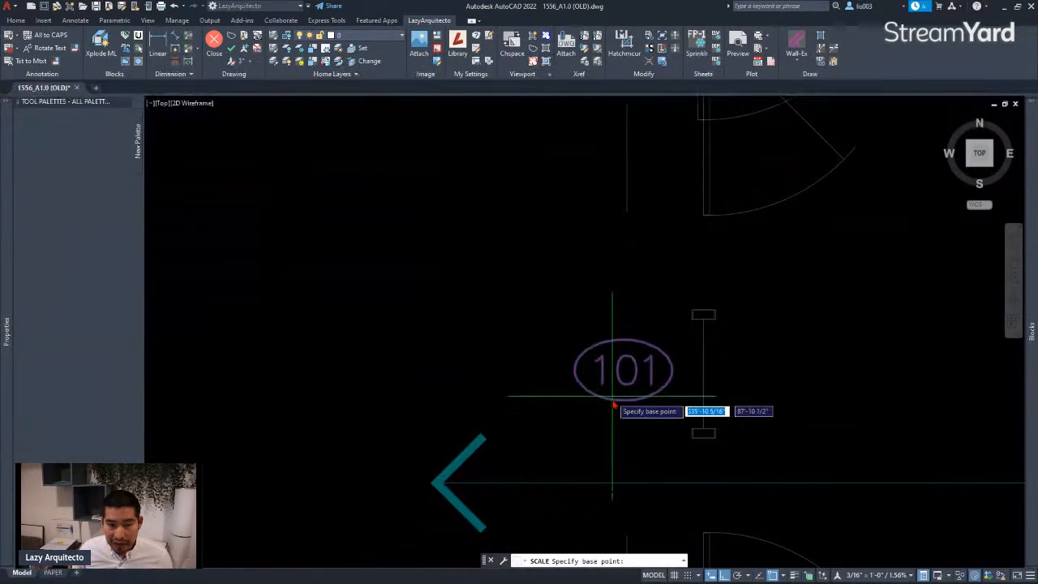
left_click(633, 393)
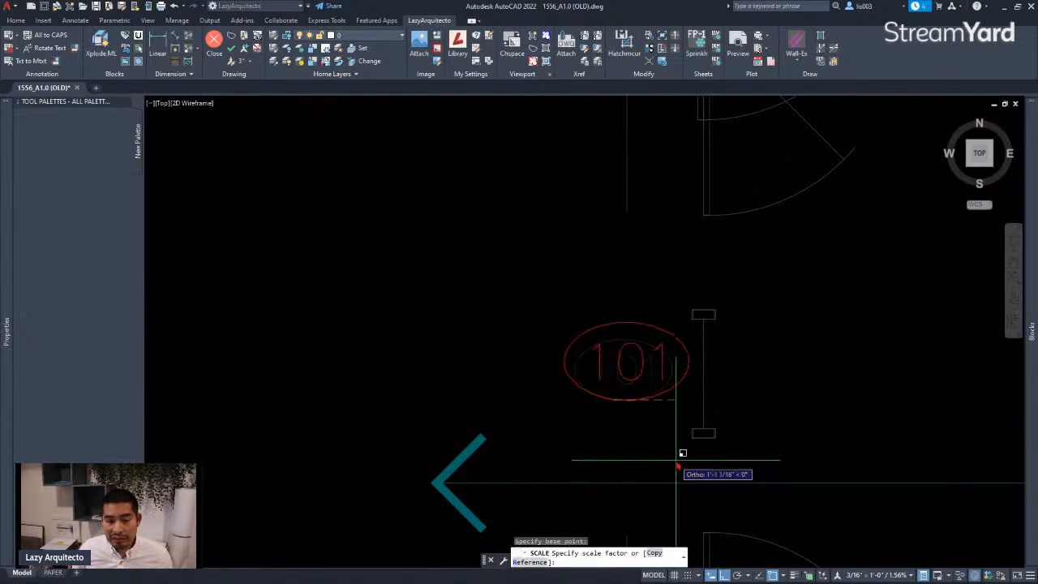
scroll(696, 433, "down", 6)
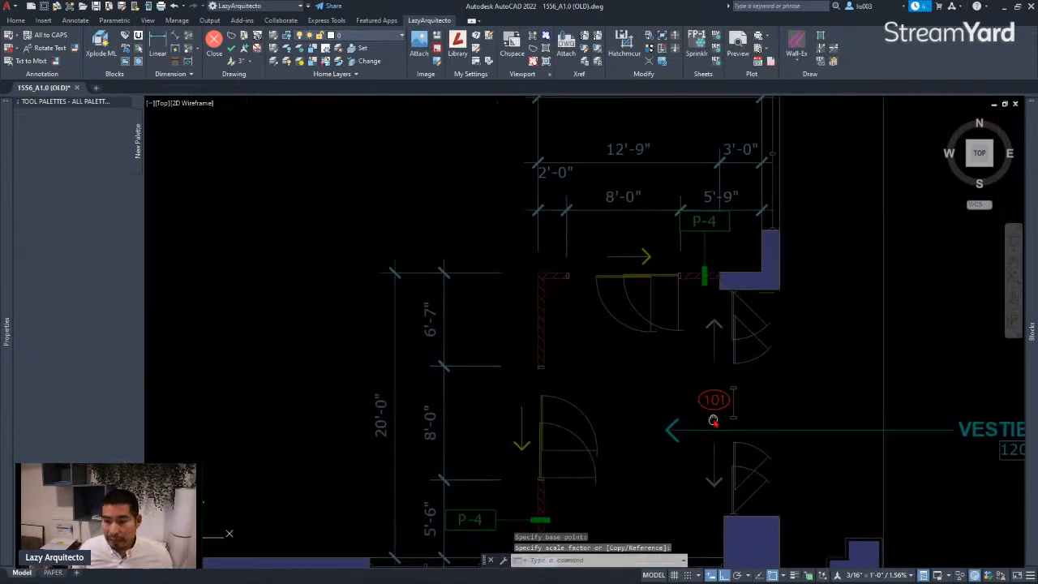
Step: Paste copies of the enlarged 101 tag beside the vestibule's left interior door and upper interior door
key("Escape")
key("ctrl+v")
scroll(517, 420, "up", 3)
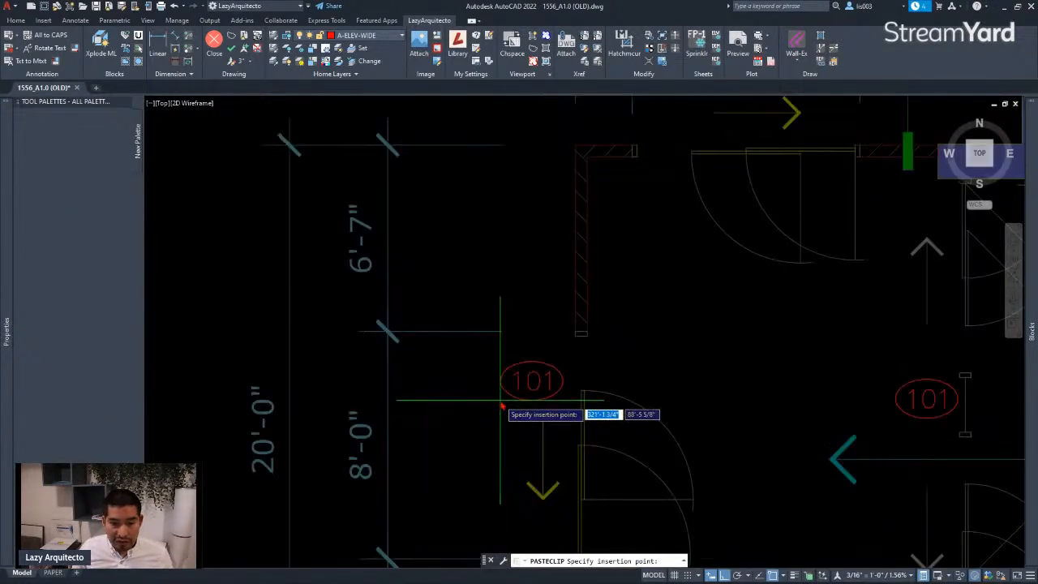
left_click(517, 419)
scroll(532, 423, "down", 3)
key("ctrl+v")
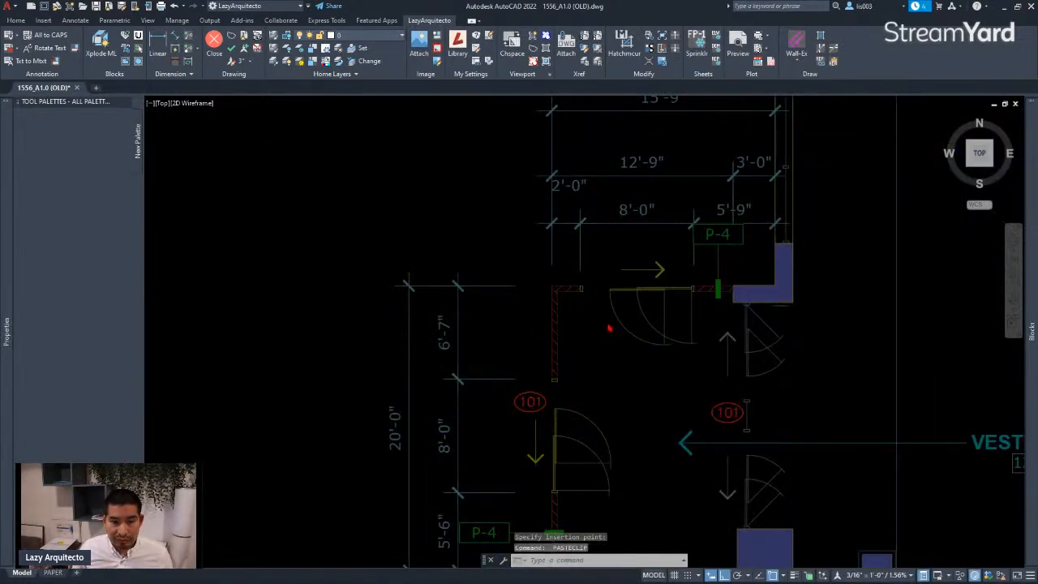
scroll(536, 422, "up", 4)
left_click(535, 244)
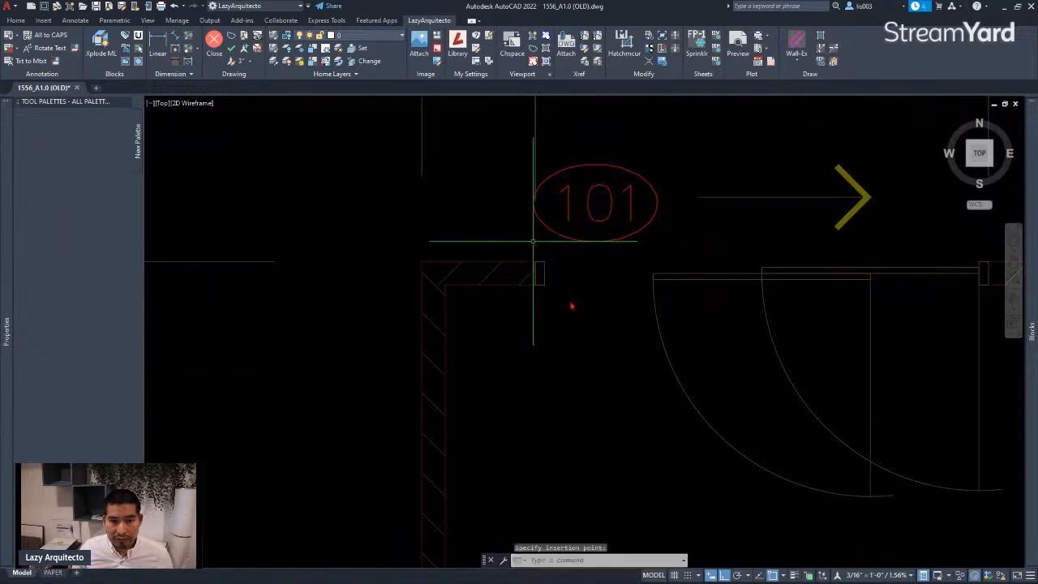
Step: Paste another copy of the 101 door tag near the women's room door in the upper-right part of the plan
scroll(567, 276, "down", 4)
scroll(597, 291, "up", 5)
key("ctrl+v")
scroll(667, 234, "down", 5)
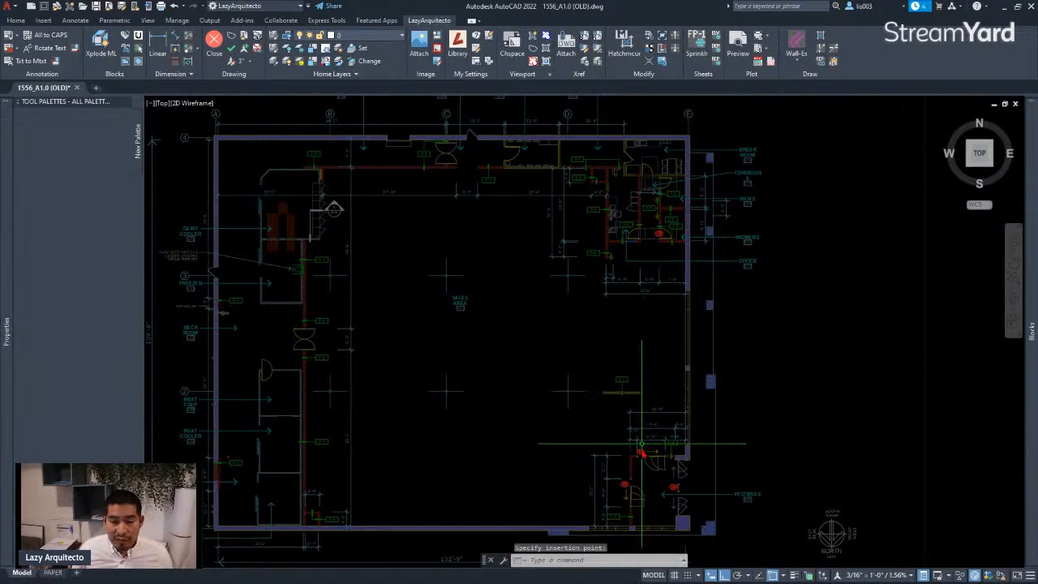
scroll(646, 396, "up", 6)
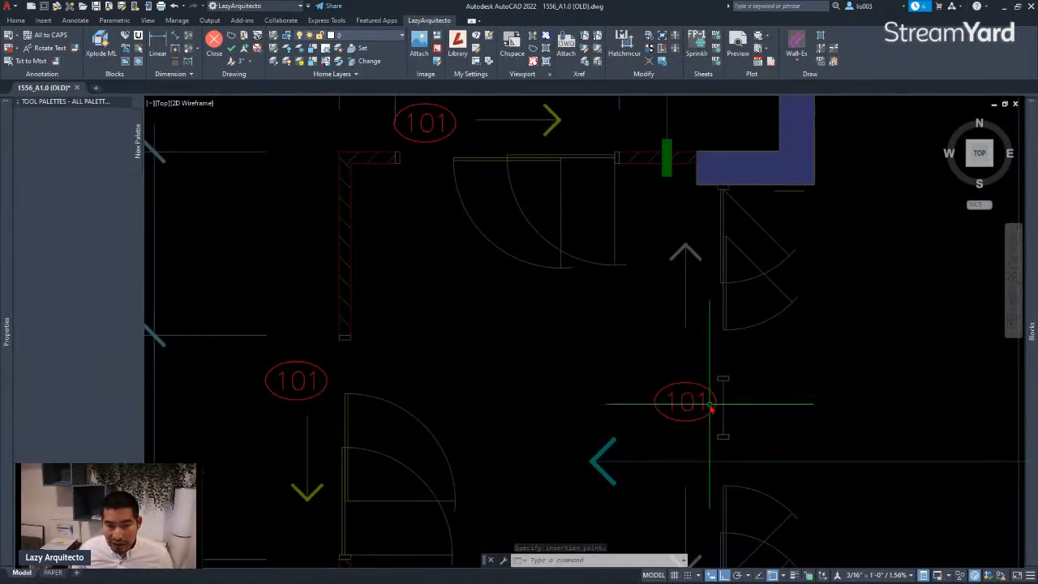
Step: Set the door tag value at the vestibule's exterior doors to 100
left_click(706, 402)
double_click(699, 401)
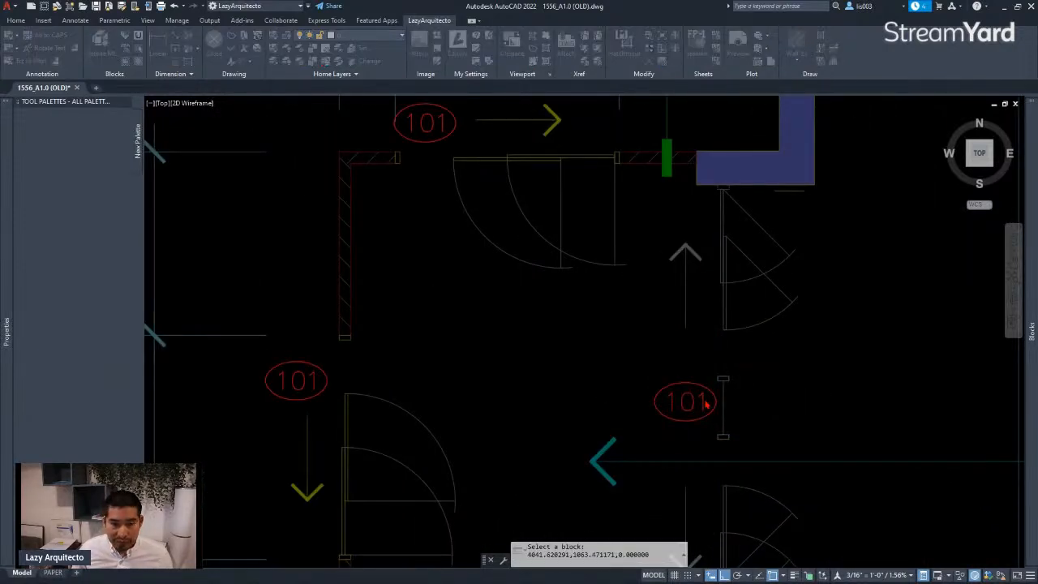
type("100")
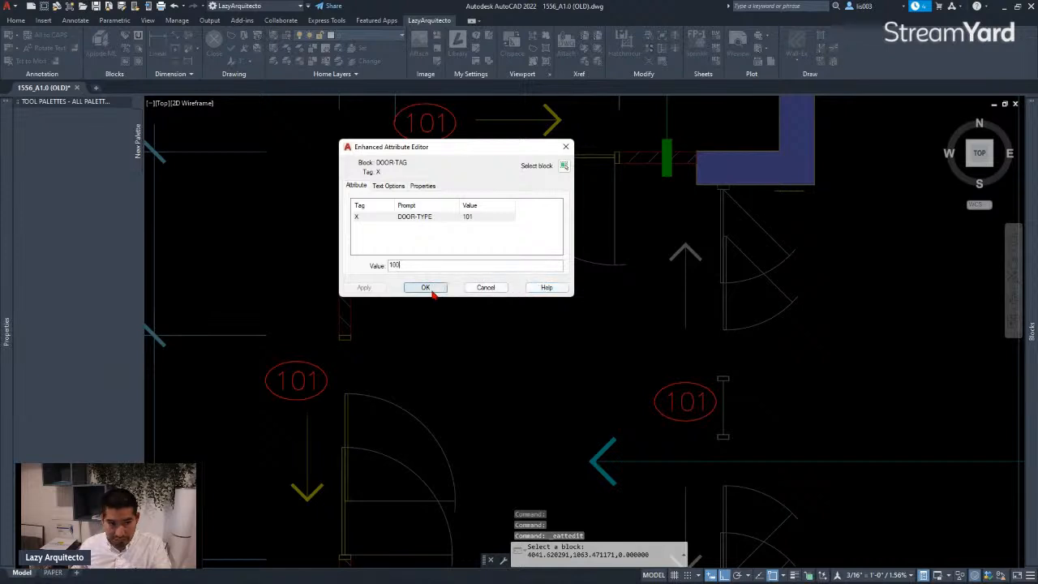
left_click(425, 288)
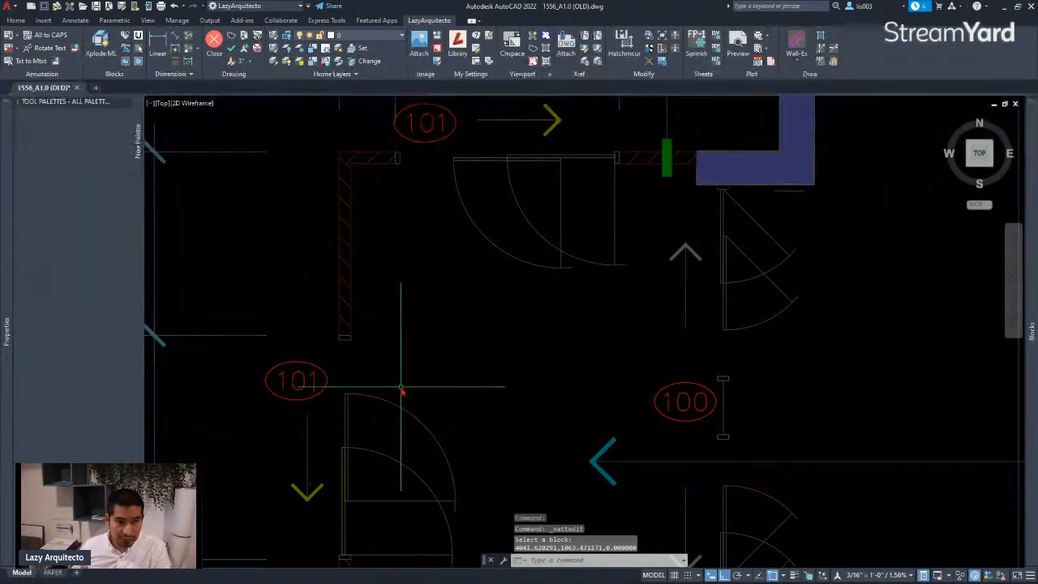
Step: Set the door tag value at the vestibule's upper interior door to 102
left_click(440, 122)
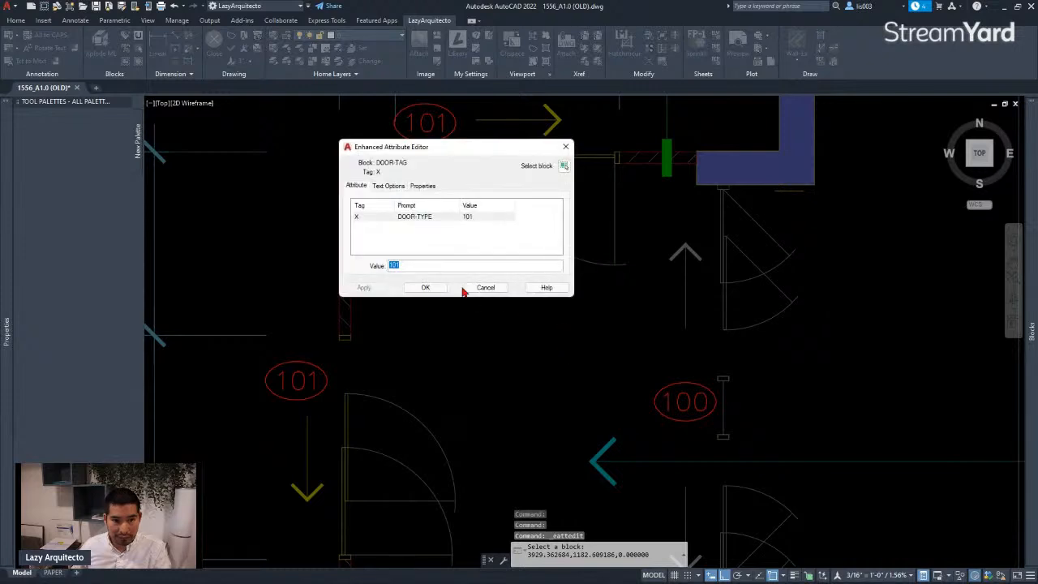
left_click(427, 287)
middle_click_drag(578, 284, 574, 391)
scroll(573, 385, "down", 5)
middle_click_drag(586, 238, 590, 221)
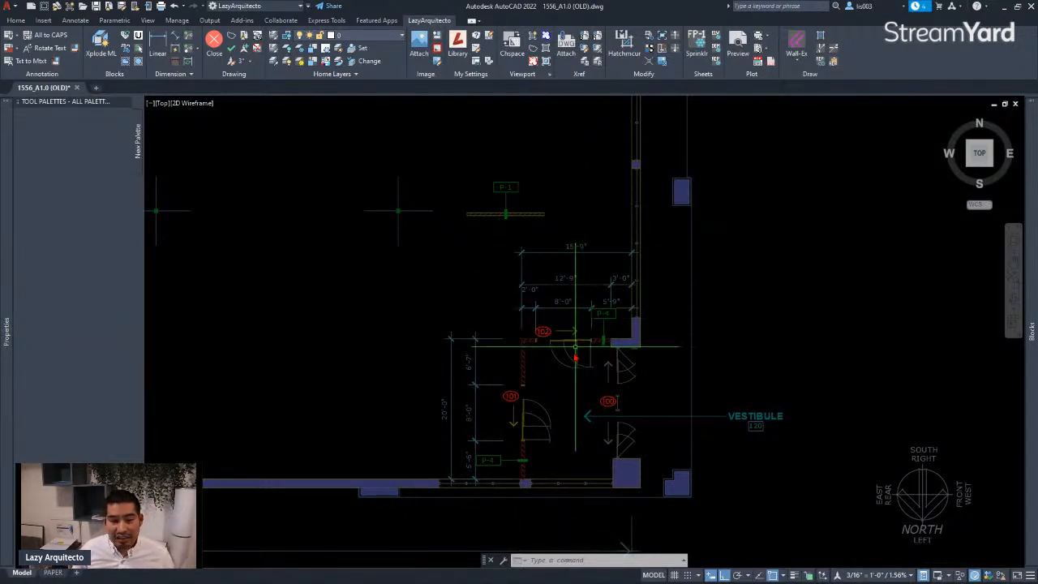
Step: Check which layer the door tag beside the vestibule's left interior door is on
scroll(559, 403, "up", 3)
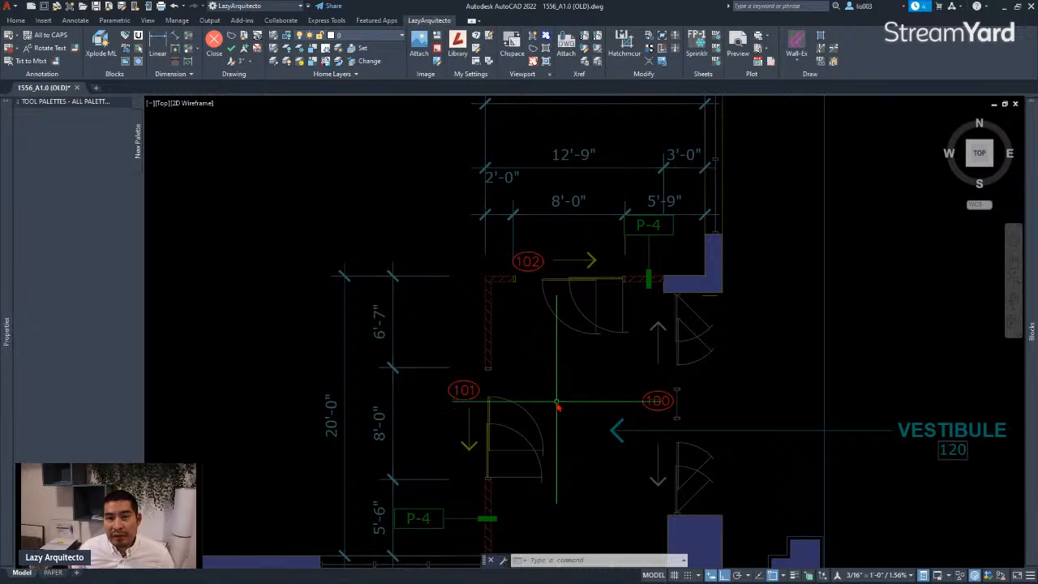
left_click(464, 390)
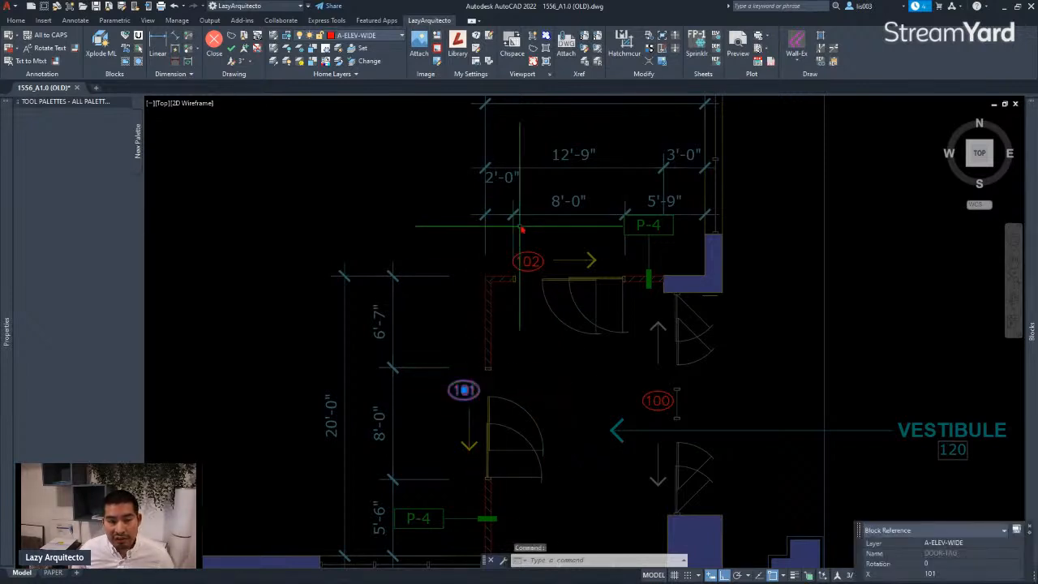
left_click(378, 39)
left_click(377, 39)
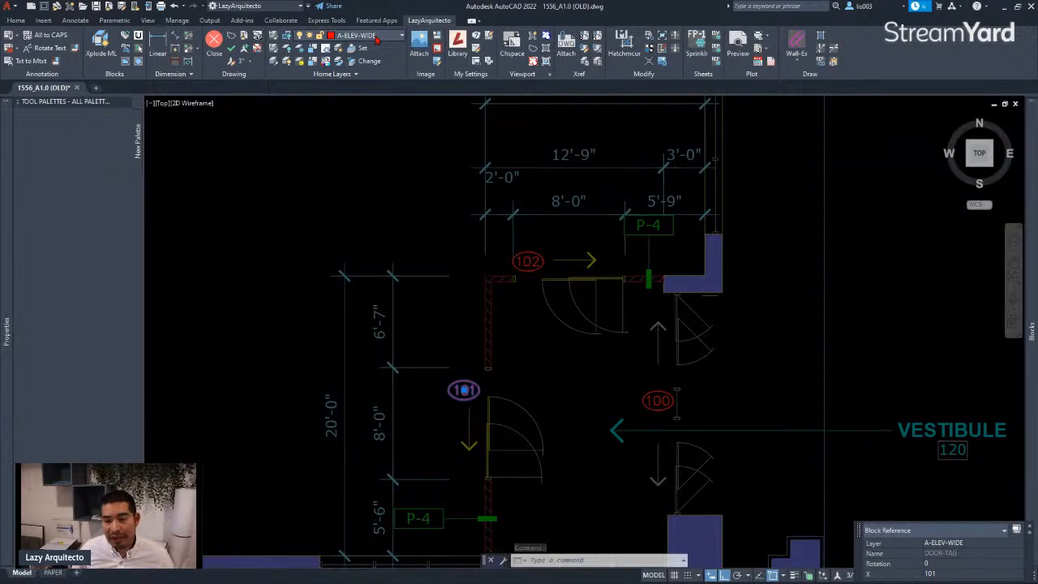
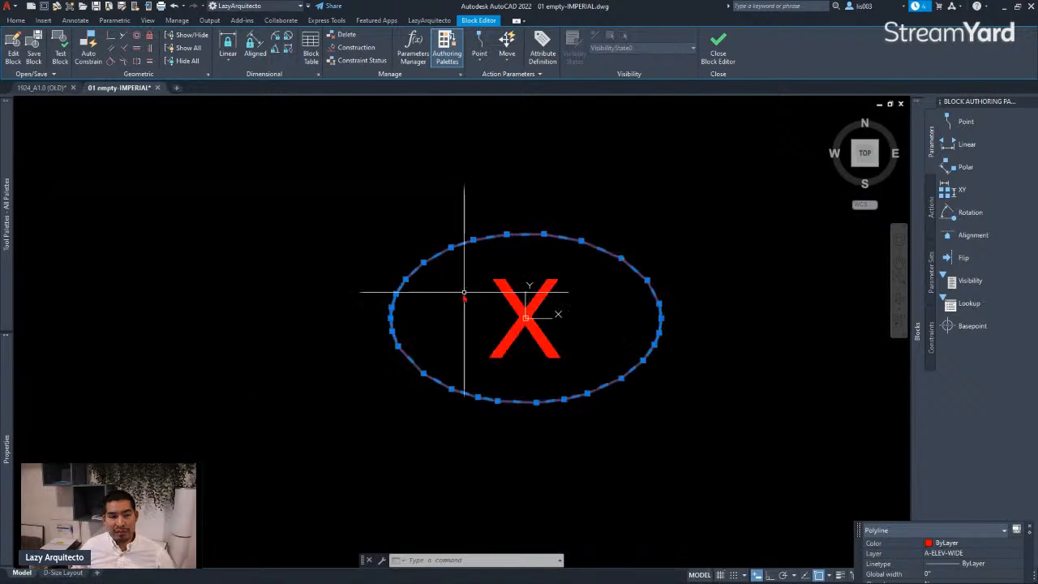
Step: Examine the door tag block's X attribute and oval outline, and close the Block Editor
scroll(424, 283, "up", 3)
key("Escape")
scroll(572, 276, "down", 3)
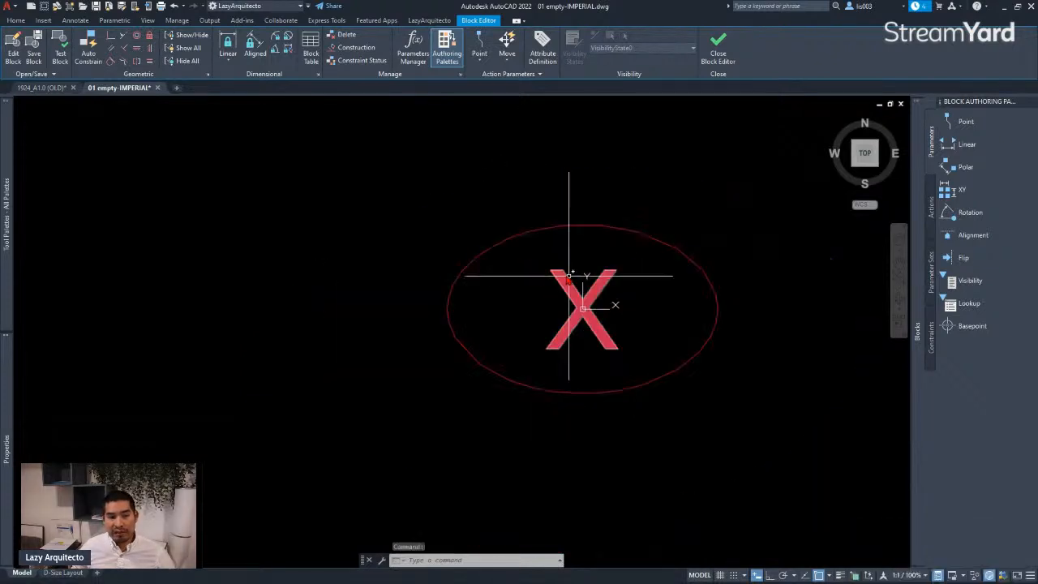
mouse_move(922, 542)
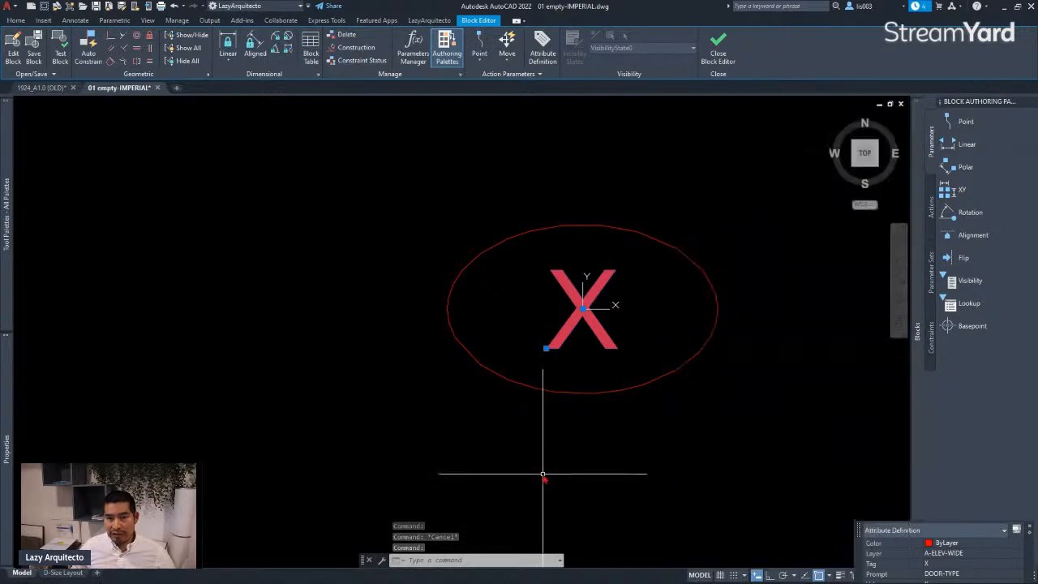
middle_click_drag(613, 486, 558, 479)
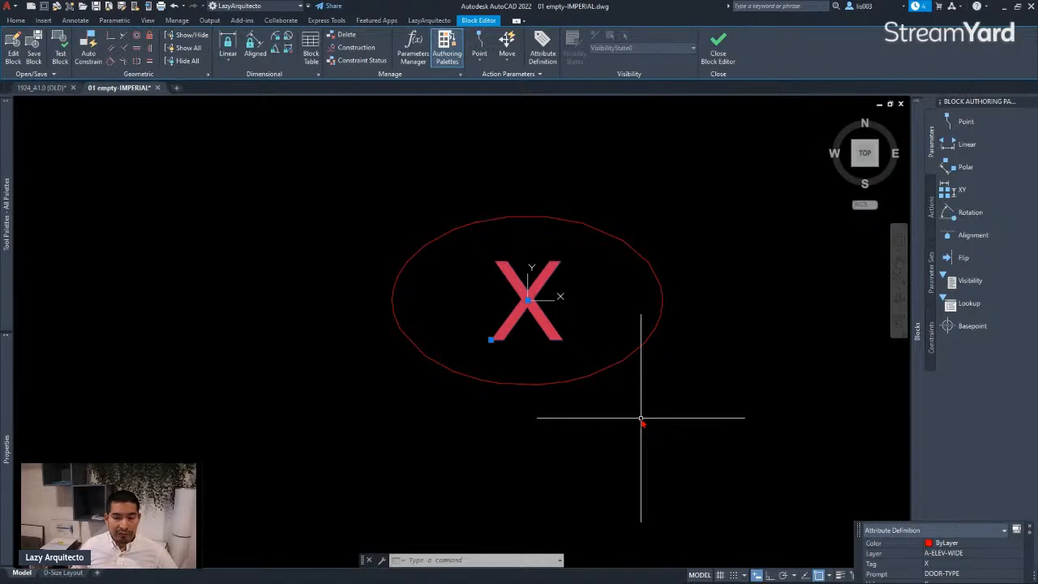
middle_click_drag(568, 323, 569, 344)
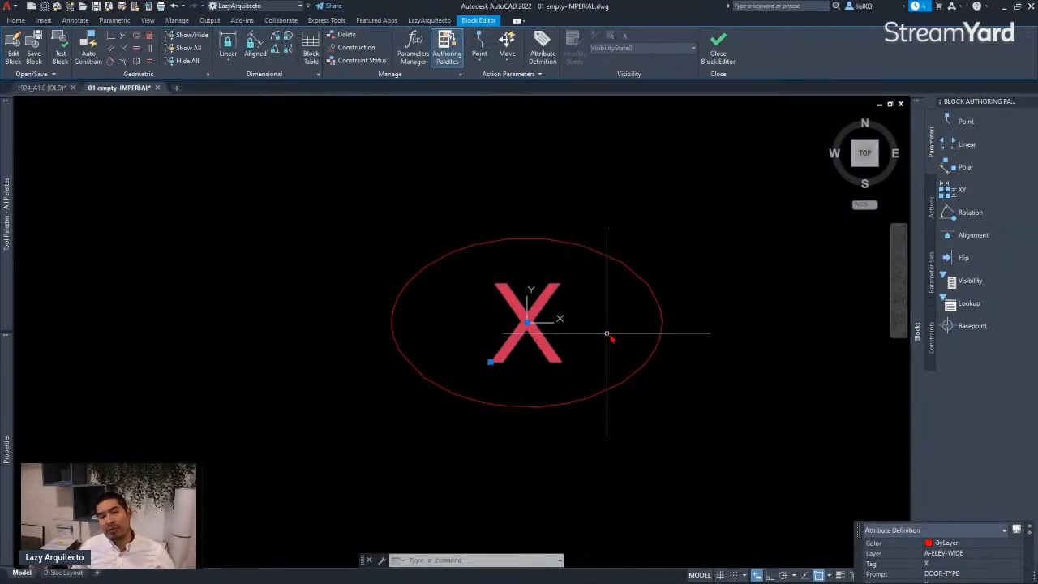
left_click(642, 336)
left_click(506, 227)
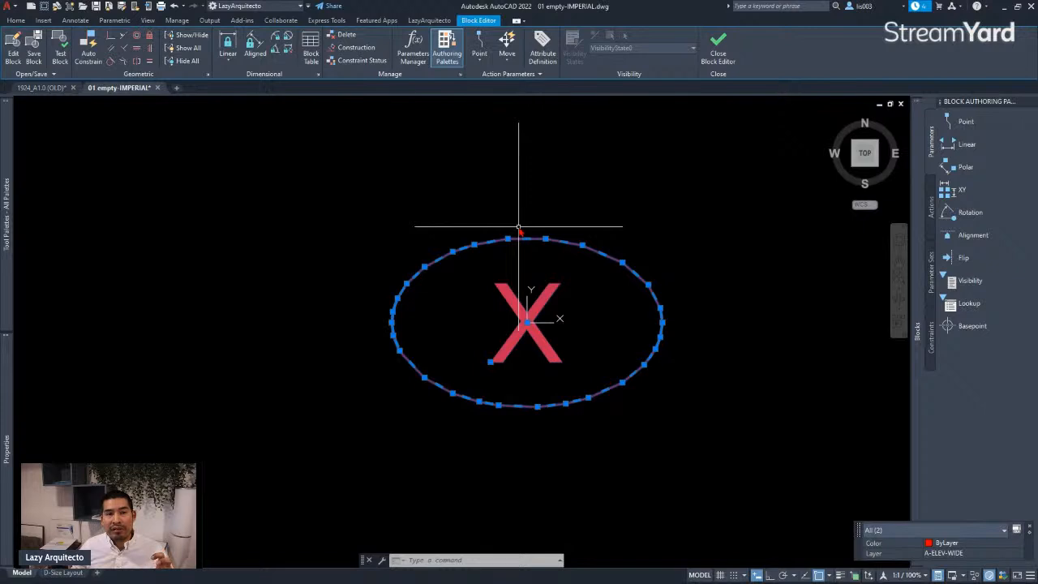
left_click(711, 53)
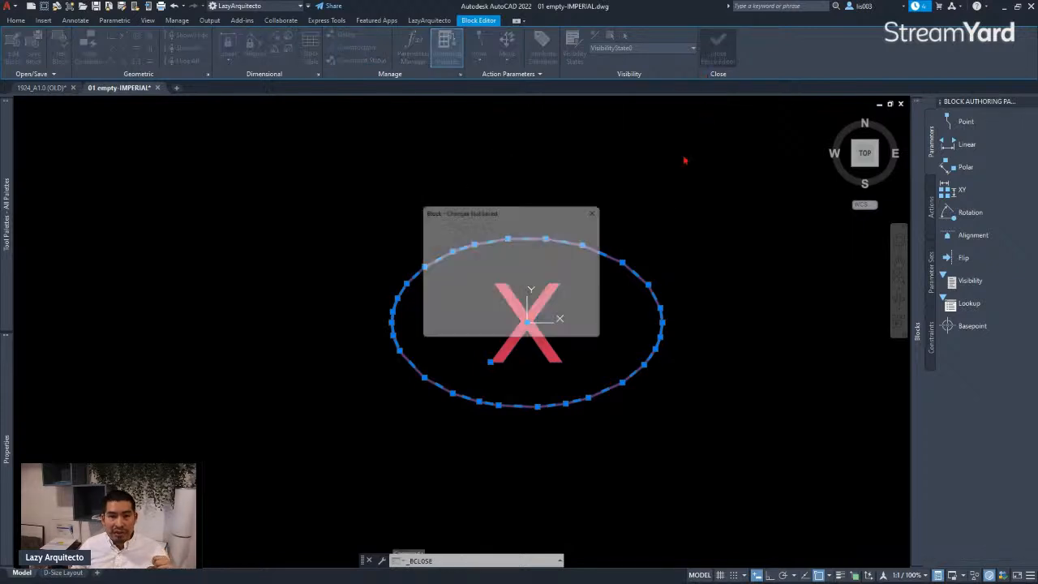
left_click(512, 306)
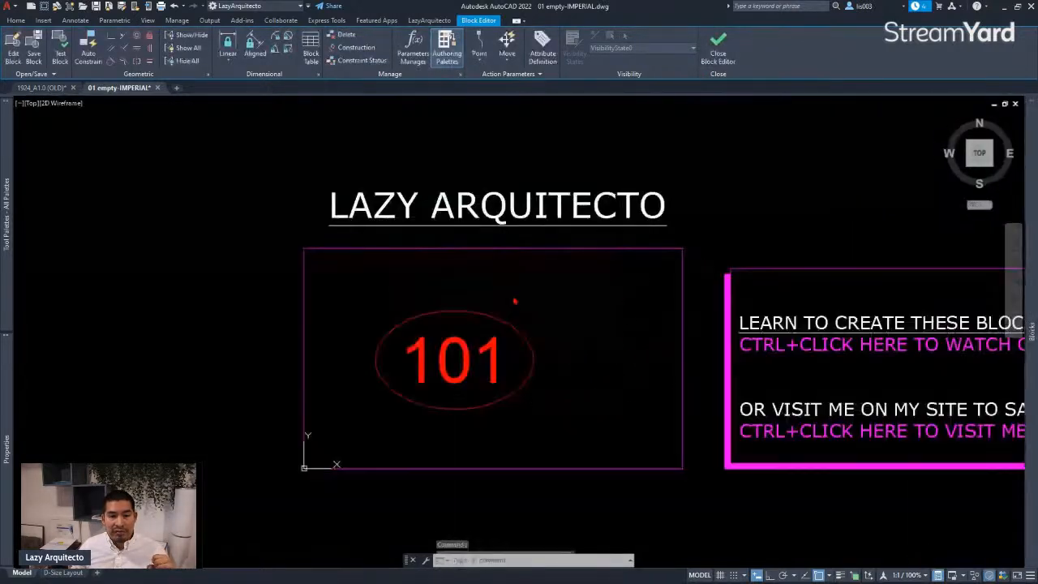
Step: Start an attribute definition beside the 101 tag with tag X, prompt DOOR-TYPE, default X and Middle center justification
scroll(602, 378, "up", 3)
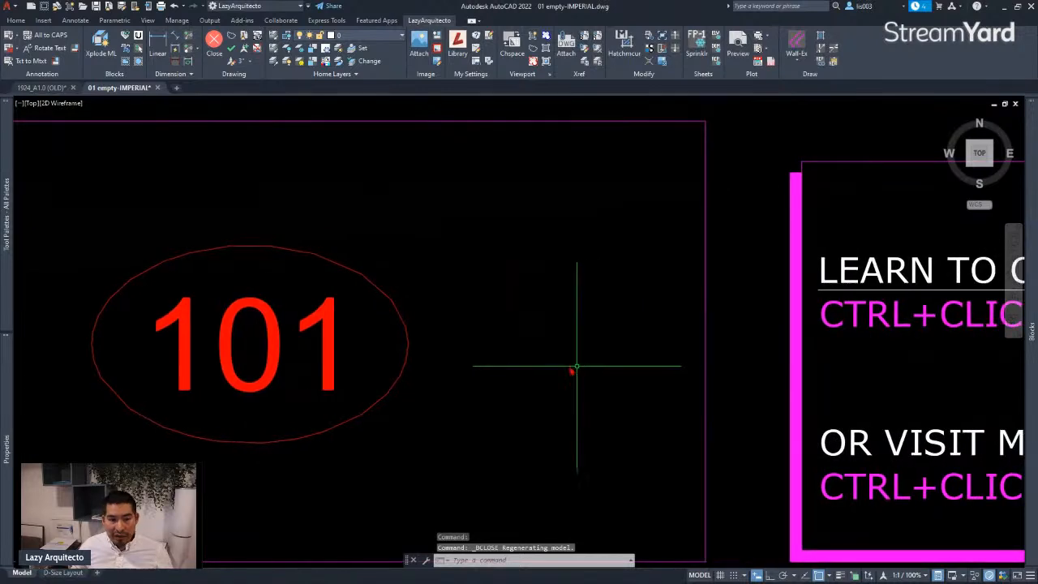
scroll(572, 365, "up", 3)
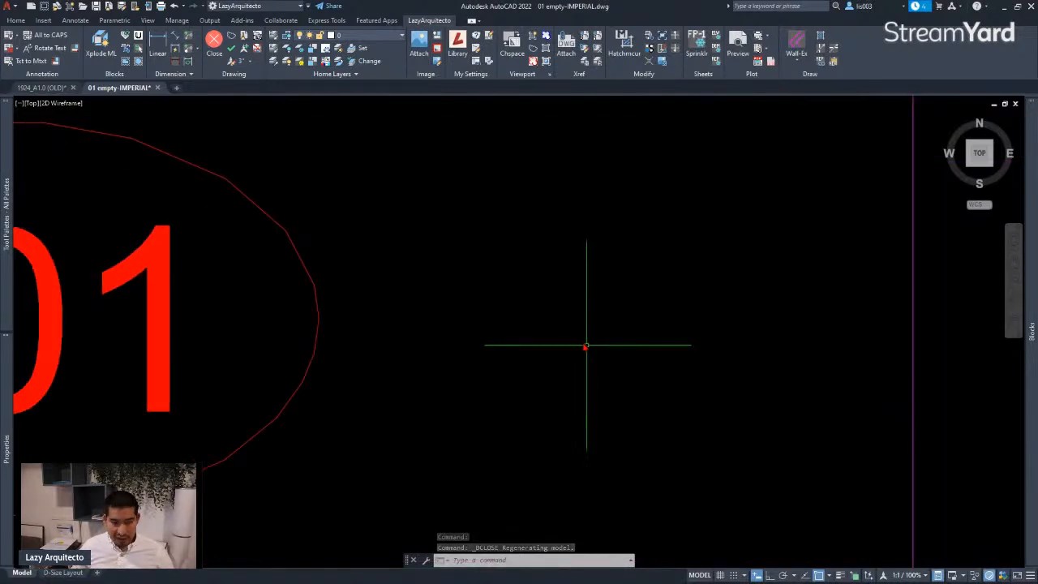
type("A")
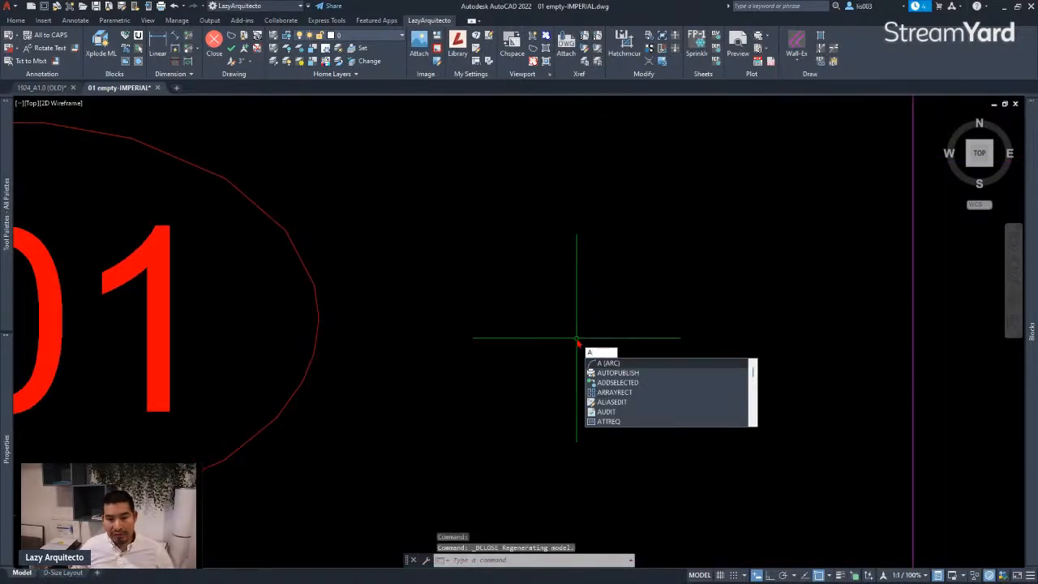
type("TT")
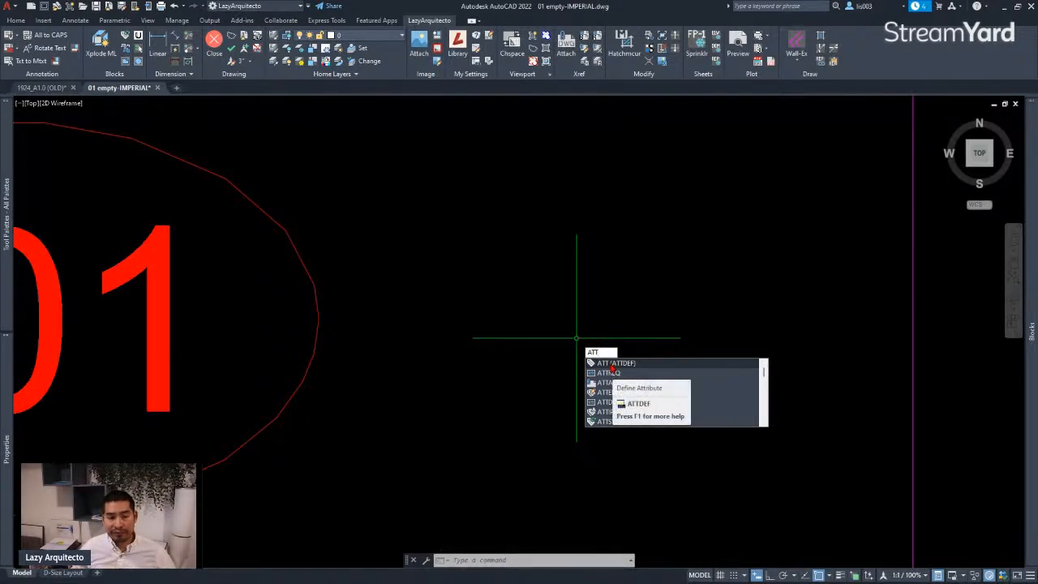
key("Return")
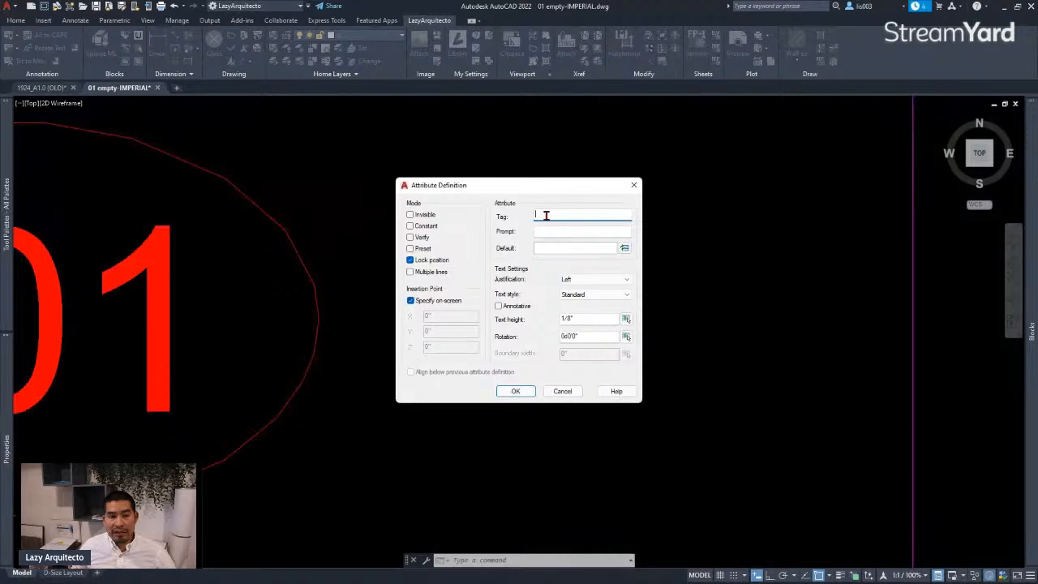
type("X")
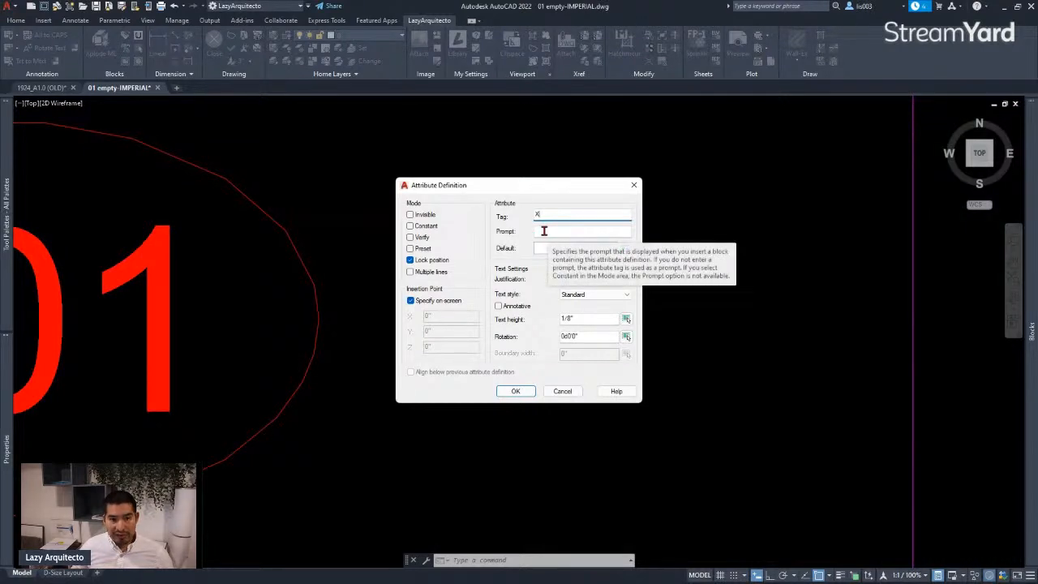
left_click(546, 232)
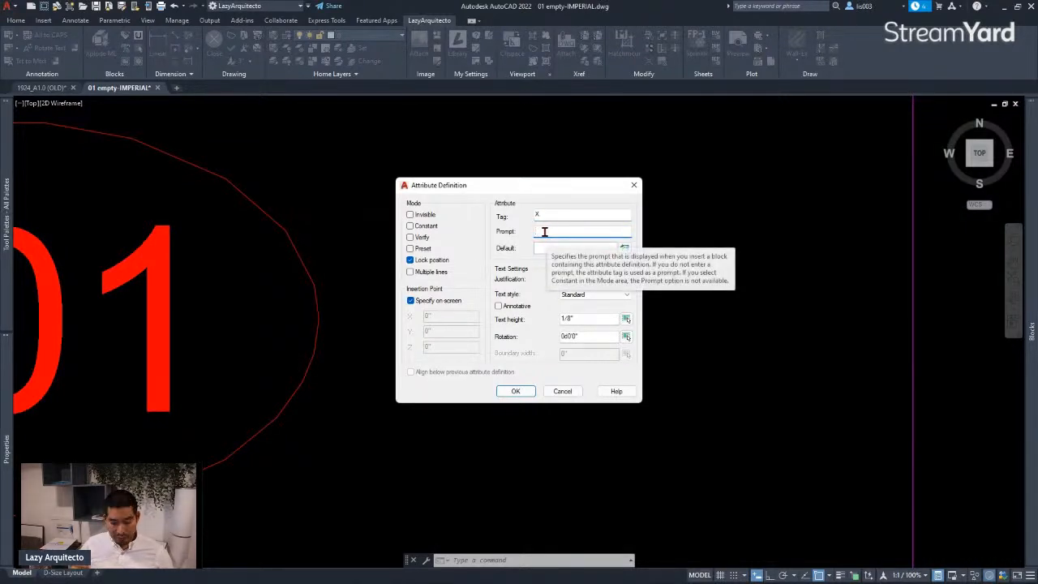
type("DOOR")
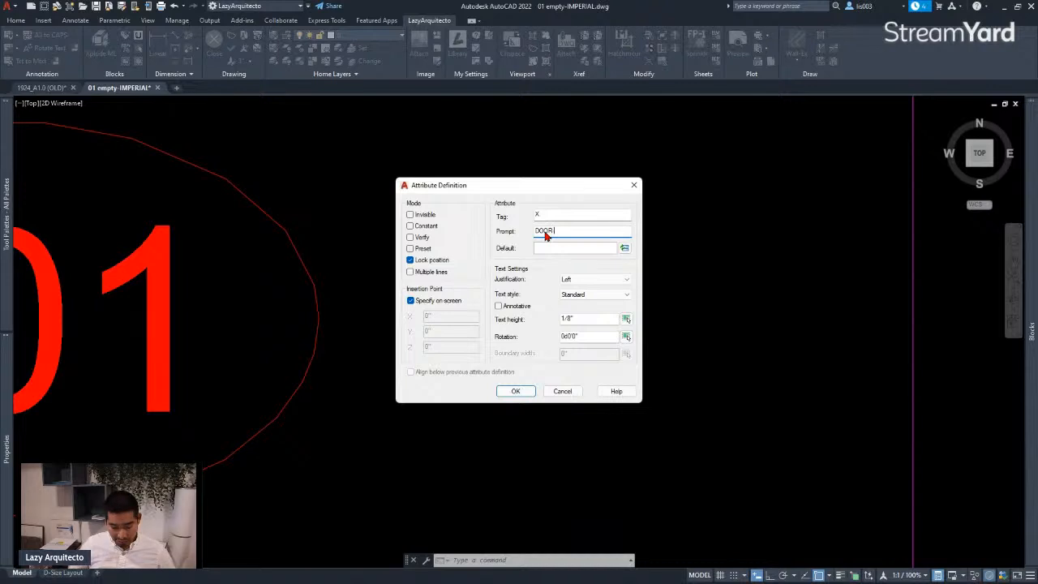
type(" TYPE")
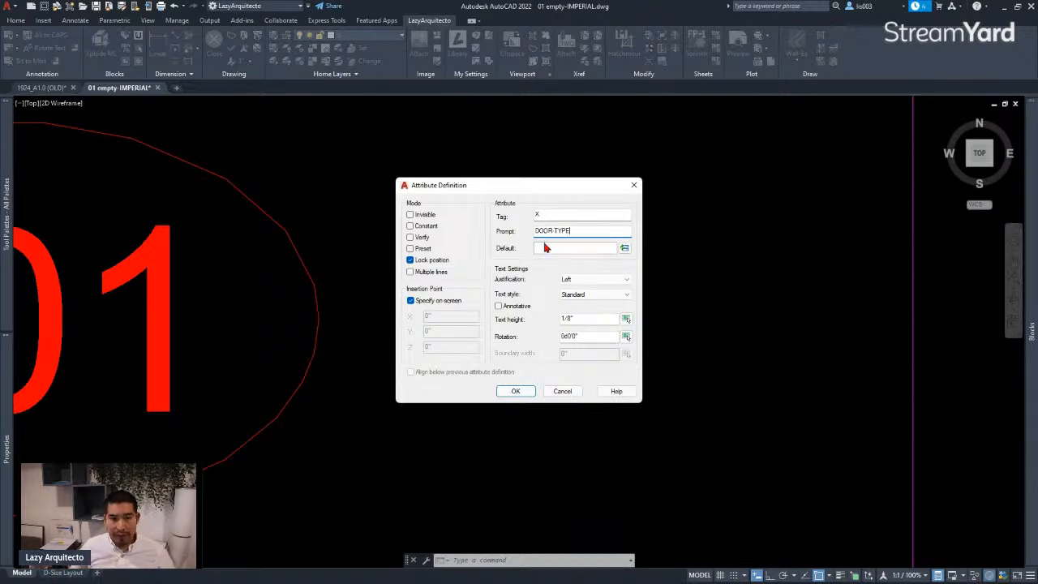
type("X")
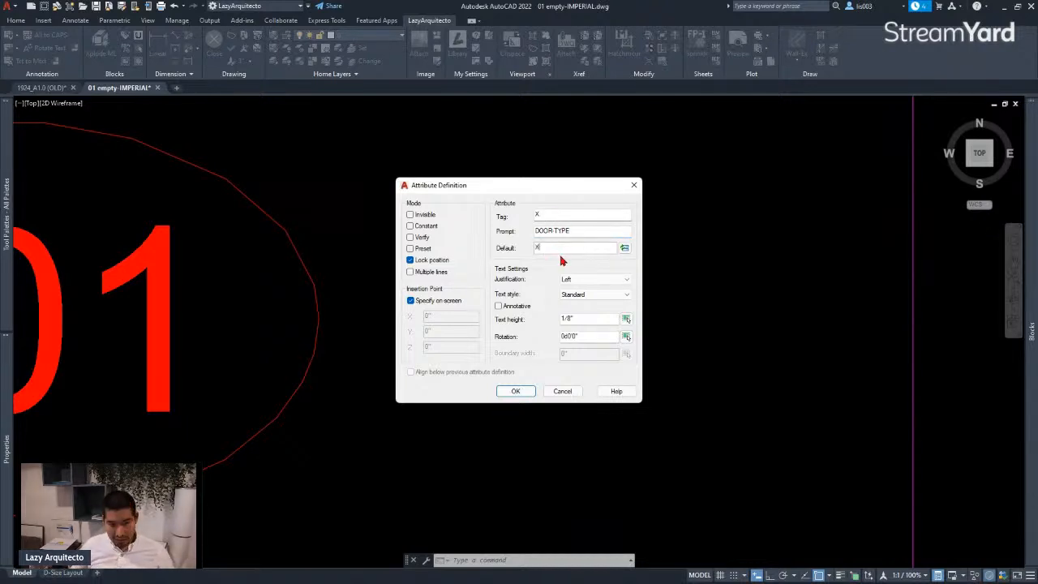
left_click(558, 218)
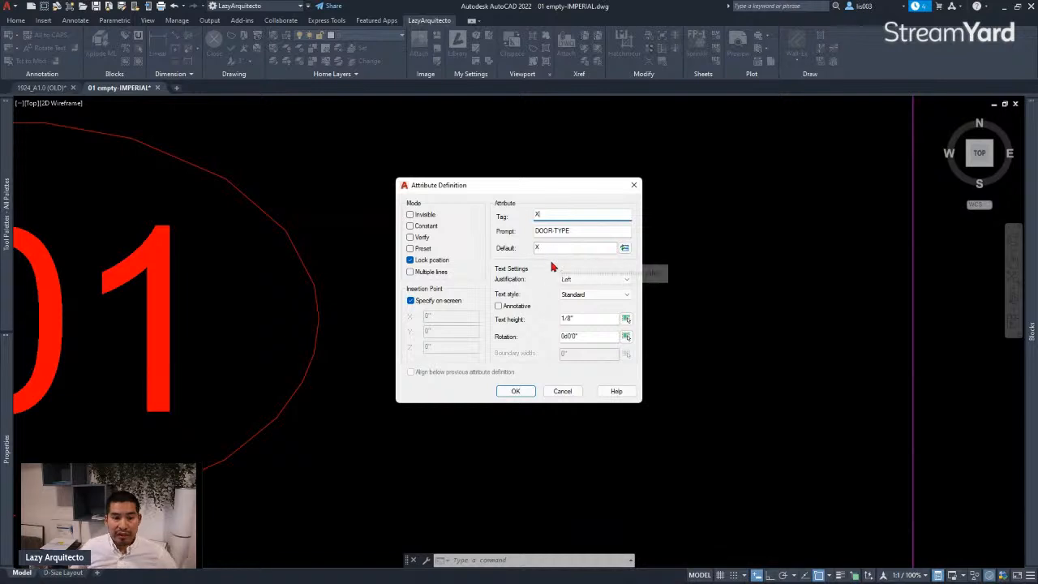
left_click(589, 280)
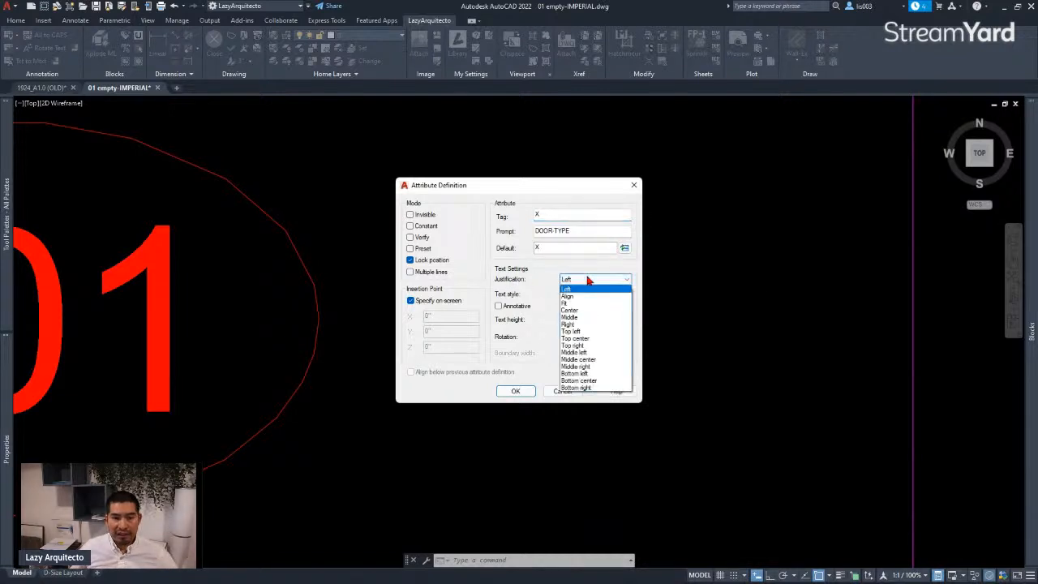
left_click(593, 360)
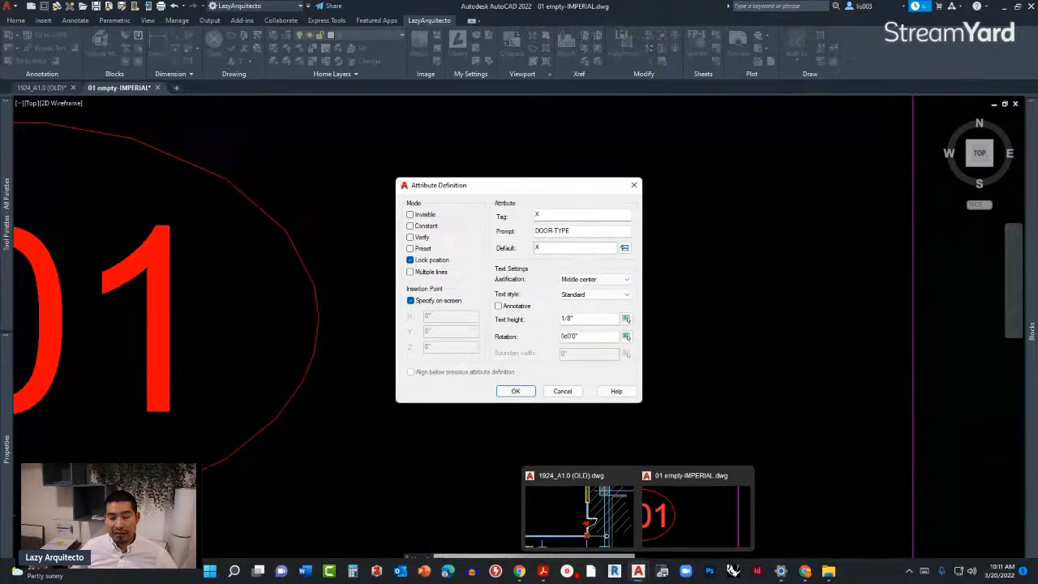
Step: Switch to Scale Factors-Autocad.pdf in Adobe Acrobat and examine the architectural and civil drawing scales, including the 1"=1" row
left_click(544, 572)
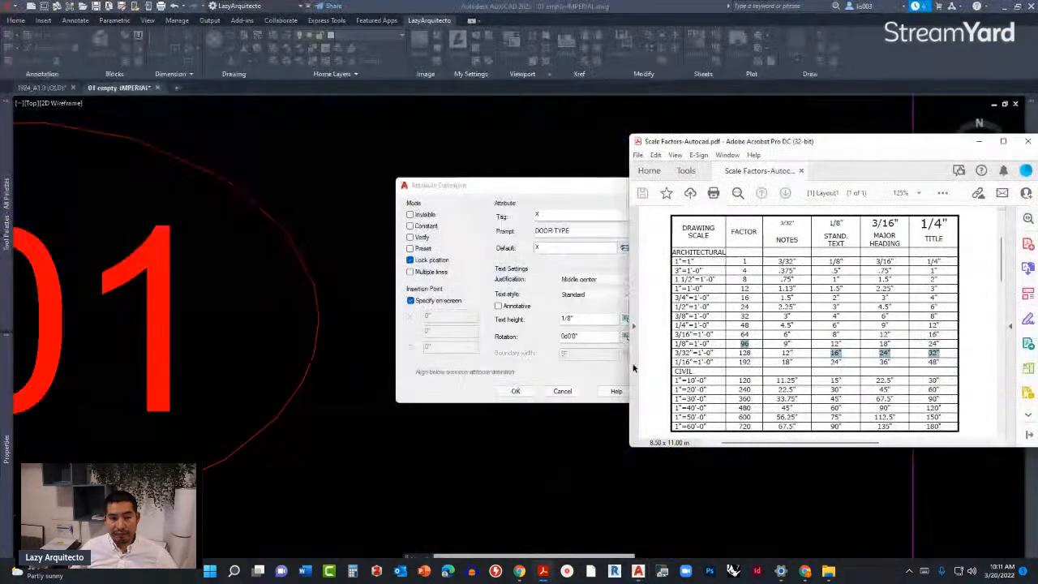
left_click_drag(833, 146, 610, 154)
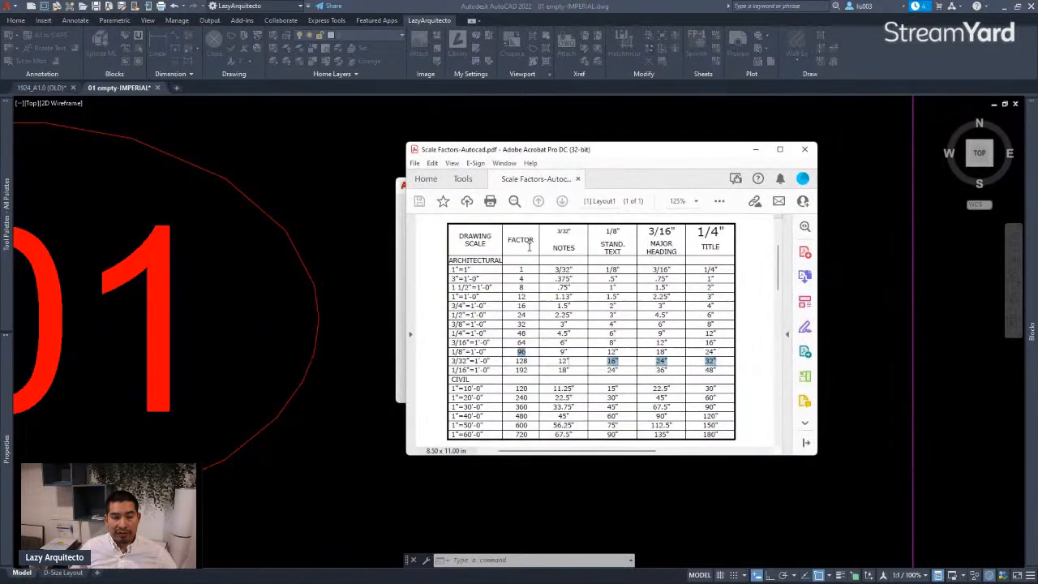
double_click(478, 260)
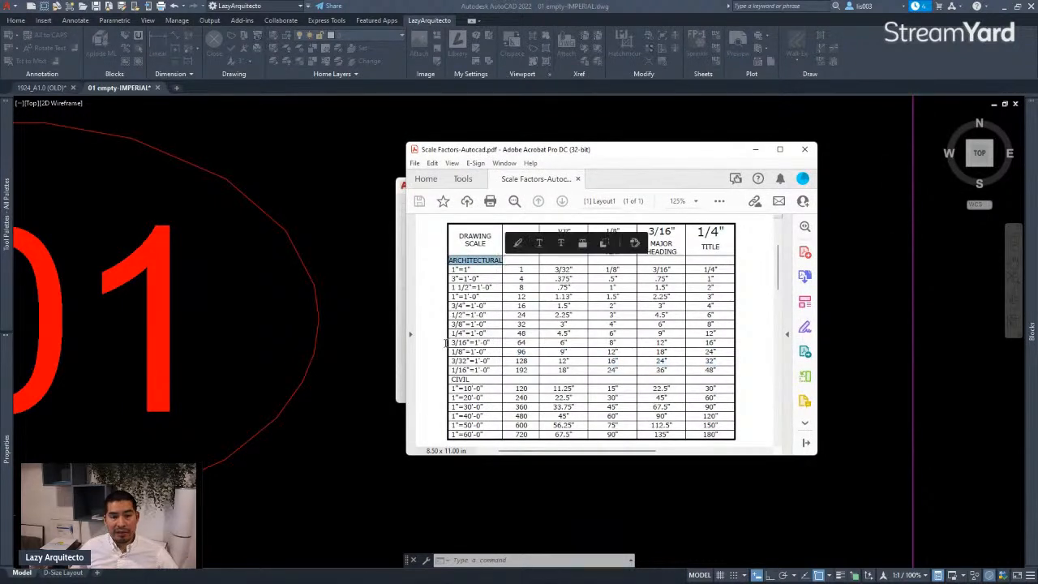
left_click(454, 379)
double_click(460, 379)
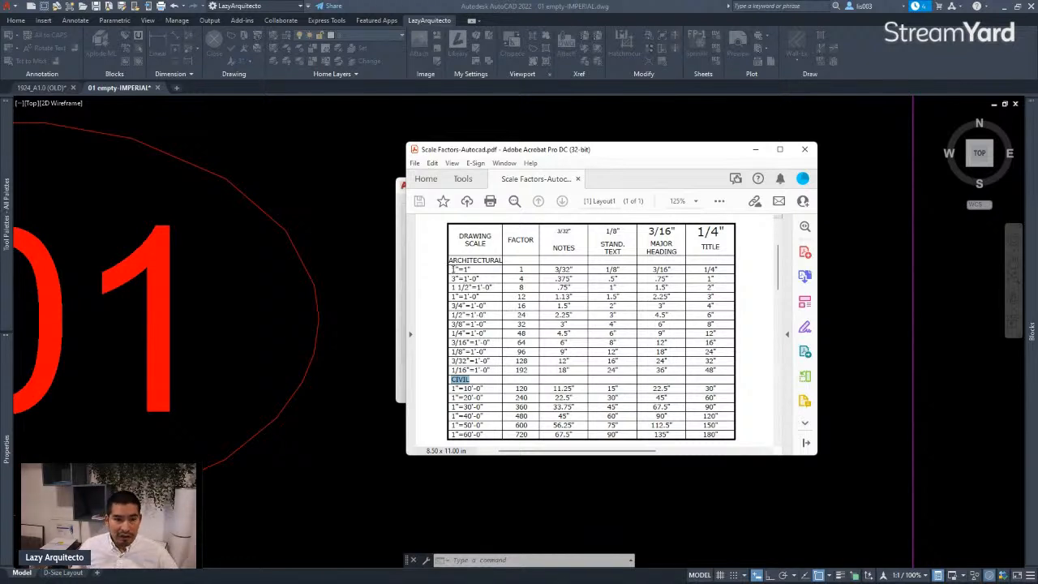
left_click_drag(451, 278, 484, 344)
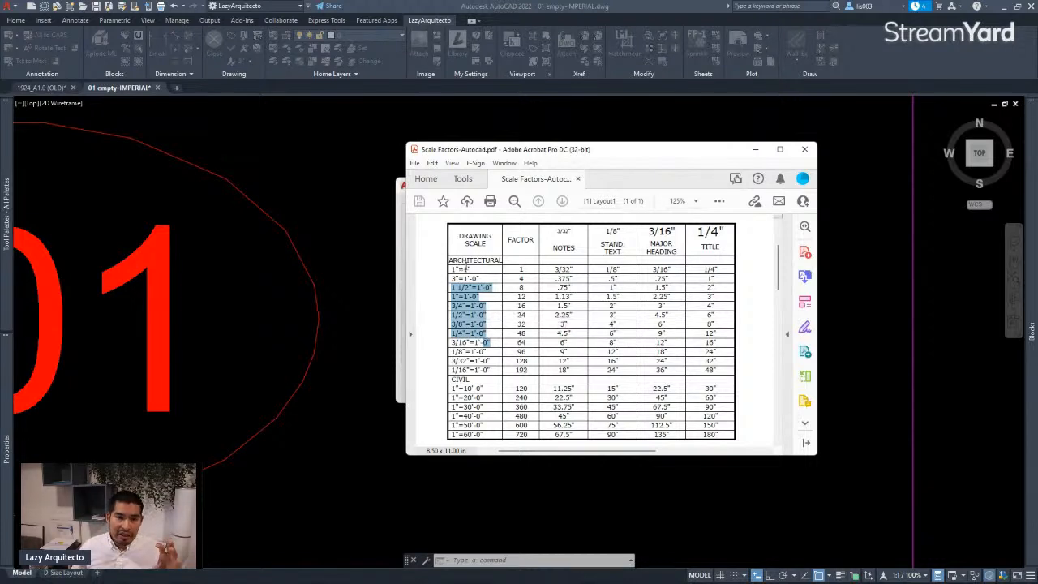
left_click_drag(470, 269, 452, 269)
left_click(472, 269)
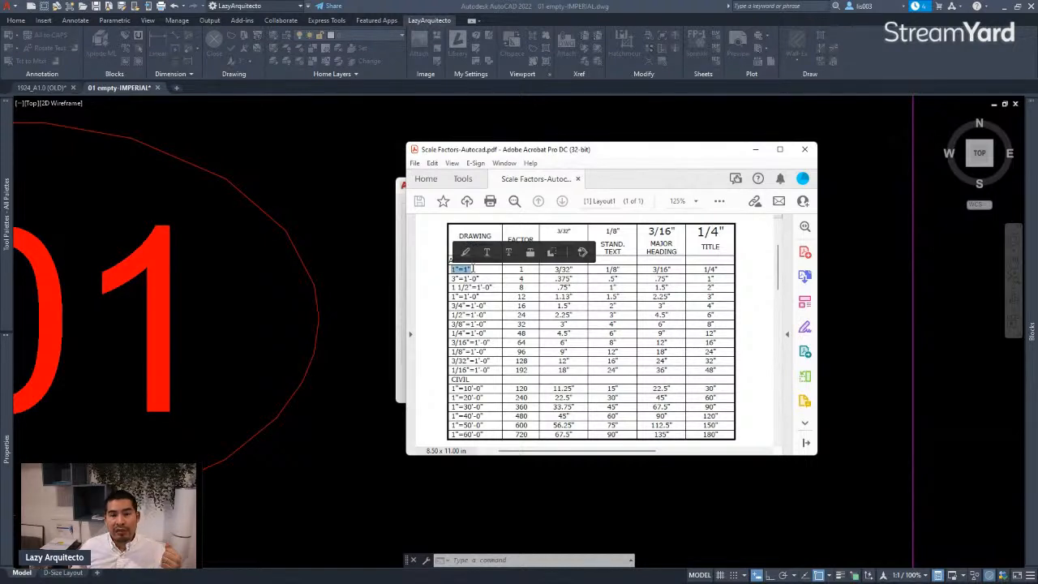
Step: Examine the standard text and notes heights in the scale chart's 1"=1" row, and switch back to AutoCAD's attribute definition
left_click(473, 269)
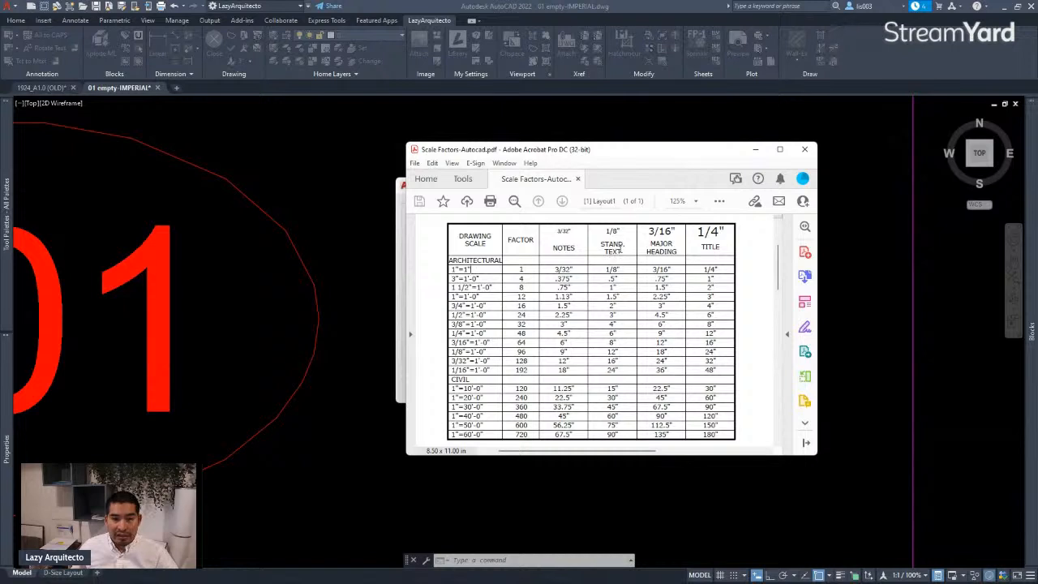
left_click_drag(623, 252, 603, 267)
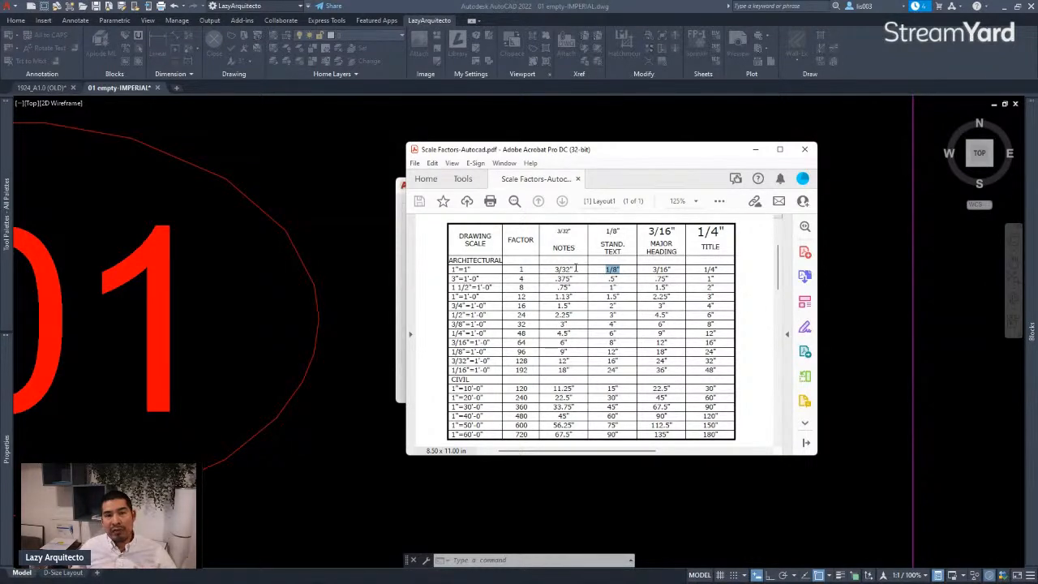
left_click_drag(576, 268, 555, 270)
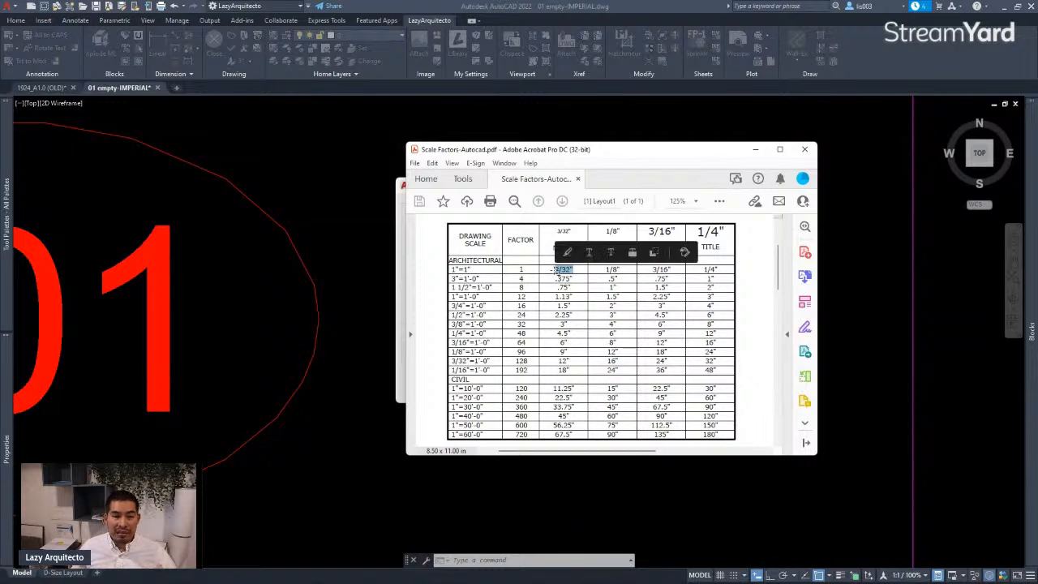
left_click(572, 280)
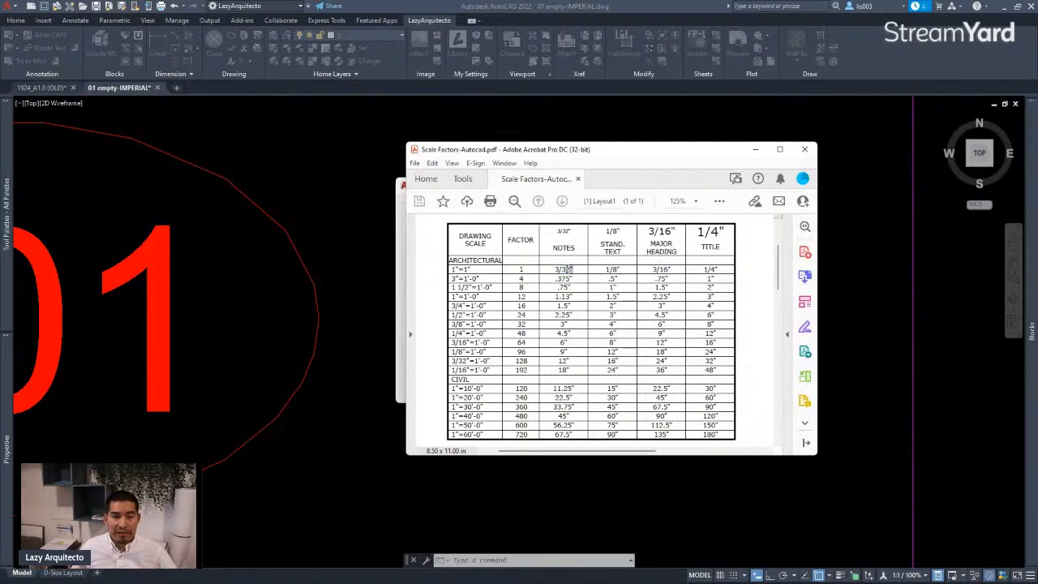
left_click_drag(572, 269, 554, 270)
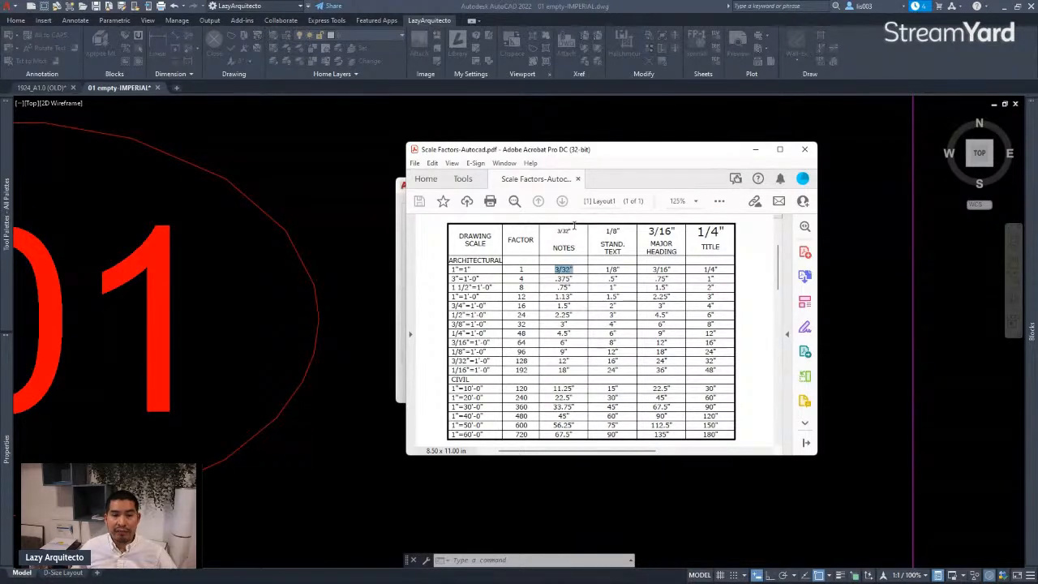
left_click_drag(639, 165, 1037, 259)
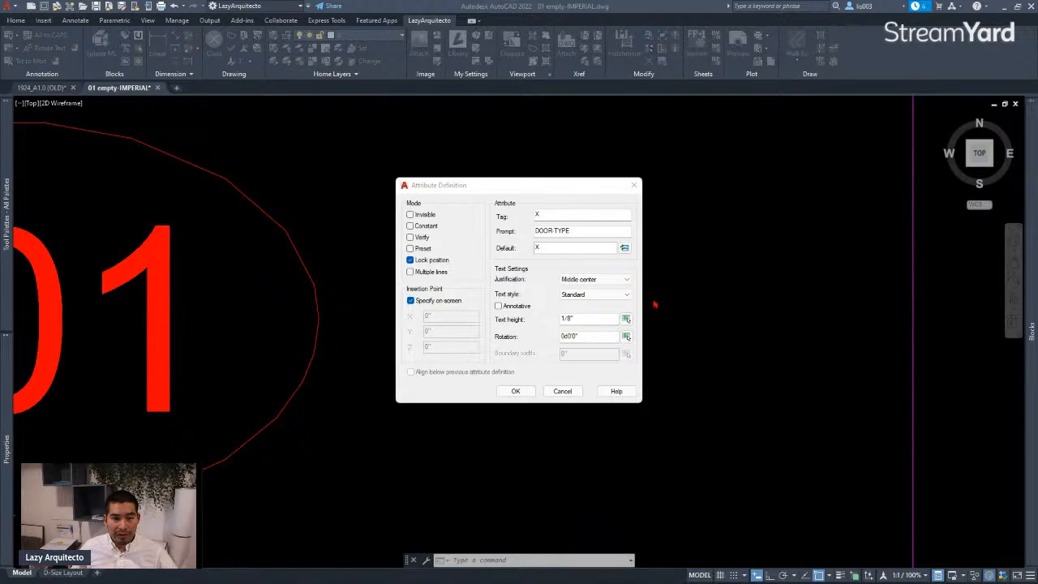
Step: Set the attribute's text height to 3/32" and place the X attribute in the empty area beside the 101 tag
left_click_drag(584, 319, 566, 320)
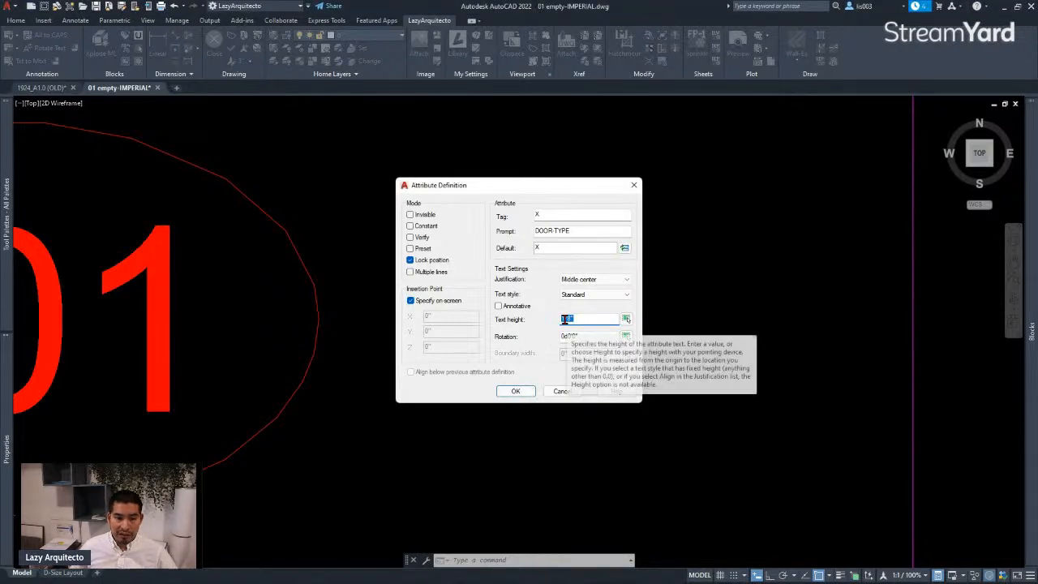
type("3/32")
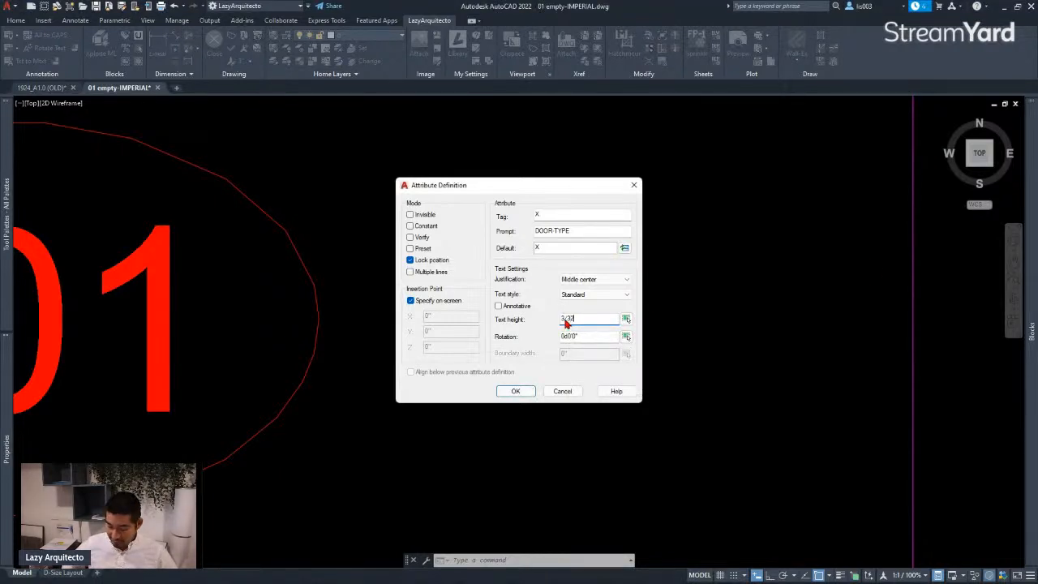
type("\"")
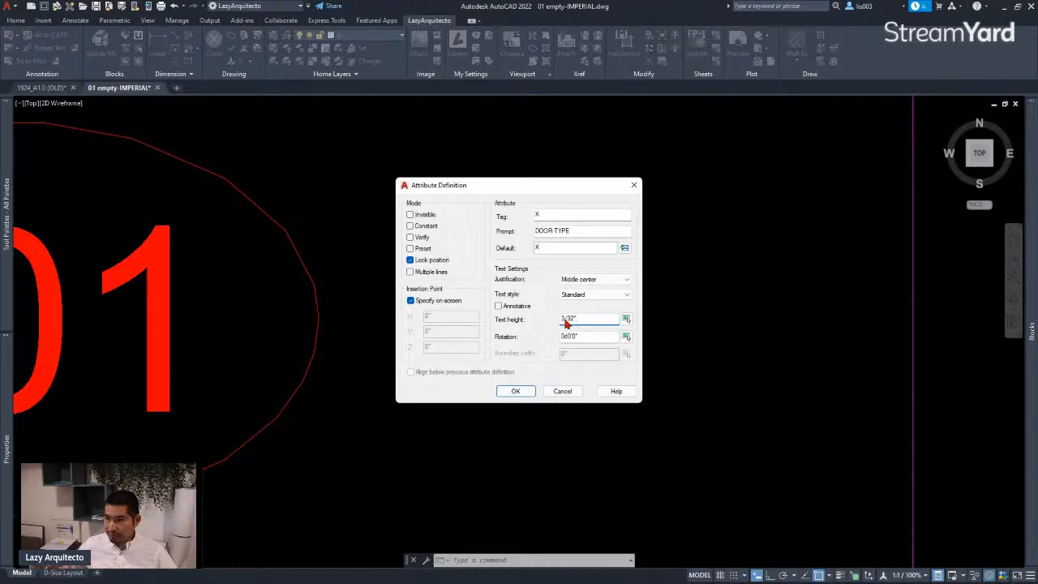
left_click(516, 391)
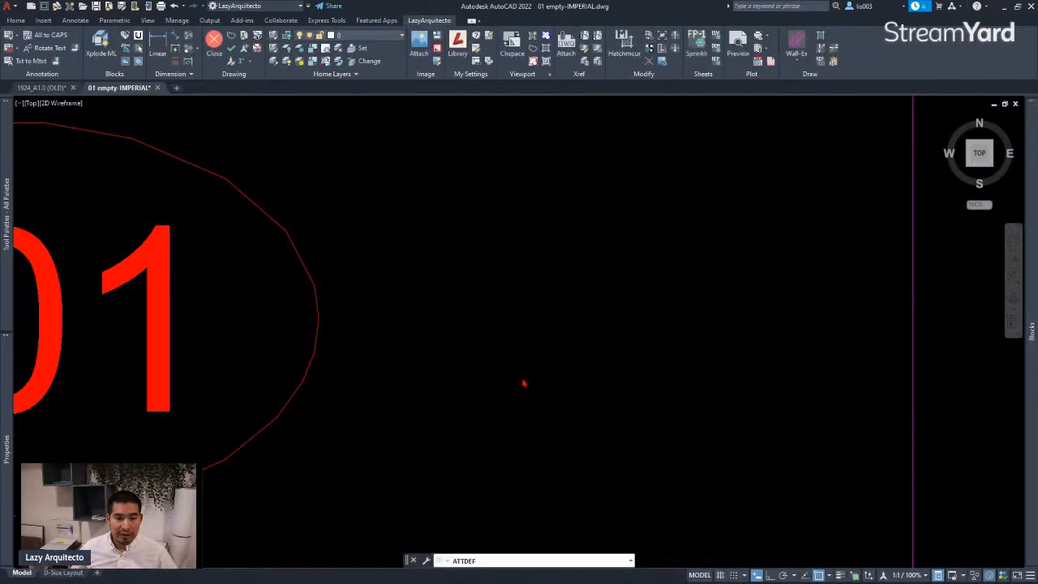
left_click(601, 321)
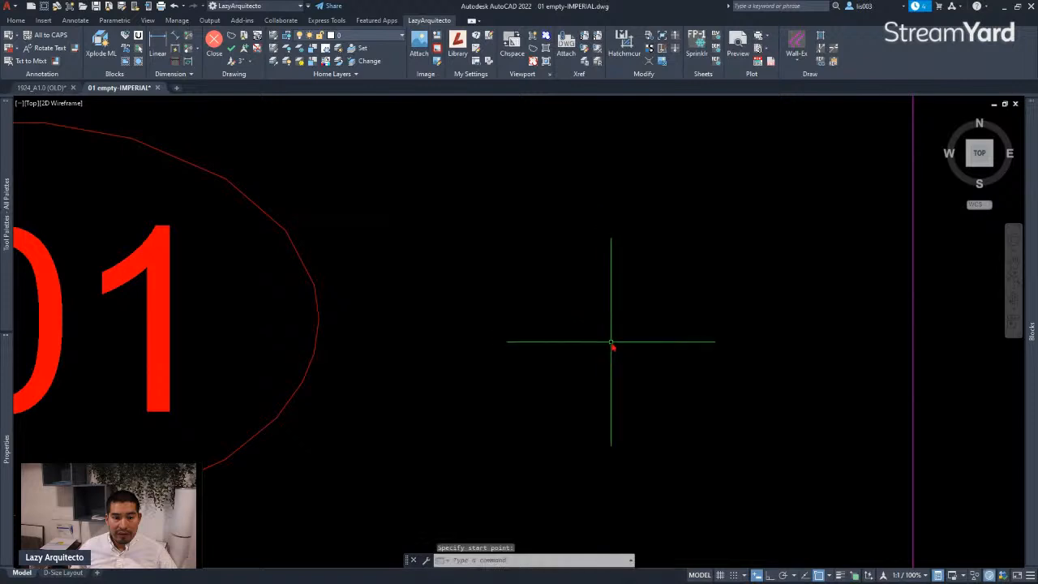
scroll(604, 320, "up", 8)
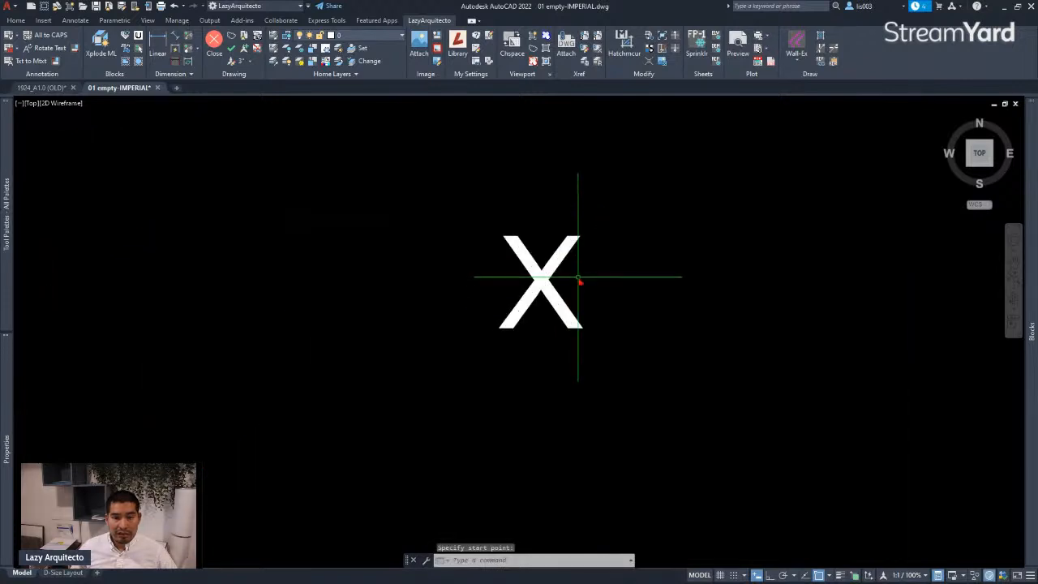
middle_click_drag(576, 316, 533, 339)
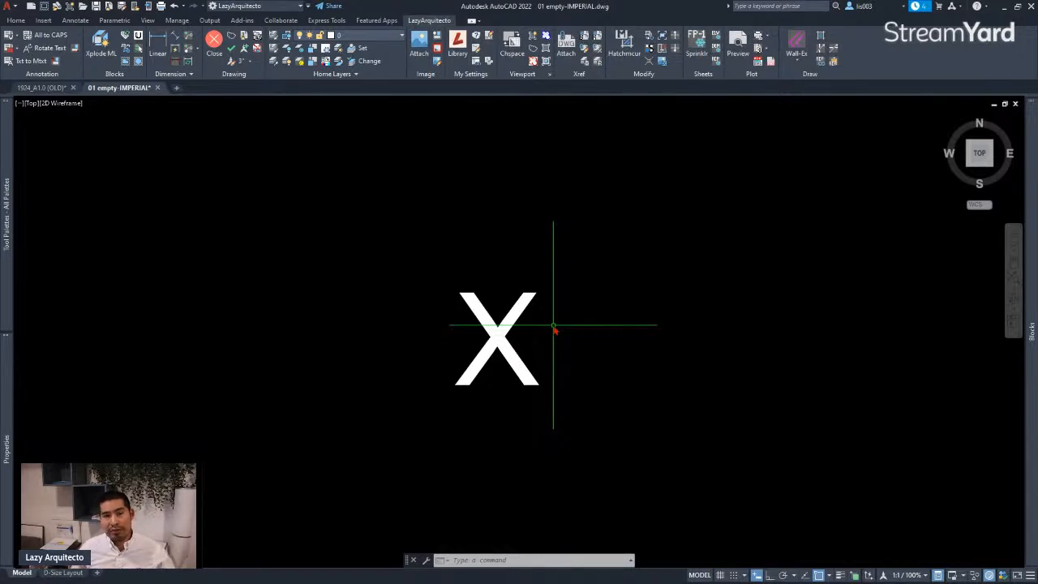
Step: Draw a center-based ellipse around the X with Ortho on, about 1/8" horizontal radius and about 1/16" vertical radius
type("ell")
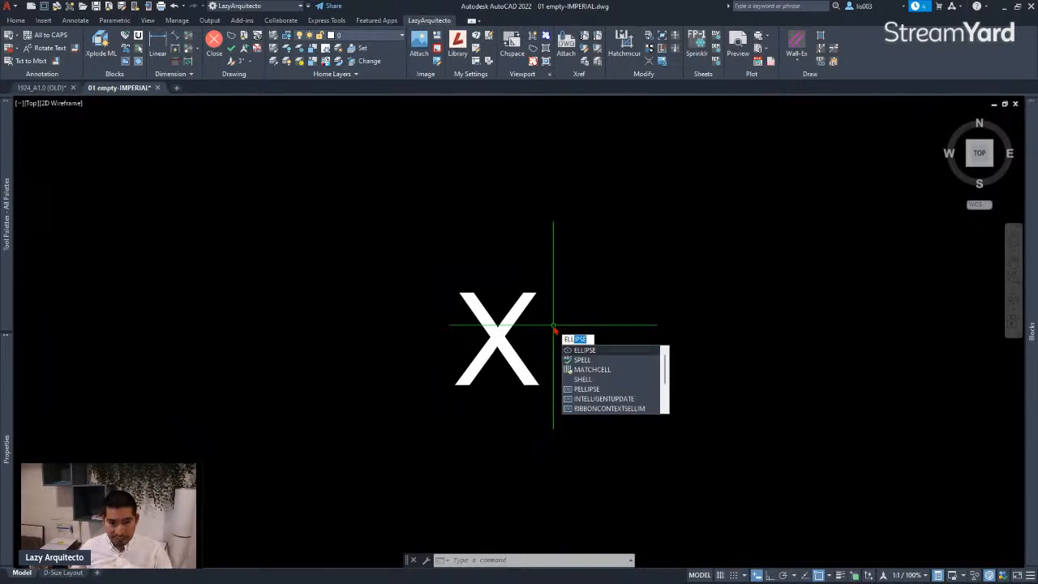
key("Return")
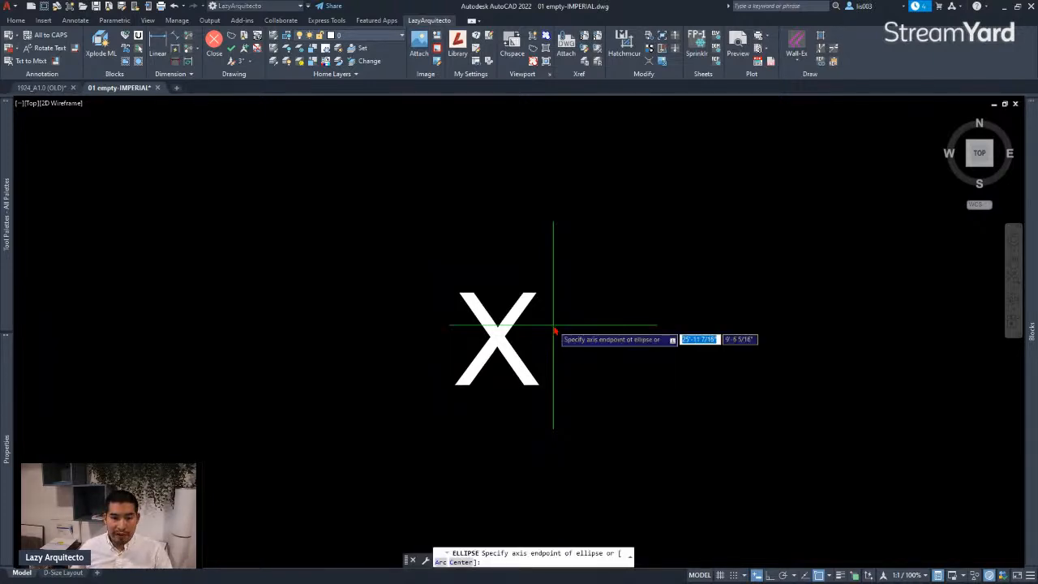
left_click(461, 562)
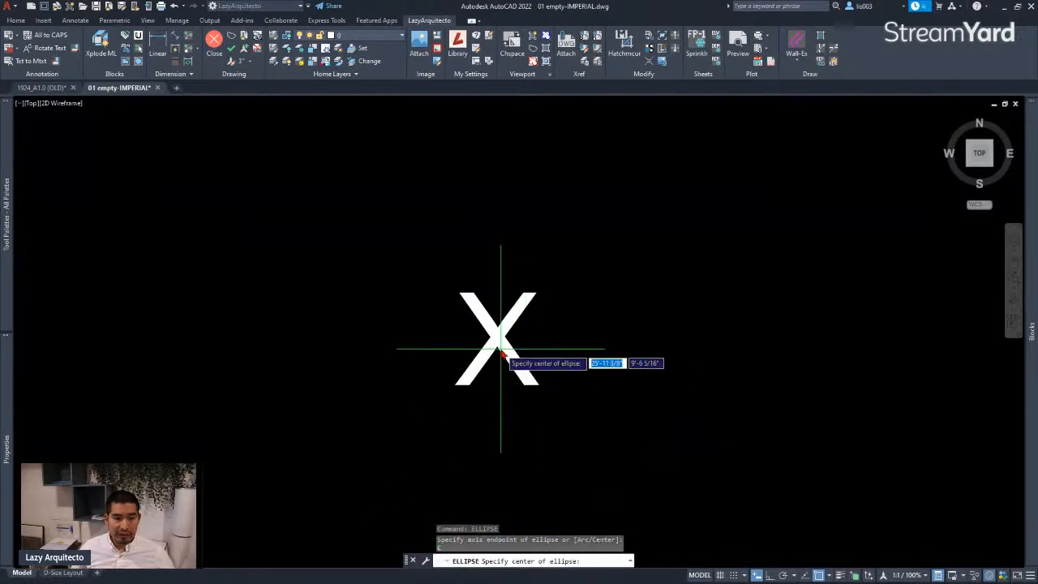
scroll(481, 345, "up", 3)
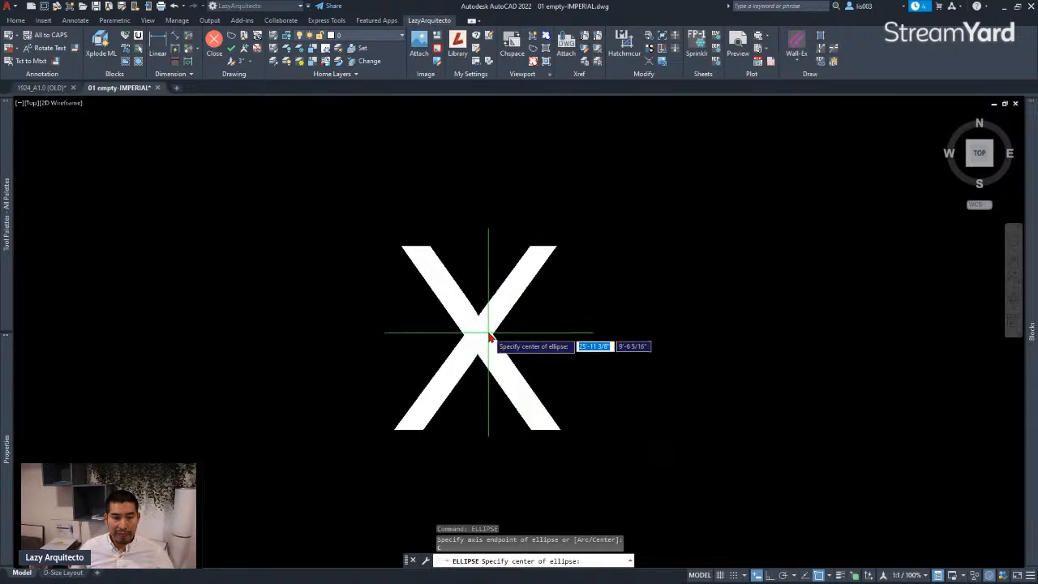
left_click(481, 333)
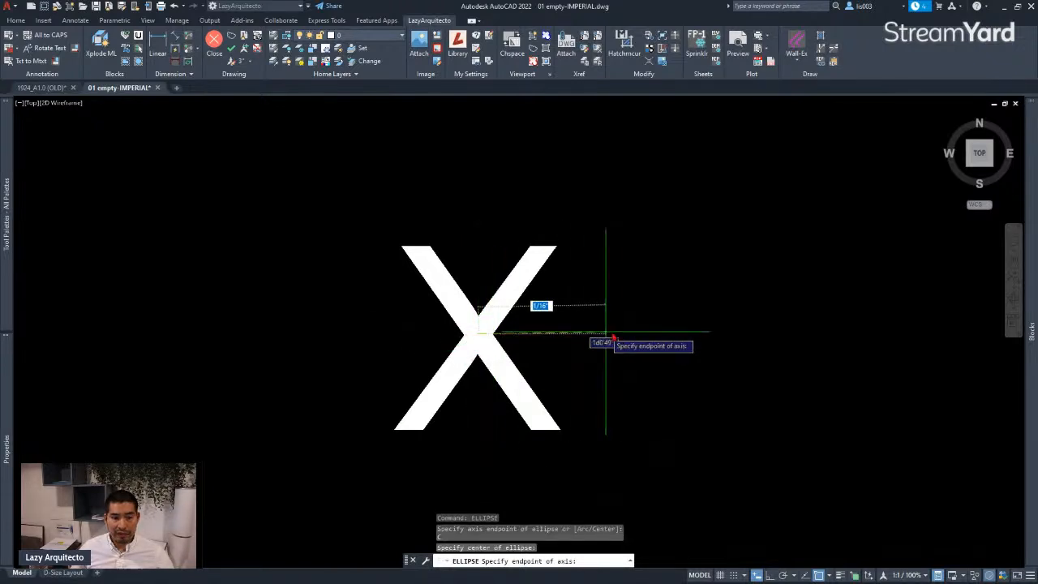
left_click(772, 576)
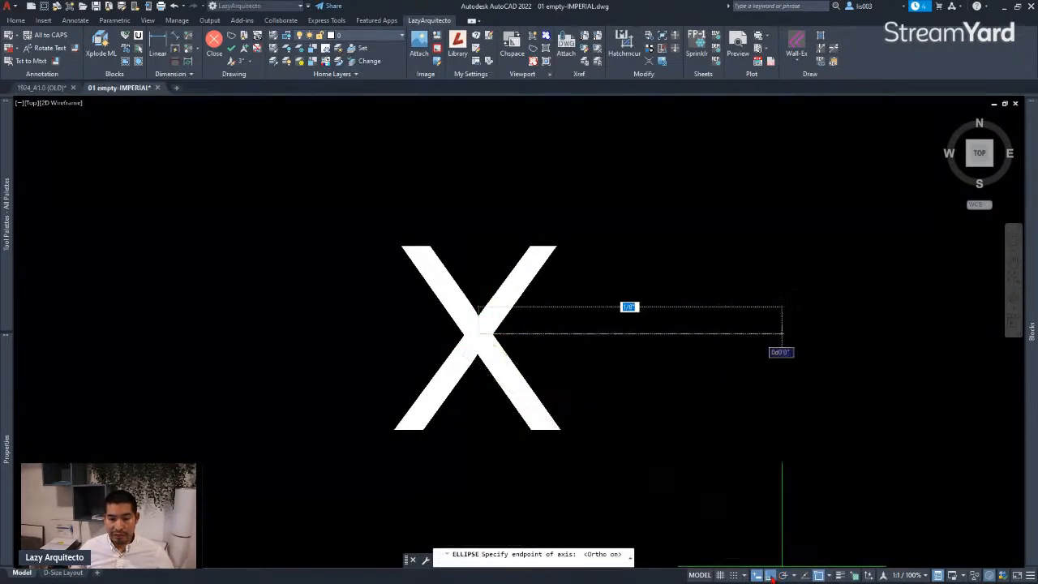
left_click(729, 333)
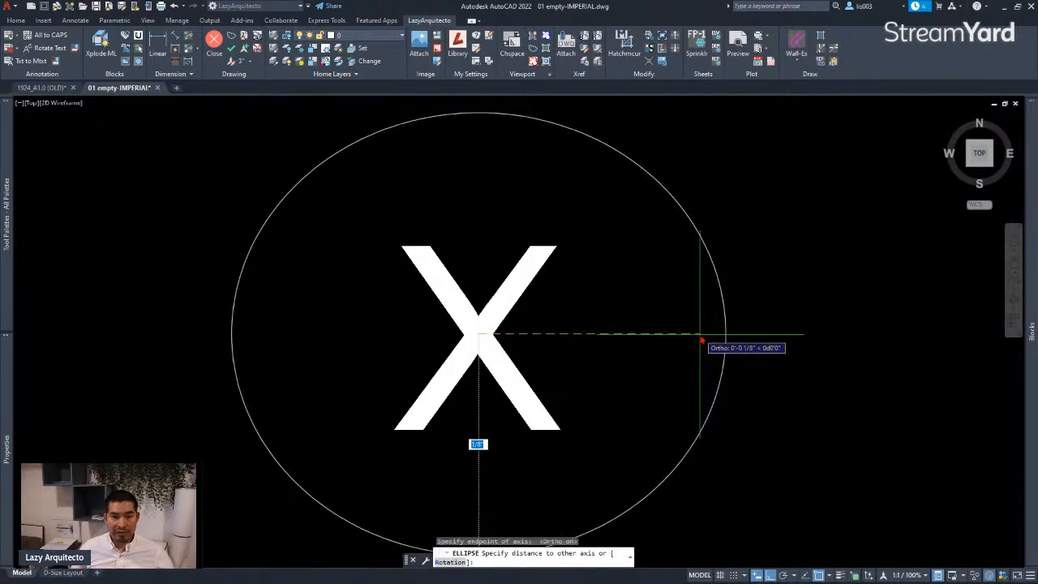
scroll(701, 341, "down", 2)
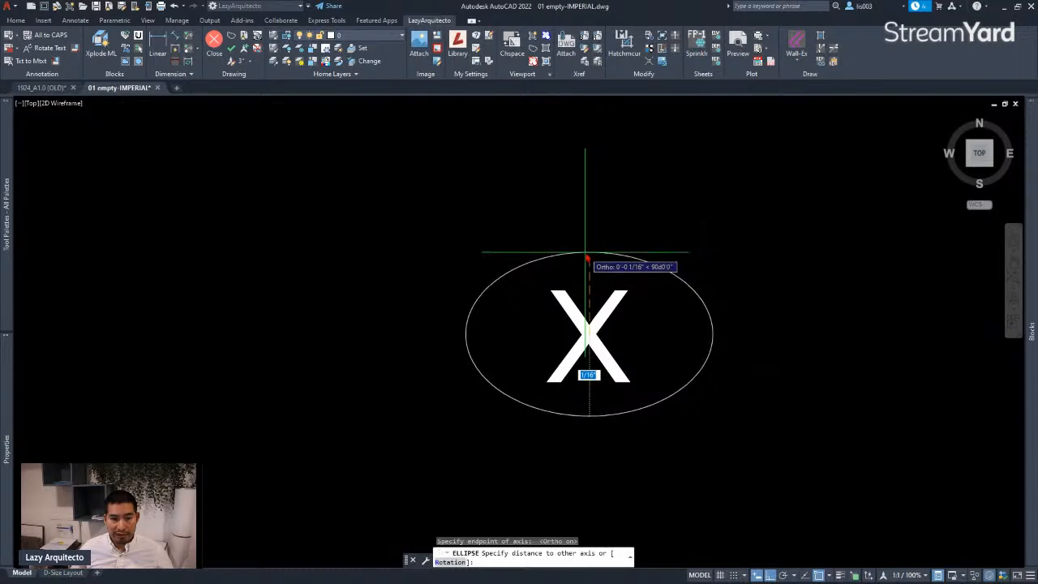
left_click(587, 256)
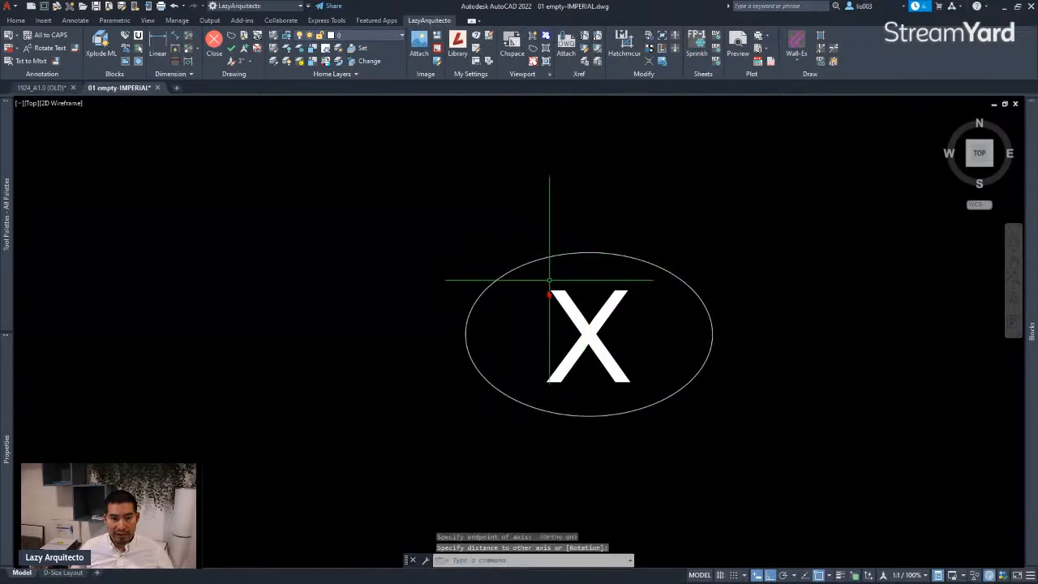
Step: Move the X attribute outside the ellipse, snap its middle point back onto the ellipse's center, and clear the selection
left_click(614, 296)
left_click(607, 298)
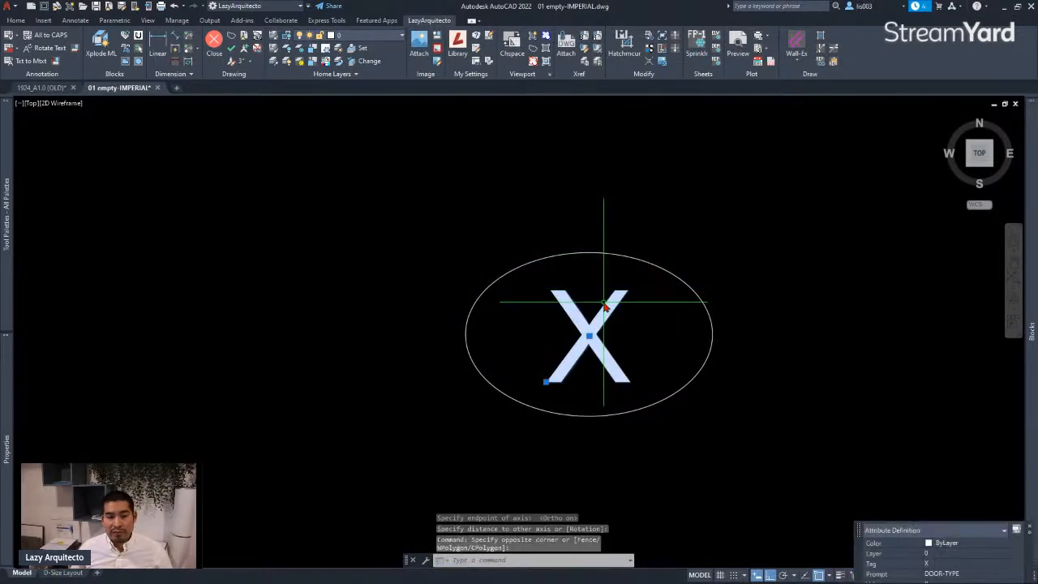
middle_click_drag(606, 335, 546, 339)
left_click(529, 340)
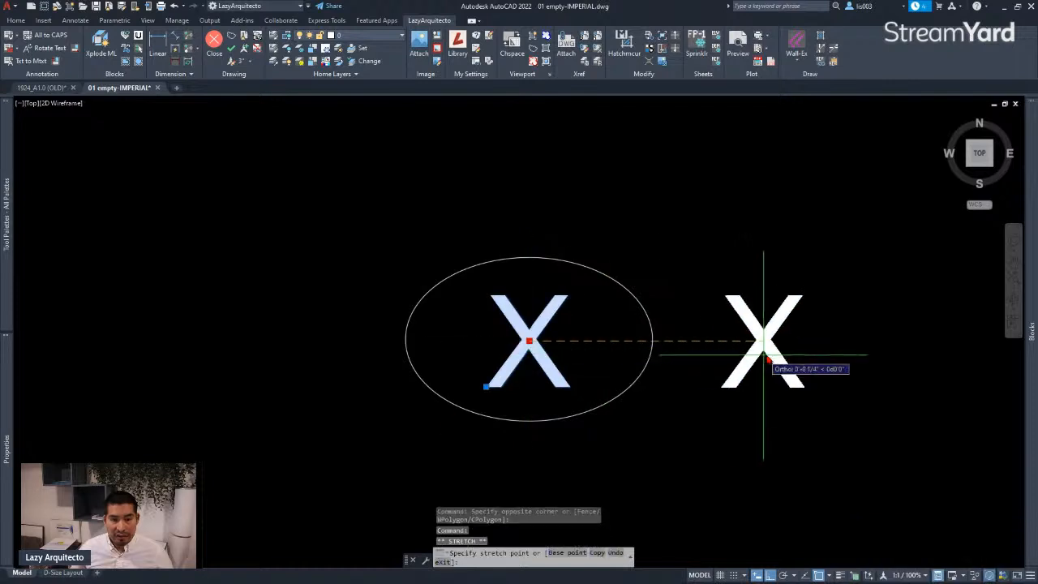
left_click(767, 341)
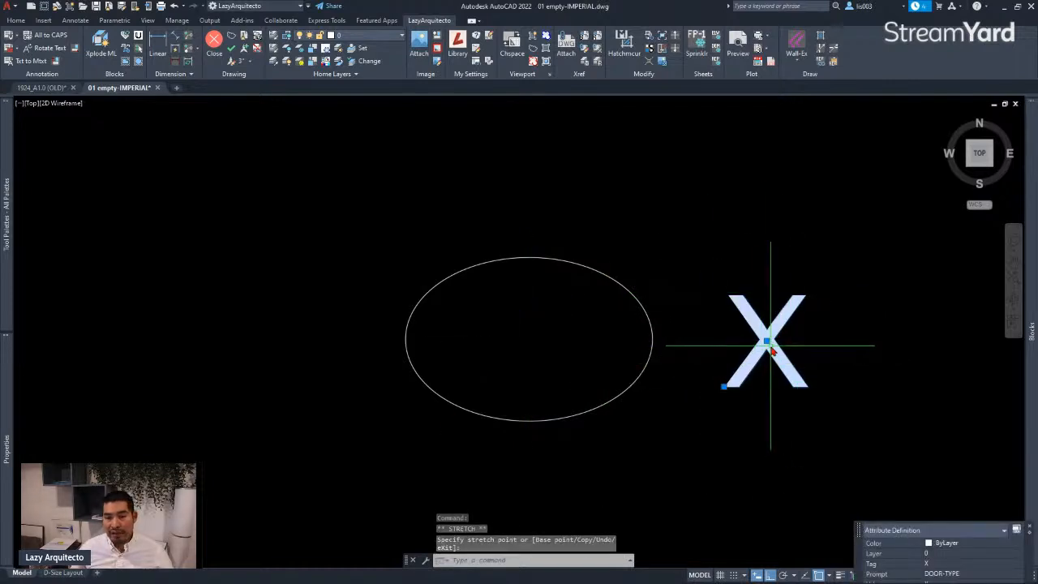
left_click(767, 340)
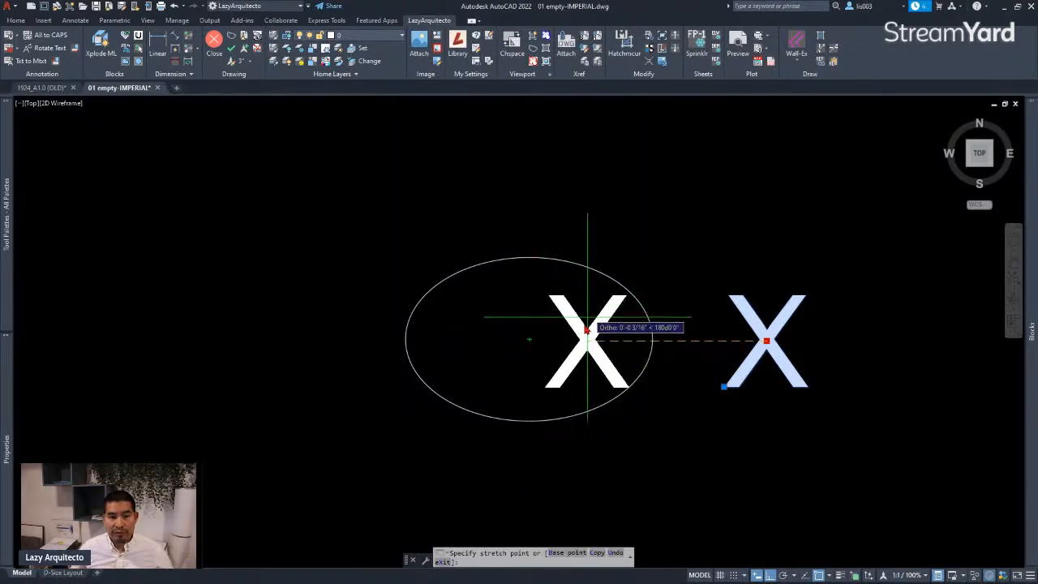
left_click(529, 341)
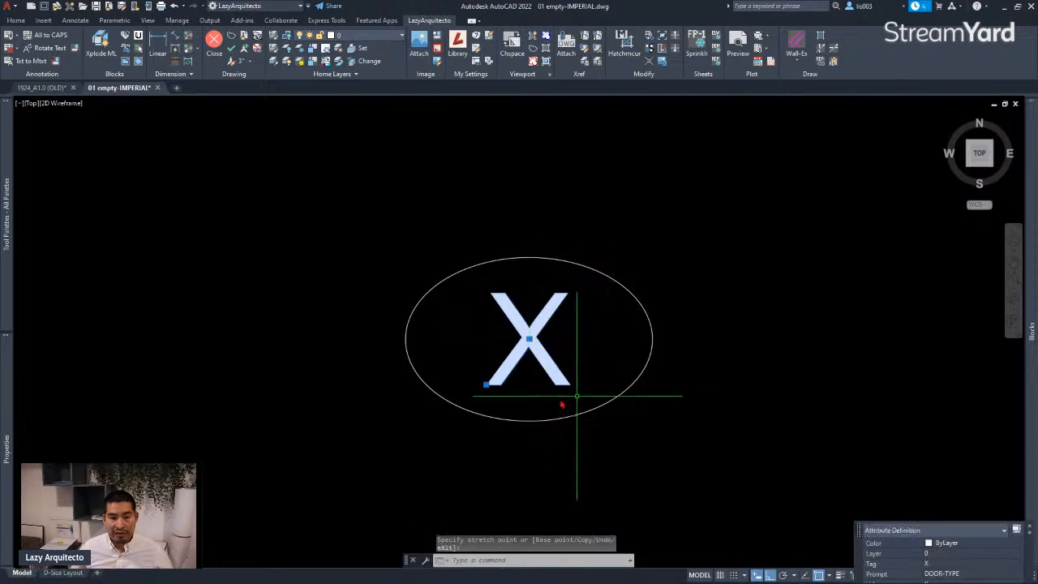
scroll(607, 332, "down", 3)
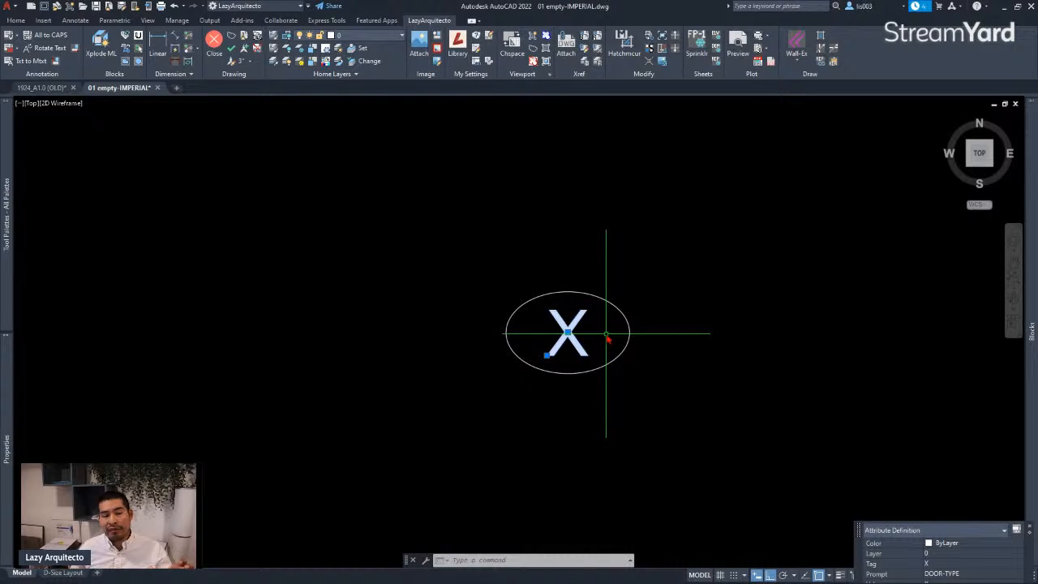
scroll(607, 336, "up", 6)
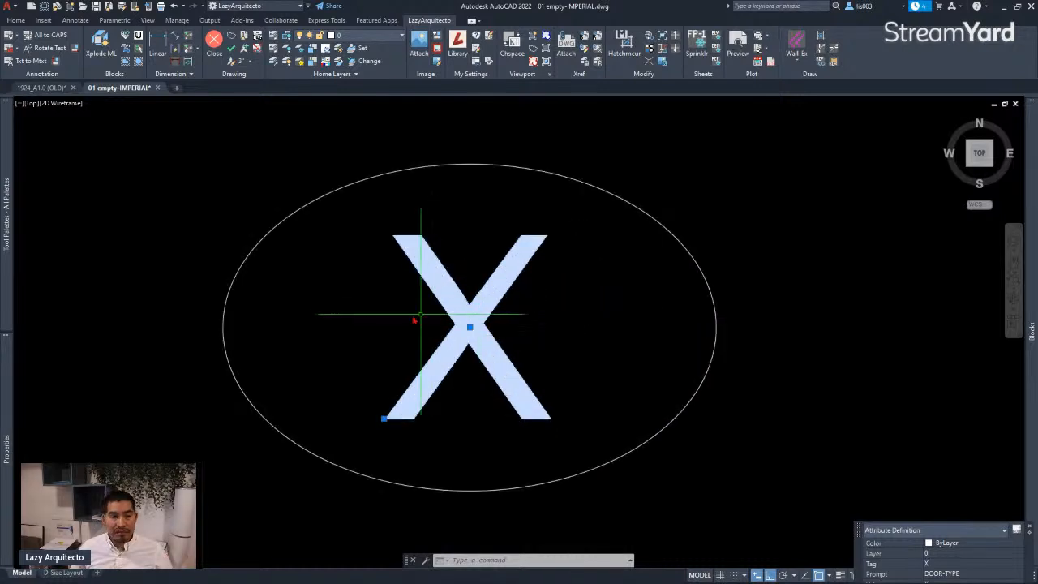
key("Escape")
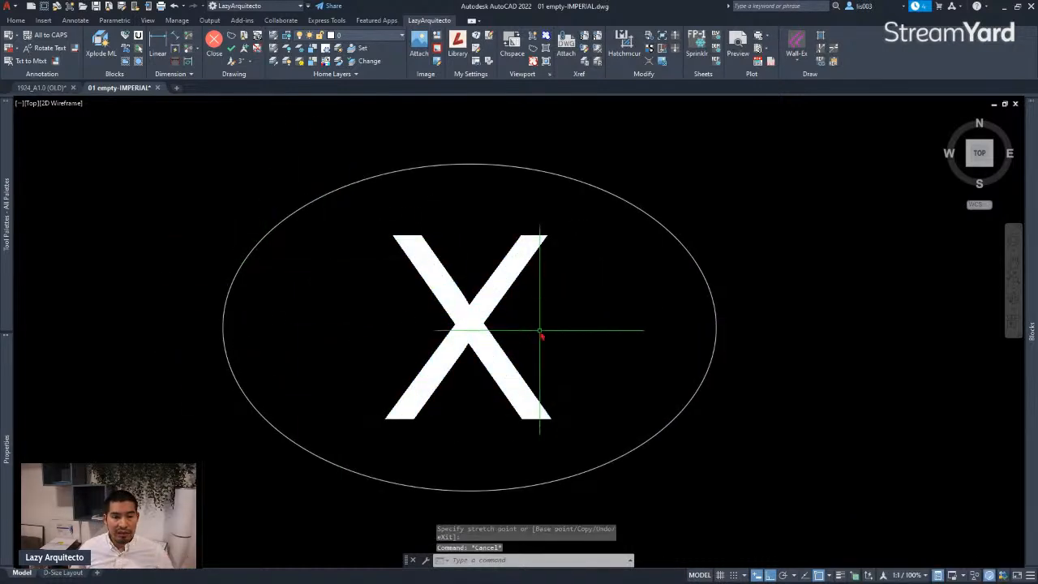
Step: Widen the ellipse slightly by stretching its right quadrant point outward, keeping the vertical radius, and clear the selection
left_click(715, 324)
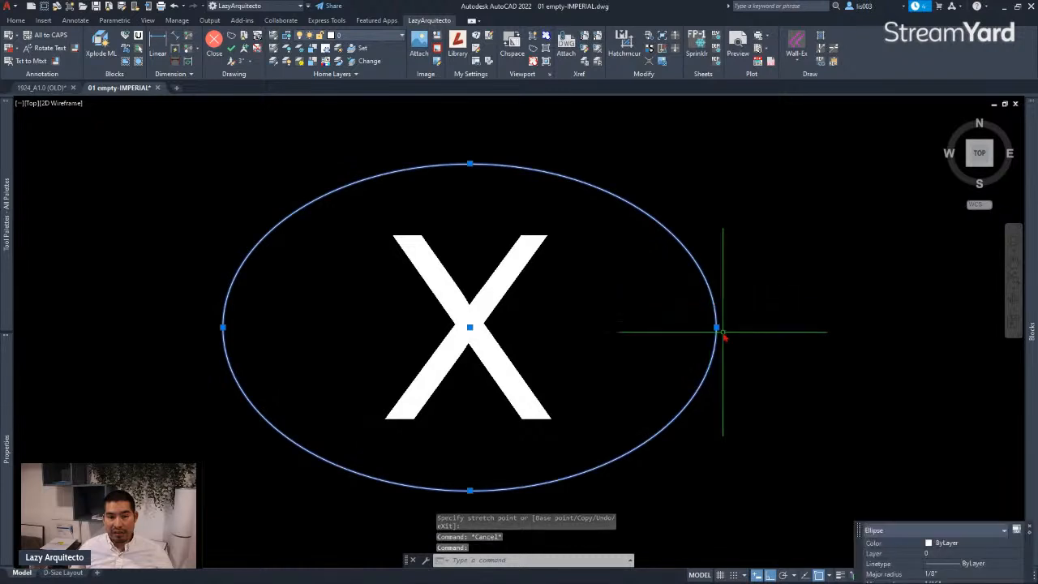
left_click(716, 327)
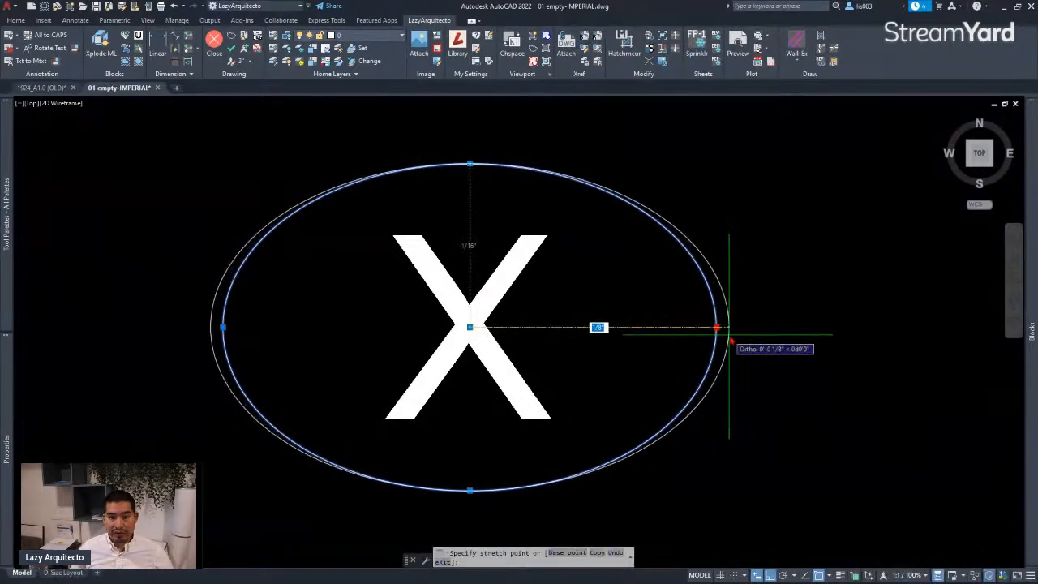
key("Escape")
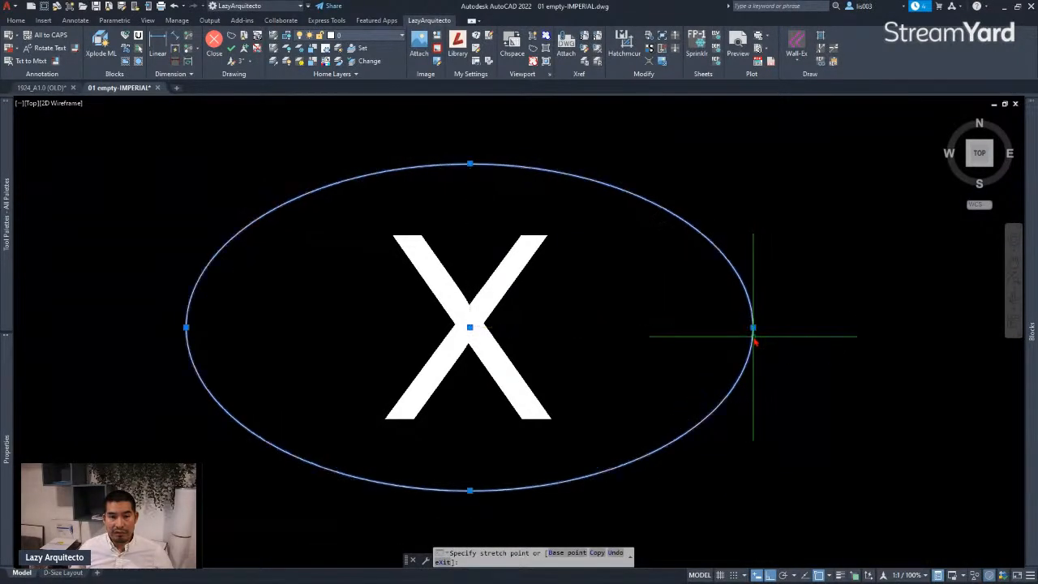
scroll(695, 348, "down", 3)
key("Escape")
scroll(627, 353, "down", 3)
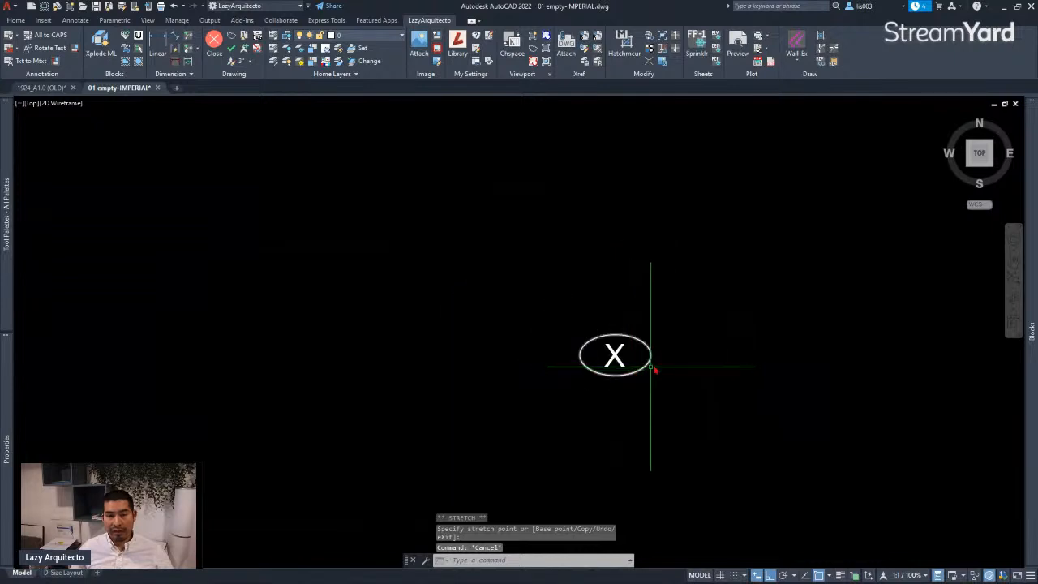
Step: Start a block definition from the ellipse and the X attribute, named LazyDoorTag, keeping the base point specified on-screen
left_click(626, 376)
left_click(502, 266)
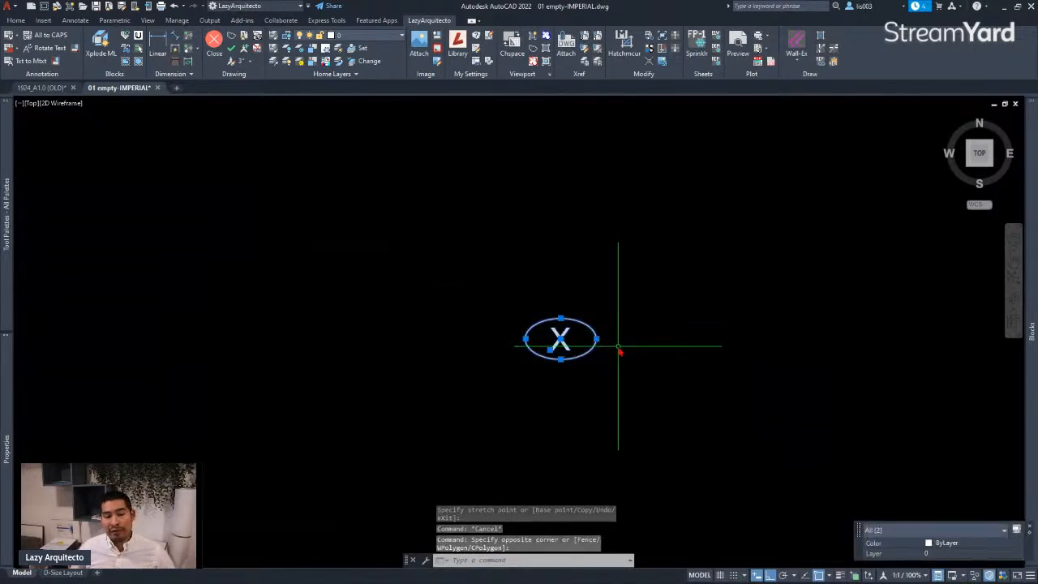
type("B")
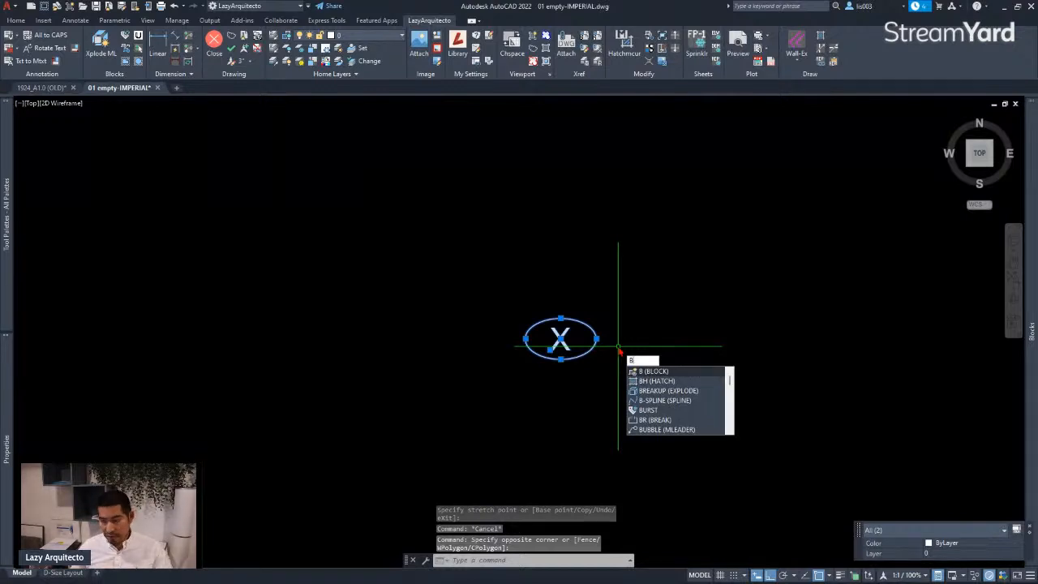
key("Return")
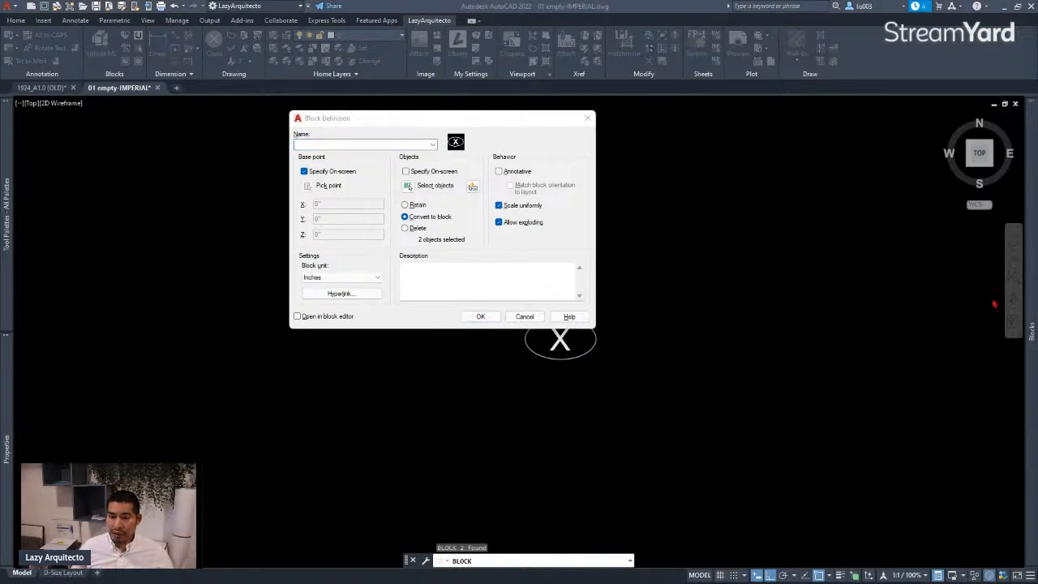
mouse_move(499, 123)
left_mouse_down()
mouse_move(668, 238)
mouse_move(805, 232)
left_mouse_up()
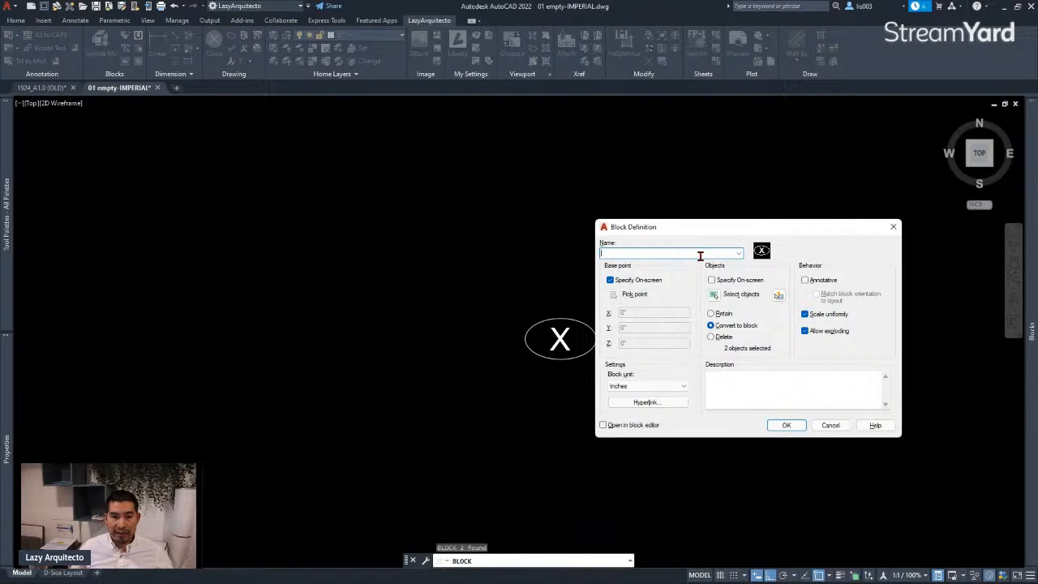
left_click(700, 254)
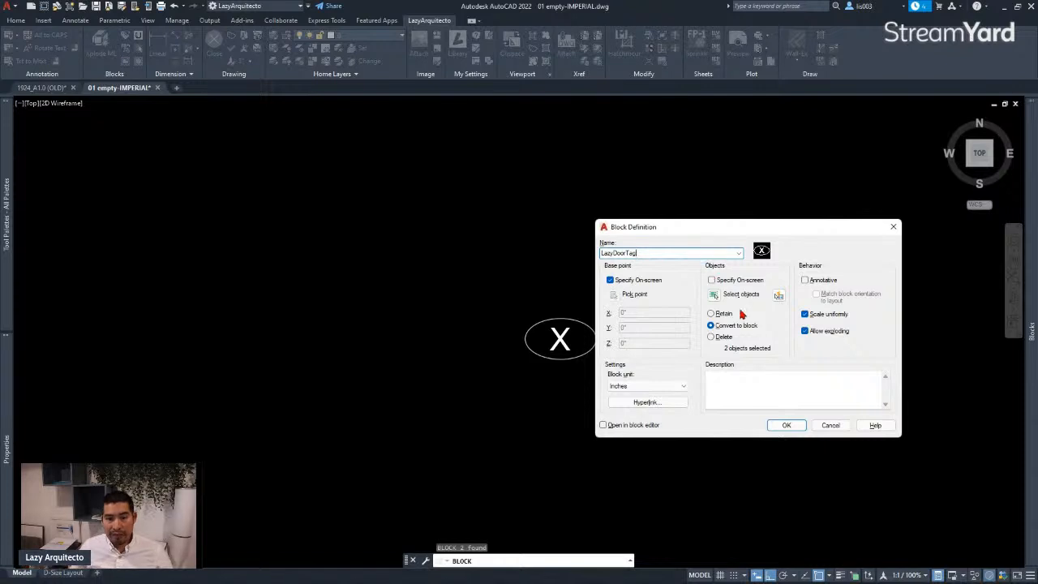
left_click(786, 426)
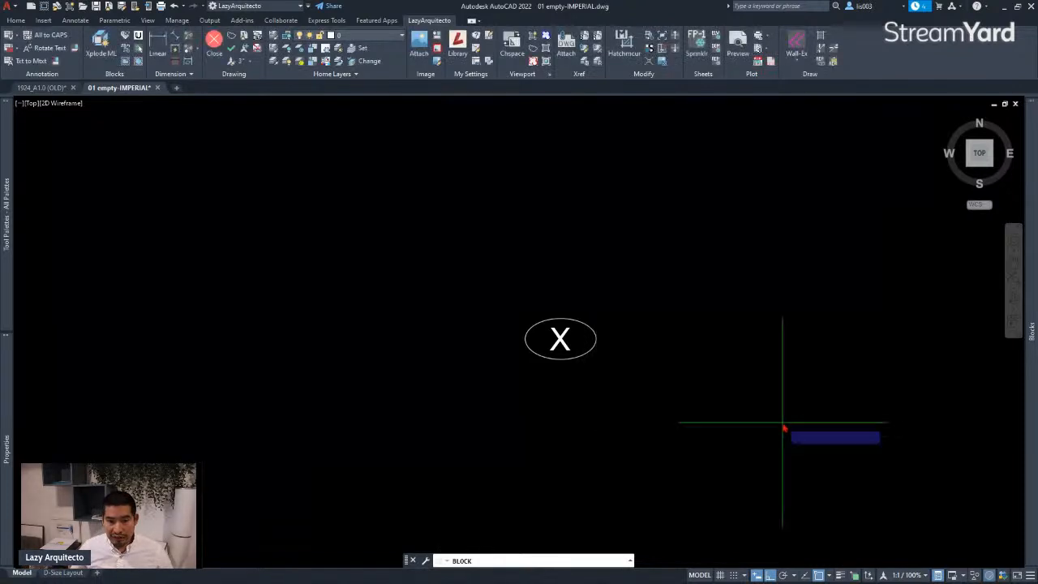
Step: Place the block's insertion base point at the ellipse's center and accept X as the DOOR-TYPE attribute value
scroll(600, 381, "up", 4)
scroll(567, 281, "up", 3)
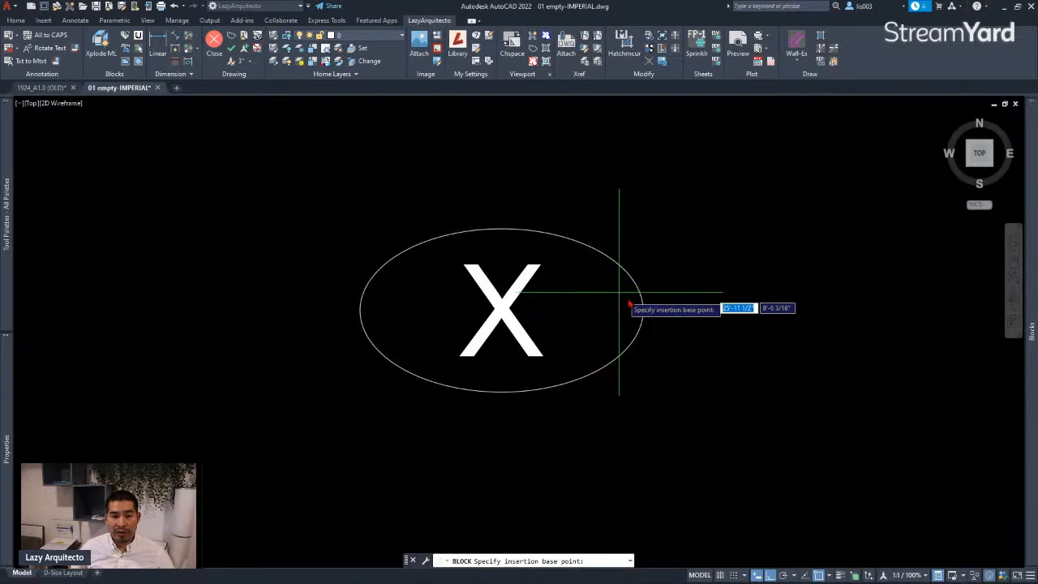
left_click(503, 310)
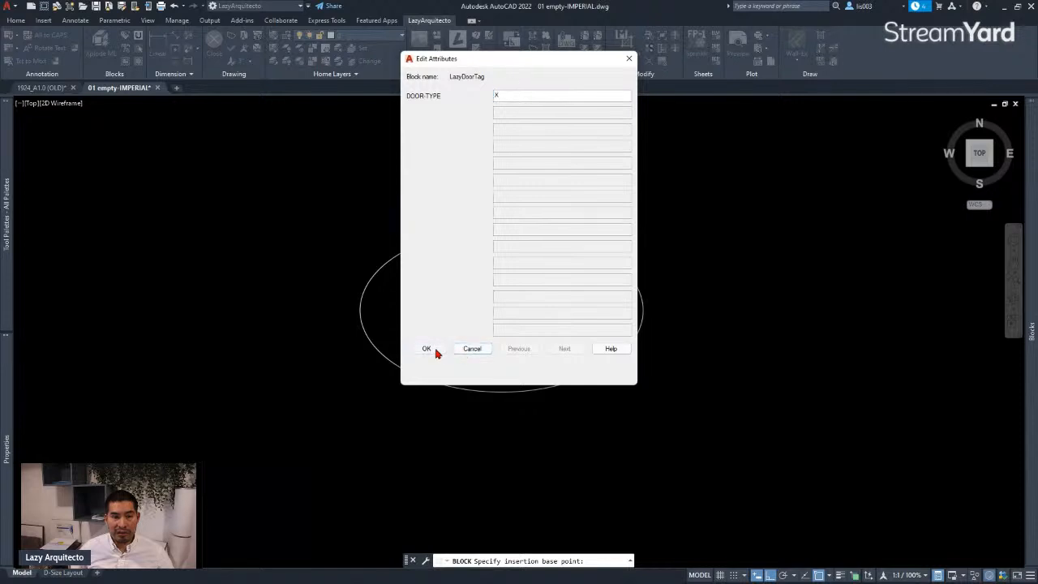
left_click(428, 349)
Step: Select the new LazyDoorTag block and examine its unscaled size in model space from near and far
scroll(531, 298, "down", 3)
left_click(533, 296)
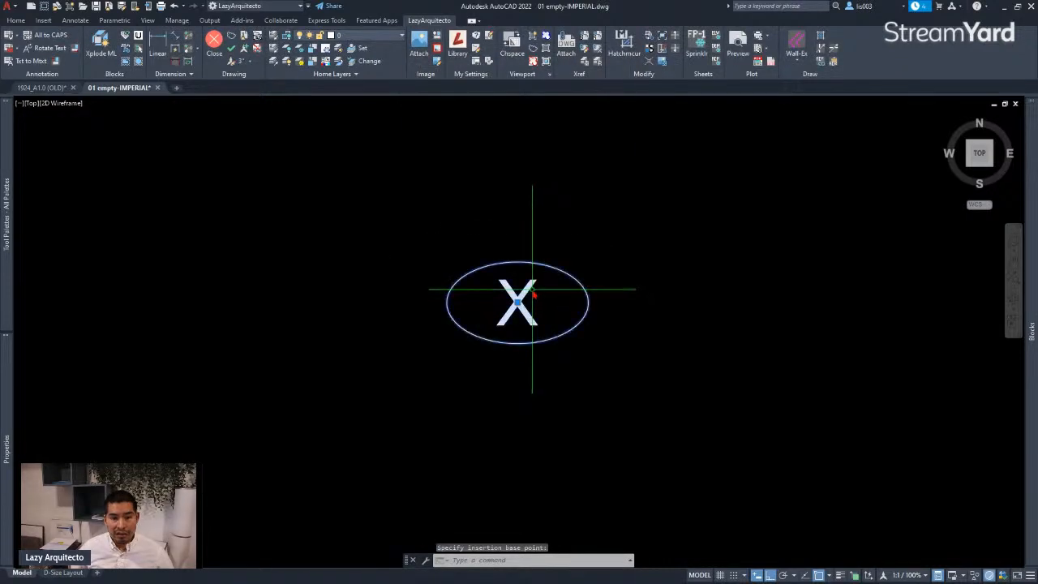
scroll(558, 340, "down", 5)
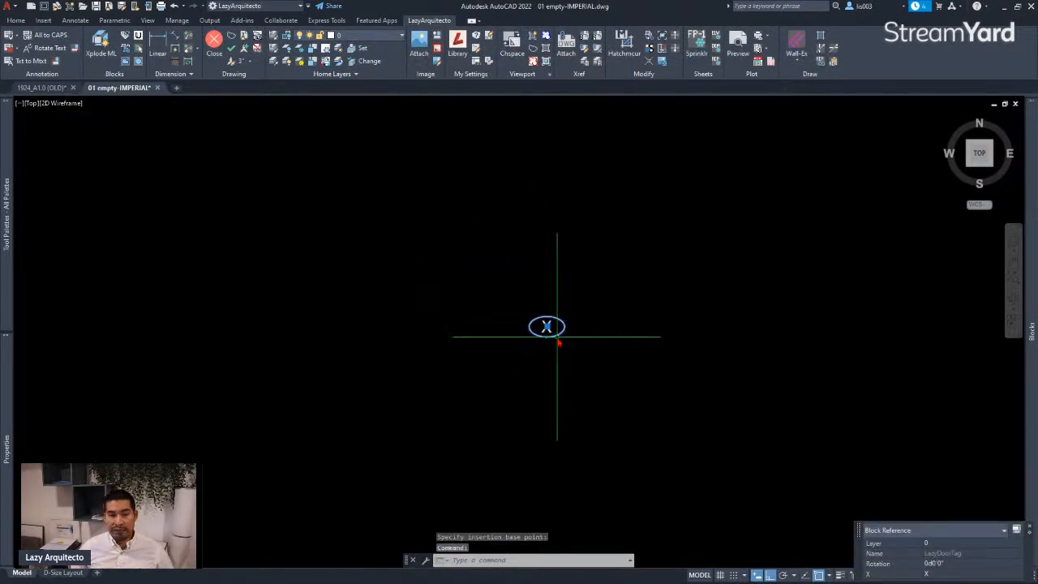
scroll(544, 346, "down", 5)
scroll(540, 344, "up", 4)
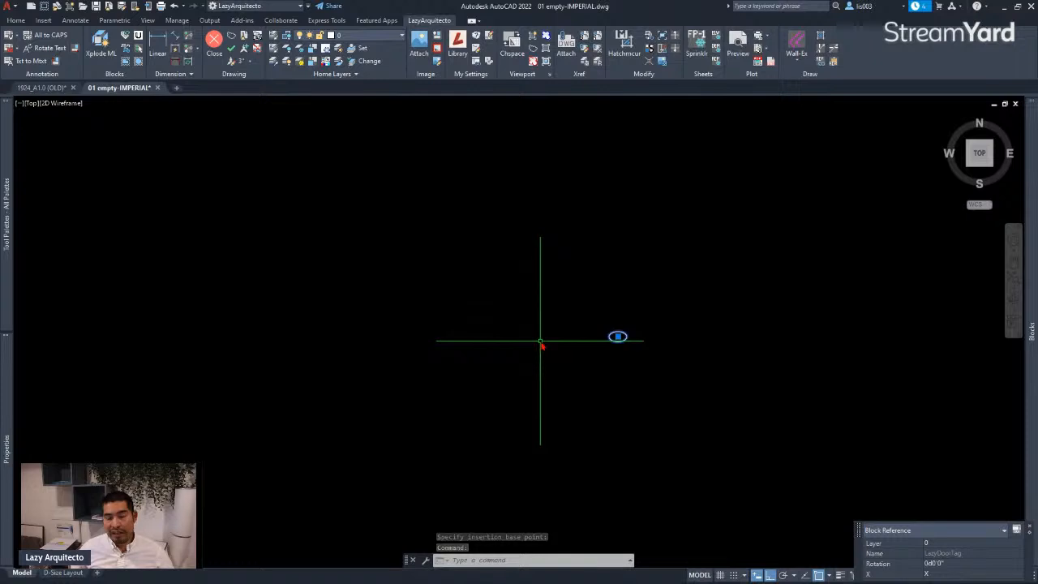
left_click(618, 337)
left_click(553, 326)
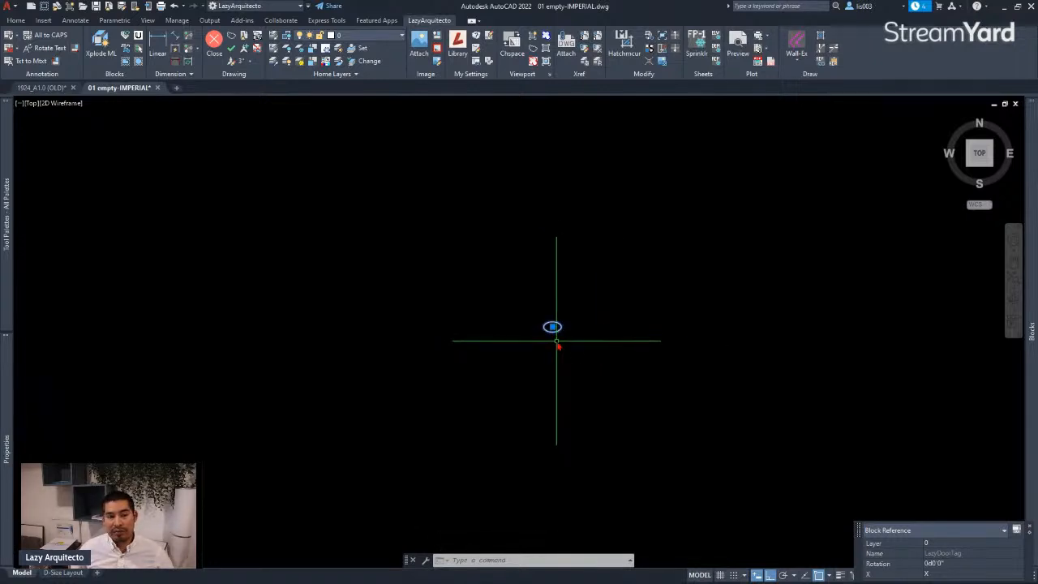
scroll(562, 343, "down", 4)
scroll(568, 342, "up", 4)
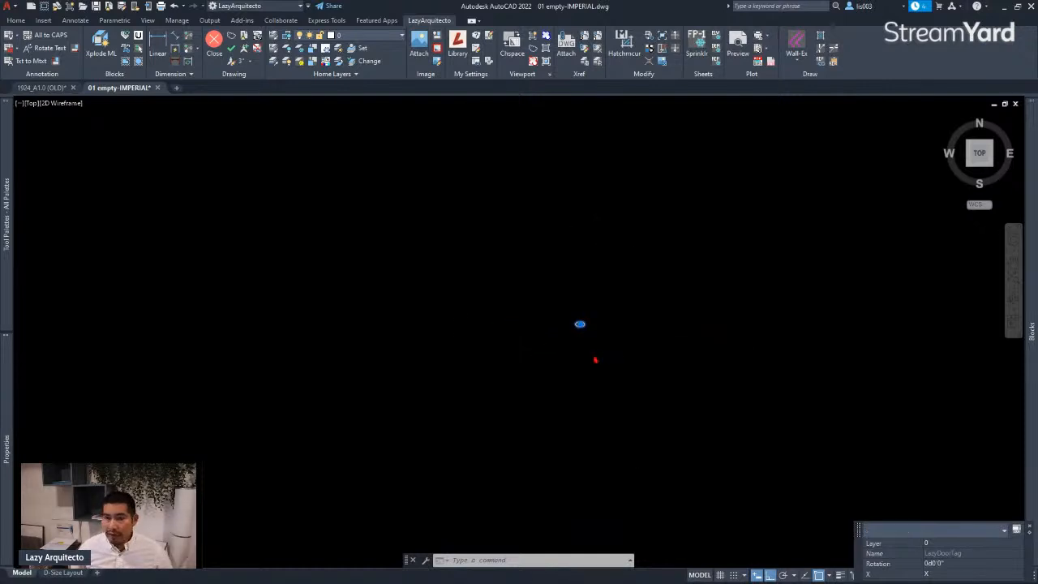
key("Escape")
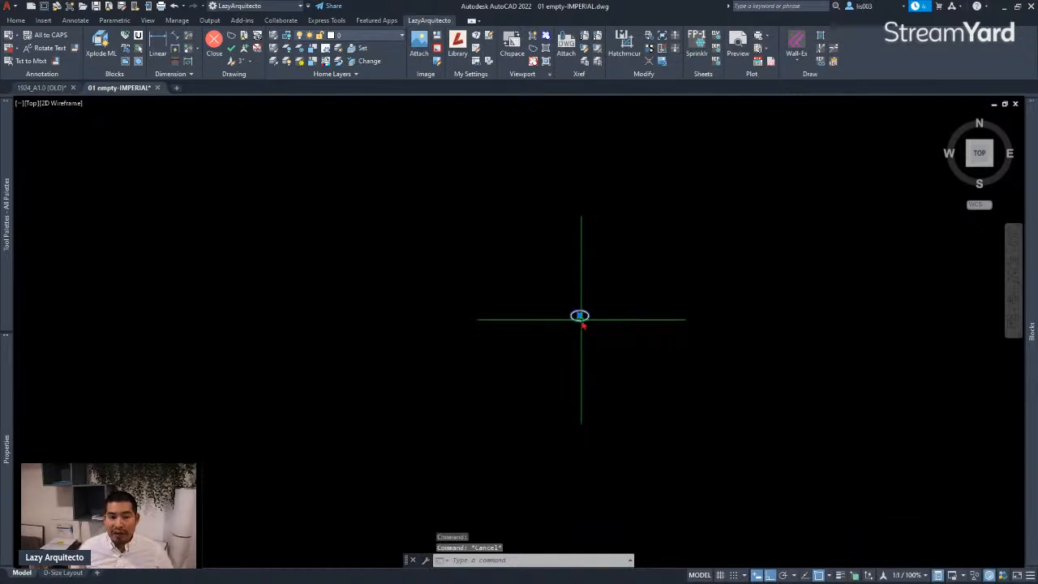
left_click(583, 329)
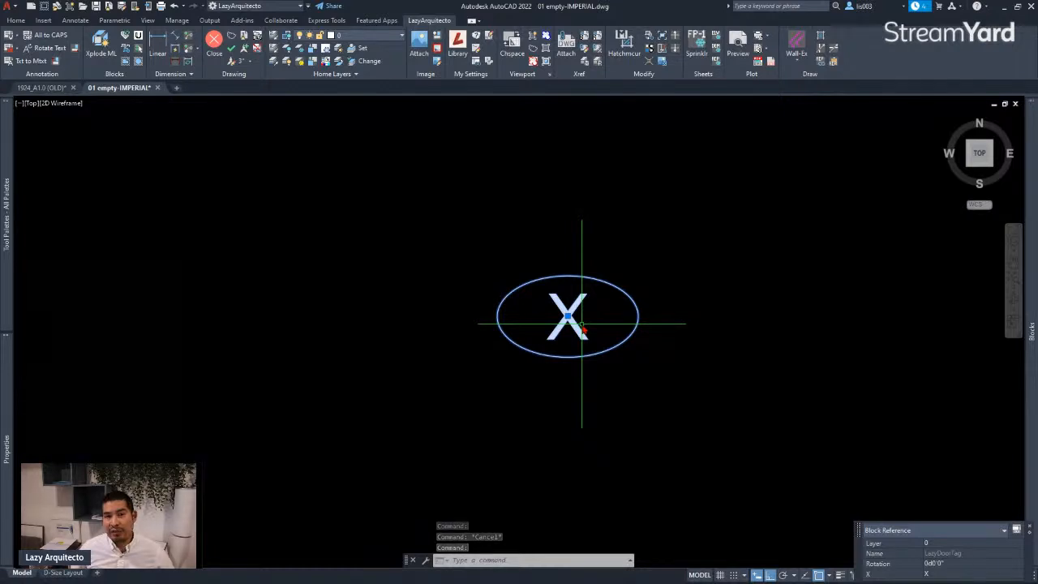
scroll(614, 328, "down", 3)
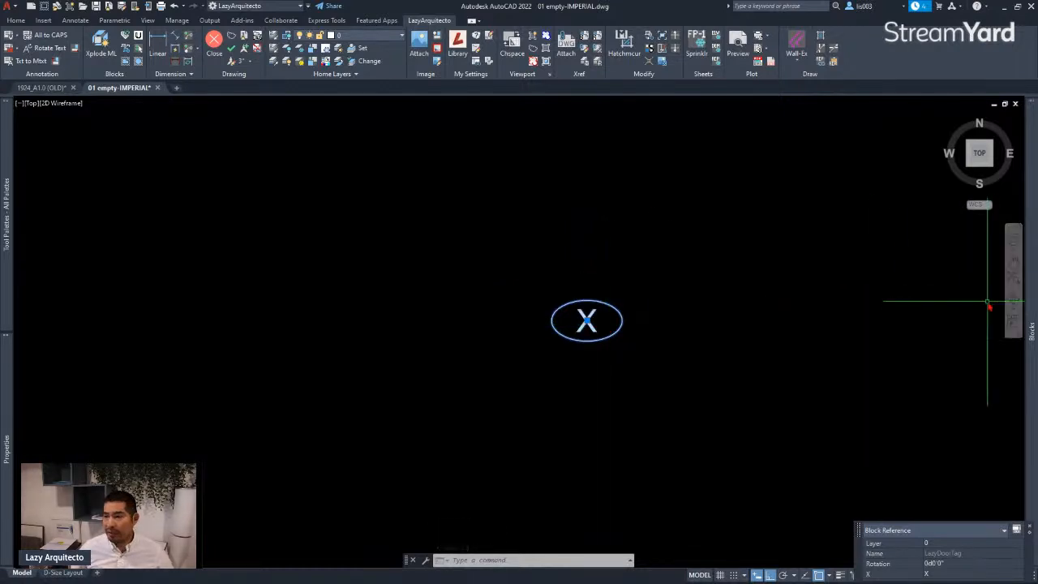
scroll(642, 331, "down", 3)
scroll(642, 332, "down", 3)
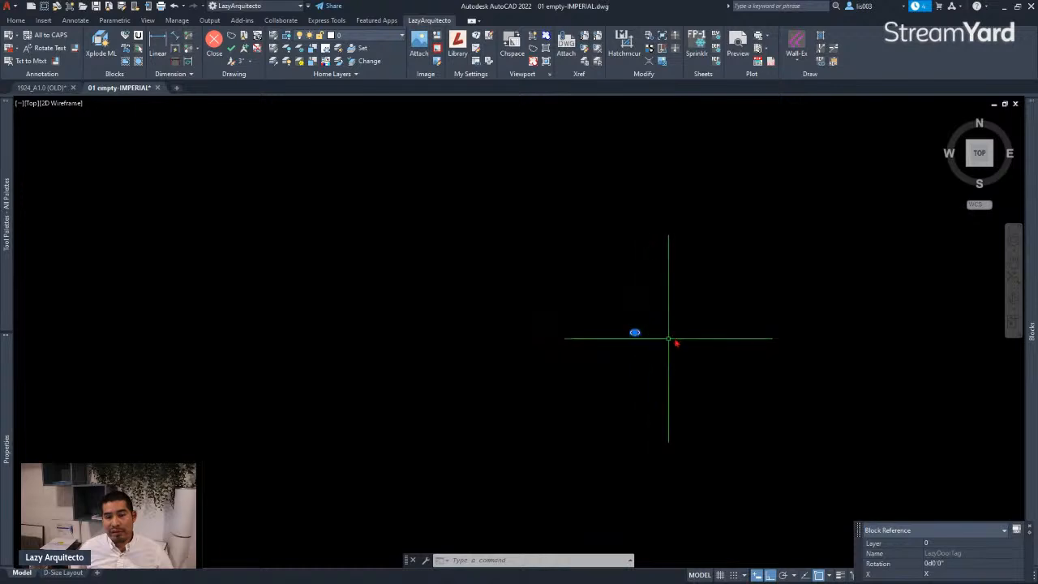
middle_click_drag(670, 341, 568, 352)
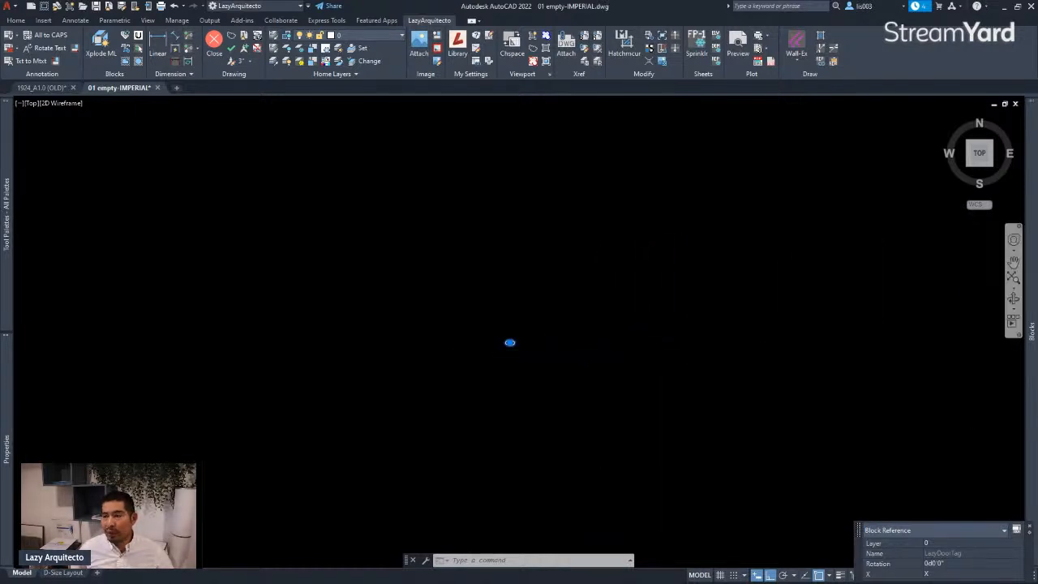
Step: Look up the scale factor for 1/8"=1'-0" in the Scale Factors-Autocad.pdf chart in Acrobat, and move the chart out of the way
left_click_drag(1037, 202, 579, 178)
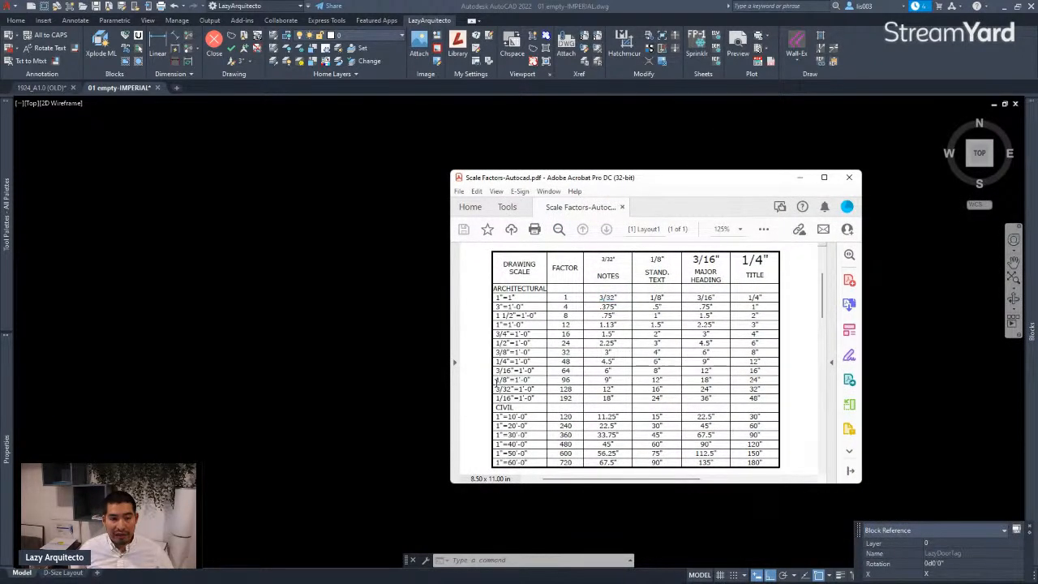
mouse_move(513, 380)
left_mouse_down()
mouse_move(528, 463)
mouse_move(530, 380)
left_mouse_up()
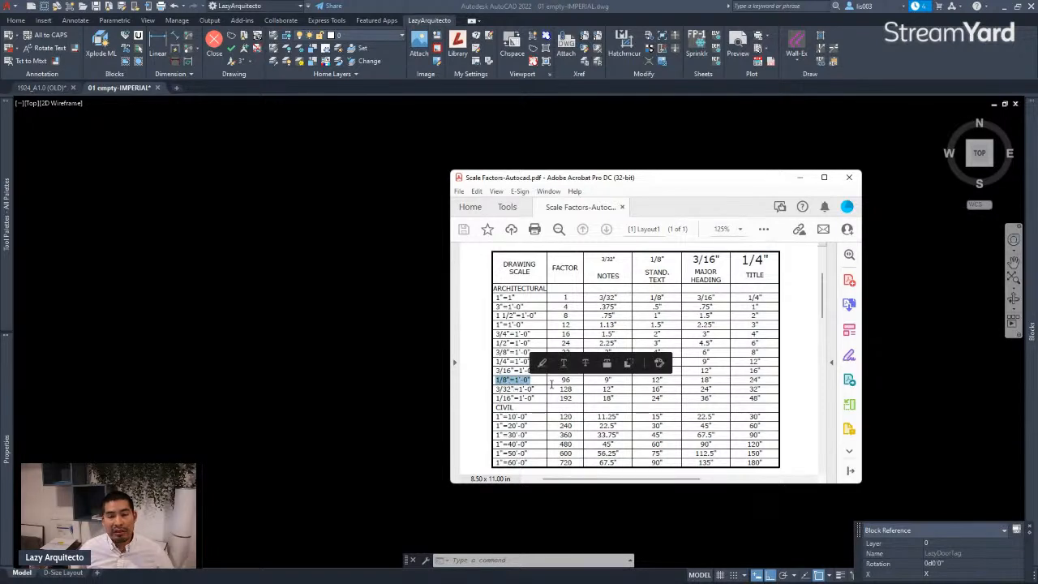
left_click_drag(554, 385, 561, 380)
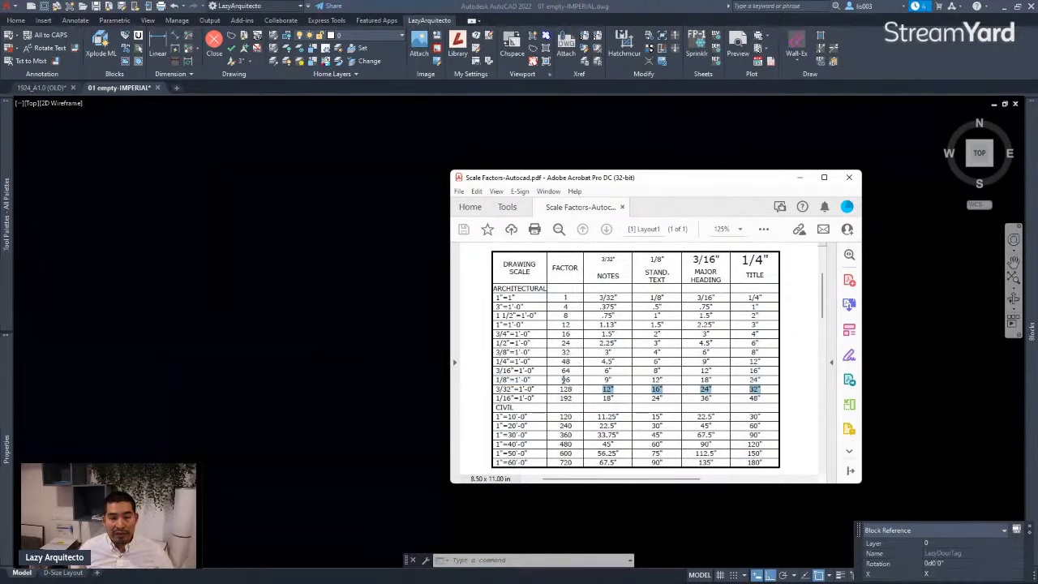
left_click(568, 380)
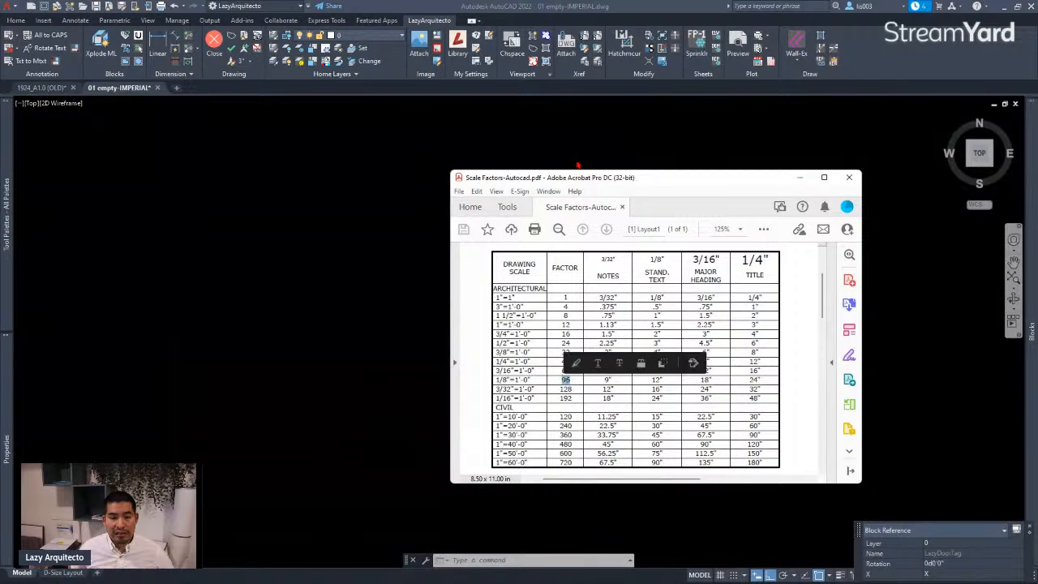
left_click_drag(580, 177, 1037, 182)
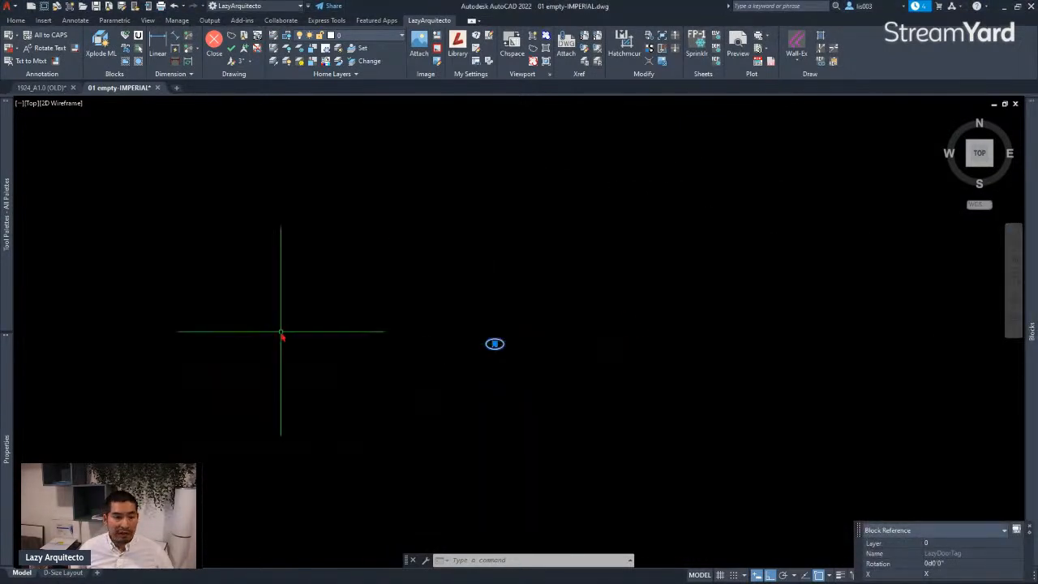
Step: Set the selected LazyDoorTag block's X scale to 96 and clear the selection
mouse_move(7, 387)
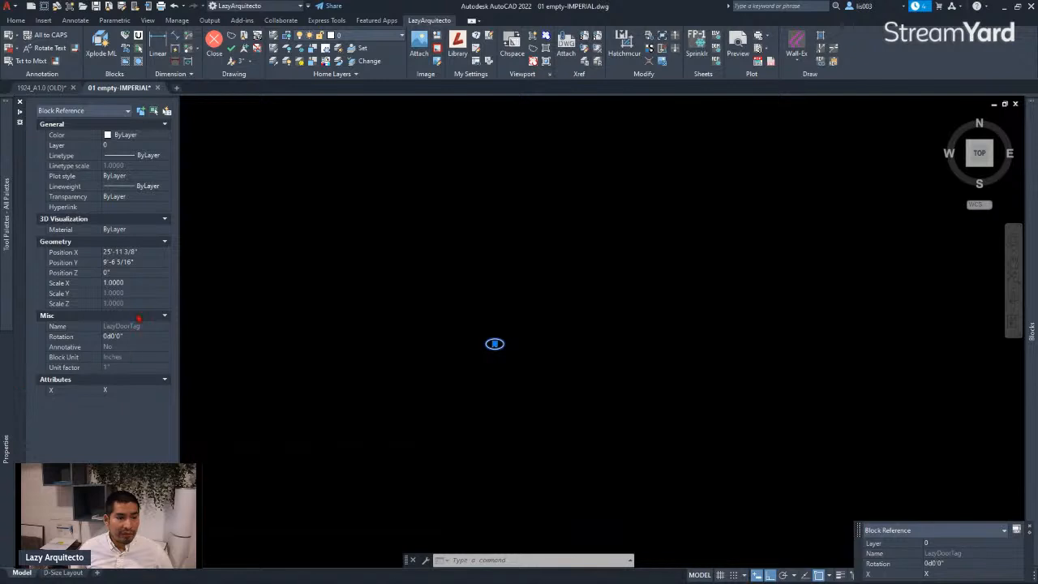
left_click(131, 284)
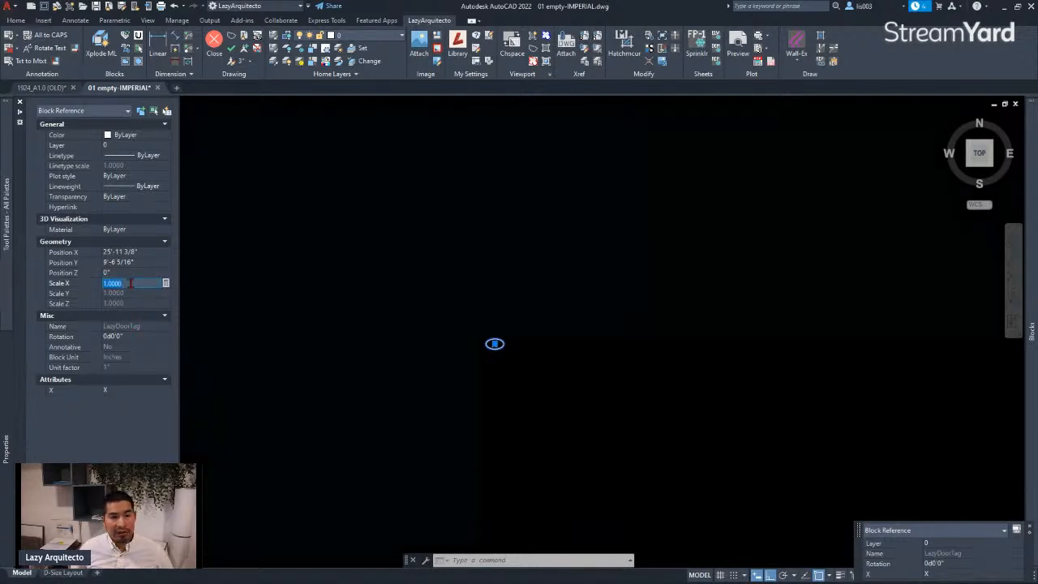
type("48")
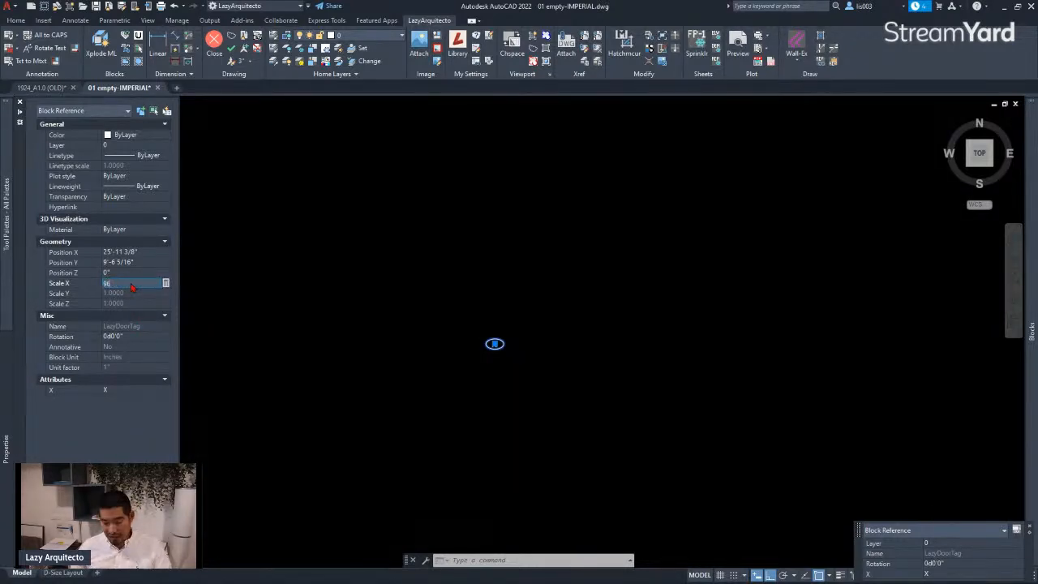
key("Return")
scroll(482, 352, "down", 10)
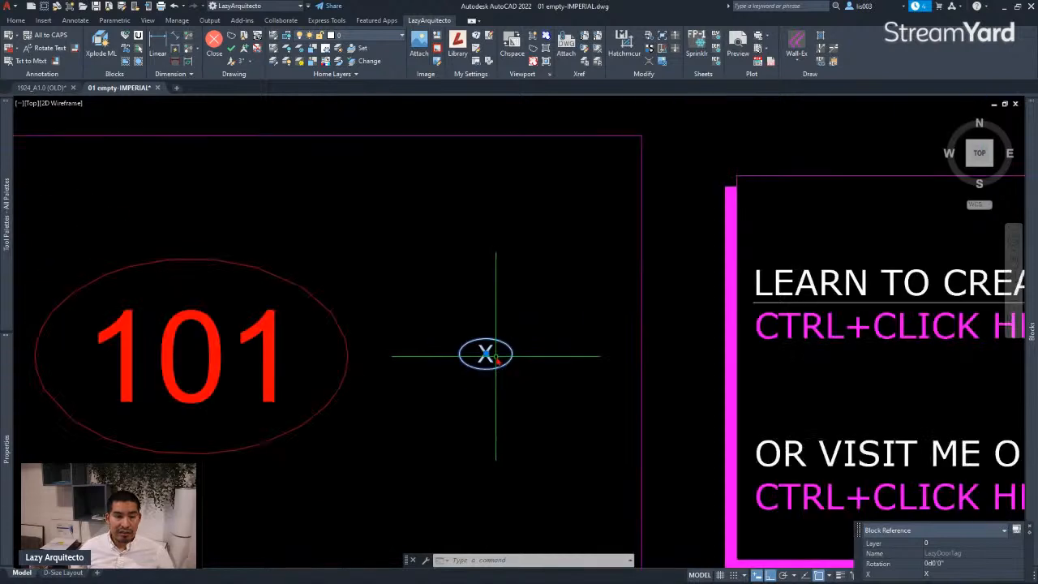
scroll(497, 359, "up", 3)
key("Escape")
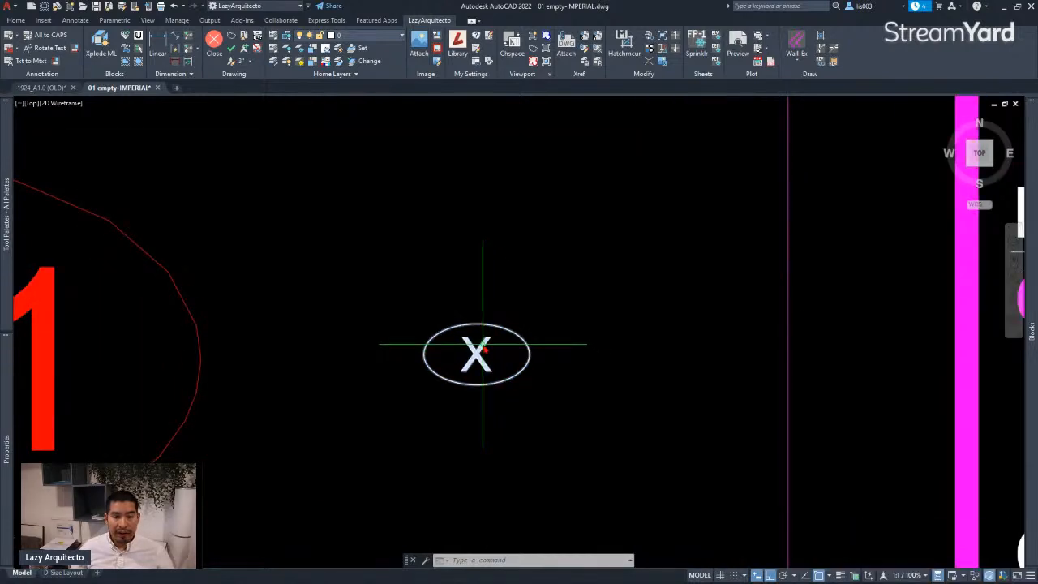
Step: Open the scaled door tag's attribute for editing and check its text height in the text options
left_click(483, 344)
key("Escape")
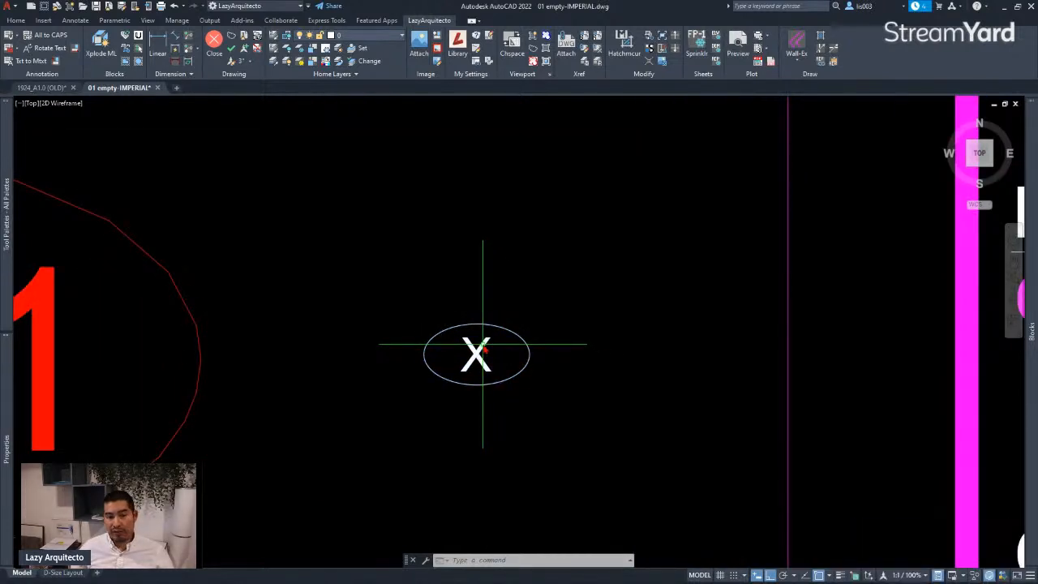
double_click(483, 345)
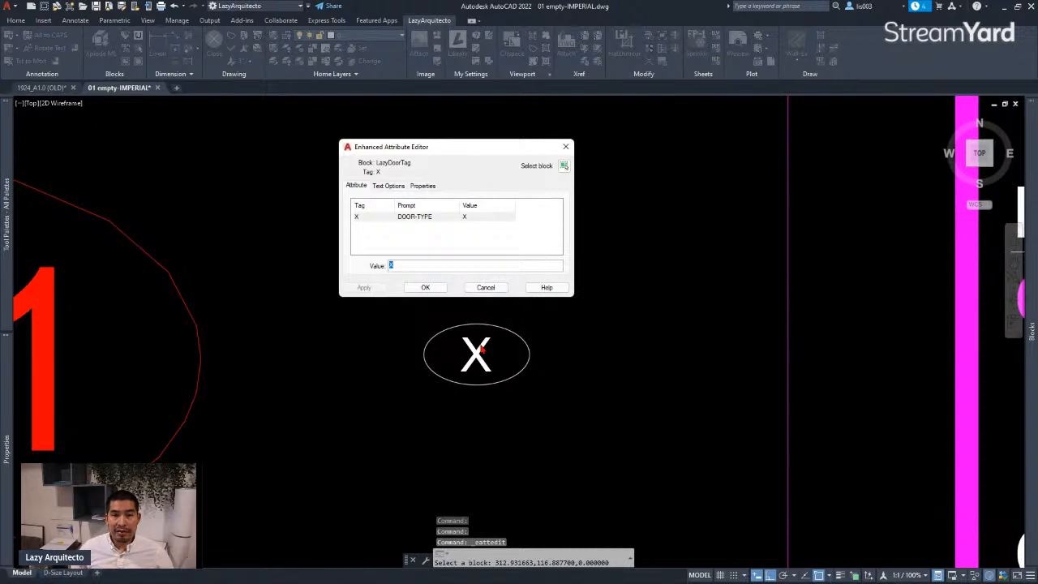
left_click(423, 186)
left_click(391, 187)
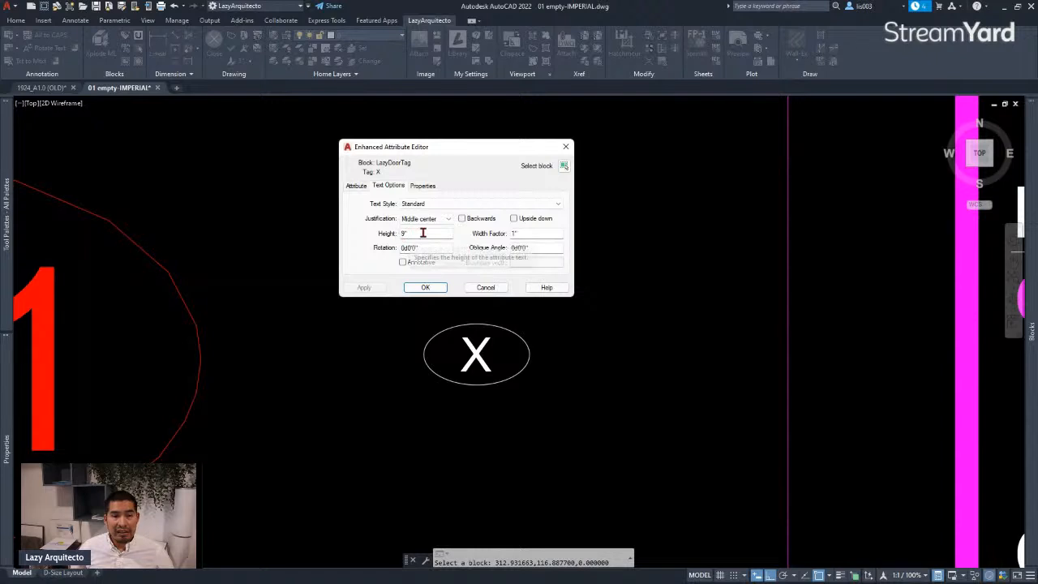
left_click_drag(422, 234, 377, 234)
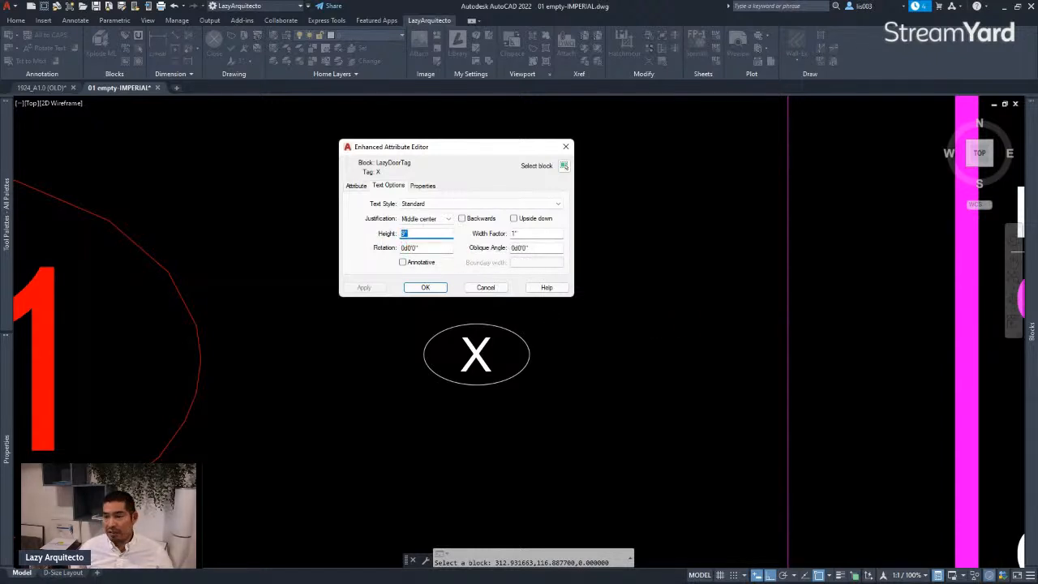
Step: Bring back the scale factor chart in Acrobat and look up the 3/32" notes text height for 1/8"=1'-0"
left_click_drag(1037, 184, 436, 114)
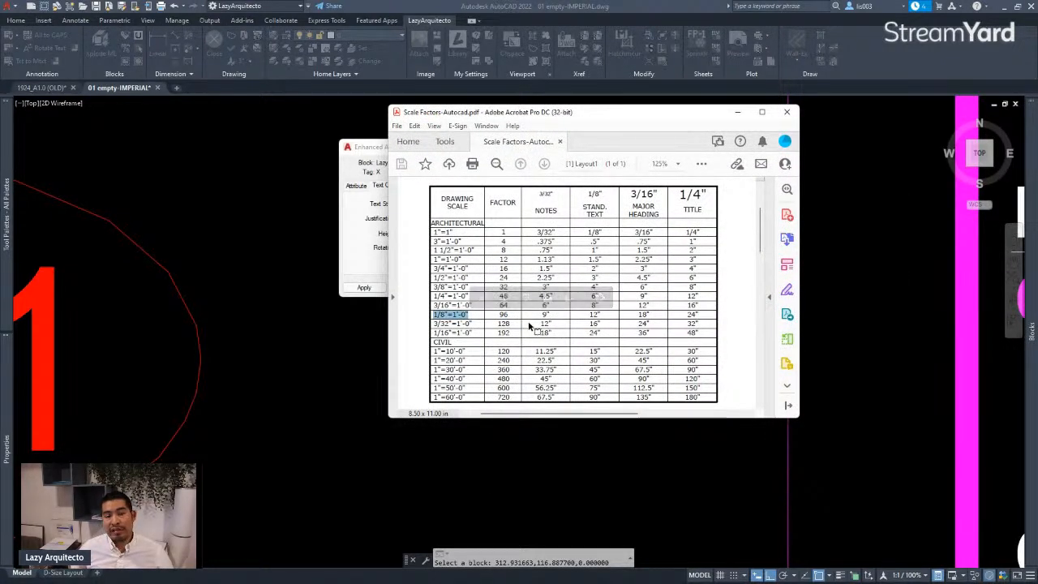
left_click_drag(547, 315, 552, 323)
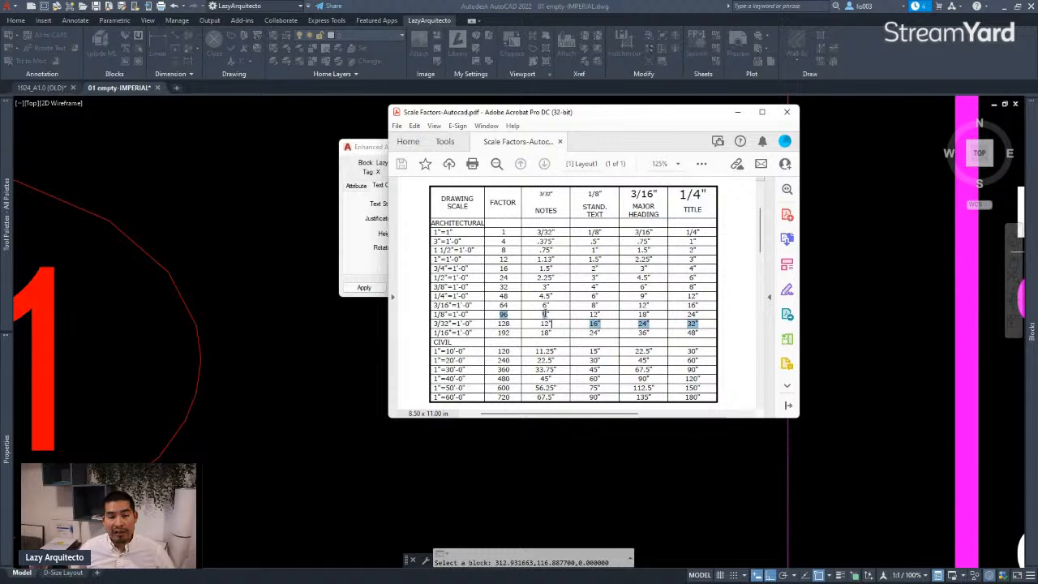
left_click(548, 313)
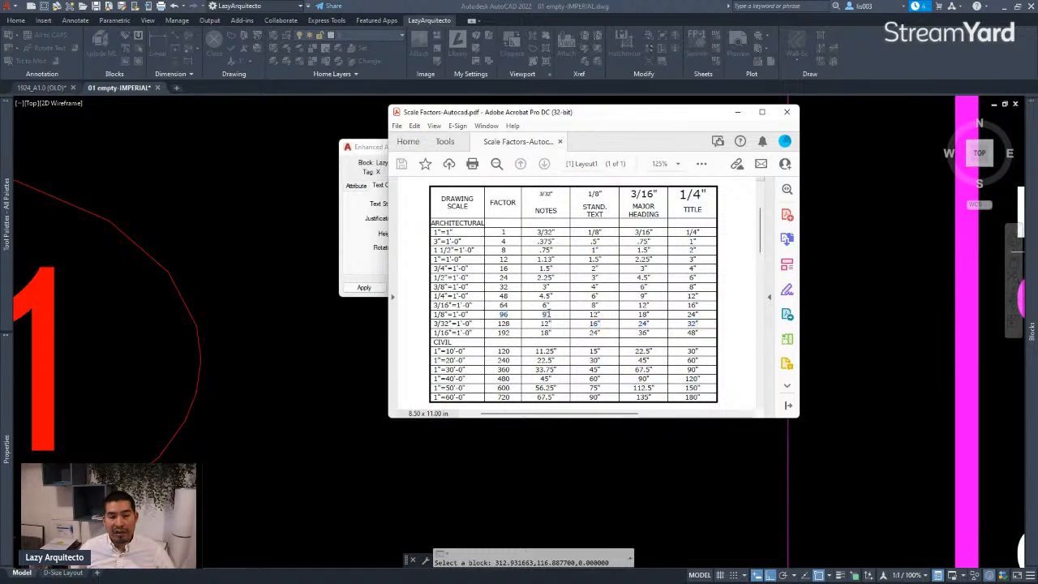
Step: Compare the chart's 3/32" notes height for 1/8"=1'-0" with the door tag attribute's text height, and close the attribute editor
double_click(547, 314)
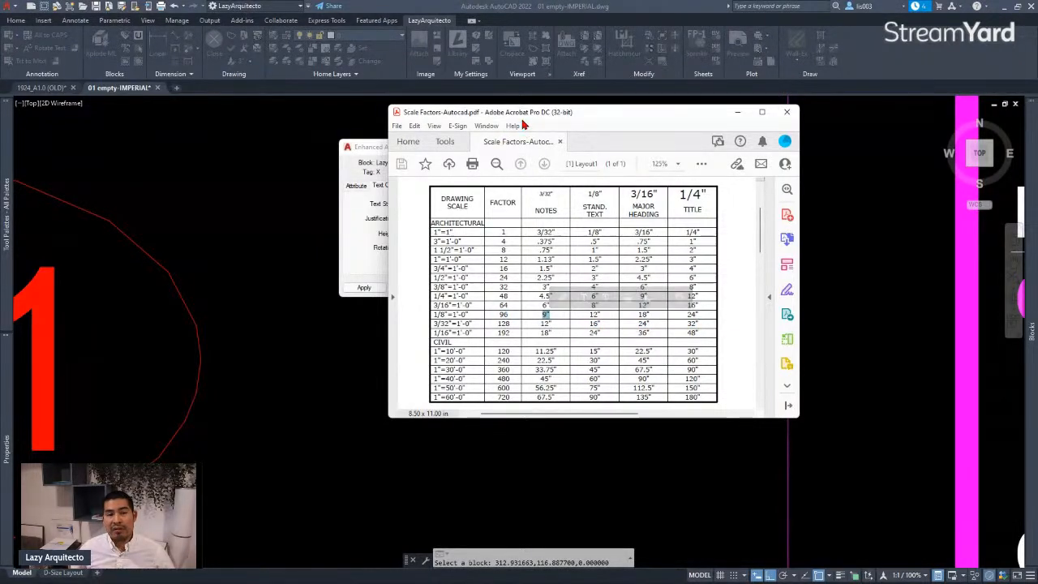
left_click_drag(523, 118, 717, 138)
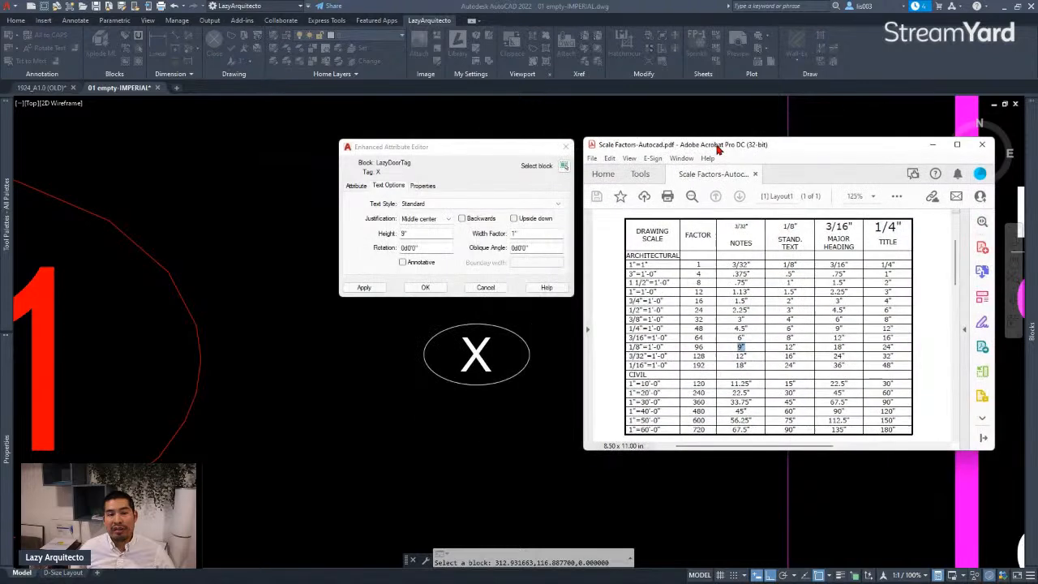
key("alt+Tab")
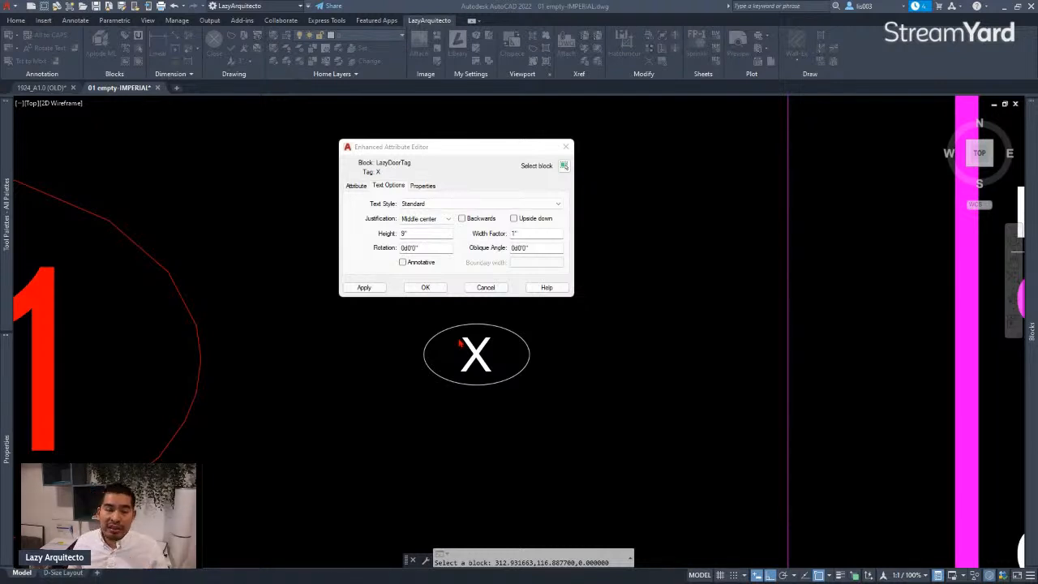
left_click(425, 288)
middle_click_drag(530, 365, 582, 405)
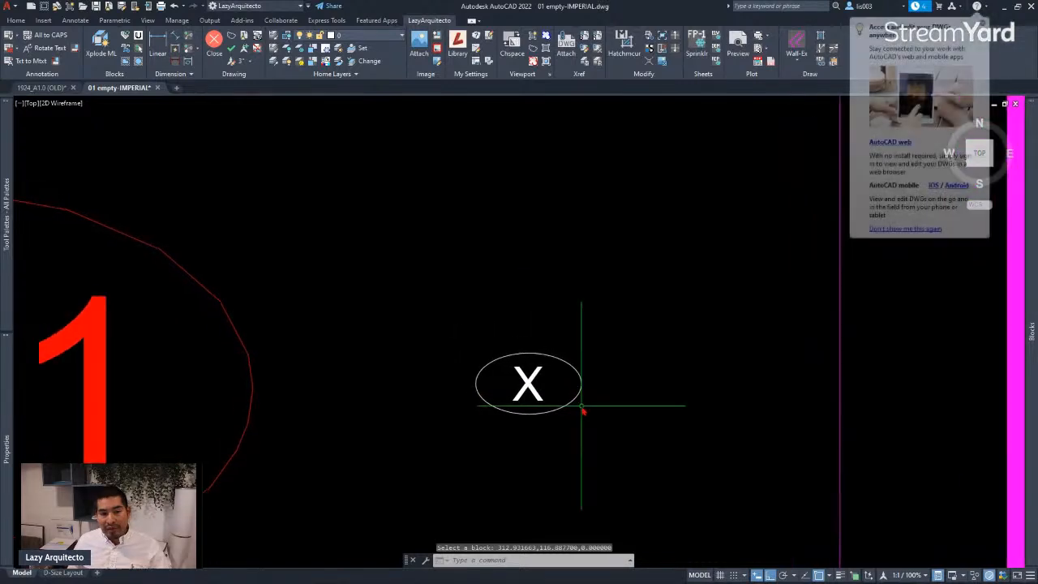
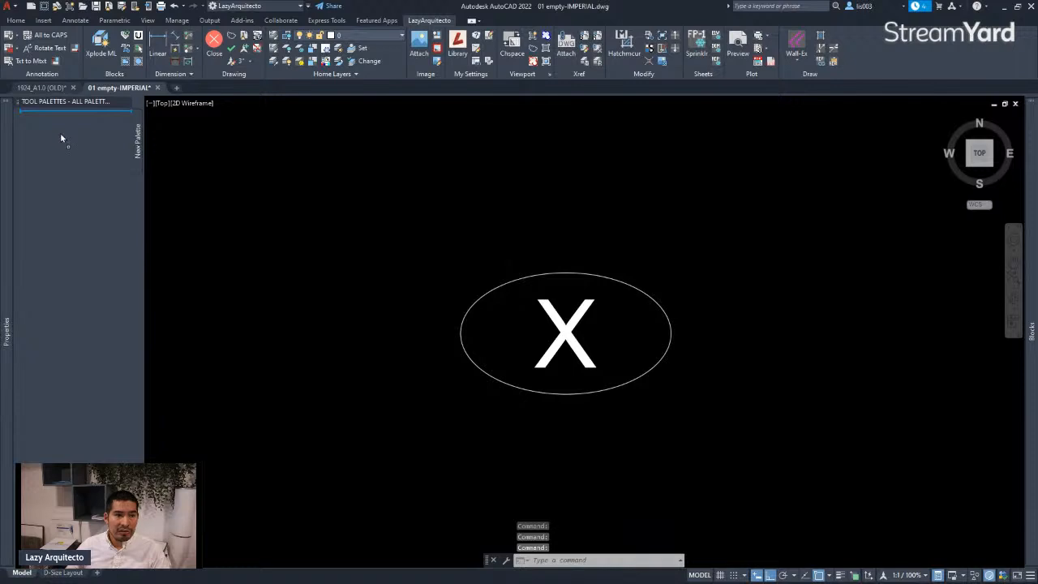
Step: Save the drawing and add the LazyDoorTag block to the new tool palette
left_click(61, 136)
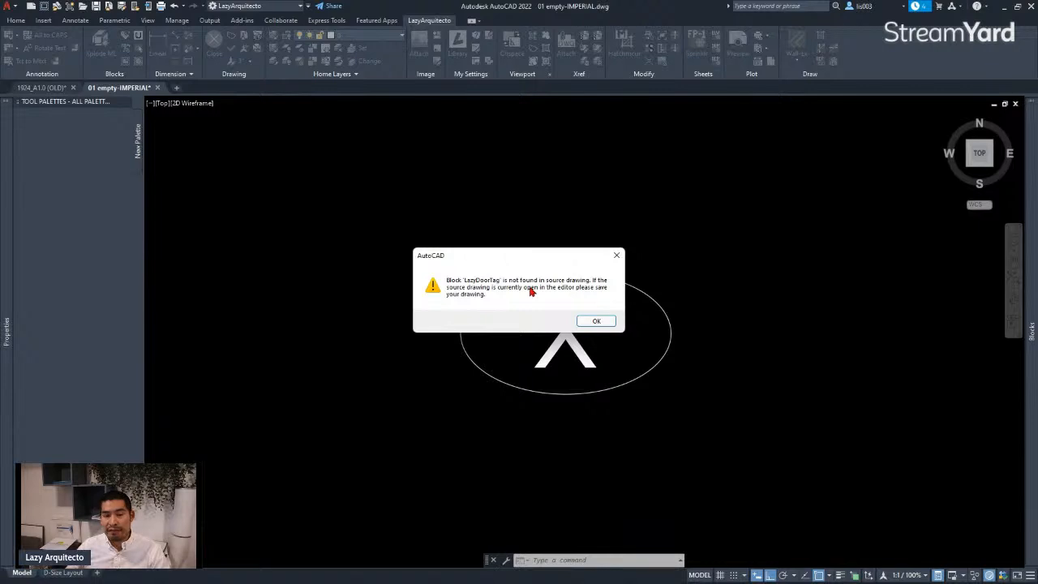
left_click(594, 322)
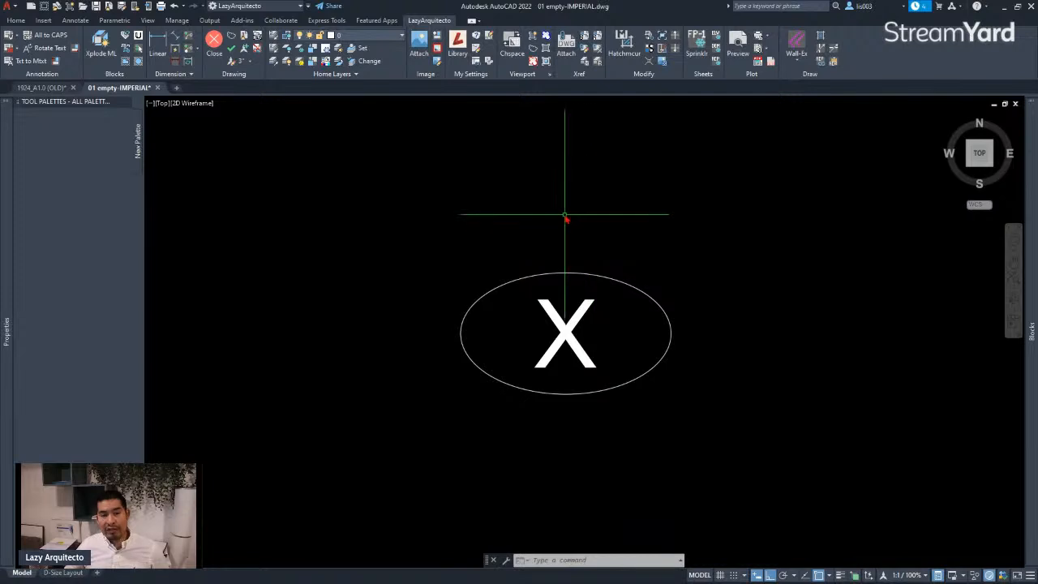
key("ctrl+s")
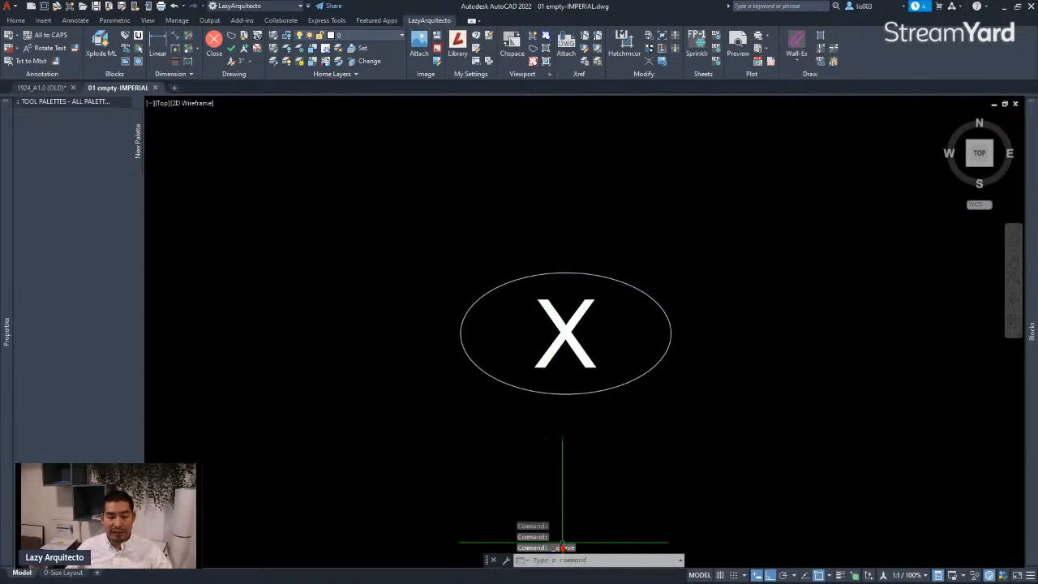
left_click(567, 277)
left_click_drag(549, 281, 102, 176)
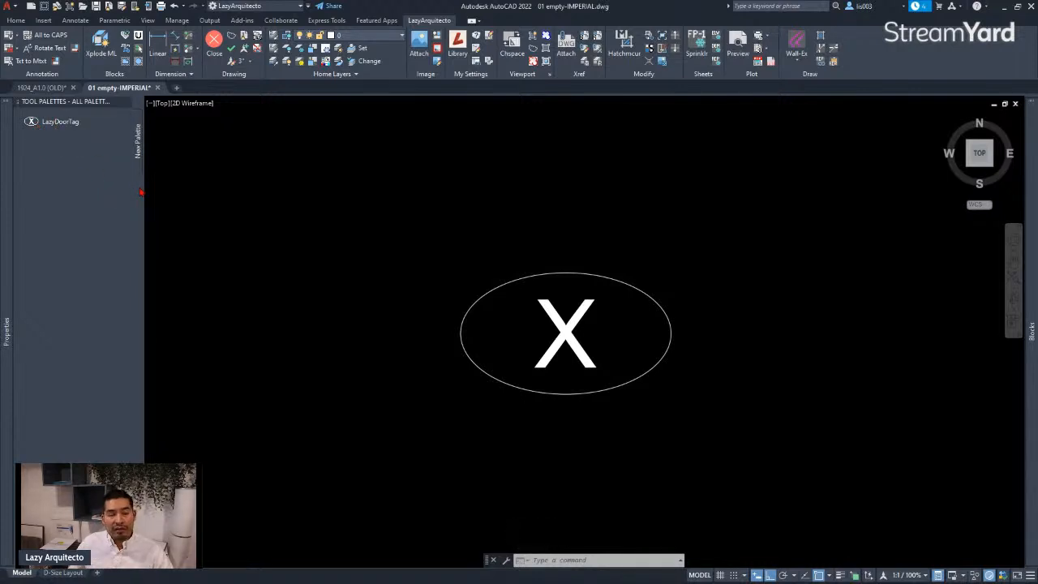
Step: Review the insertion scale and other properties of the LazyDoorTag palette tool, leaving them as they are
right_click(37, 124)
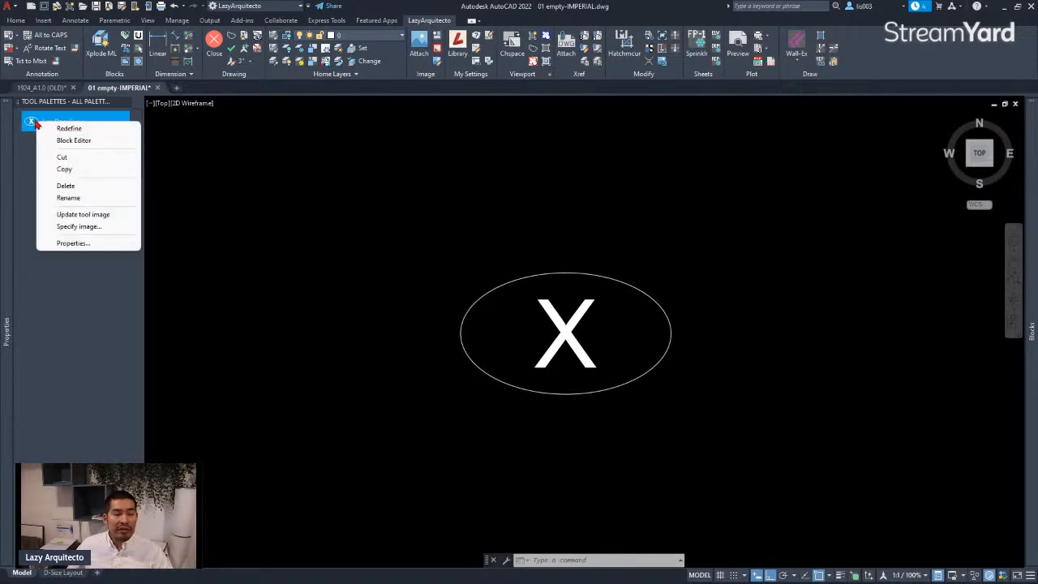
left_click(73, 243)
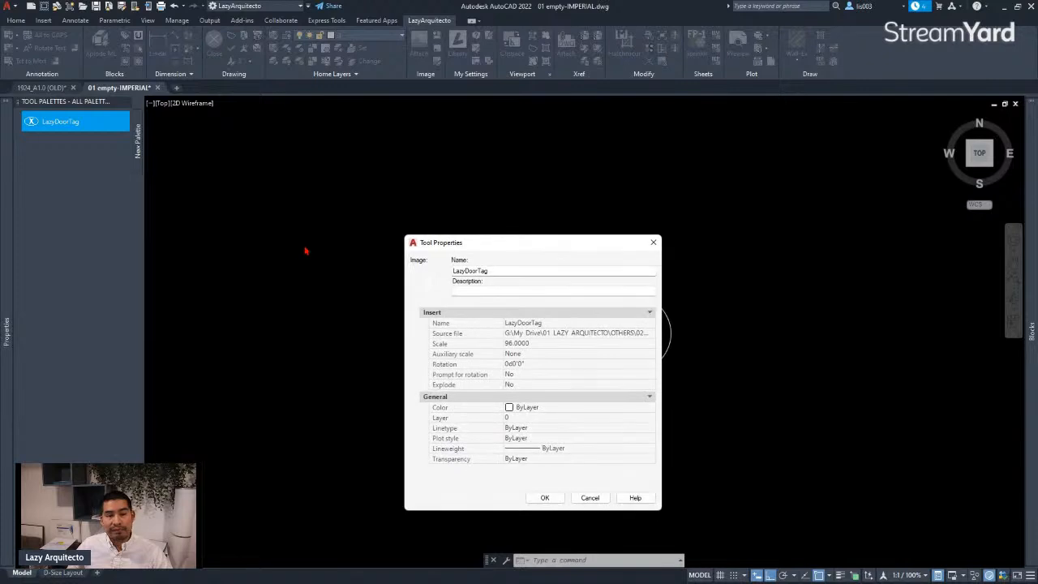
left_click_drag(491, 246, 491, 183)
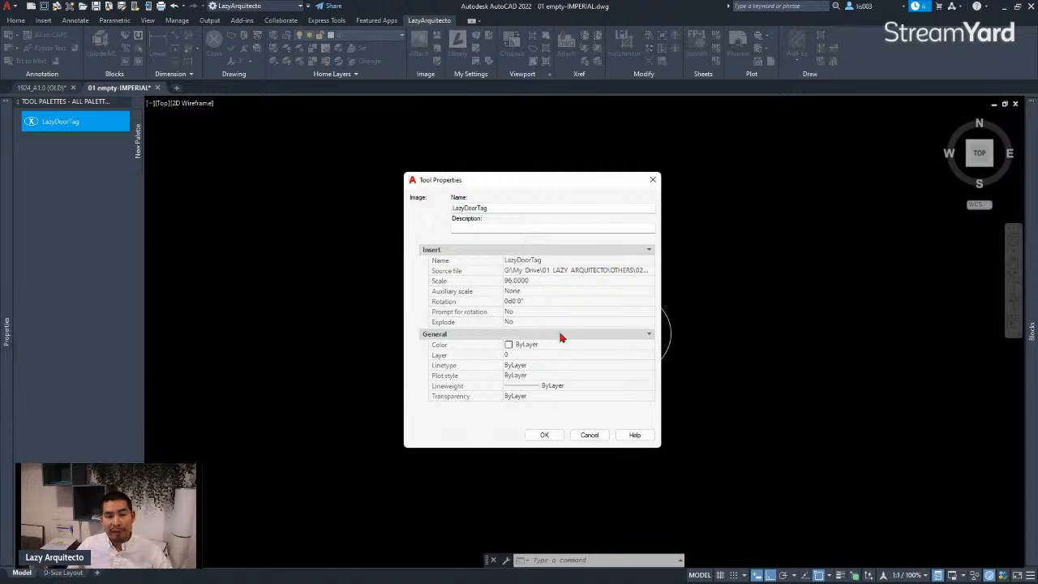
left_click(589, 436)
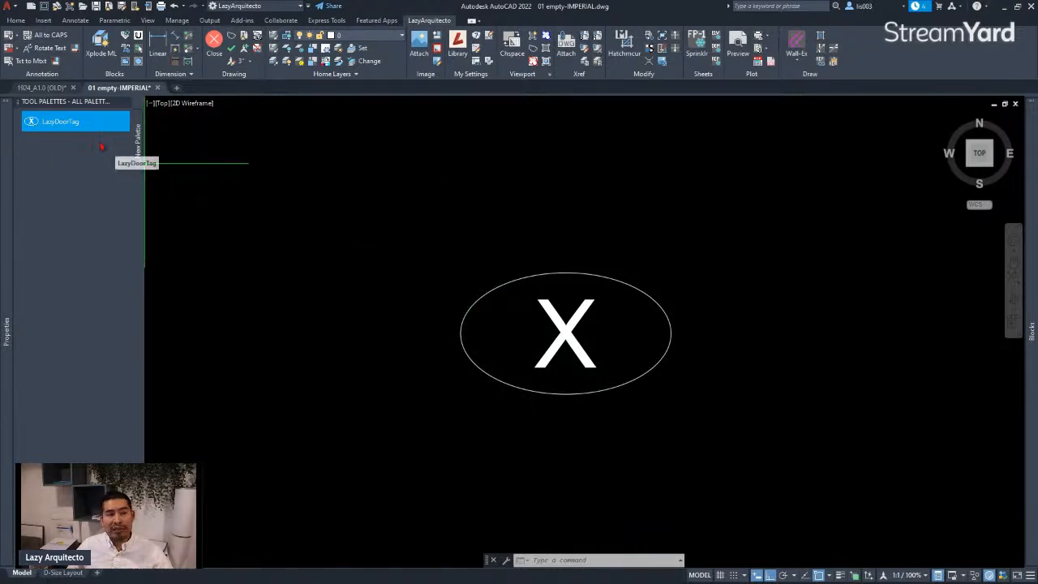
Step: Draw a small rectangle in the empty space above and to the left of the oval door tag
mouse_move(10, 130)
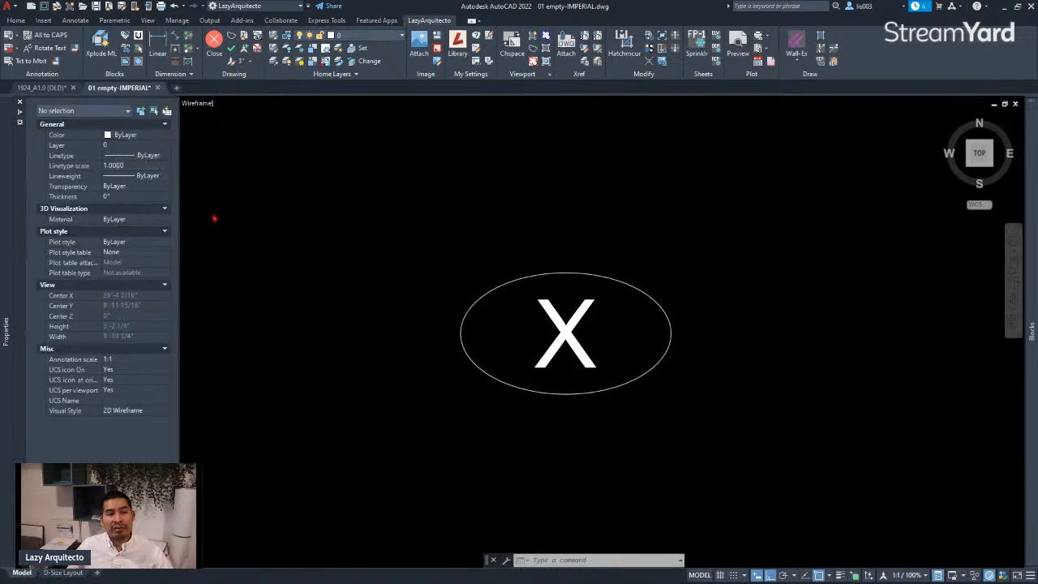
middle_click_drag(335, 276, 333, 297)
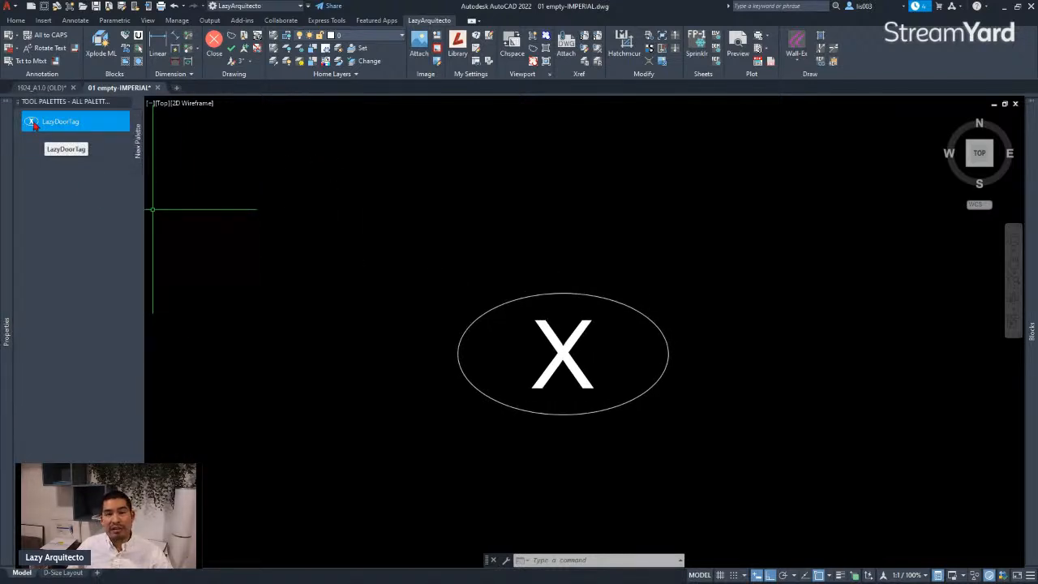
middle_click_drag(349, 272, 417, 292)
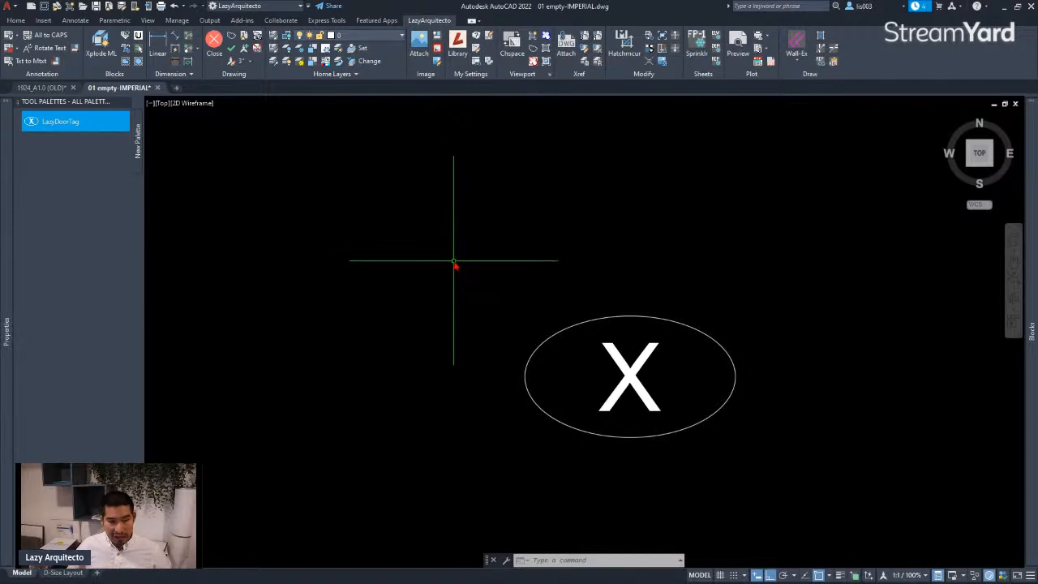
type("REC")
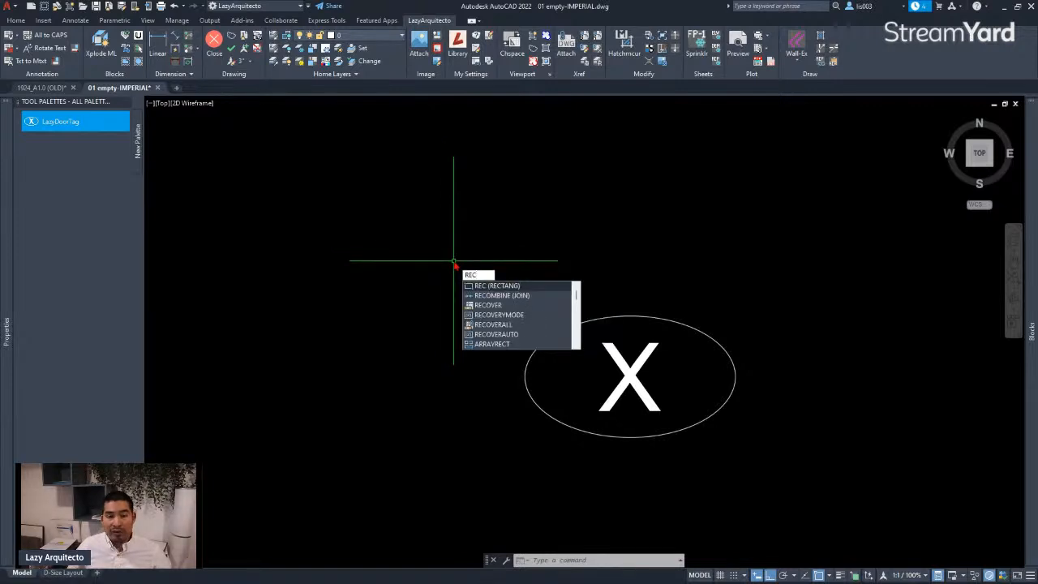
key("Return")
left_click(432, 227)
left_click(470, 261)
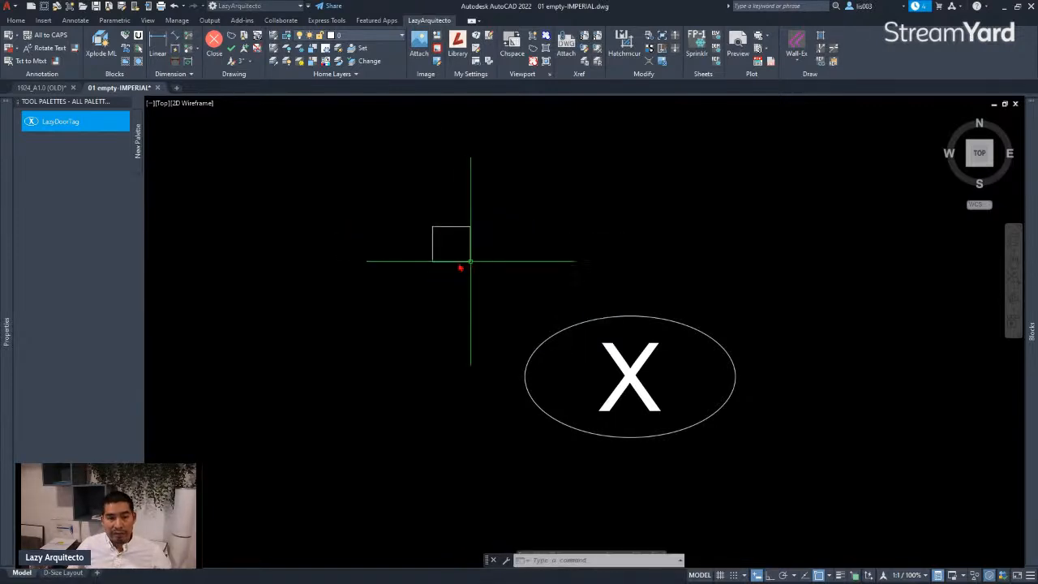
Step: Add the small rectangle to the tool palette as a Polyline tool beneath LazyDoorTag
left_click(451, 229)
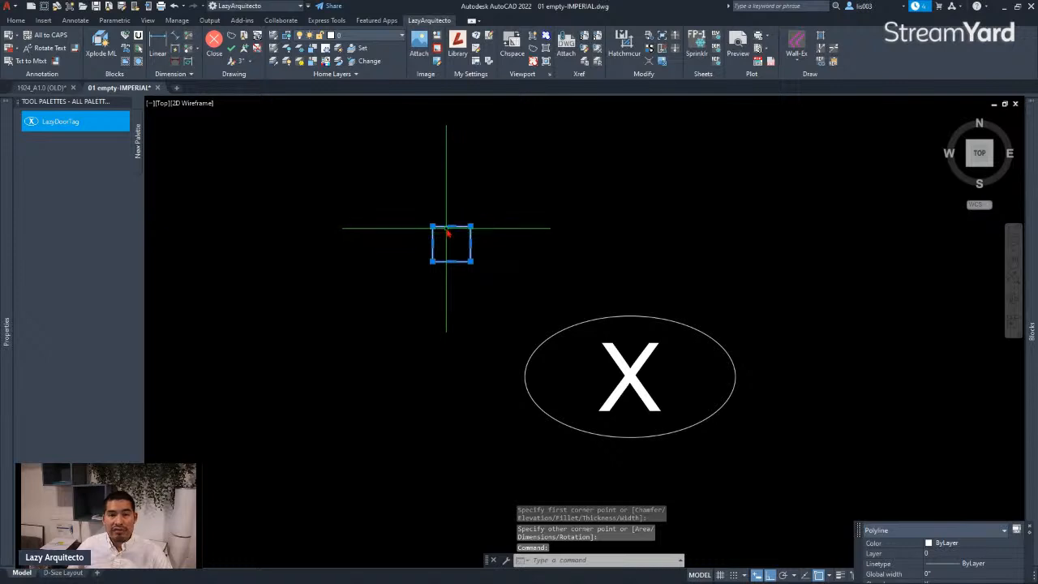
mouse_move(432, 243)
left_mouse_down()
mouse_move(362, 255)
mouse_move(328, 276)
mouse_move(77, 240)
left_mouse_up()
left_click_drag(60, 197, 60, 195)
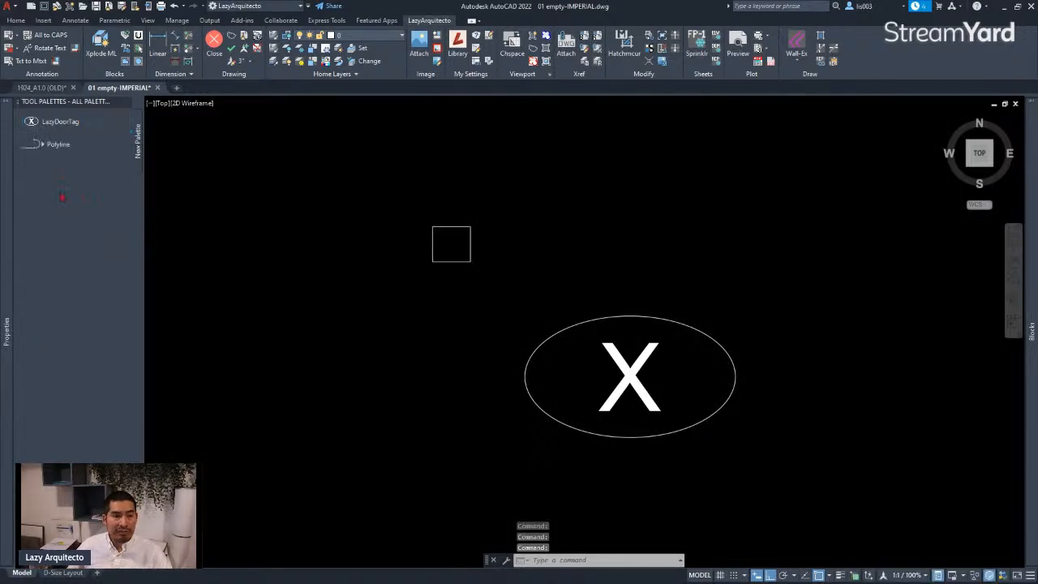
Step: Open the Polyline tool's properties and enter LazyDoorDag as its name
right_click(59, 148)
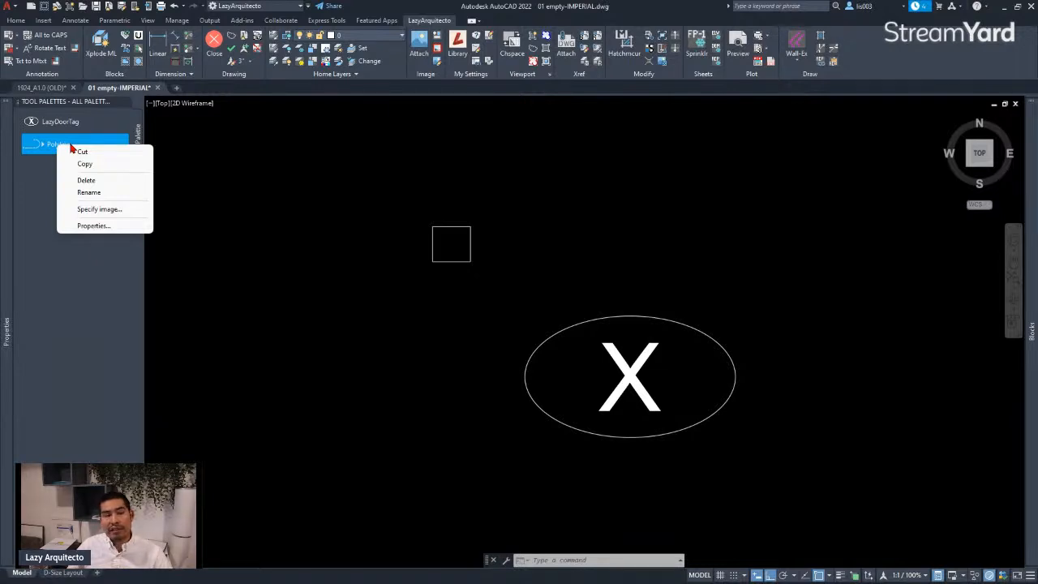
left_click(91, 227)
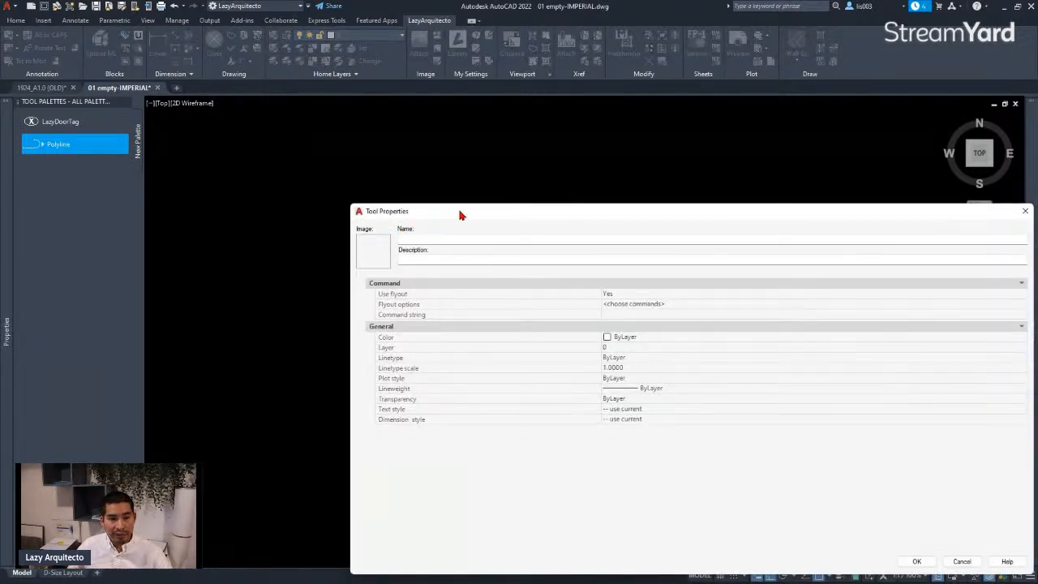
left_click_drag(460, 215, 401, 183)
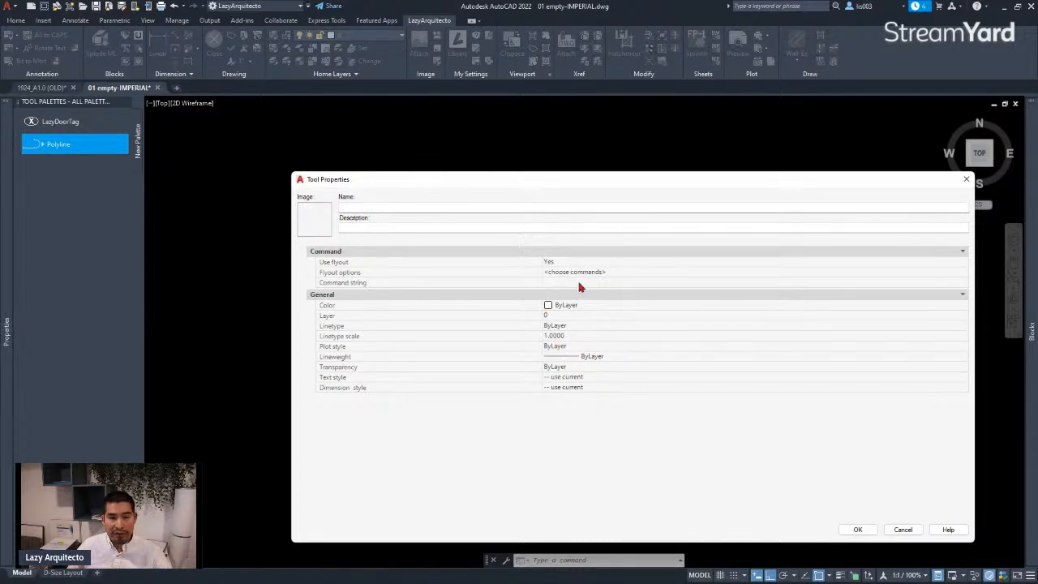
left_click(369, 211)
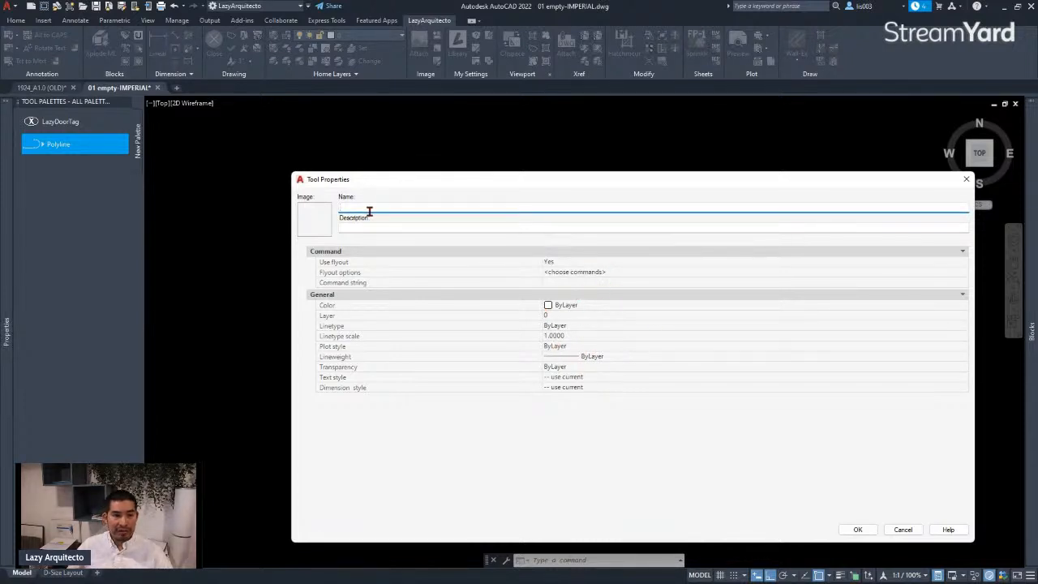
type("L")
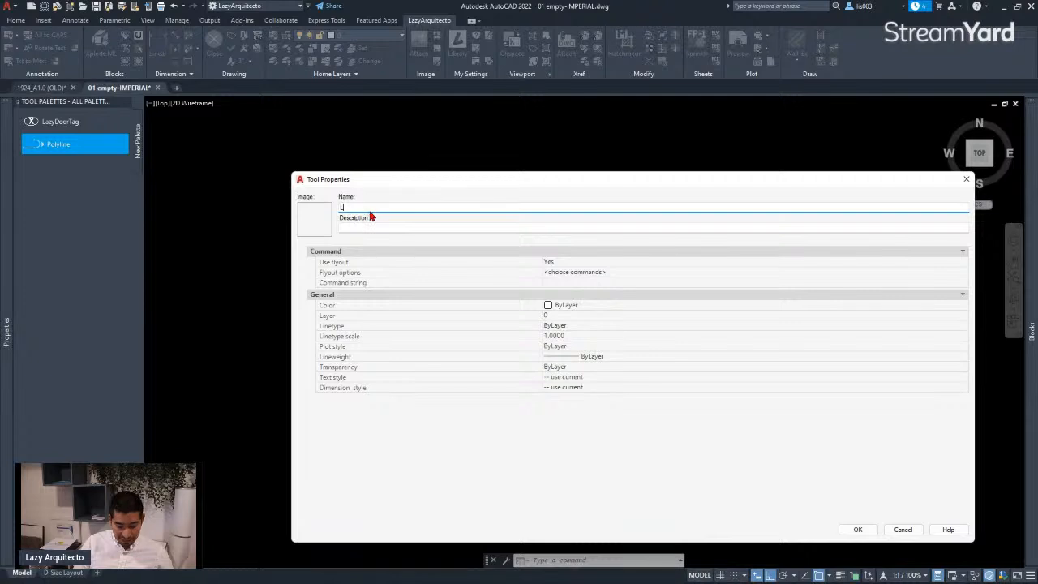
type("azyDoorDag")
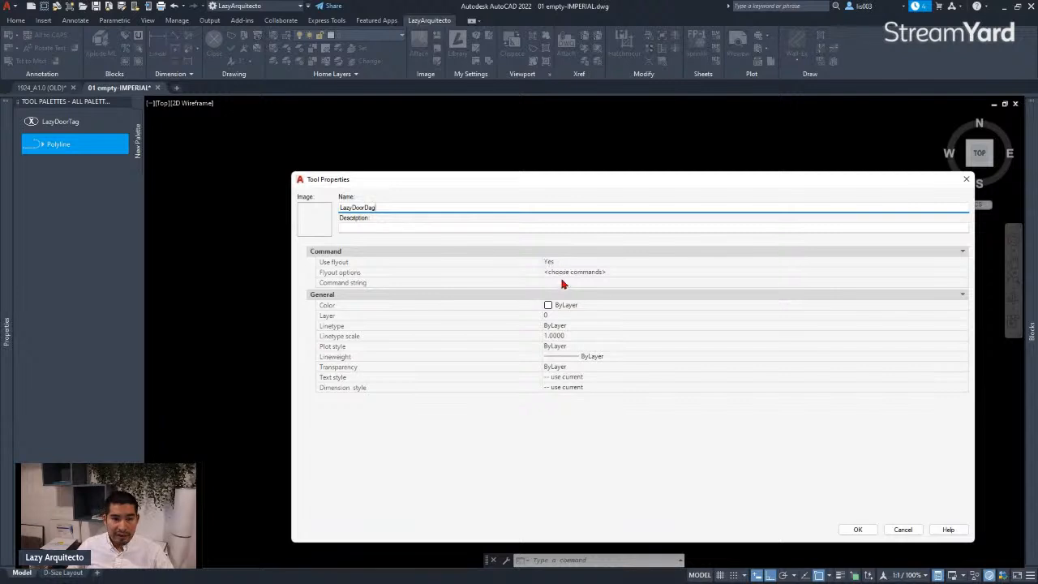
left_click_drag(378, 178, 348, 164)
Step: Assign LazyDoorTag64.PNG as the tool's light theme image
right_click(293, 212)
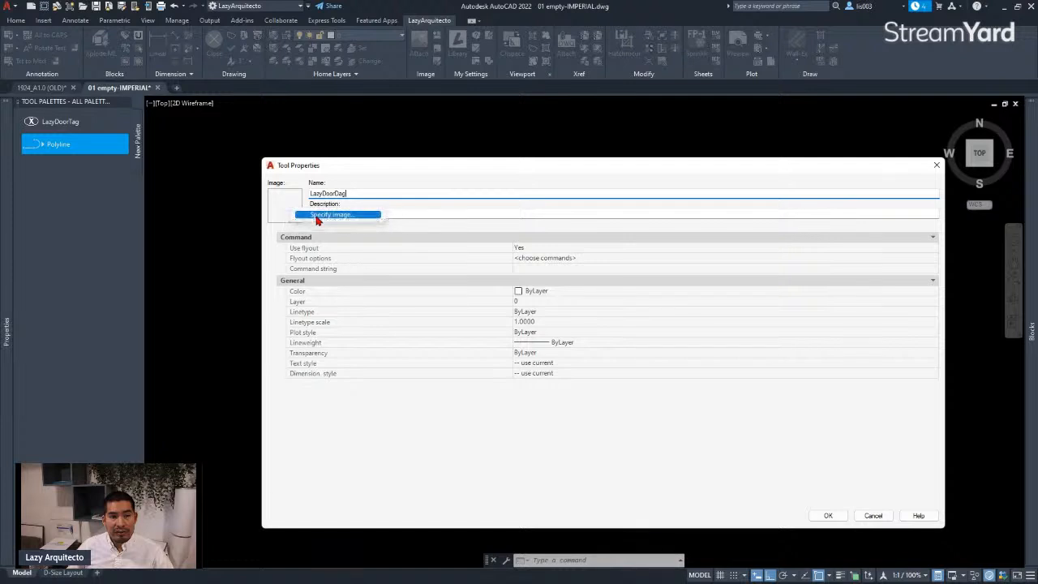
left_click(321, 217)
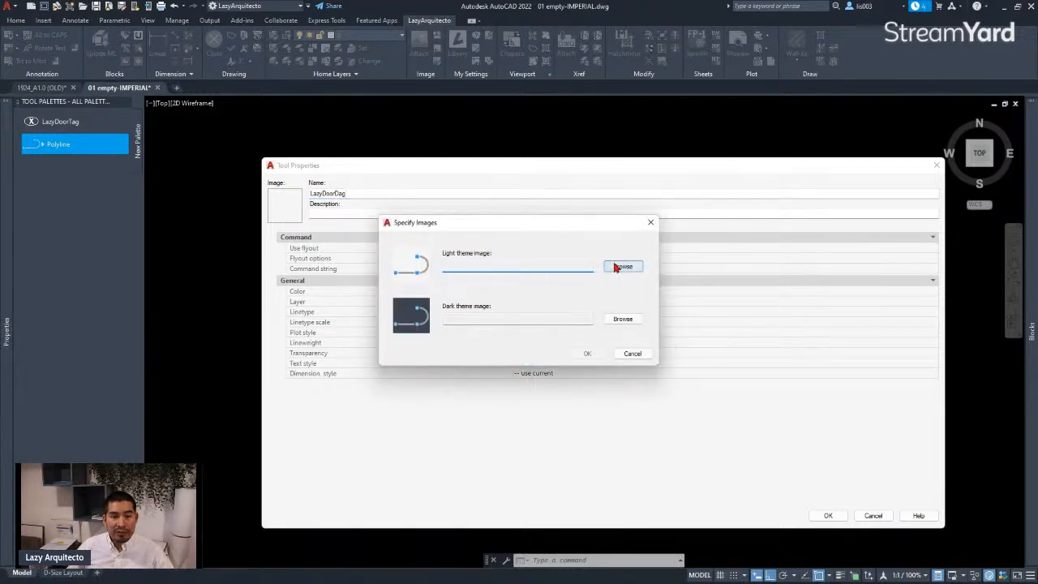
left_click(618, 267)
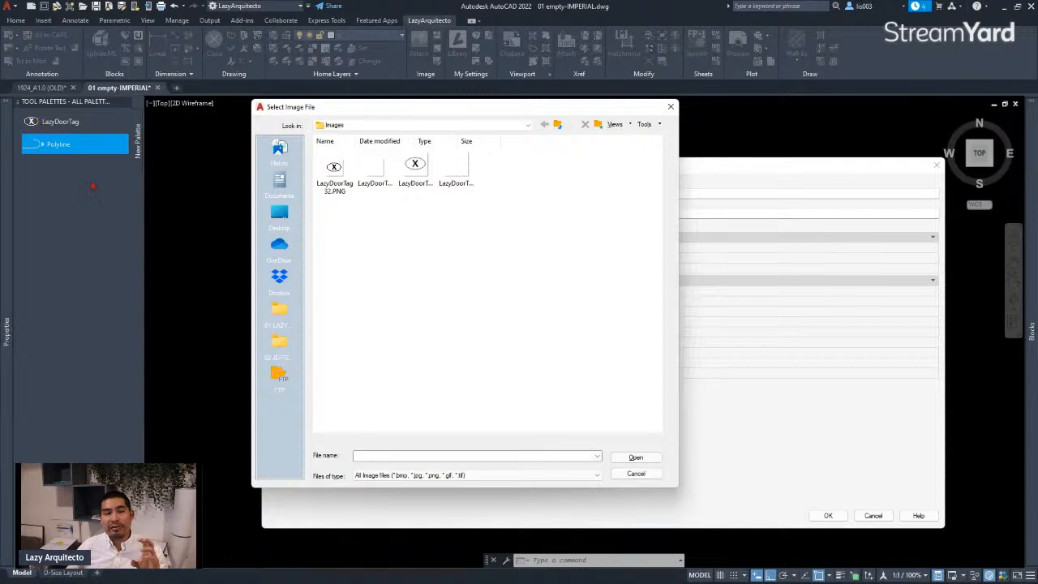
left_click(415, 172)
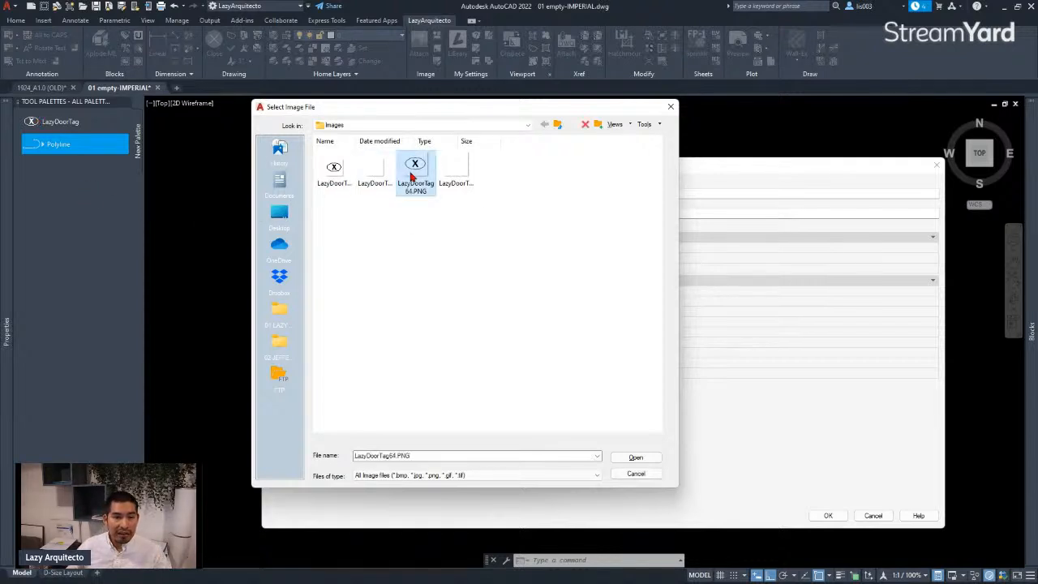
left_click(635, 459)
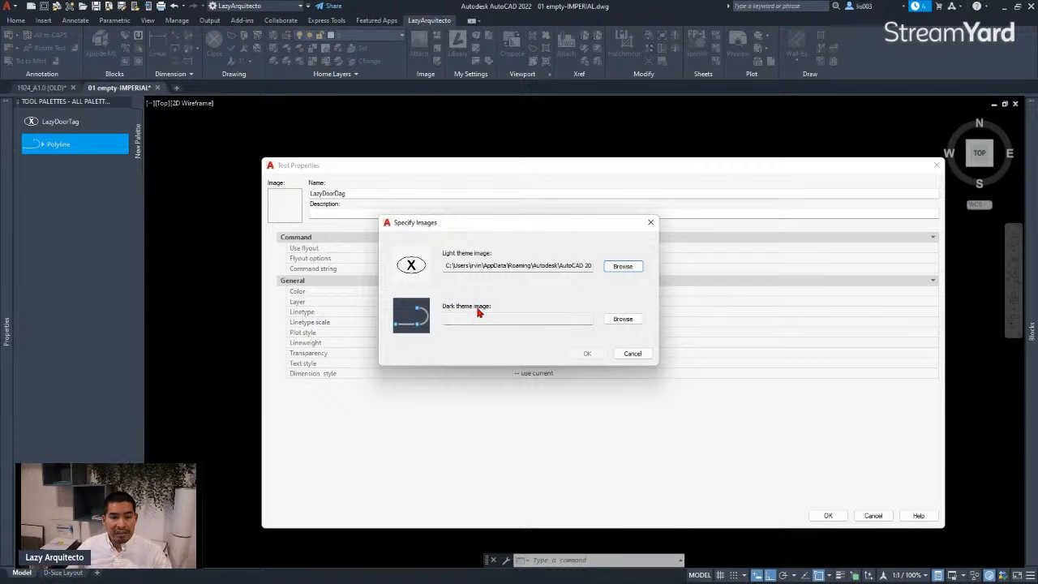
Step: Assign LazyDoorTag64_dark.PNG as the tool's dark theme image and accept both images
left_click(621, 320)
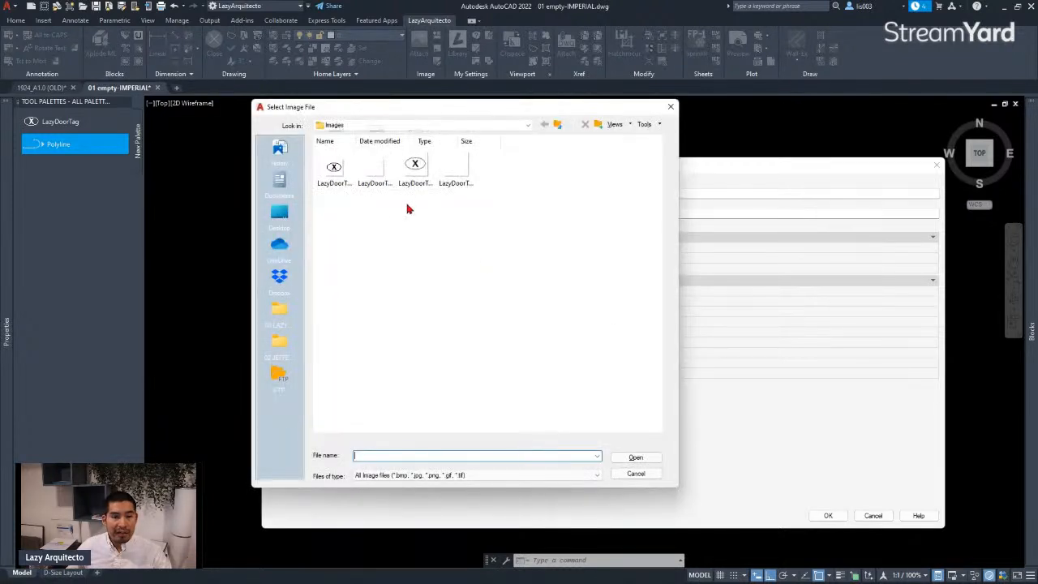
left_click(455, 171)
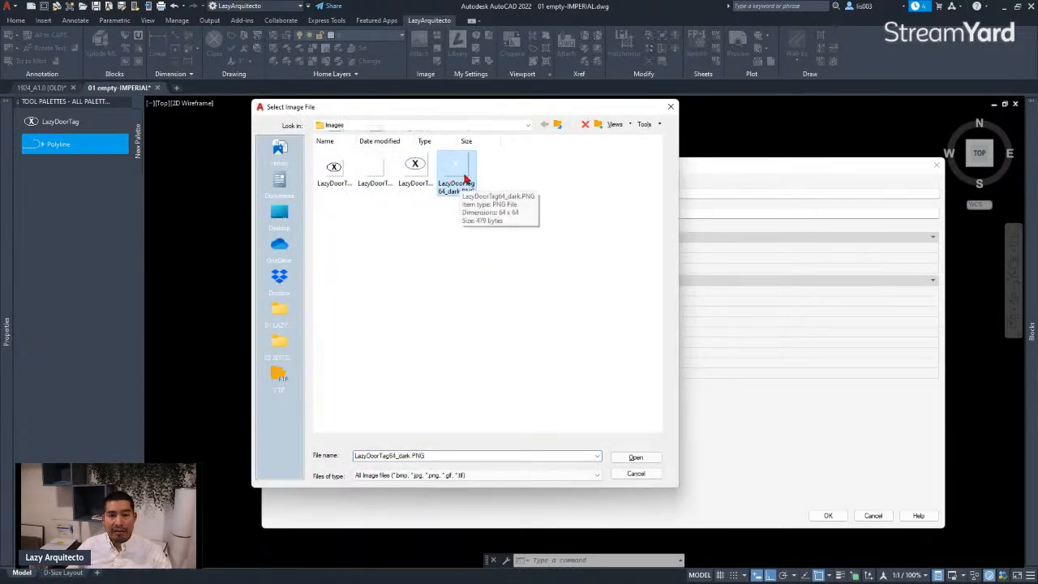
left_click(633, 458)
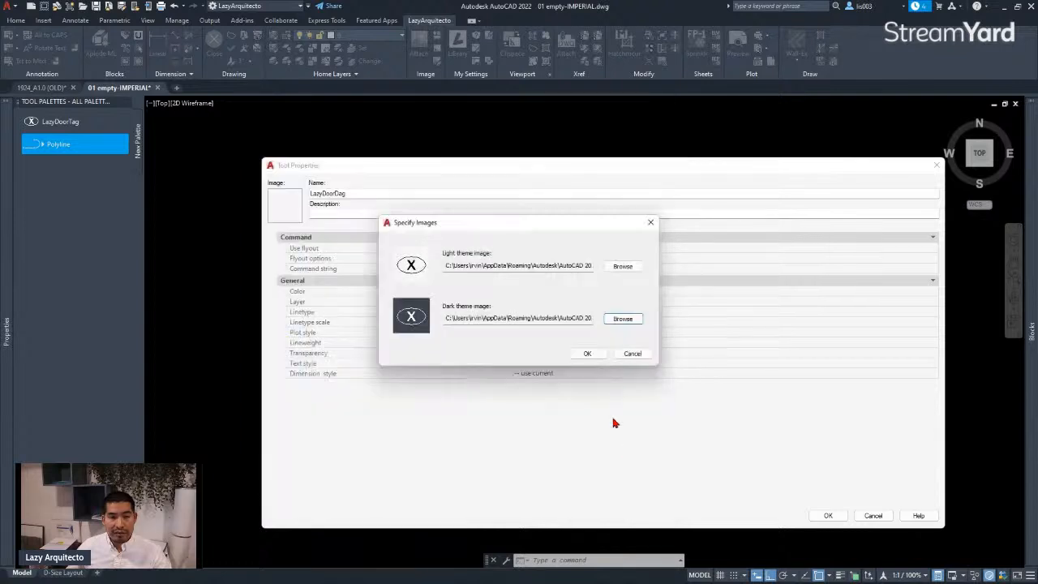
left_click(581, 355)
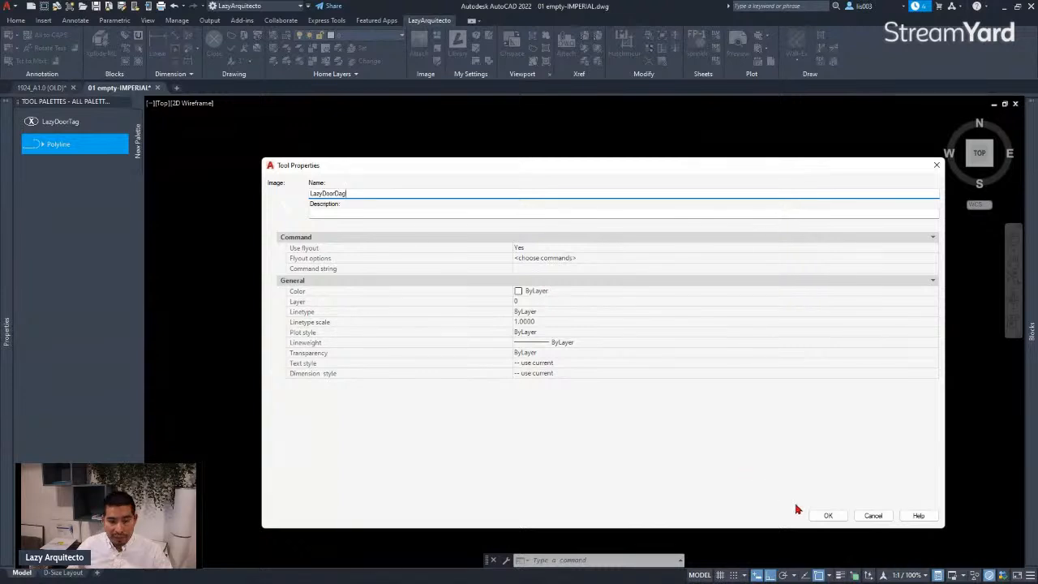
Step: Accept the LazyDoorDag tool's properties and delete the original LazyDoorTag tool from the palette
left_click(827, 516)
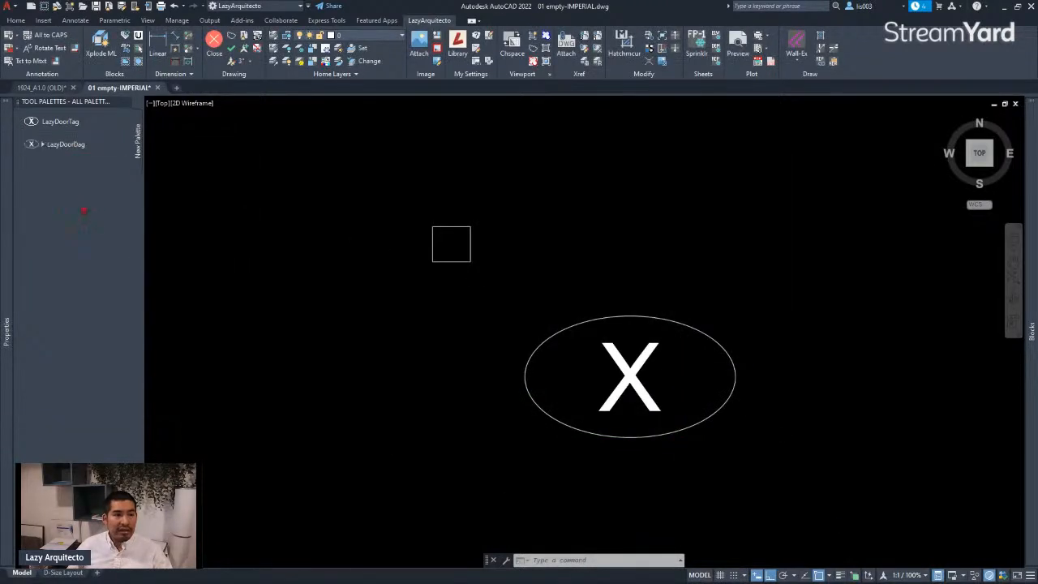
right_click(43, 124)
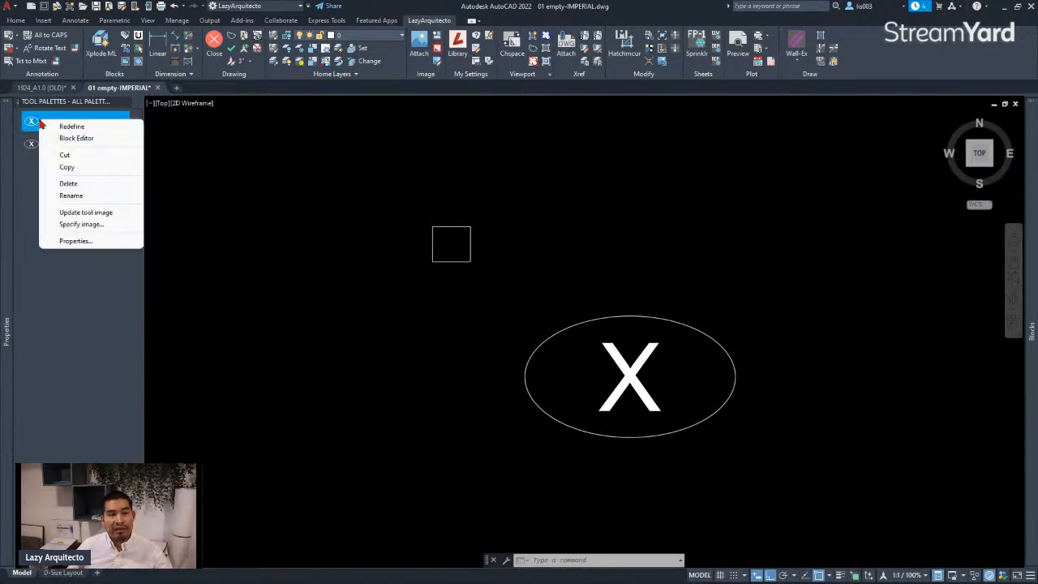
left_click(68, 185)
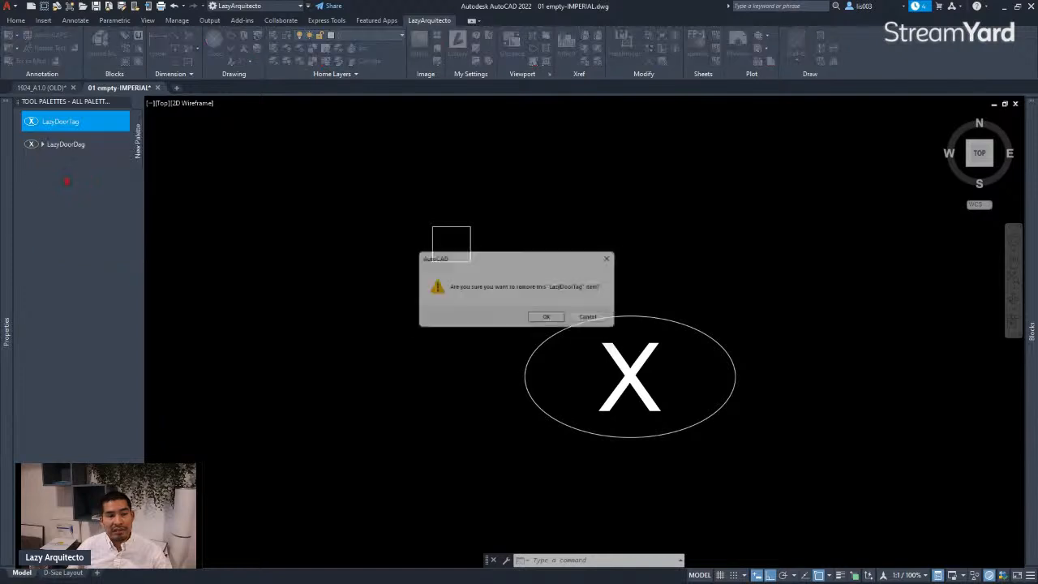
left_click(548, 321)
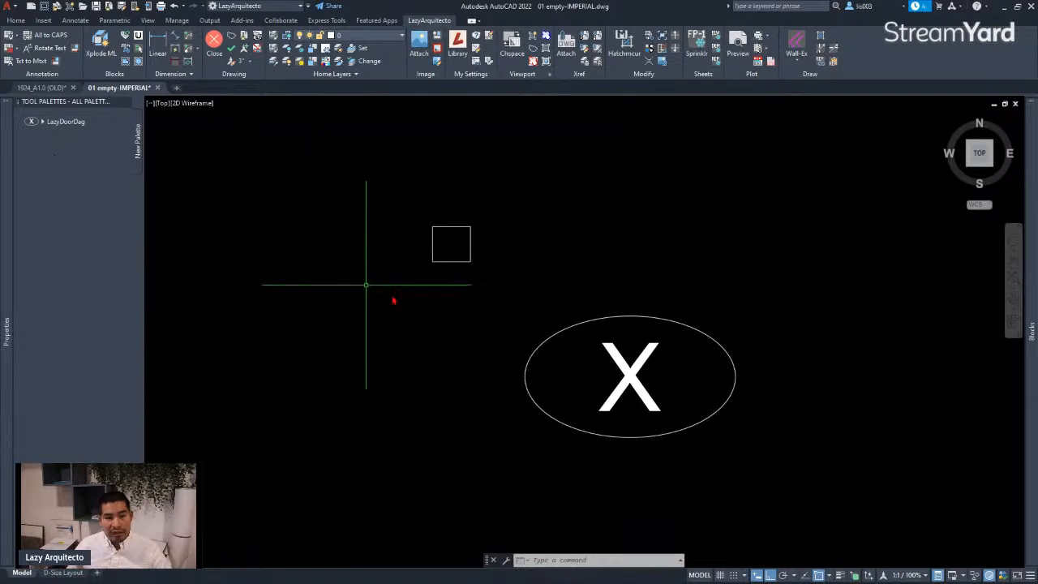
Step: Erase the small rectangle beside the oval door tag
left_click(487, 299)
left_click(438, 221)
key("Delete")
scroll(470, 296, "down", 3)
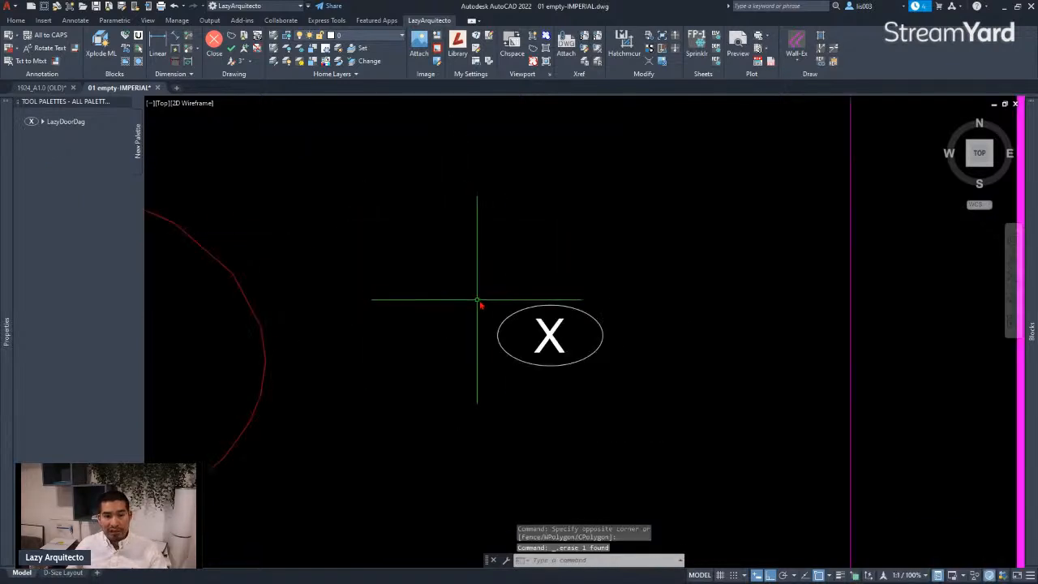
scroll(501, 340, "up", 3)
middle_click_drag(556, 331, 530, 324)
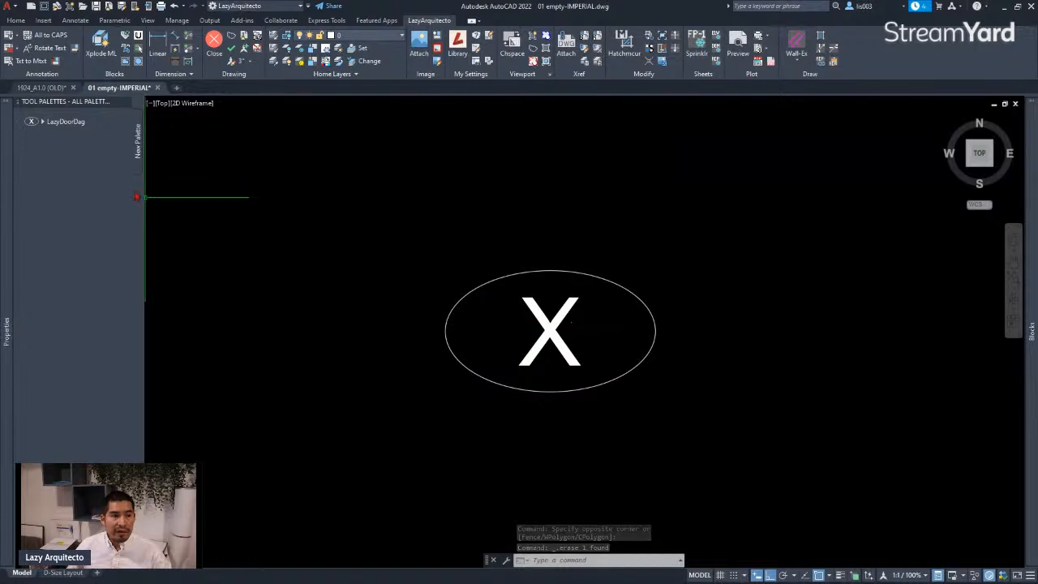
Step: Open the LazyDoorDag tool's properties and set Use flyout to No
right_click(81, 127)
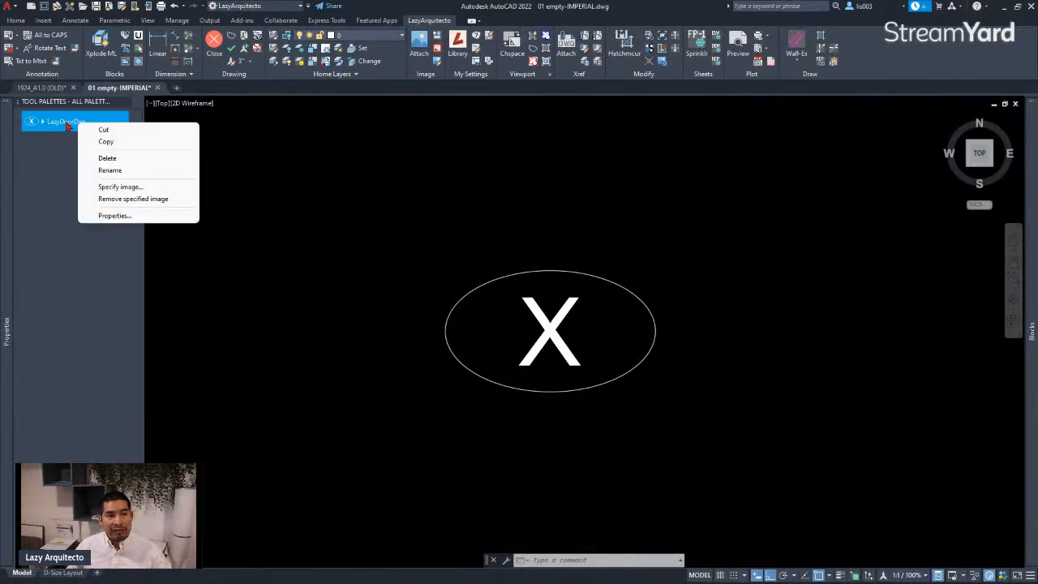
left_click(113, 216)
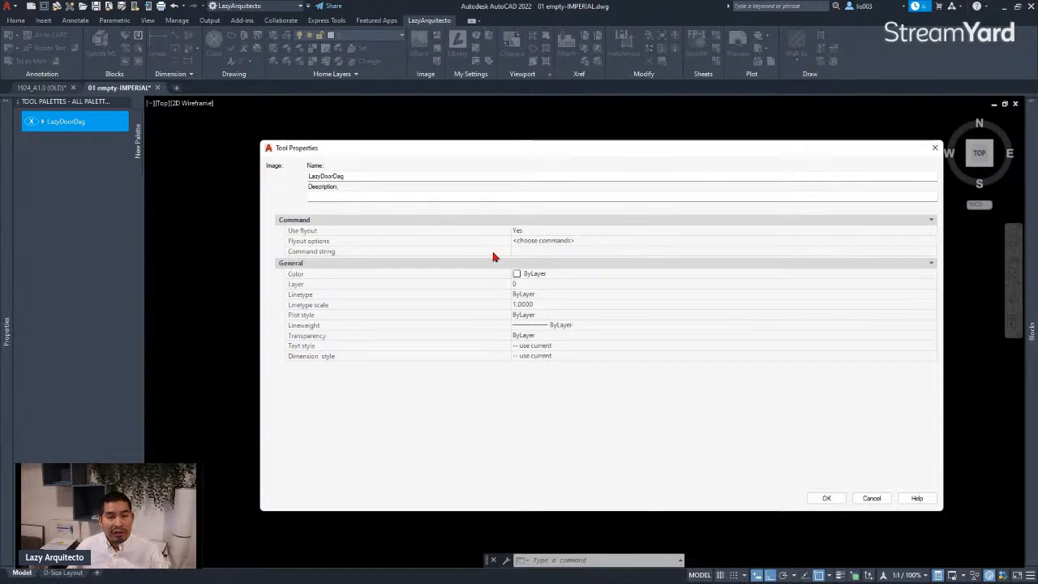
left_click(533, 232)
left_click(531, 232)
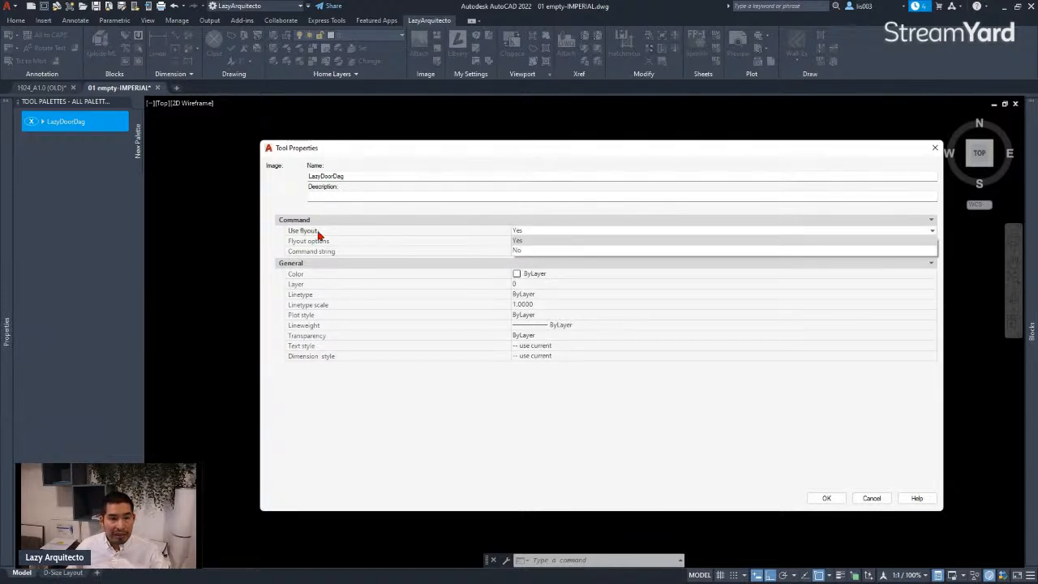
left_click(525, 251)
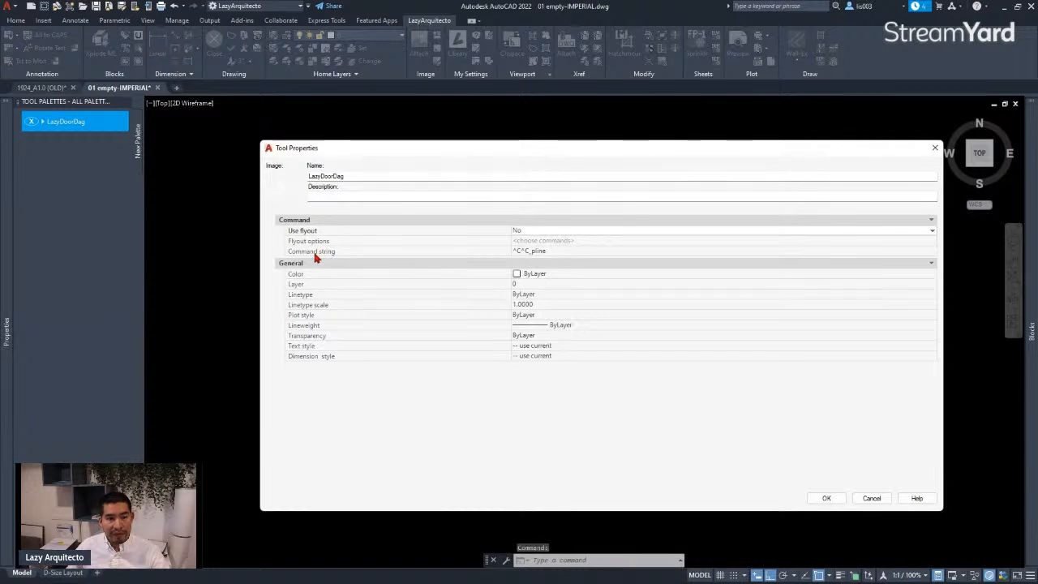
Step: Replace the tool's ^C^C_pline command string with the copied macro that inserts LazyDoorTag and increments useri1, and accept the properties
left_click(558, 251)
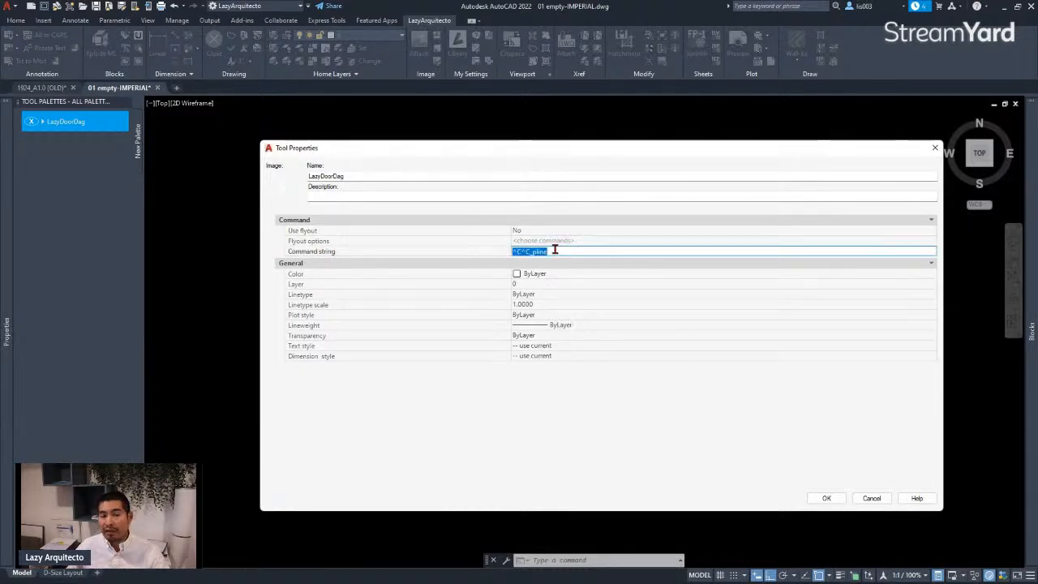
left_click(555, 251)
left_click_drag(532, 252, 550, 252)
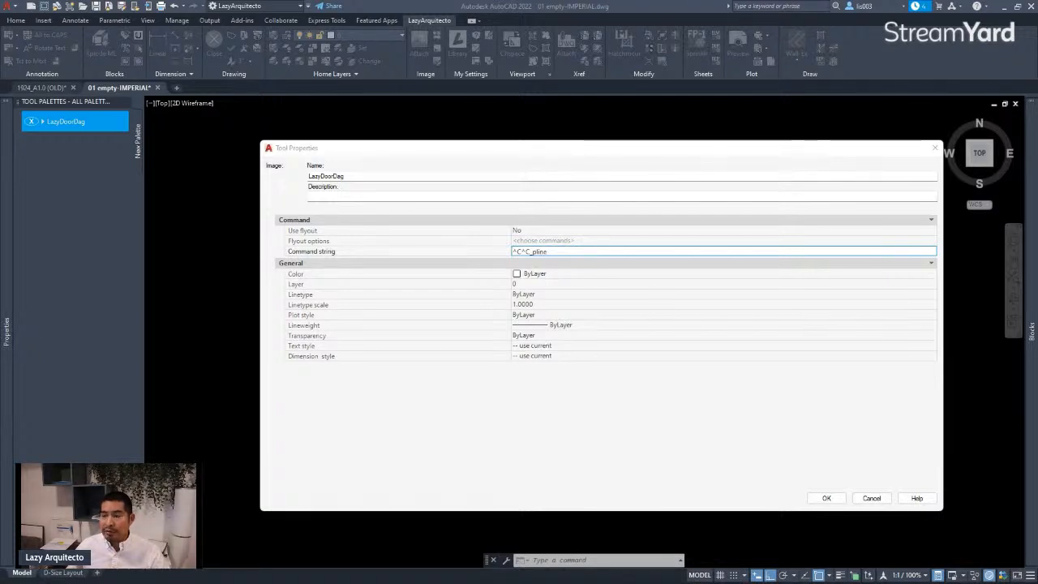
left_click(566, 251)
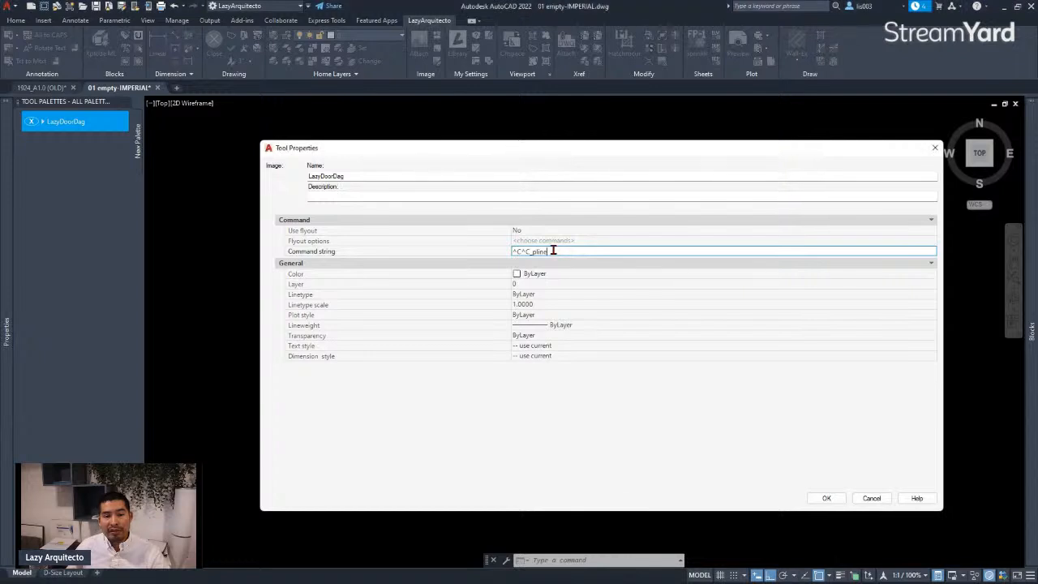
left_click_drag(553, 250, 502, 250)
right_click(525, 252)
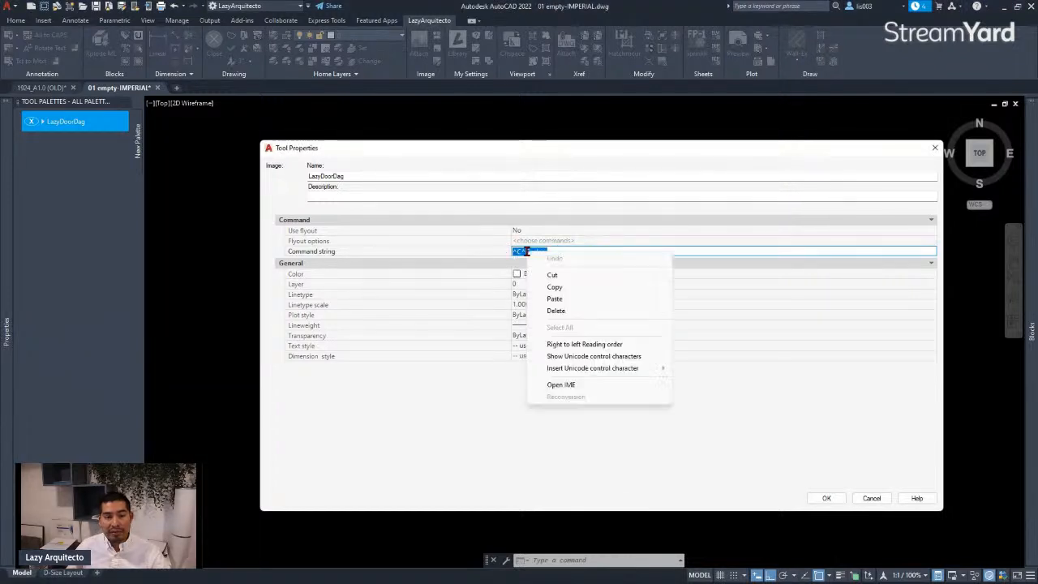
left_click(555, 299)
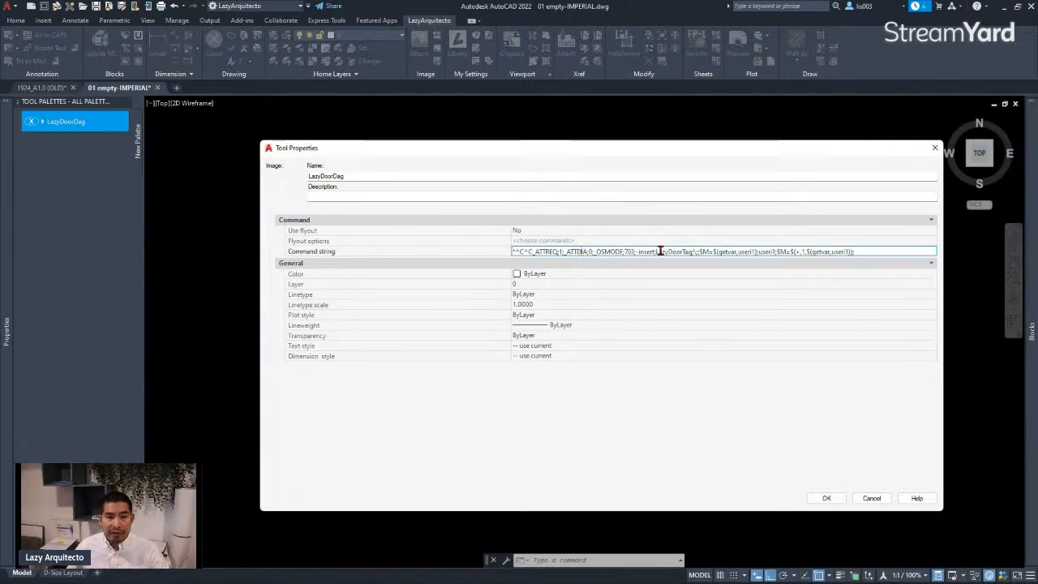
left_click_drag(655, 252, 688, 253)
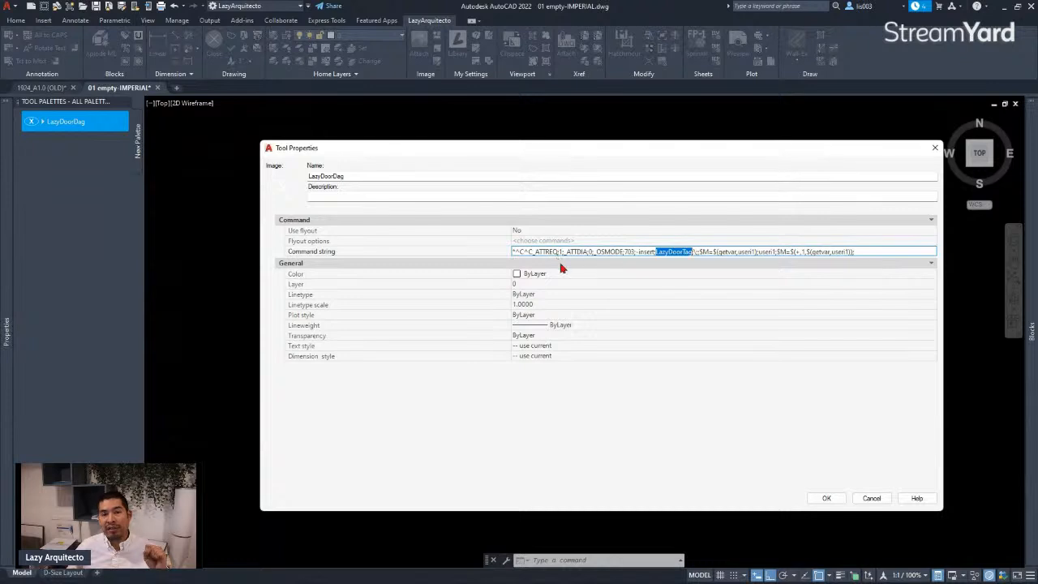
left_click(826, 499)
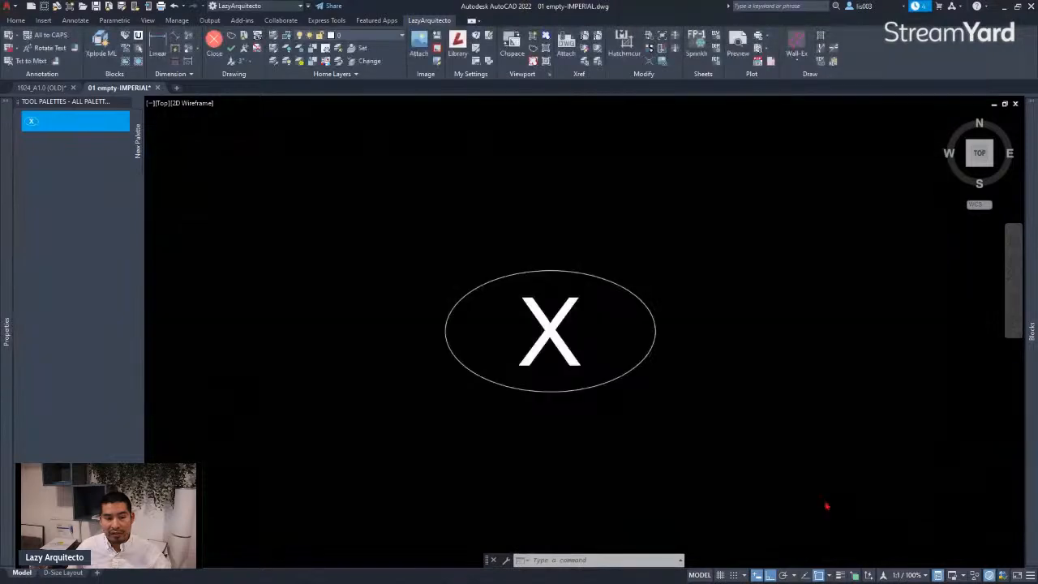
Step: Run the LazyDoorDag tool and place fourteen door tags numbered 0 to 13 around the empty drawing area, ending the command after the last
scroll(492, 433, "down", 5)
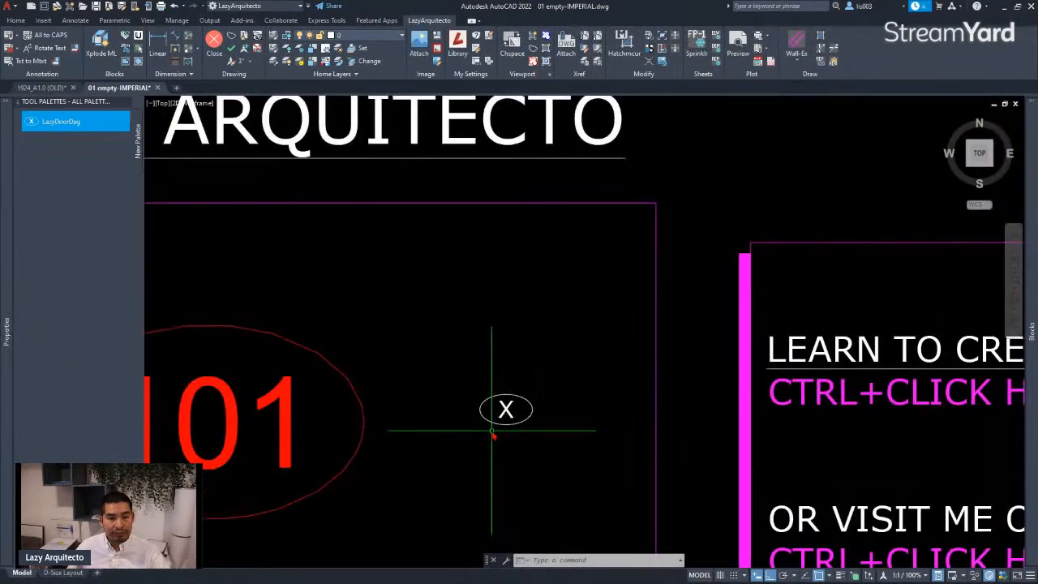
scroll(497, 358, "up", 3)
scroll(497, 363, "up", 3)
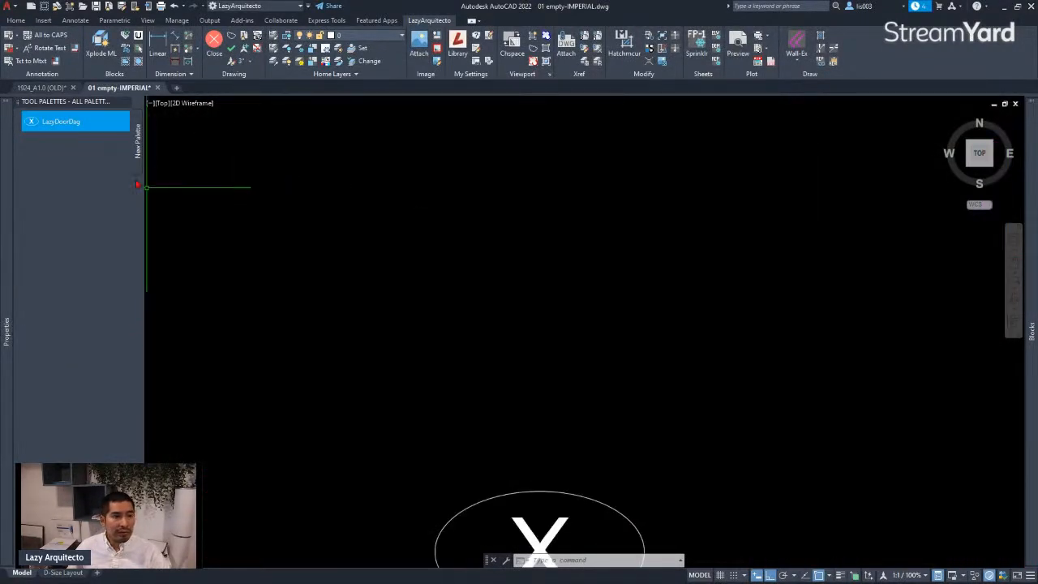
left_click(71, 128)
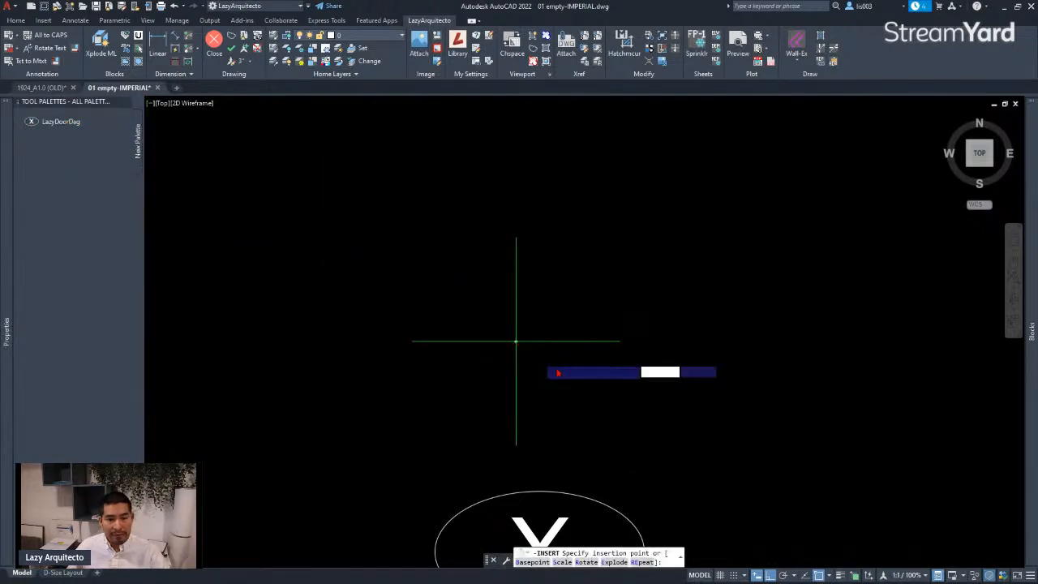
scroll(581, 378, "down", 5)
scroll(547, 324, "up", 4)
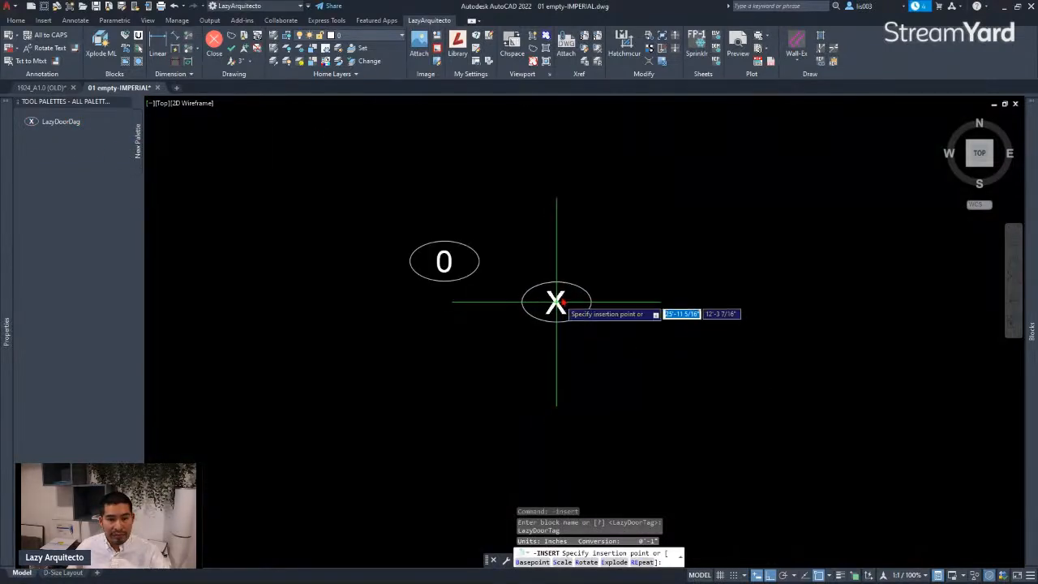
left_click(568, 280)
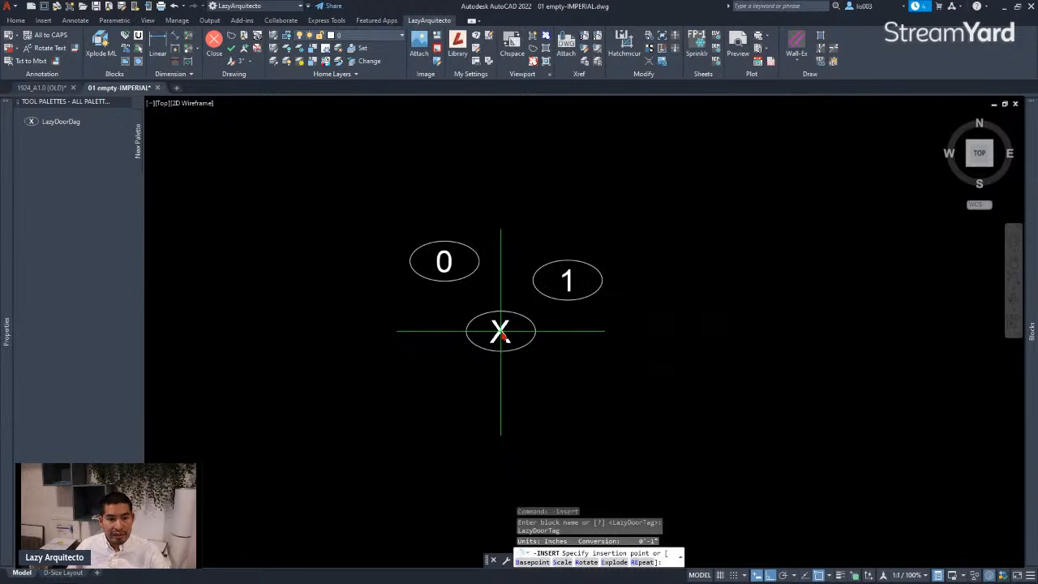
left_click(500, 331)
left_click(408, 379)
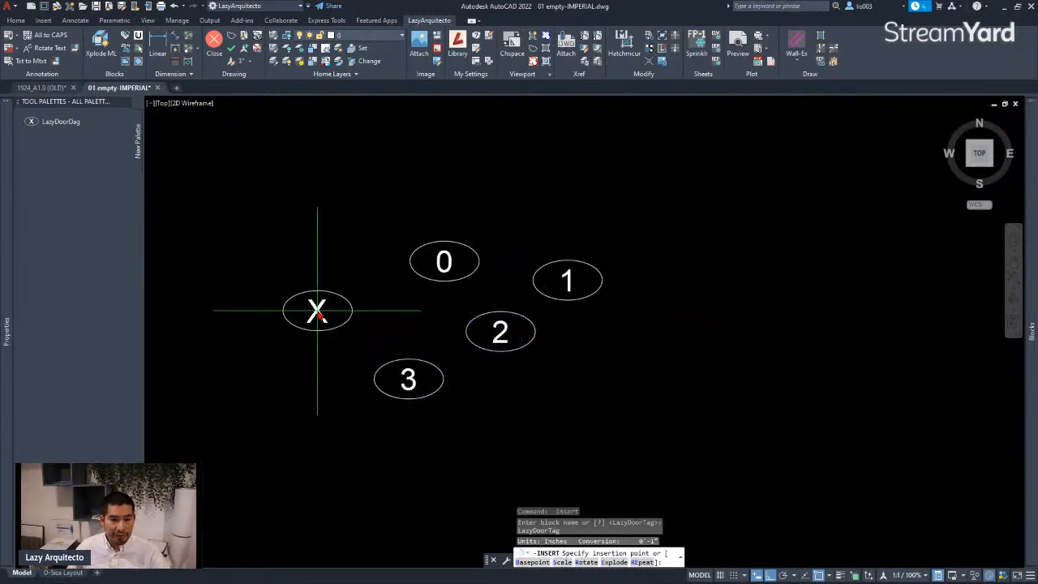
left_click(317, 310)
left_click(329, 233)
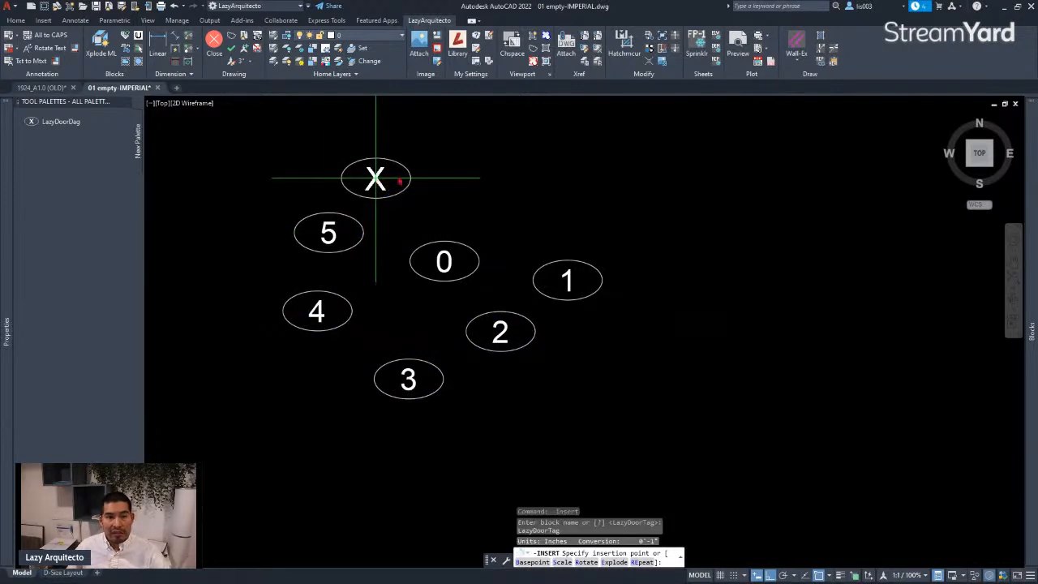
left_click(375, 178)
left_click(462, 163)
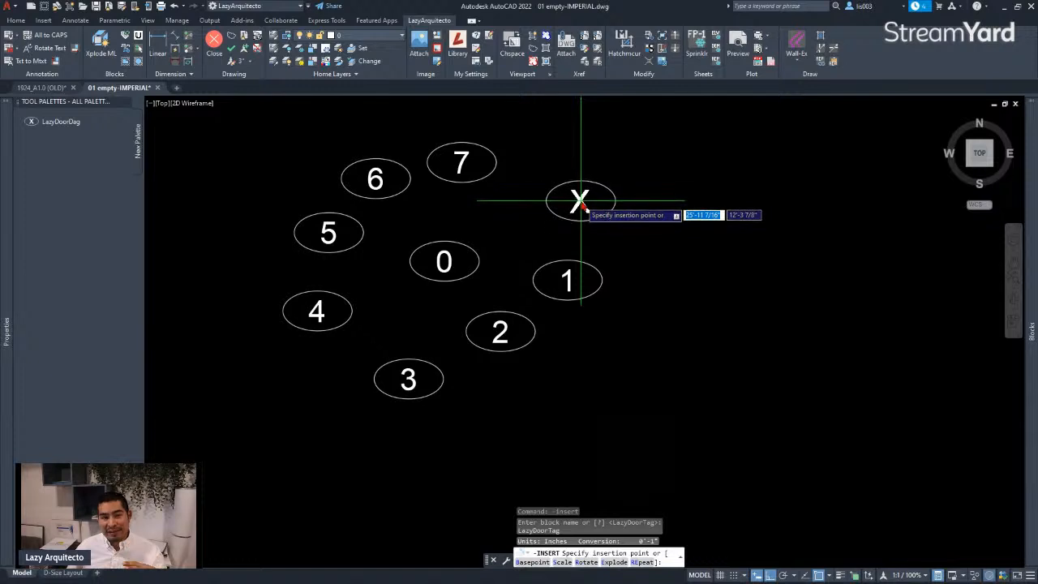
scroll(563, 193, "down", 2)
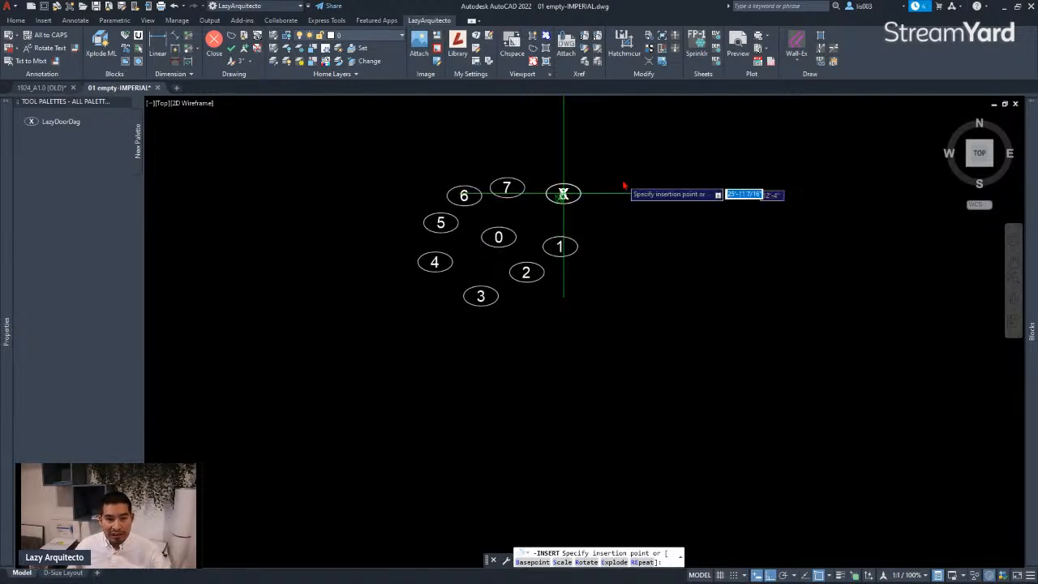
left_click(564, 193)
left_click(623, 180)
left_click(629, 229)
left_click(622, 288)
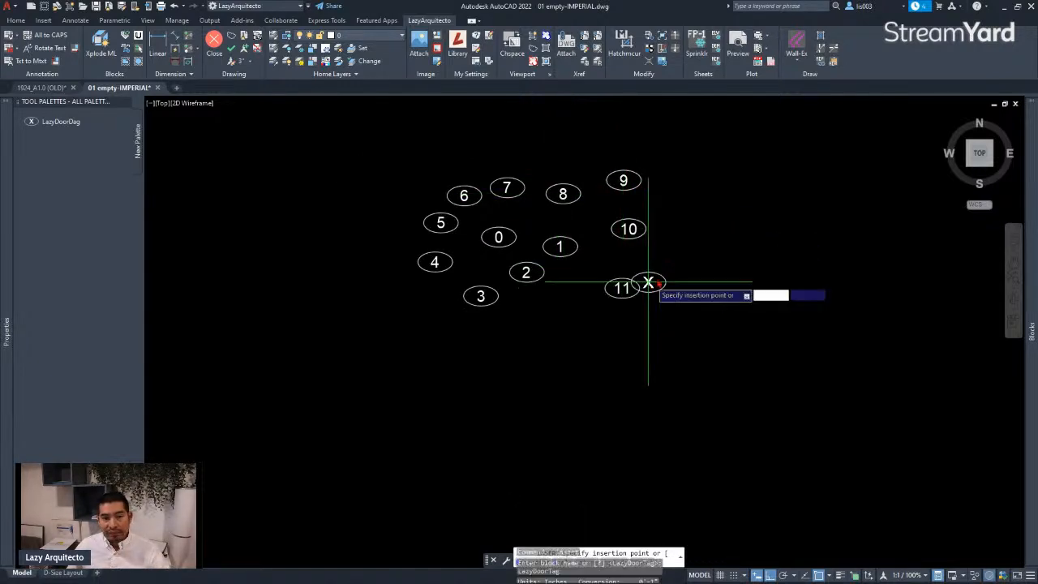
left_click(673, 273)
left_click(710, 237)
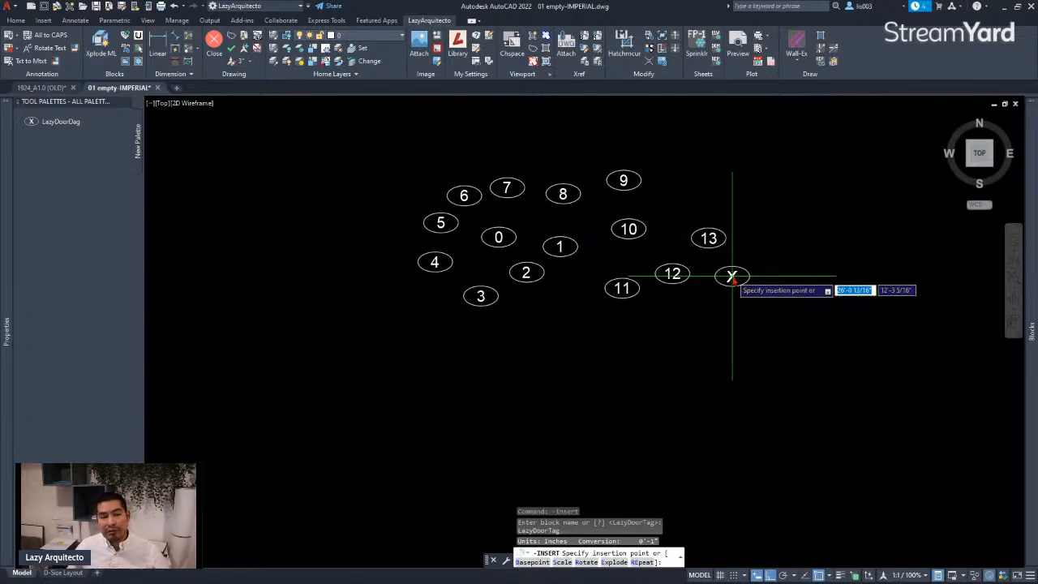
scroll(732, 276, "up", 3)
key("Escape")
scroll(694, 306, "down", 3)
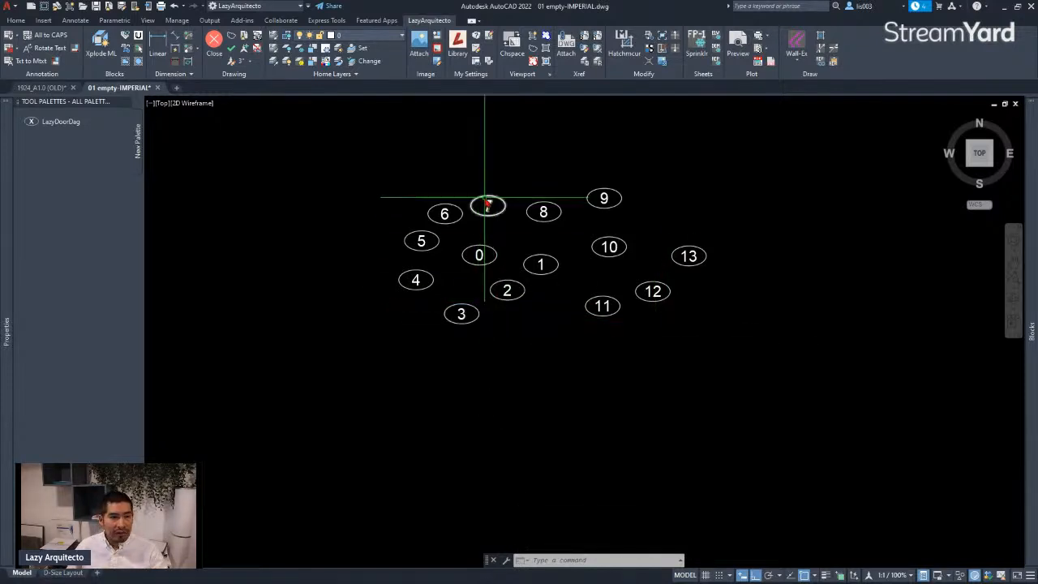
middle_click_drag(487, 206, 470, 257)
scroll(443, 308, "down", 3)
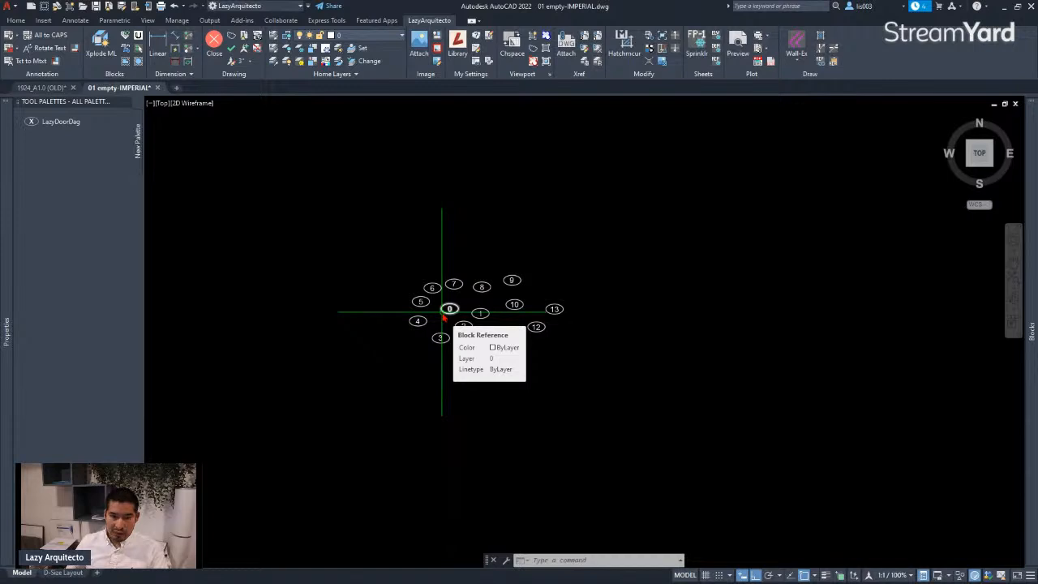
Step: Add (getvar "dimscale") after the insertion-point pause in the LazyDoorDag tool's command string and accept the properties
right_click(66, 122)
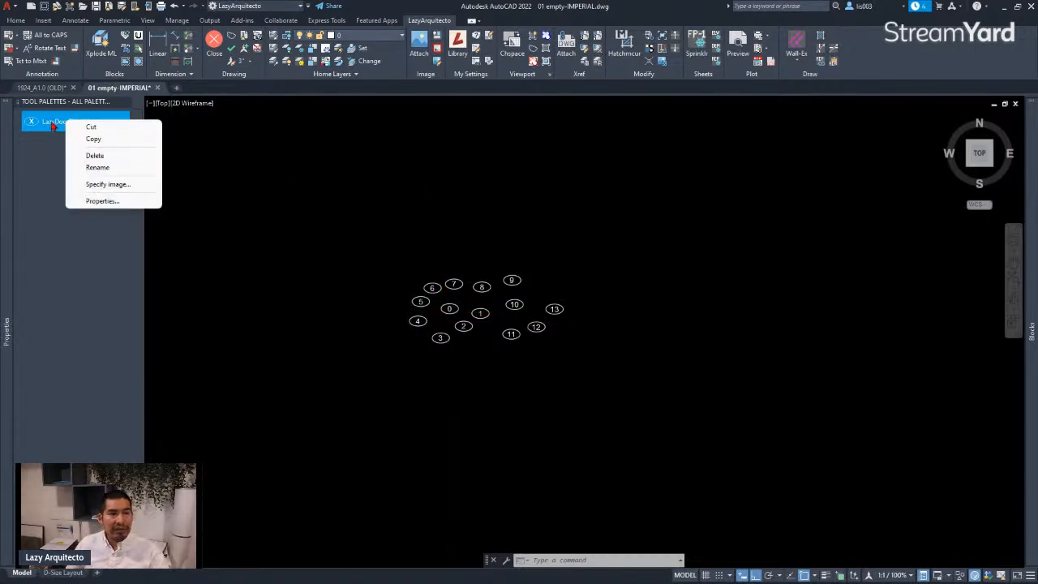
left_click(98, 202)
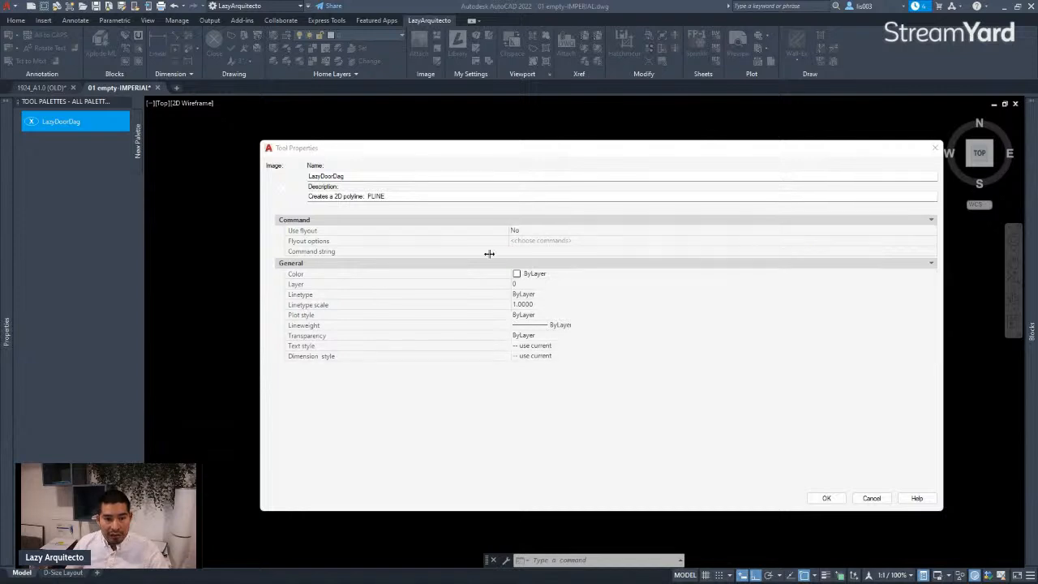
left_click_drag(509, 258, 410, 258)
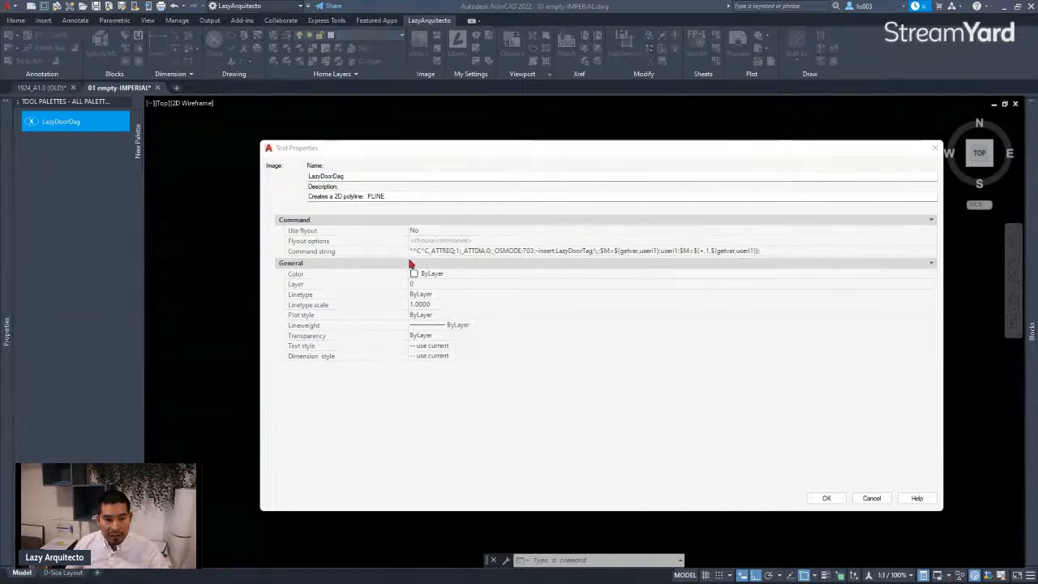
left_click(596, 252)
left_click(596, 252)
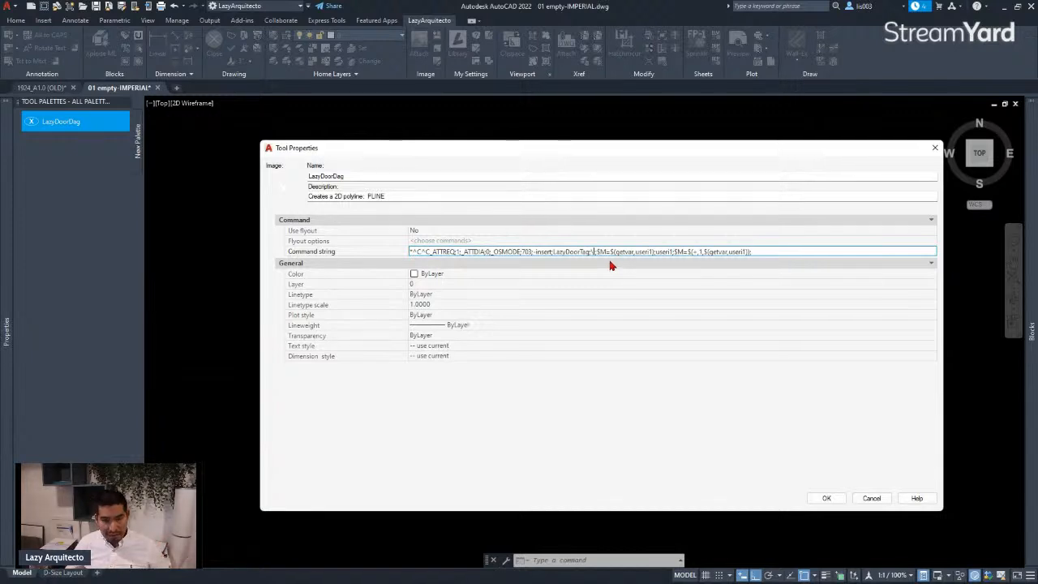
type("(getvar \"dimscale\")")
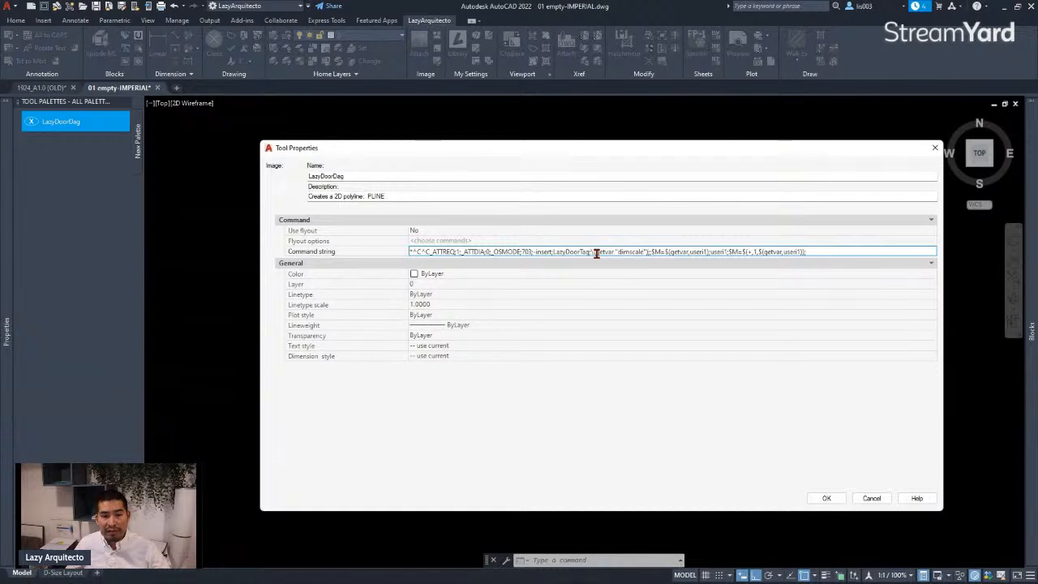
left_click_drag(596, 253, 651, 252)
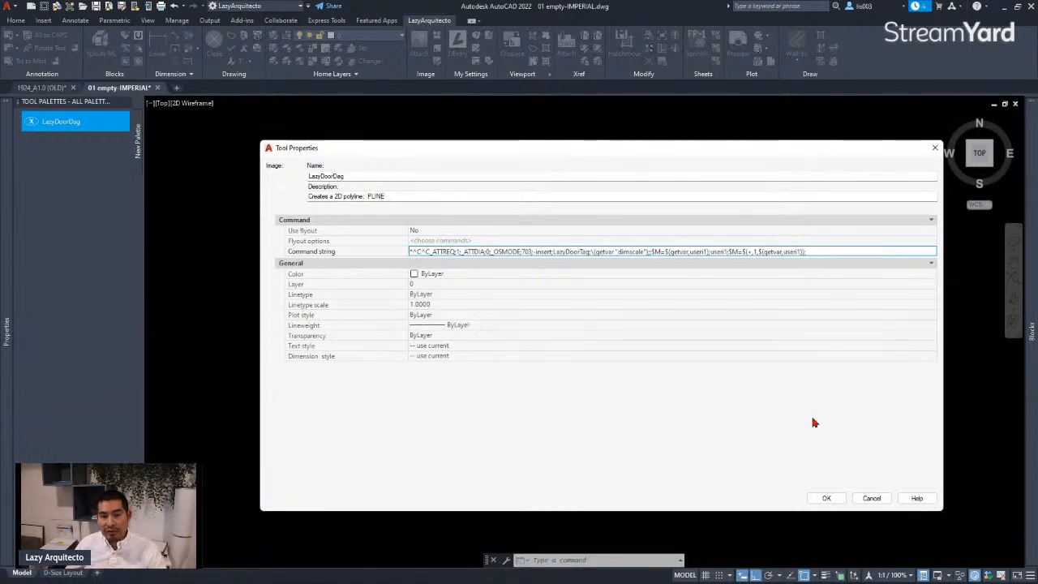
left_click(826, 498)
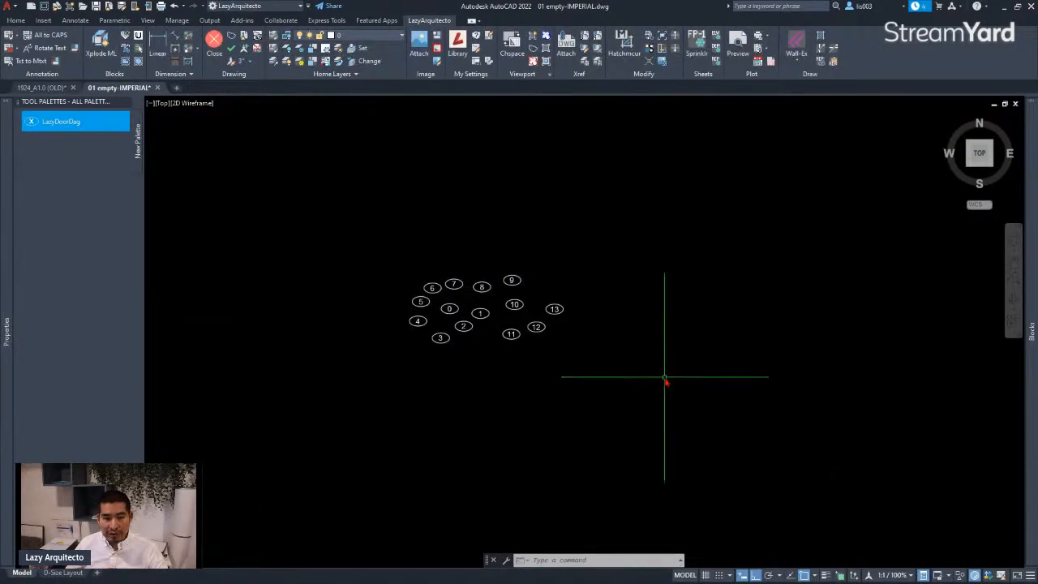
Step: Look up the factor for the 1/8"=1'-0" drawing scale in the Scale Factors-Autocad PDF in Acrobat
mouse_move(738, 568)
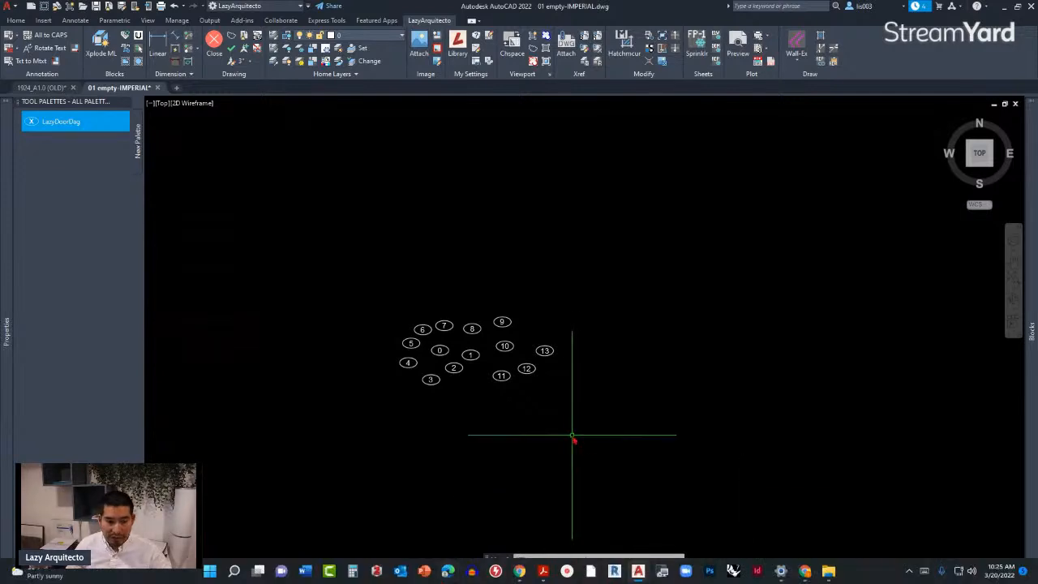
middle_click_drag(554, 414, 544, 430)
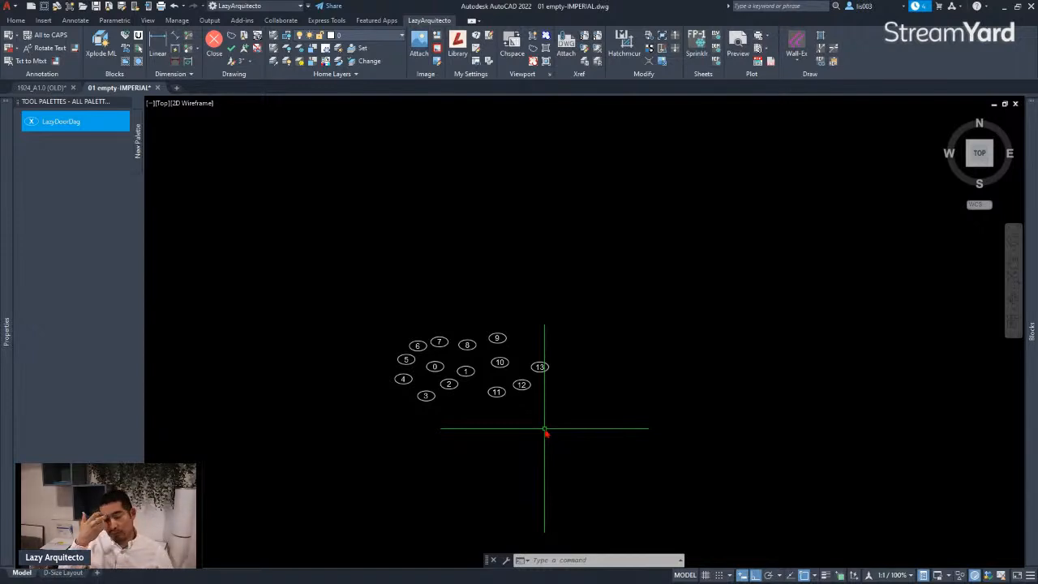
mouse_move(610, 579)
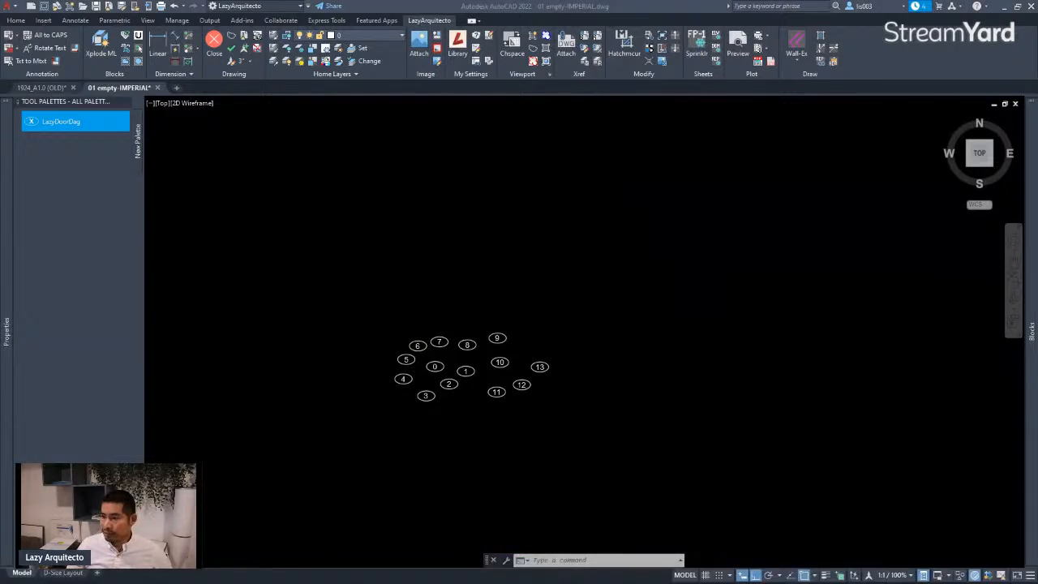
mouse_move(1037, 146)
left_mouse_down()
mouse_move(647, 203)
mouse_move(521, 190)
left_mouse_up()
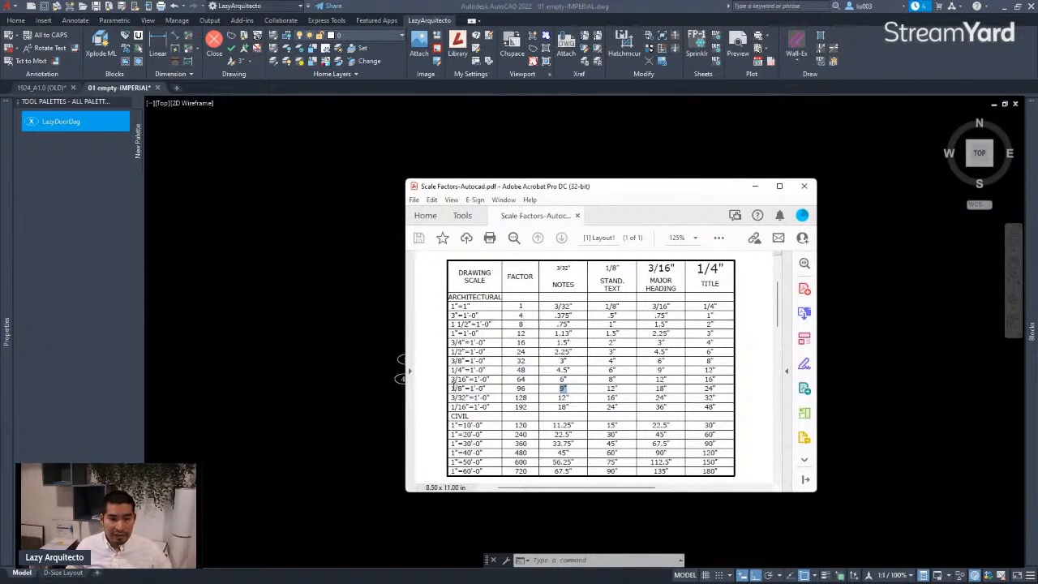
left_click_drag(451, 389, 485, 393)
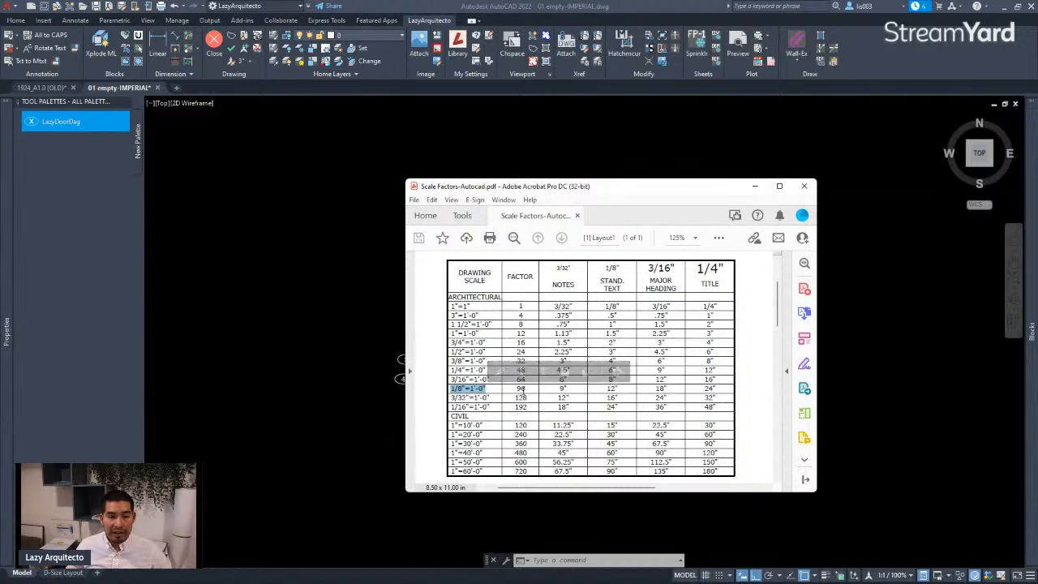
left_click_drag(528, 392, 519, 389)
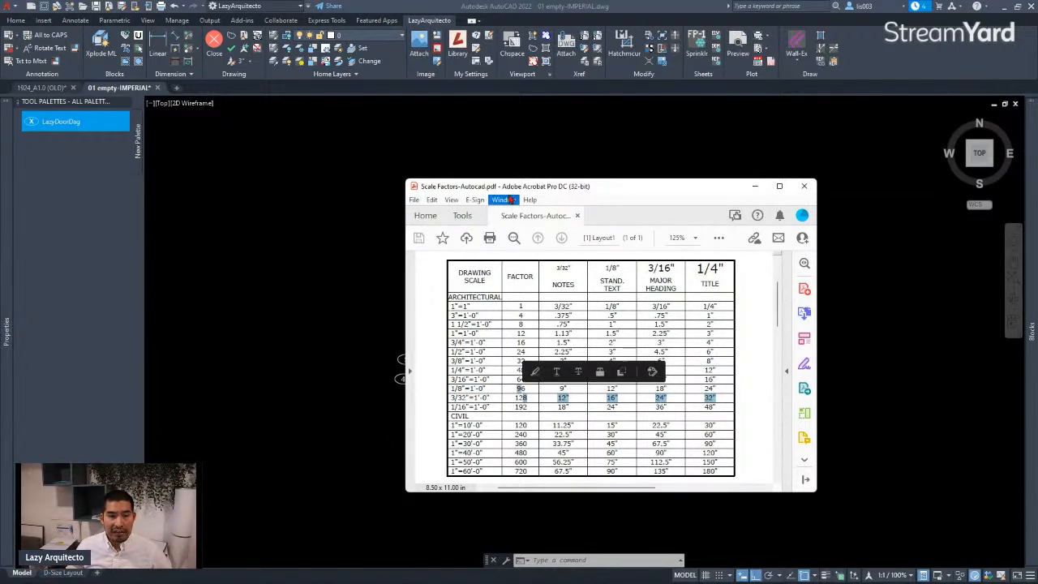
left_click_drag(510, 192, 1037, 223)
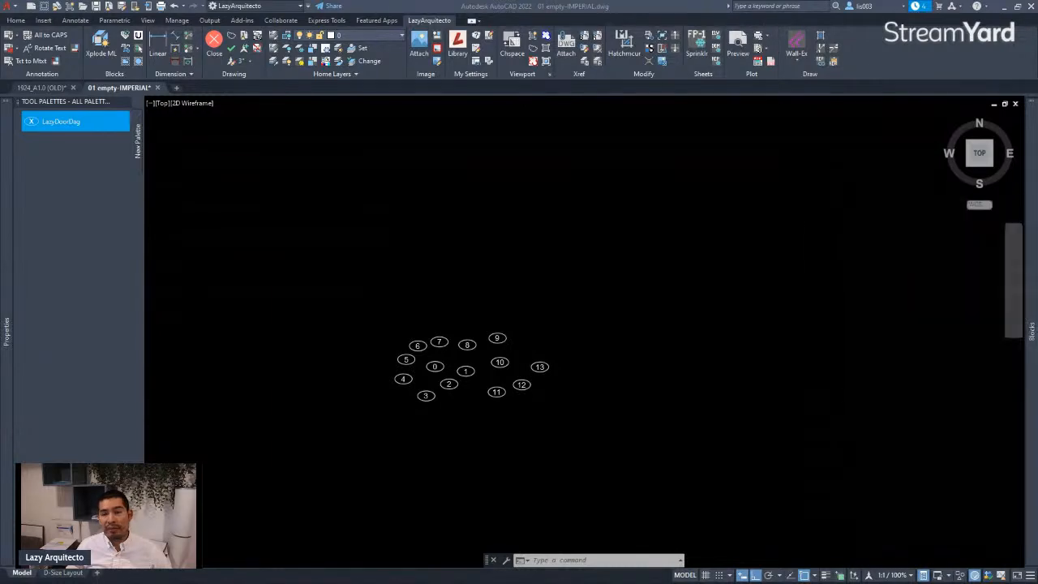
Step: Return to the AutoCAD drawing and set DIMSCALE to 96
left_click(660, 313)
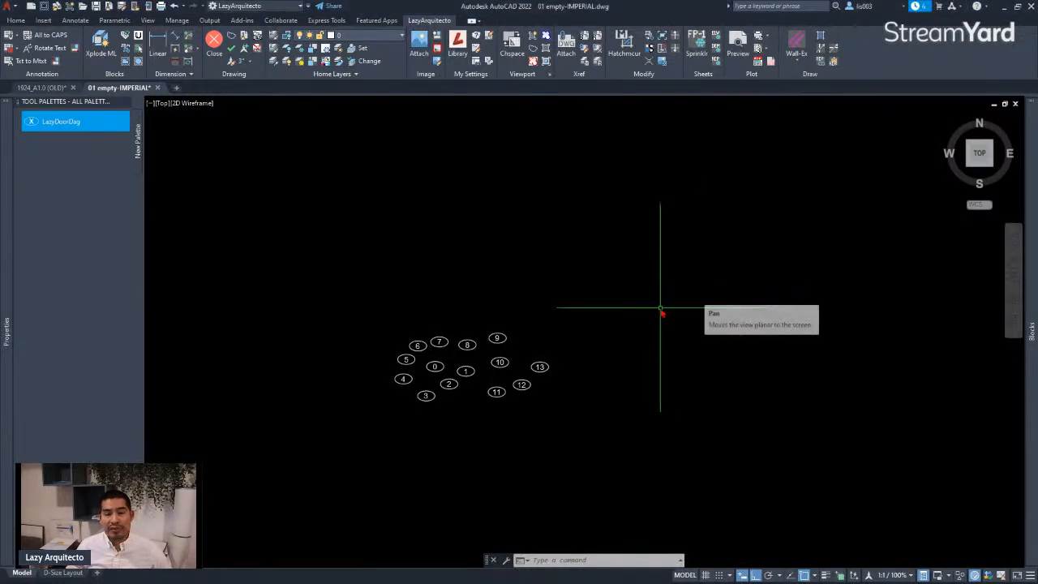
type("dim")
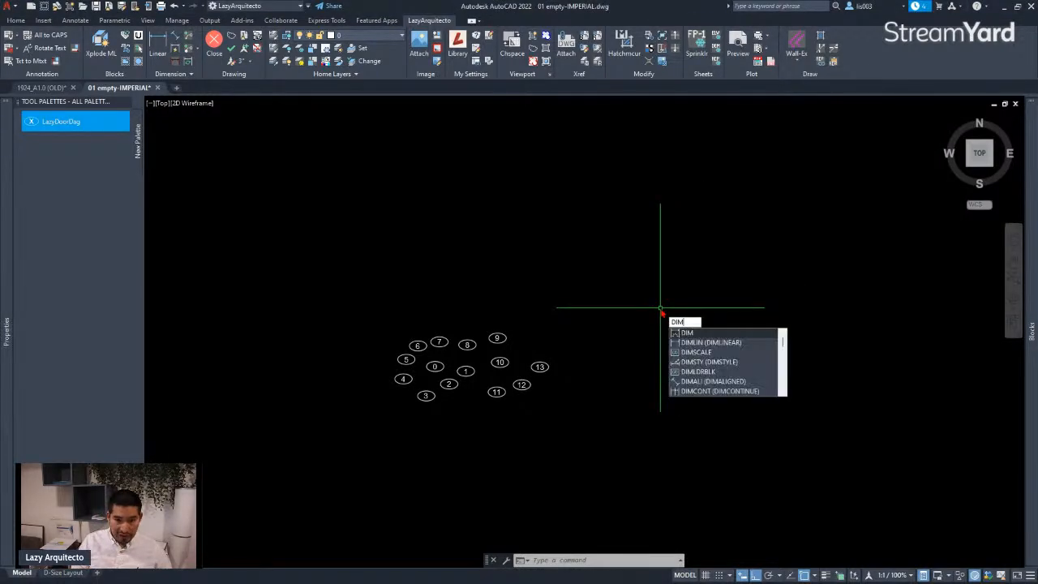
type("sc")
key("Return")
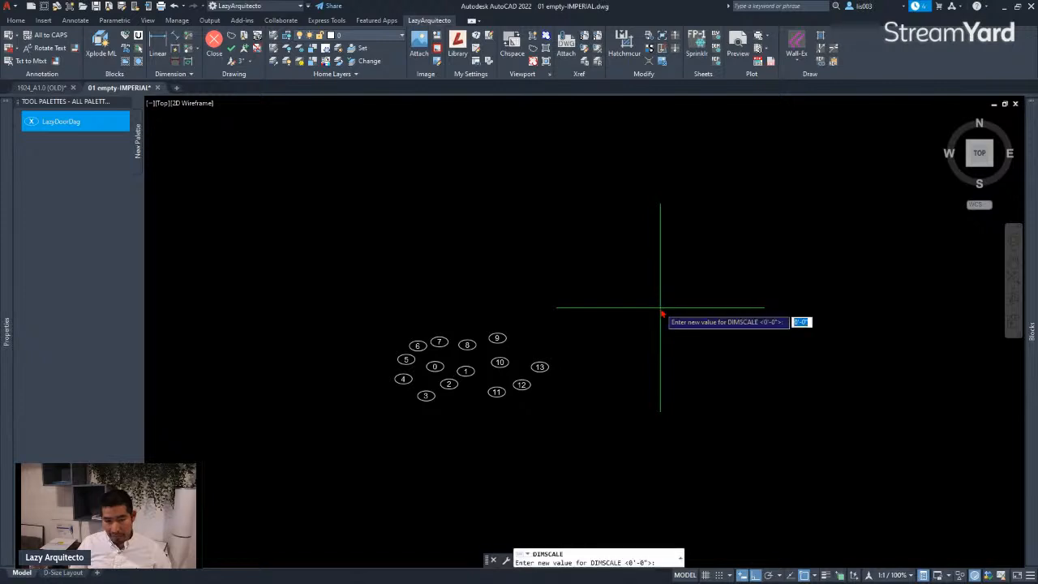
type("4")
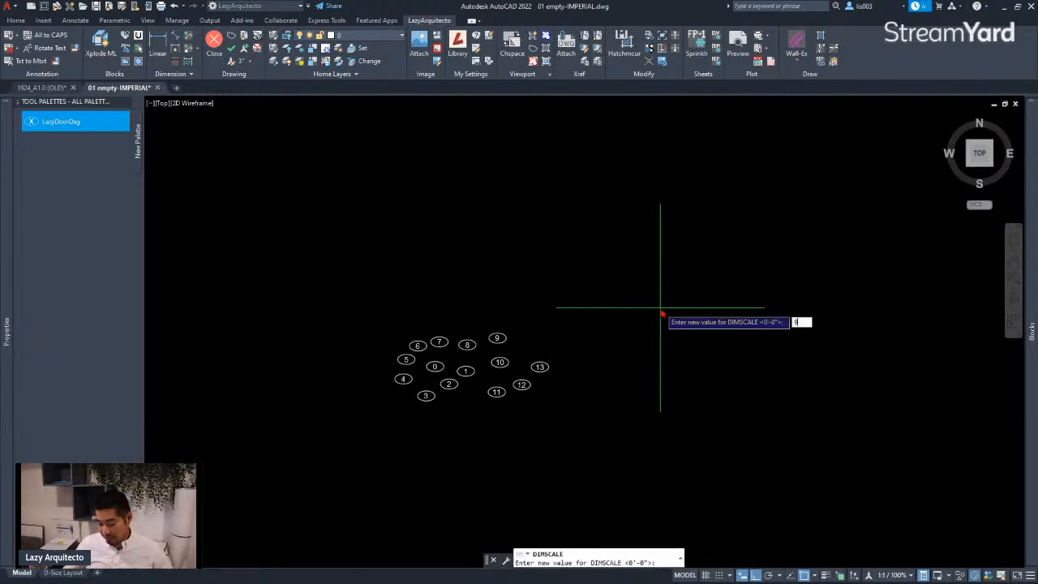
type("6")
key("Return")
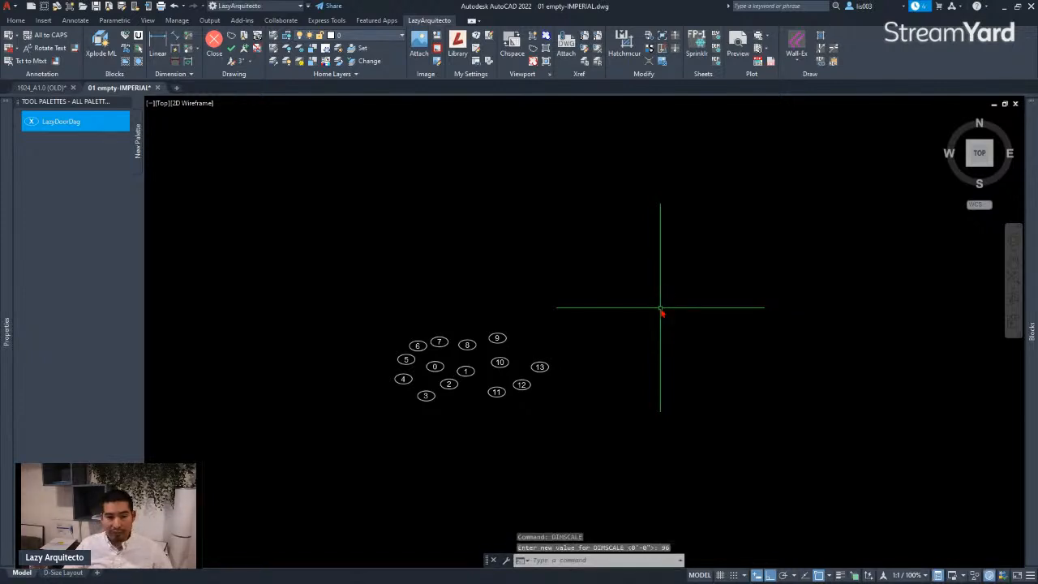
Step: Run the LazyDoorDag tool and place door tags 14 and 15 near the small numbered tags, ending the command after the second
middle_click_drag(619, 327, 527, 344)
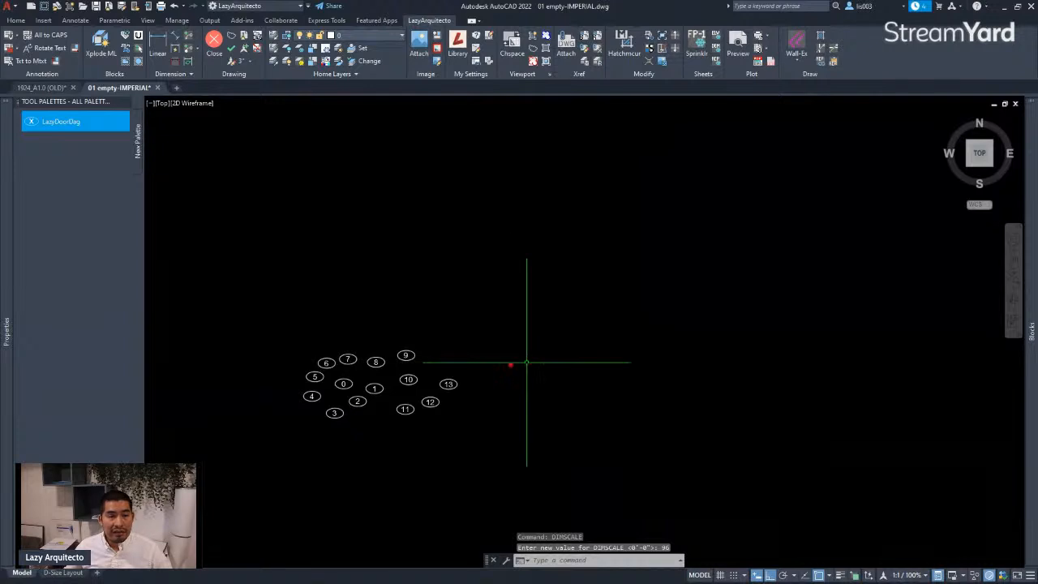
left_click(84, 126)
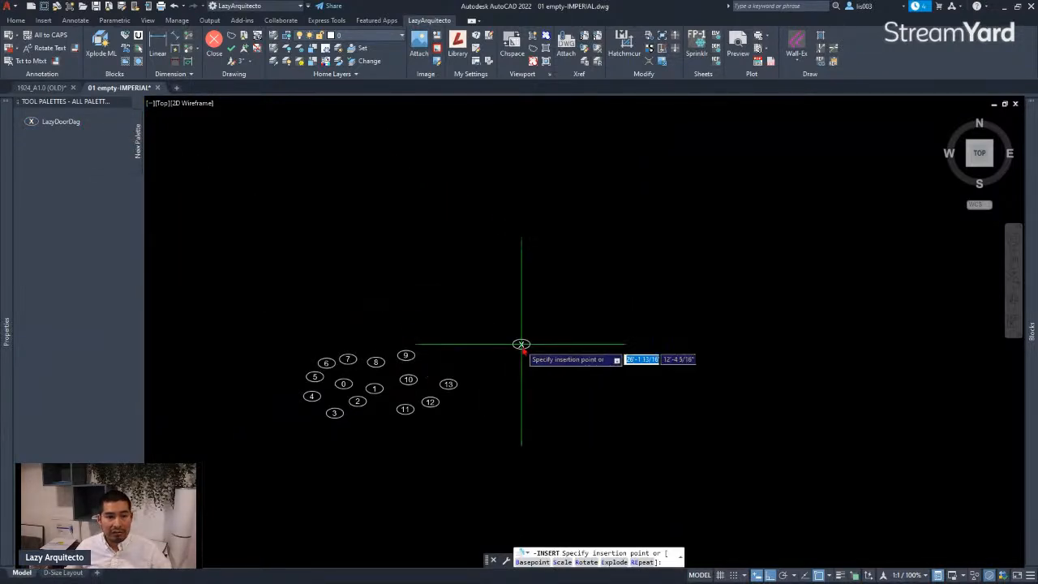
scroll(537, 354, "down", 6)
scroll(543, 382, "down", 2)
scroll(543, 389, "up", 3)
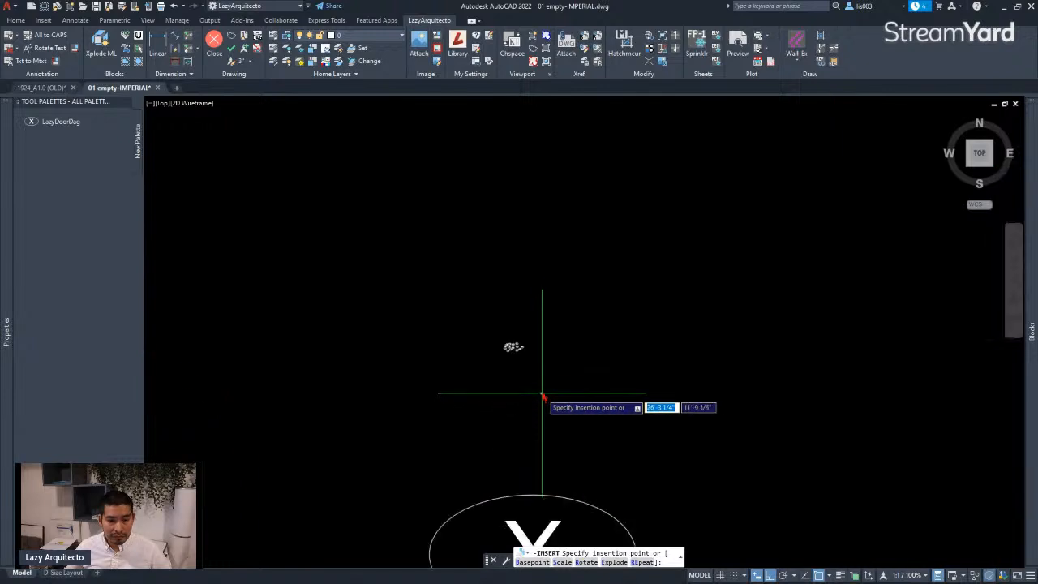
scroll(601, 402, "down", 3)
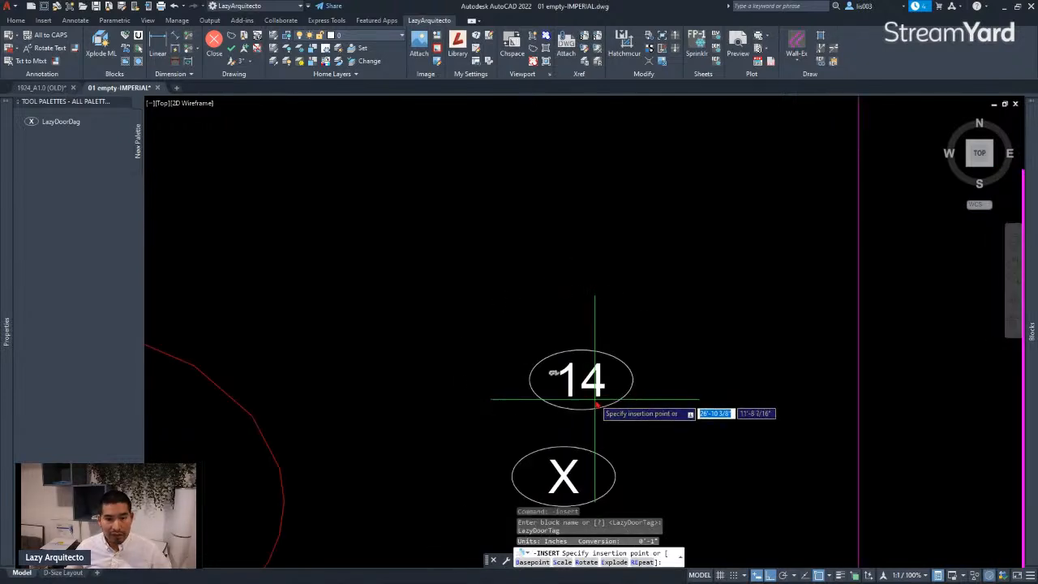
scroll(580, 397, "up", 3)
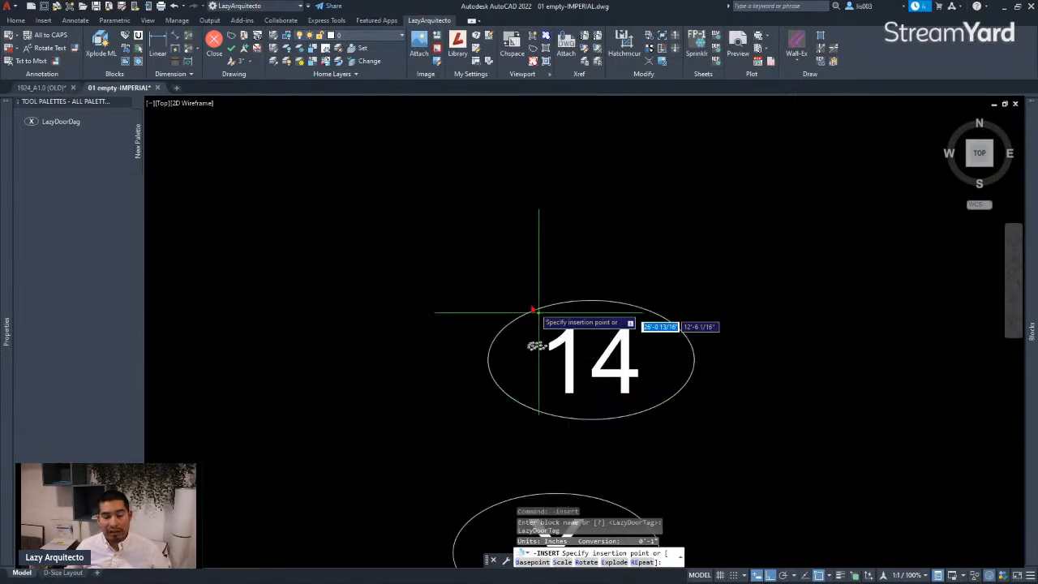
left_click(422, 229)
middle_click_drag(453, 314, 489, 352)
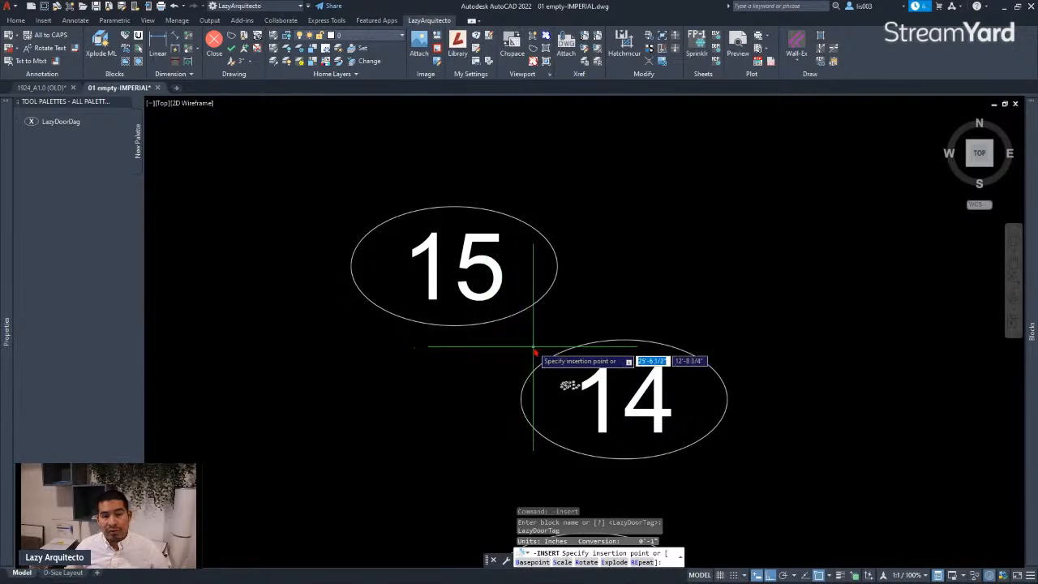
key("Escape")
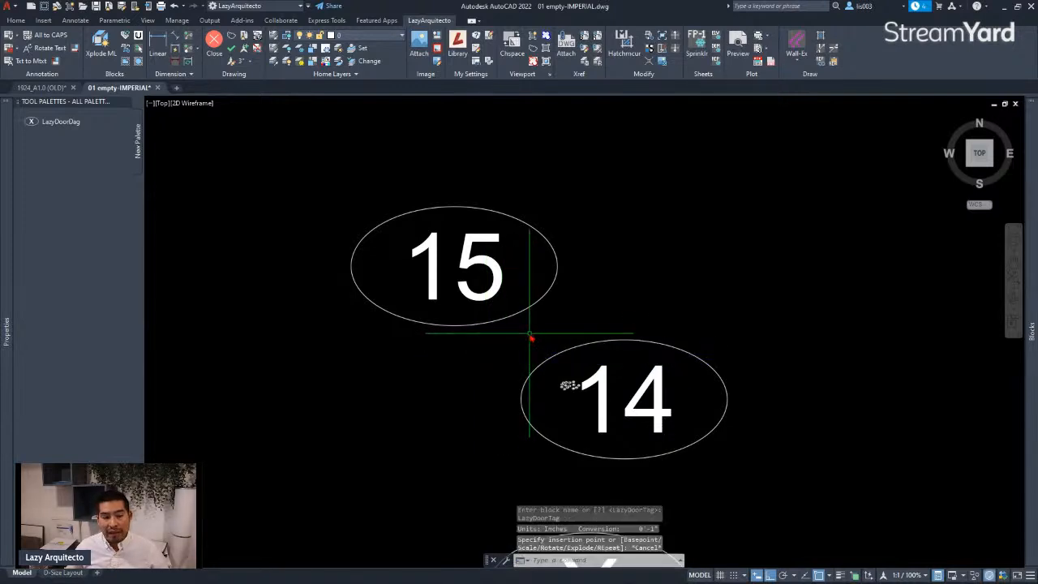
key("Escape")
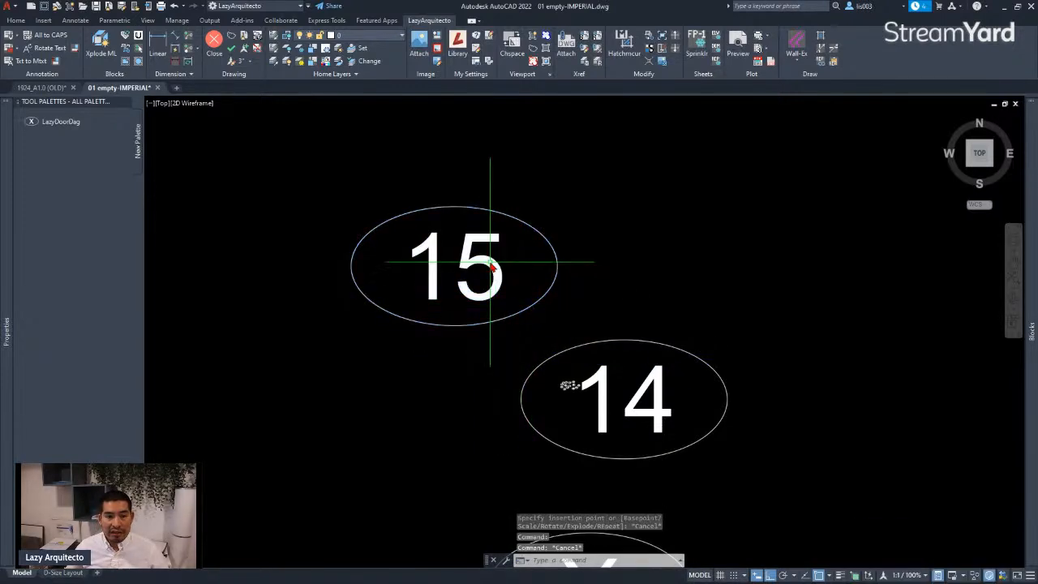
Step: Check the attribute text height of door tag 15 in the Enhanced Attribute Editor and close it without changes
double_click(485, 262)
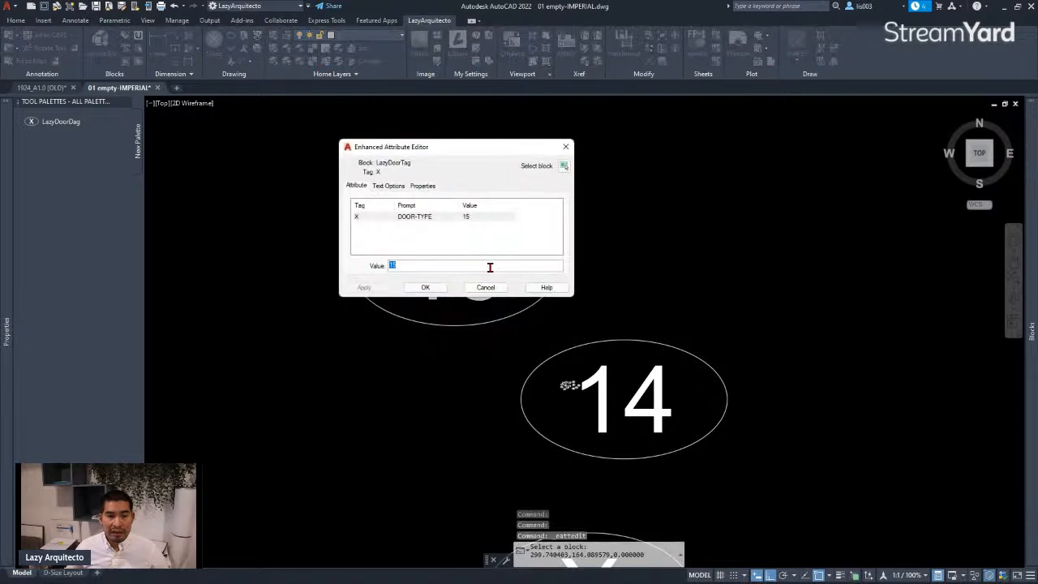
left_click(403, 187)
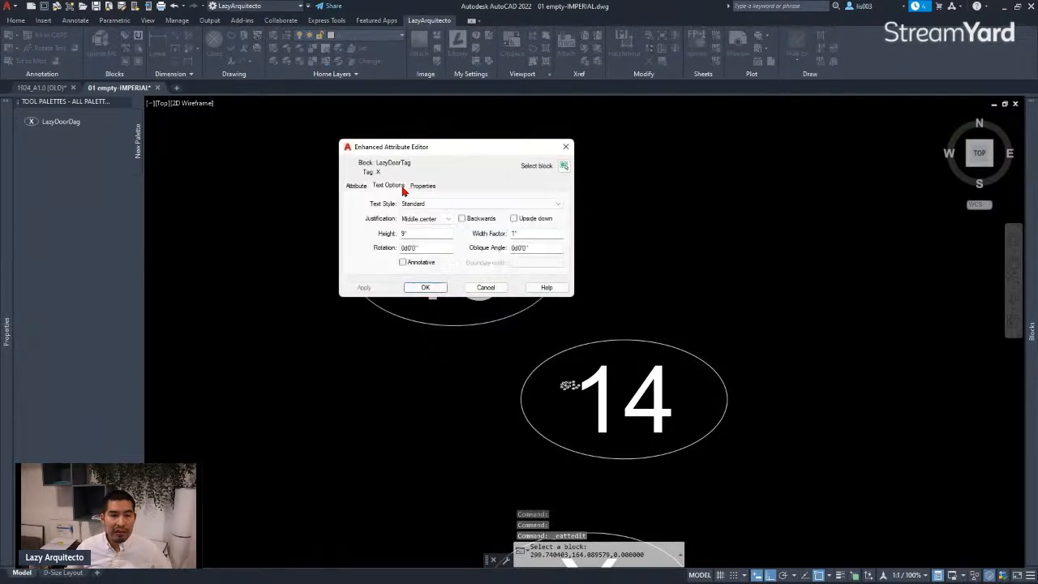
double_click(403, 234)
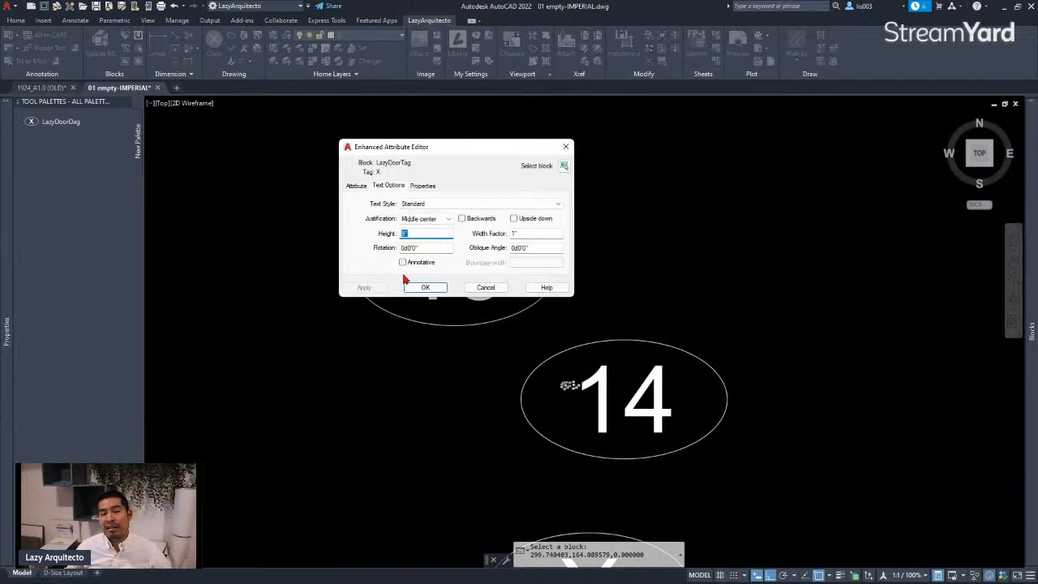
left_click(481, 287)
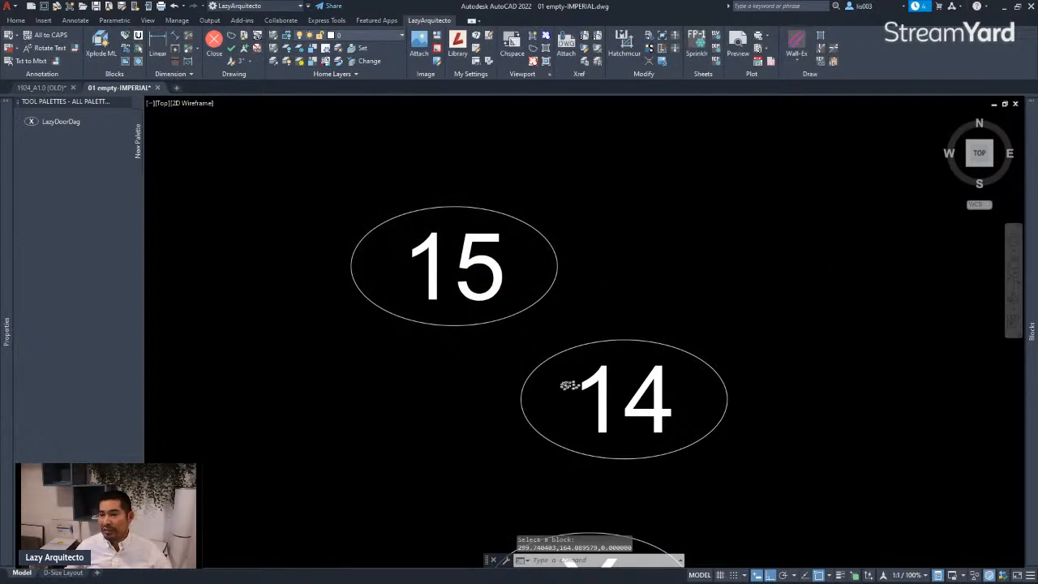
Step: Compare the notes text height for factor 96 in the Scale Factors-Autocad PDF in Acrobat and return to the door tags in AutoCAD
left_click_drag(1037, 191, 469, 166)
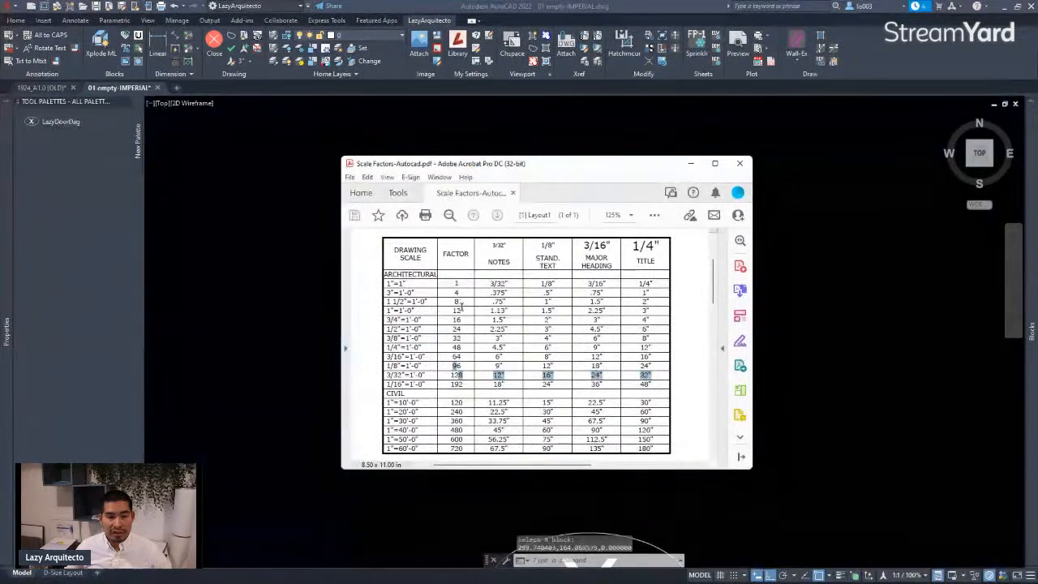
left_click_drag(456, 292, 549, 375)
left_click(501, 367)
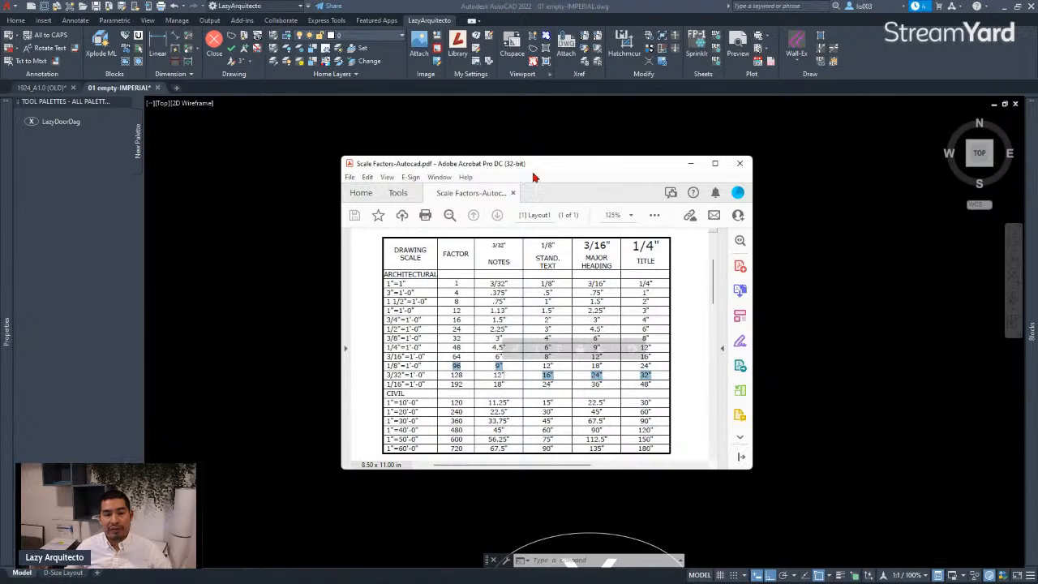
left_click_drag(534, 177, 772, 205)
left_click(570, 386)
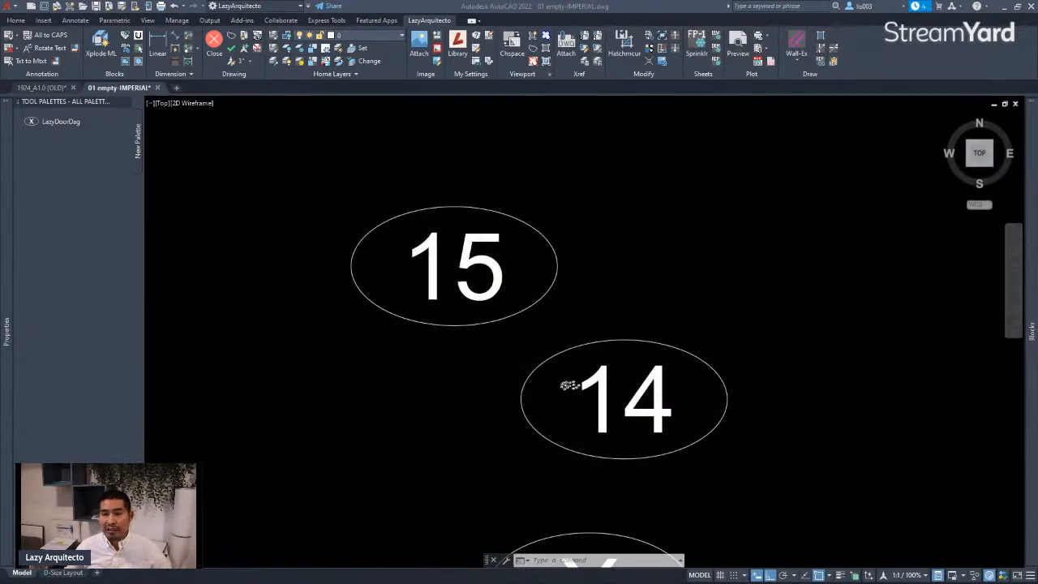
scroll(525, 311, "down", 3)
middle_click_drag(644, 281, 545, 309)
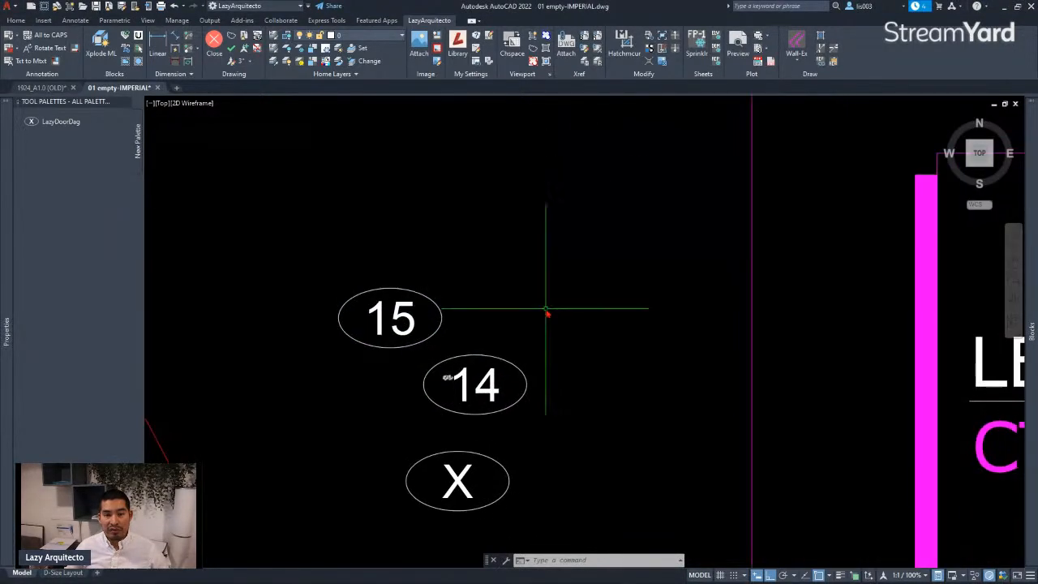
Step: Set DIMSCALE to 64 for the 3/16"=1'-0" drawing scale
scroll(545, 308, "up", 3)
key("Escape")
type("c")
type("imscal")
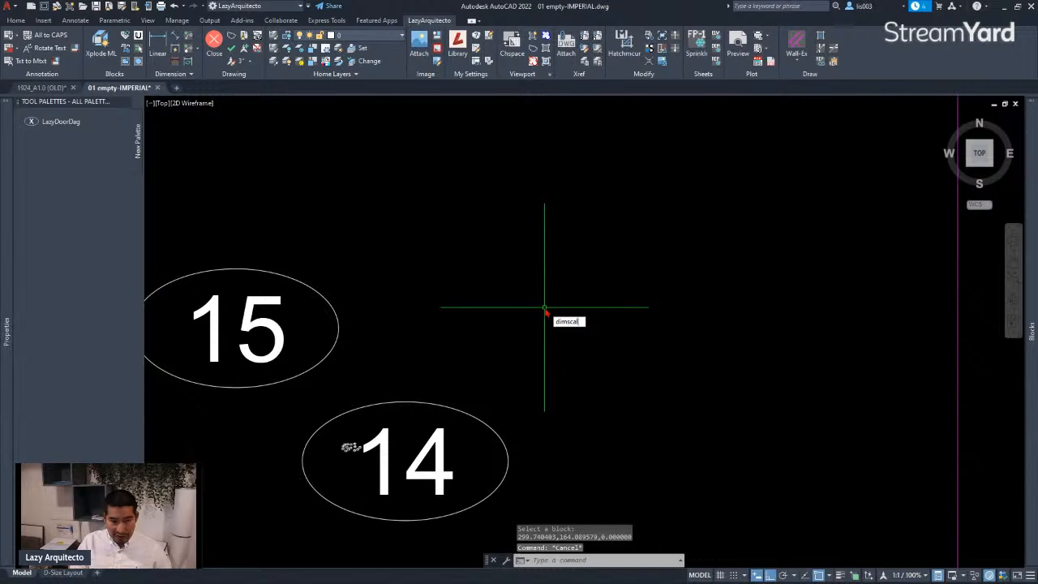
type("e")
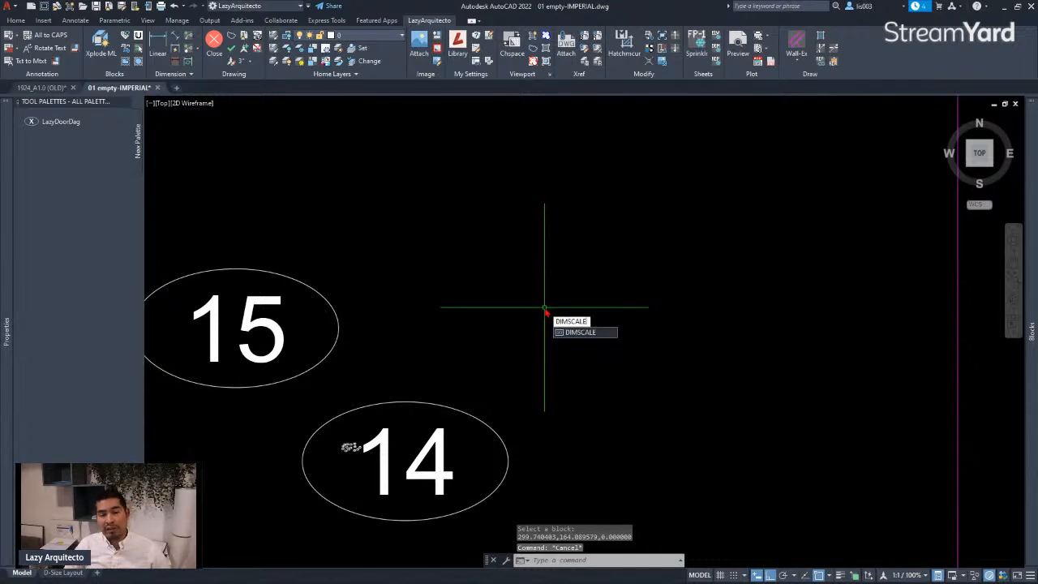
key("Return")
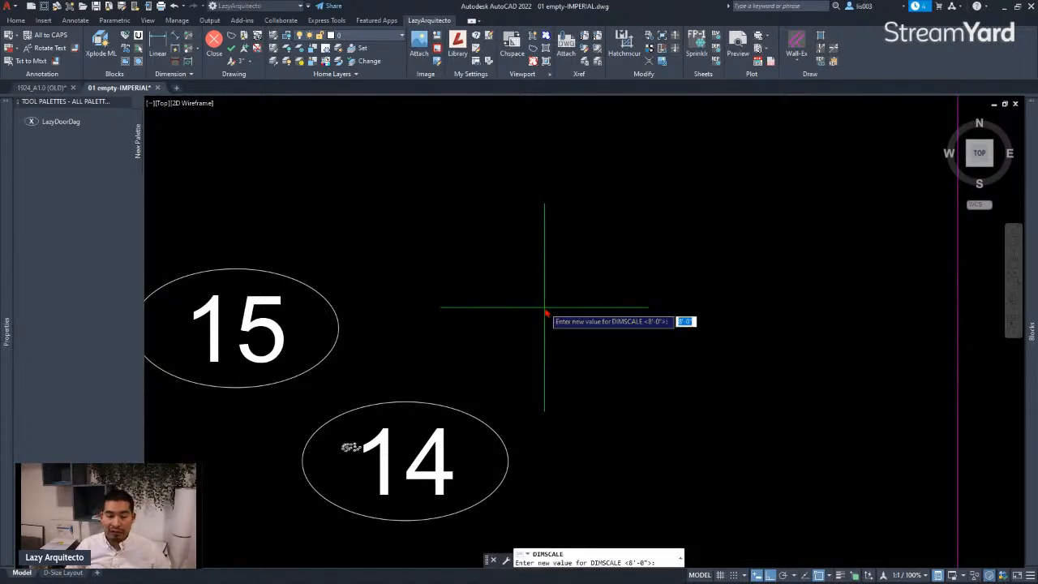
type("64")
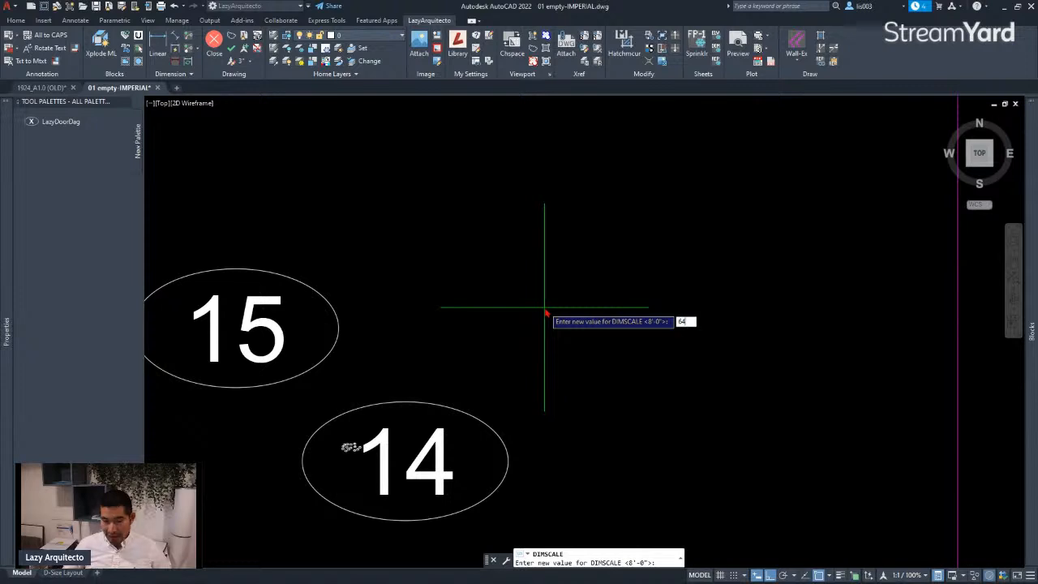
key("Return")
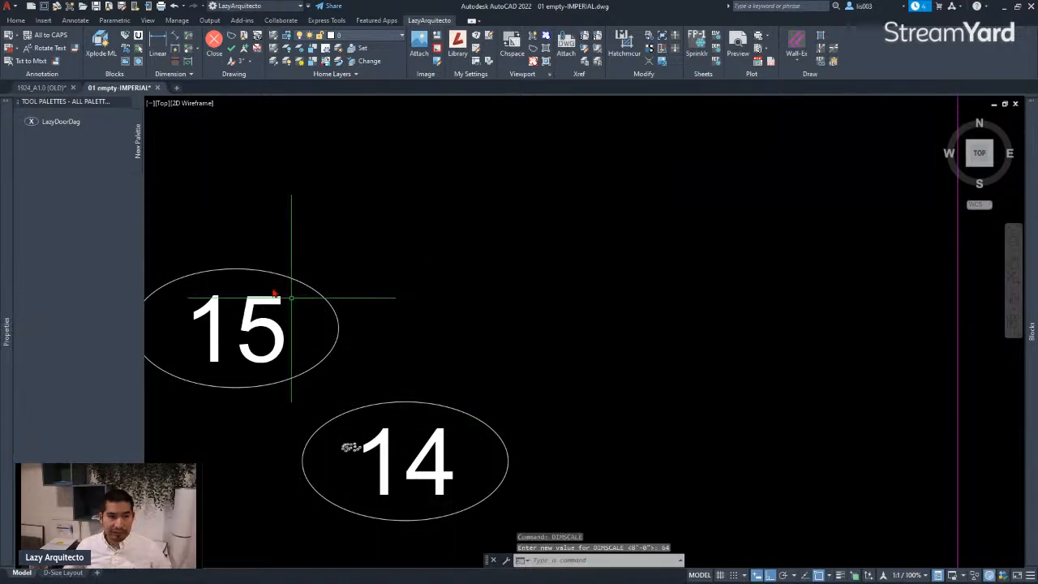
Step: Run the LazyDoorDag tool to place door tags 16, 17 and 18 beside tags 14 and 15, ending the command after the third
left_click(63, 122)
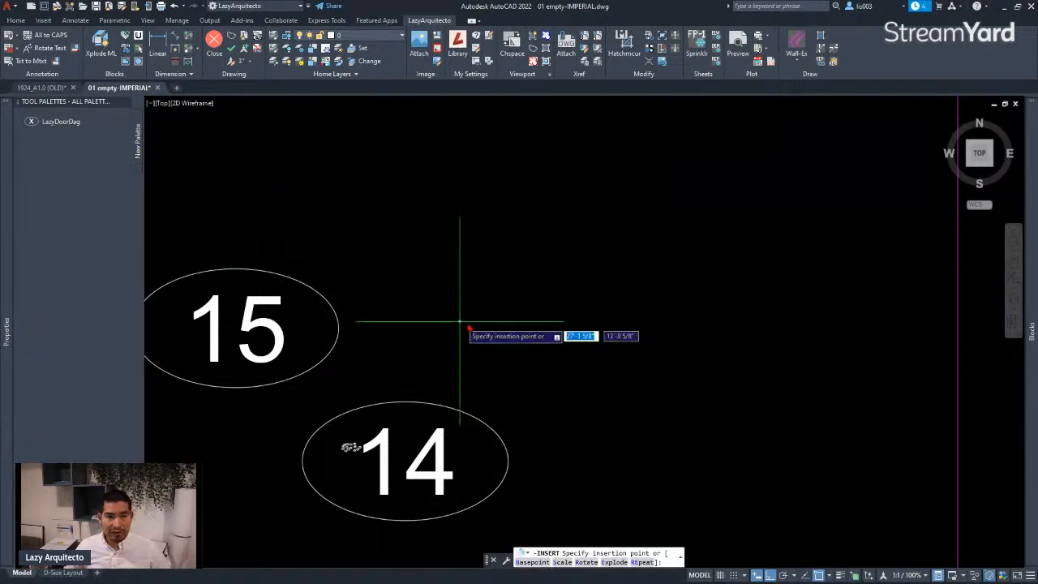
left_click(507, 312)
left_click(565, 392)
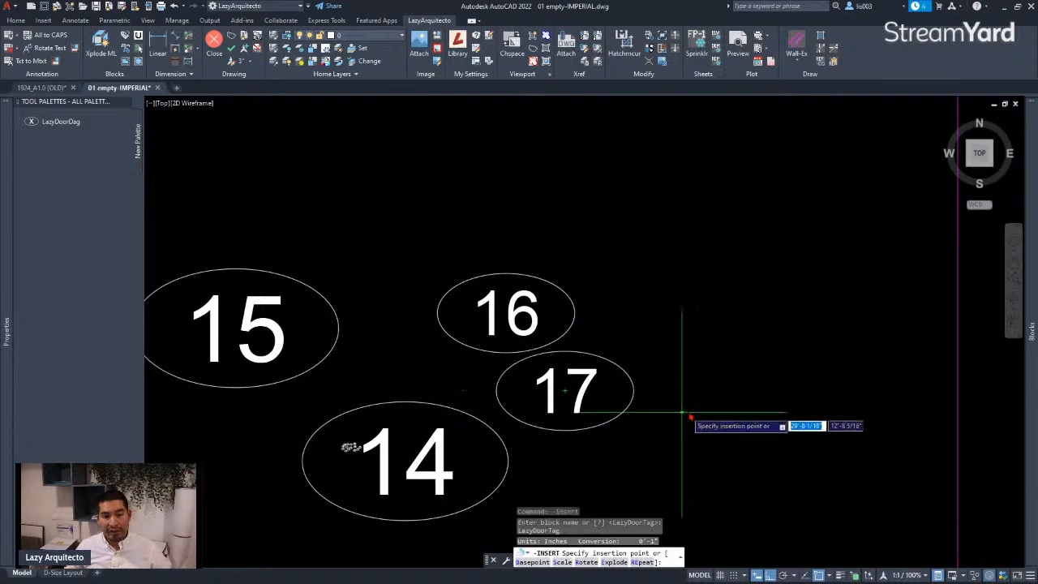
left_click(675, 336)
key("Escape")
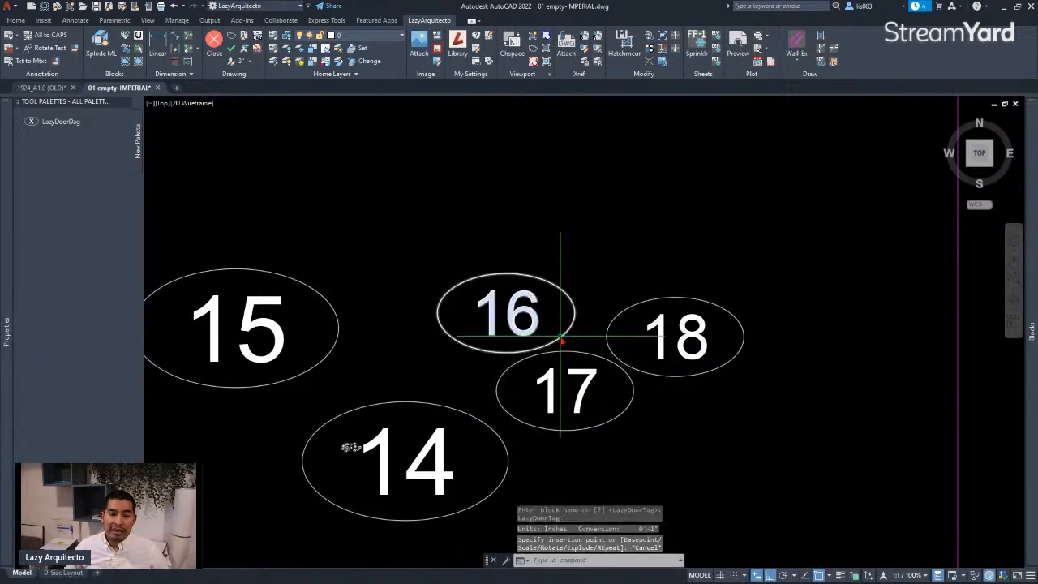
Step: Check the attribute text height of door tag 16 in the Enhanced Attribute Editor and close it without changes
left_click(560, 337)
left_click(649, 348)
left_click(527, 329)
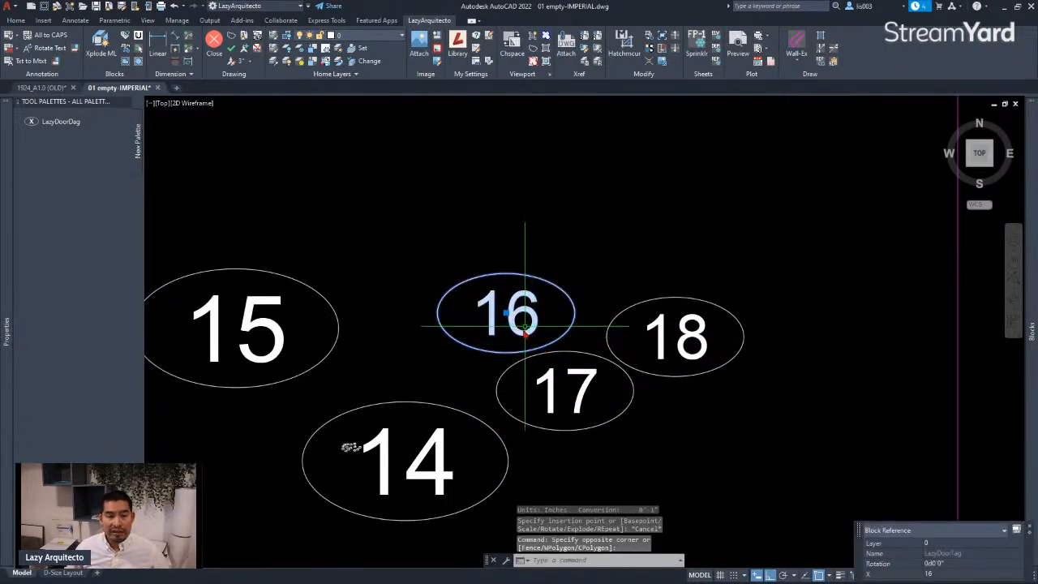
double_click(524, 333)
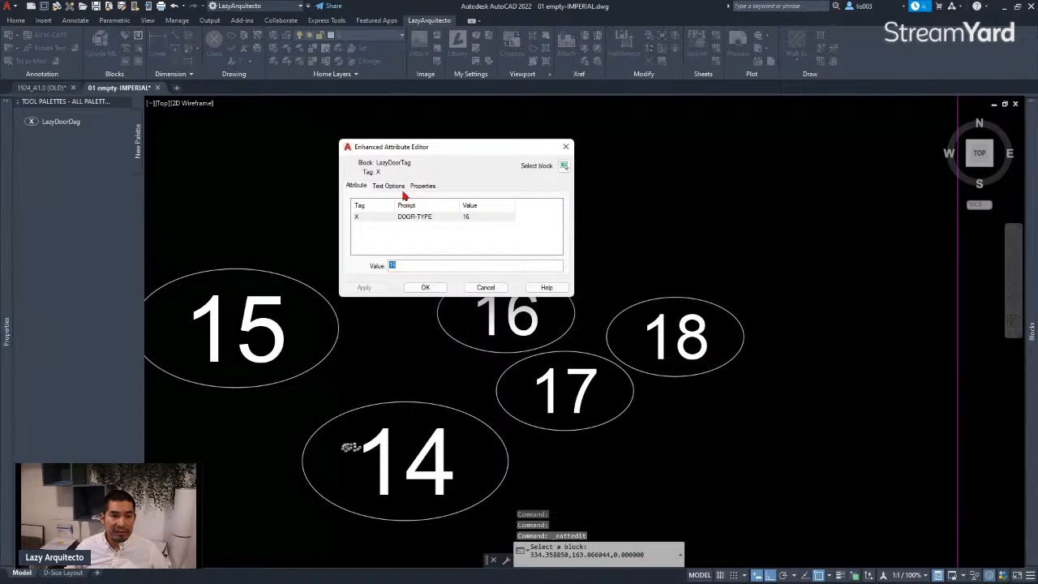
left_click(396, 186)
double_click(406, 234)
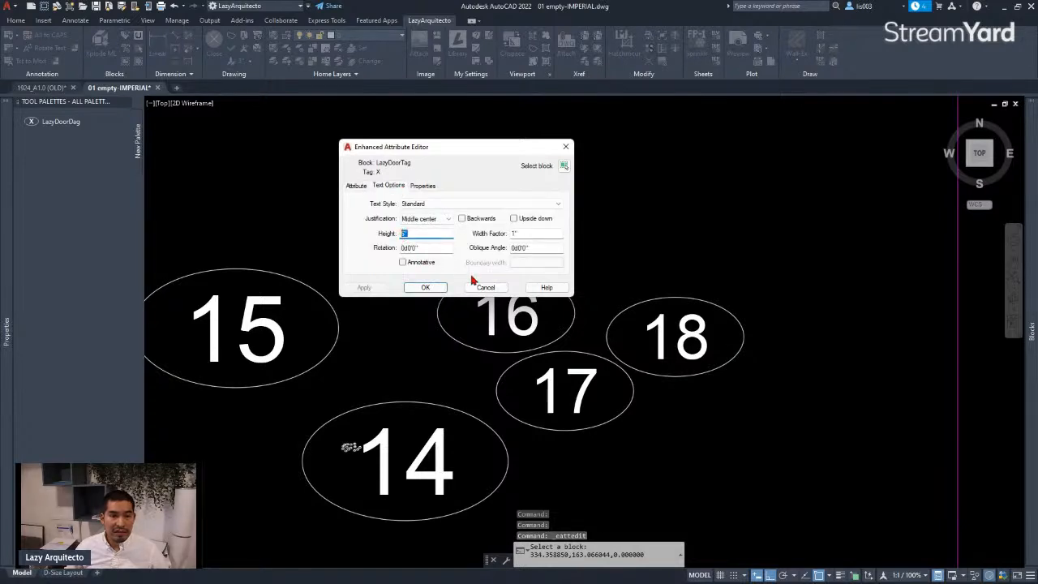
key("Escape")
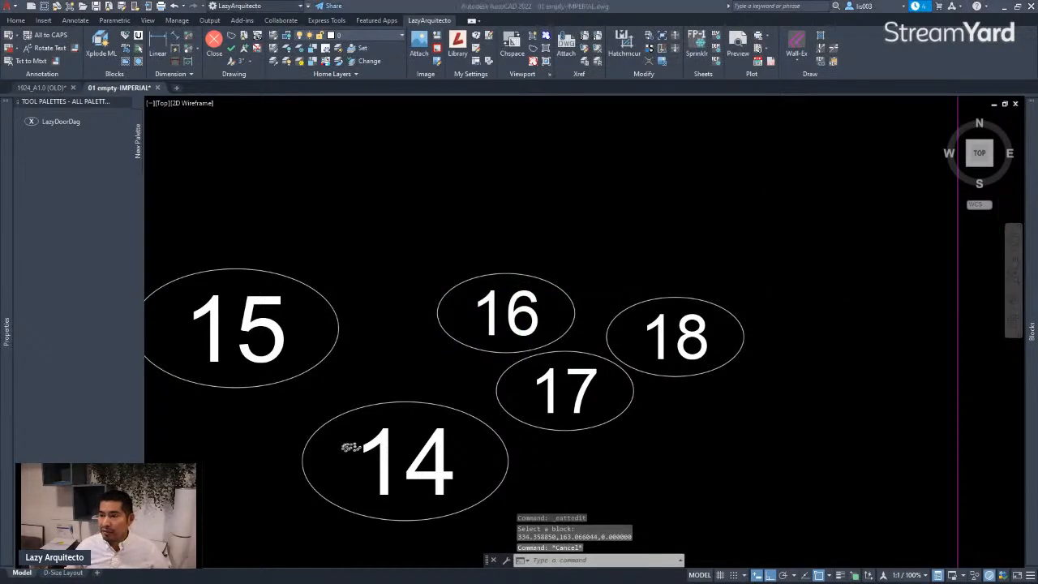
Step: Compare the notes text height for 3/16"=1'-0", factor 64, in the Scale Factors-Autocad PDF in Acrobat, and return to AutoCAD
left_click_drag(1037, 200, 620, 181)
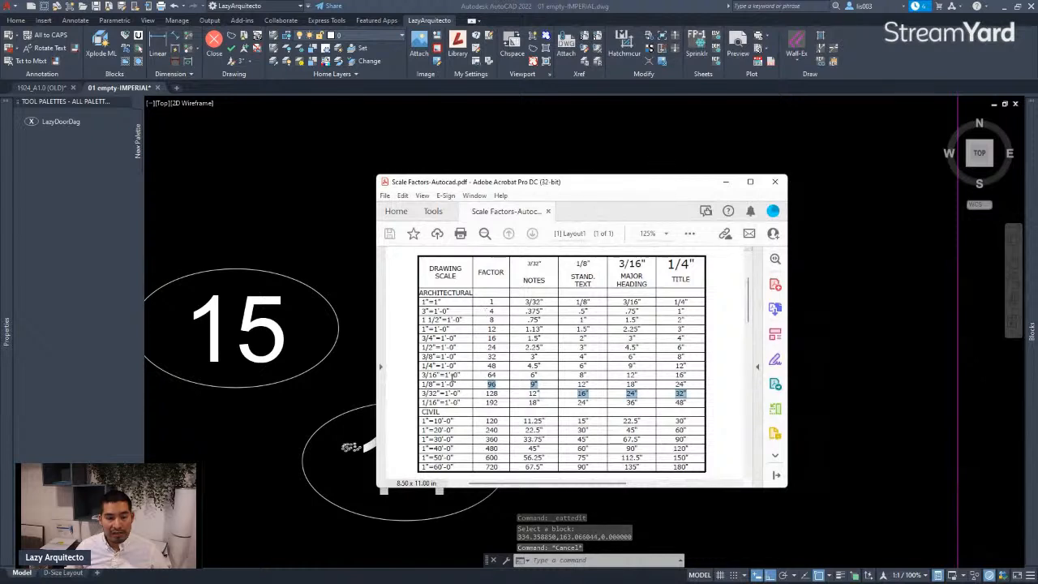
left_click_drag(420, 375, 462, 375)
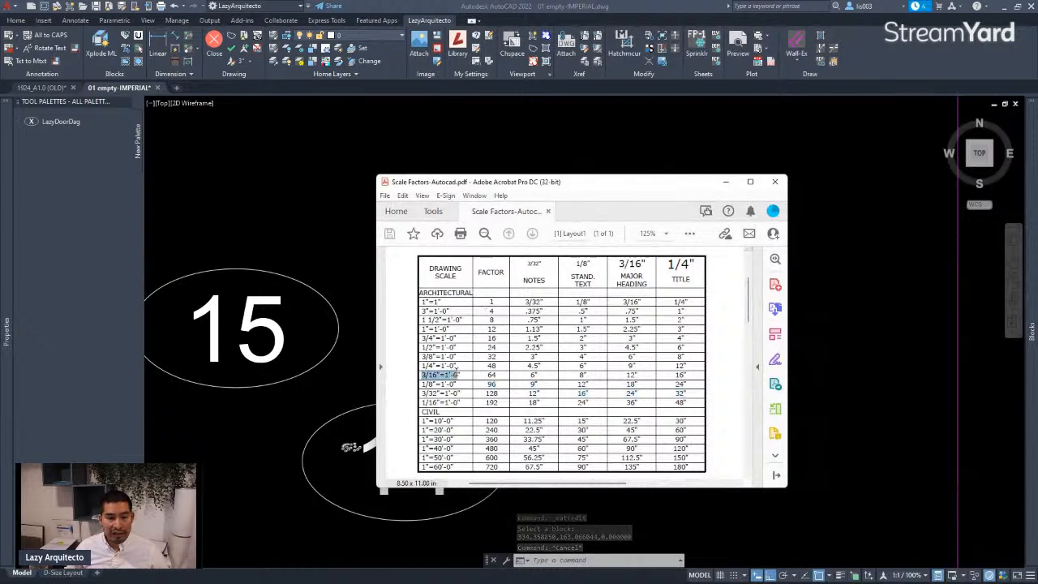
left_click(491, 376)
double_click(491, 376)
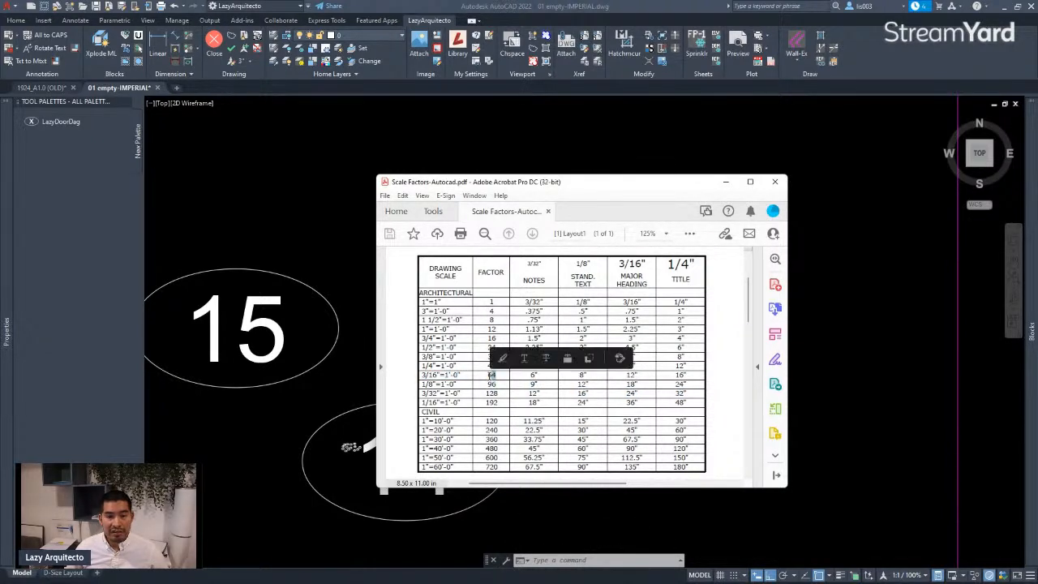
left_click(526, 376)
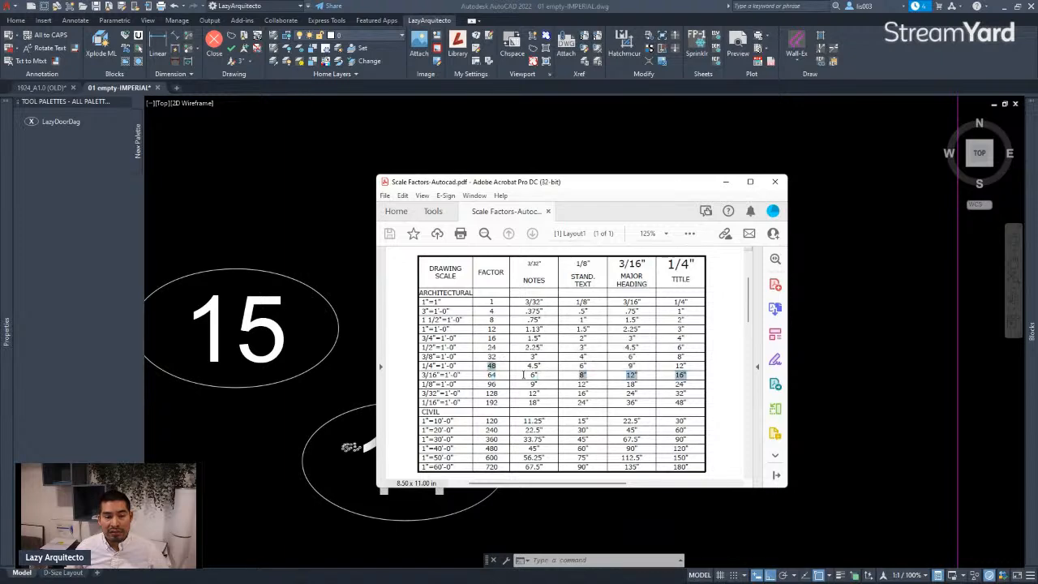
double_click(534, 377)
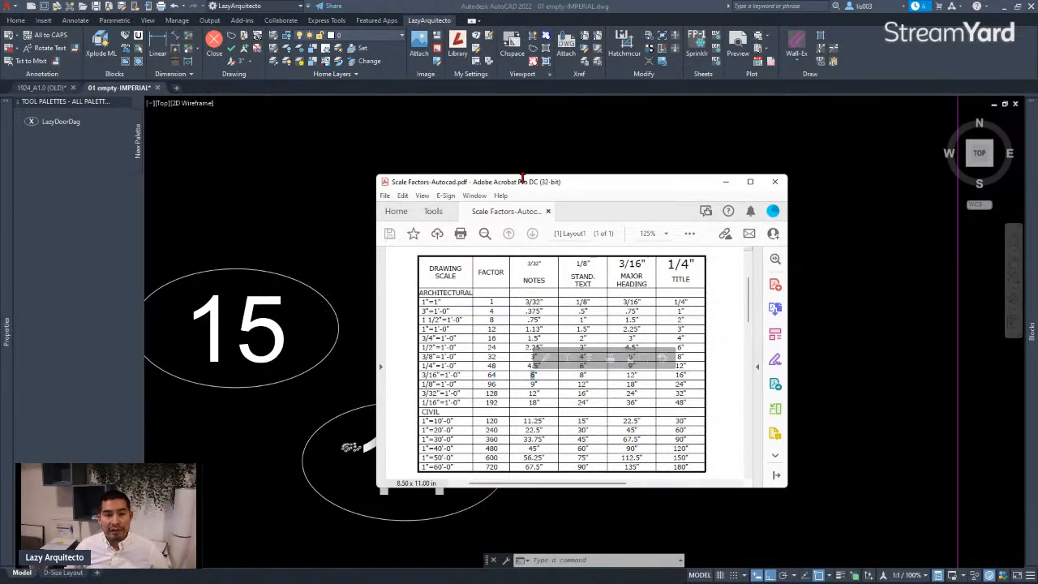
left_click_drag(524, 177, 1037, 268)
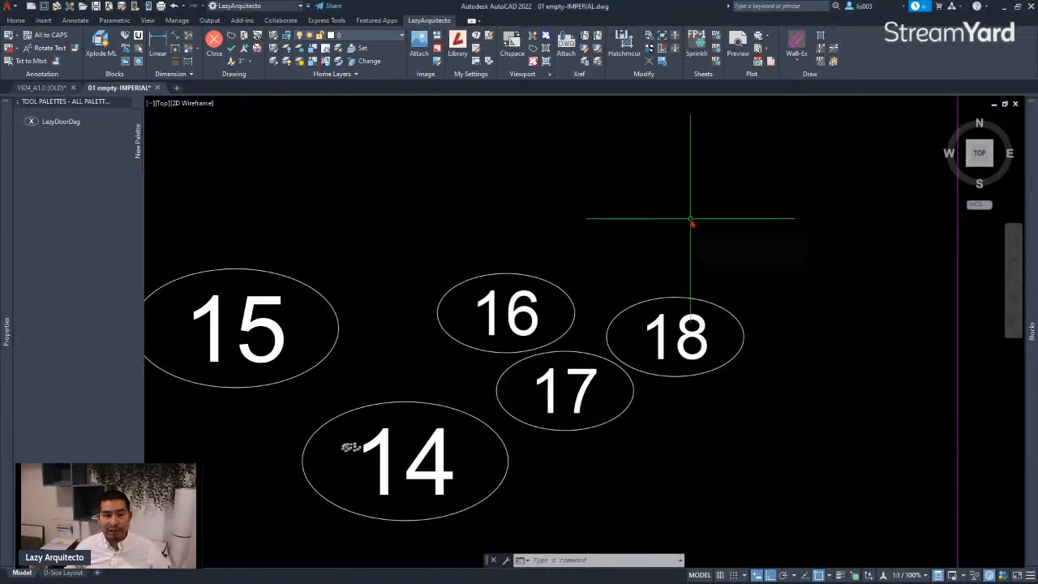
Step: Open the properties of the LazyDoorDag palette tool and examine its command string
scroll(572, 317, "down", 5)
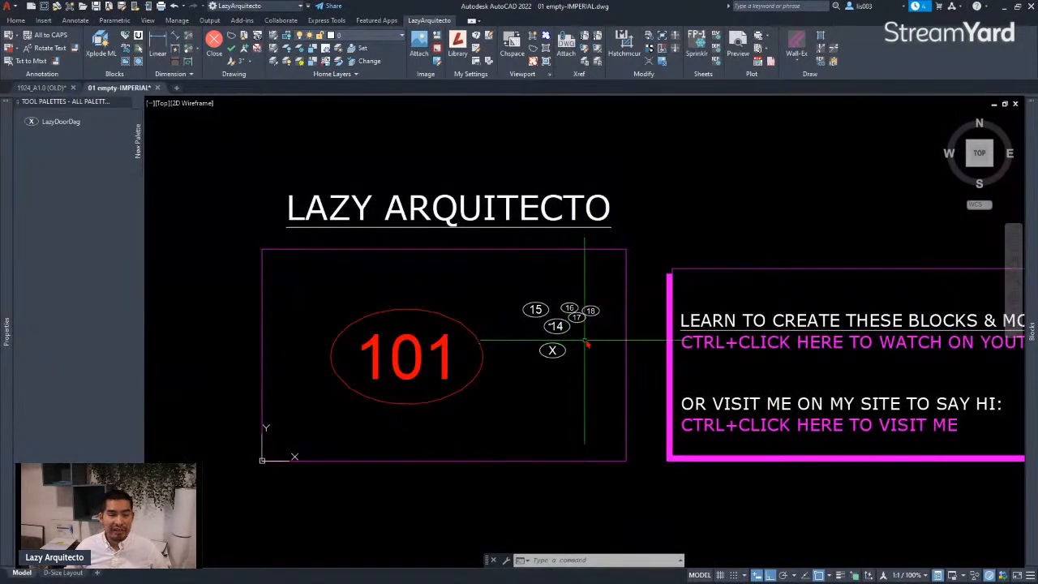
scroll(587, 335, "up", 3)
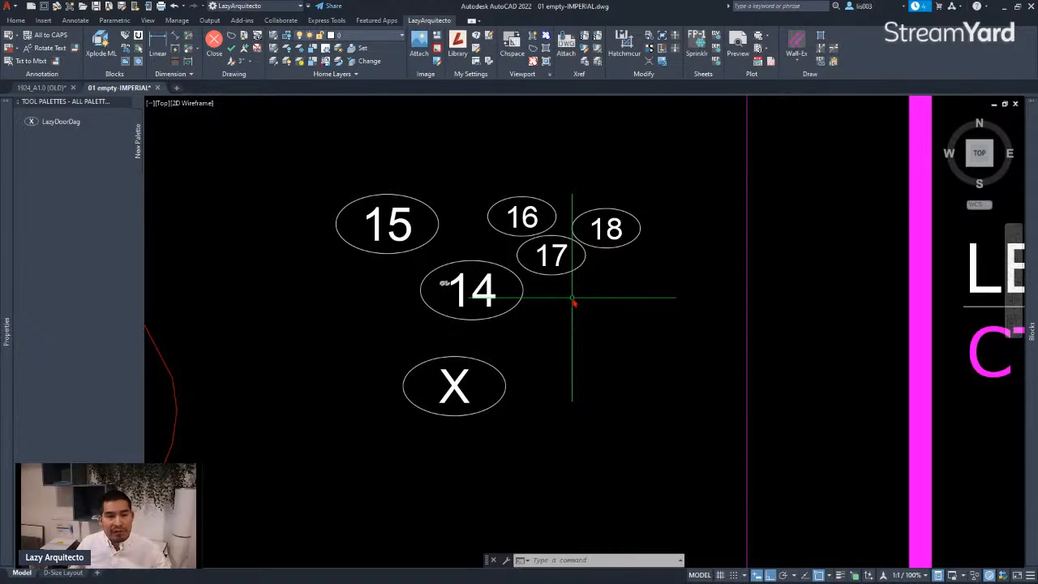
scroll(584, 376, "up", 3)
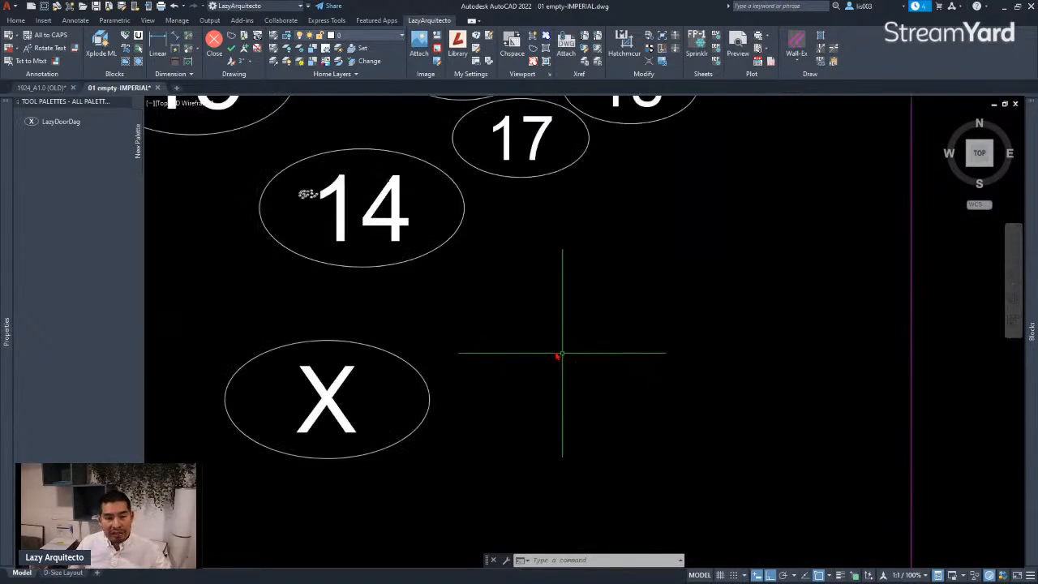
right_click(50, 124)
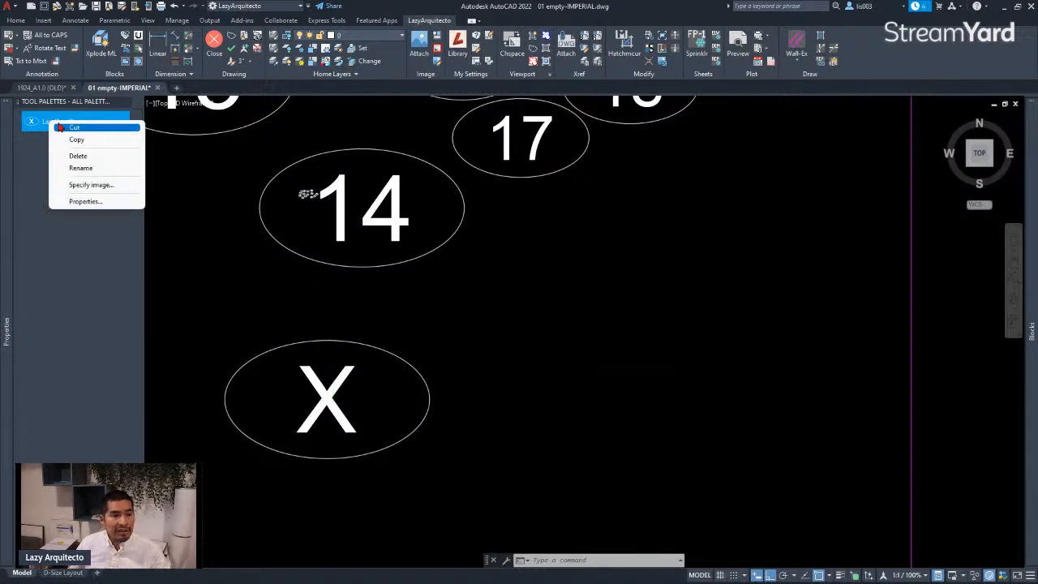
left_click(84, 202)
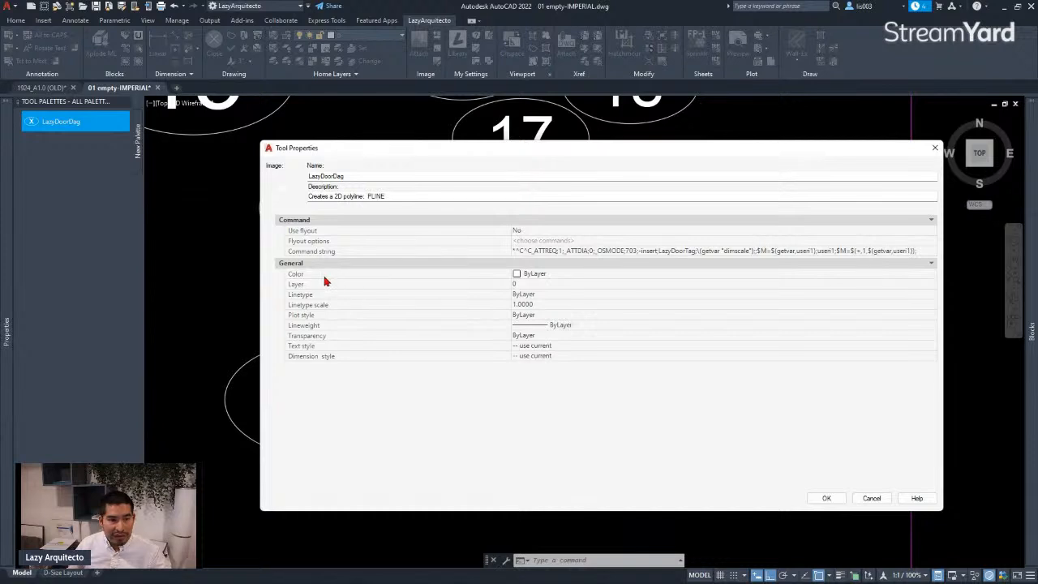
left_click(572, 252)
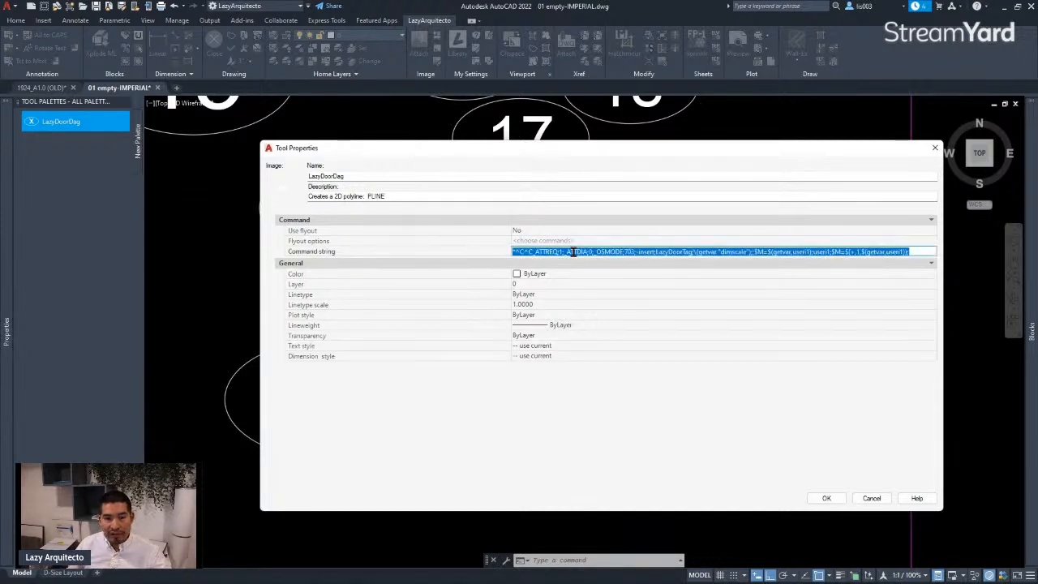
left_click(572, 251)
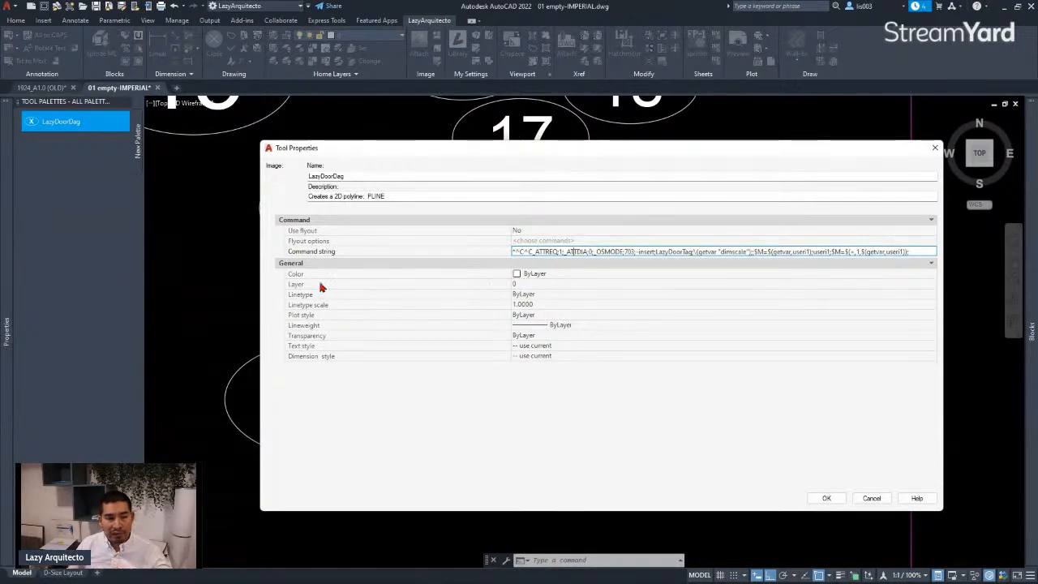
Step: Look through the layers available for the tool's Layer property and close the tool properties, leaving the layer at 0
left_click(482, 285)
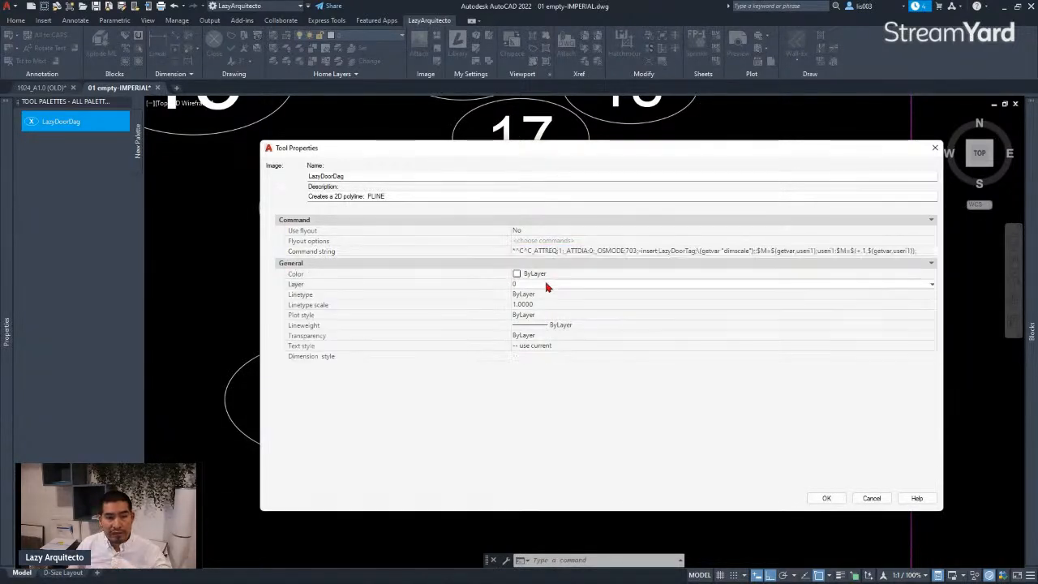
left_click(547, 286)
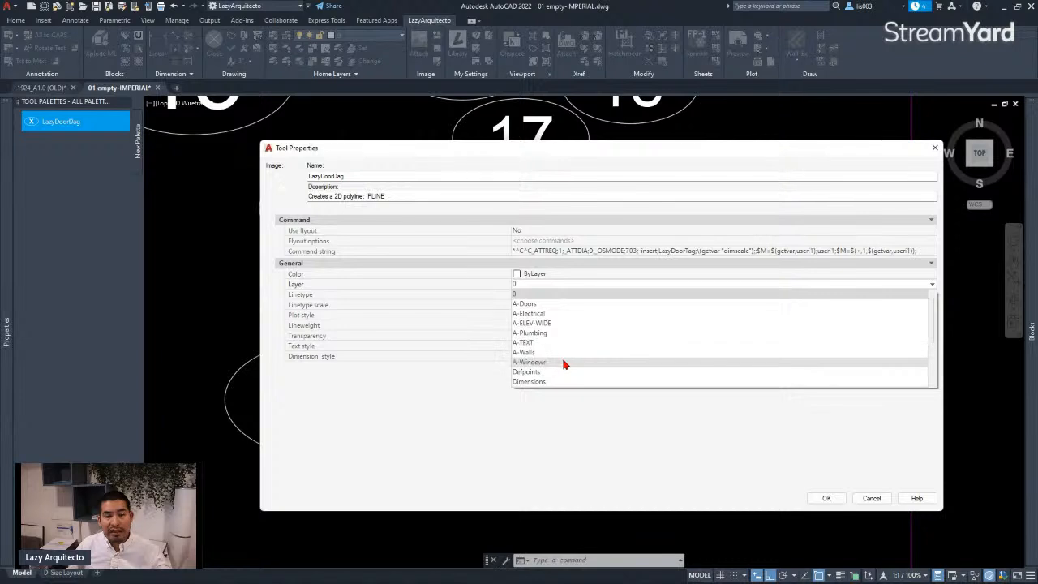
scroll(565, 365, "down", 3)
scroll(565, 361, "up", 4)
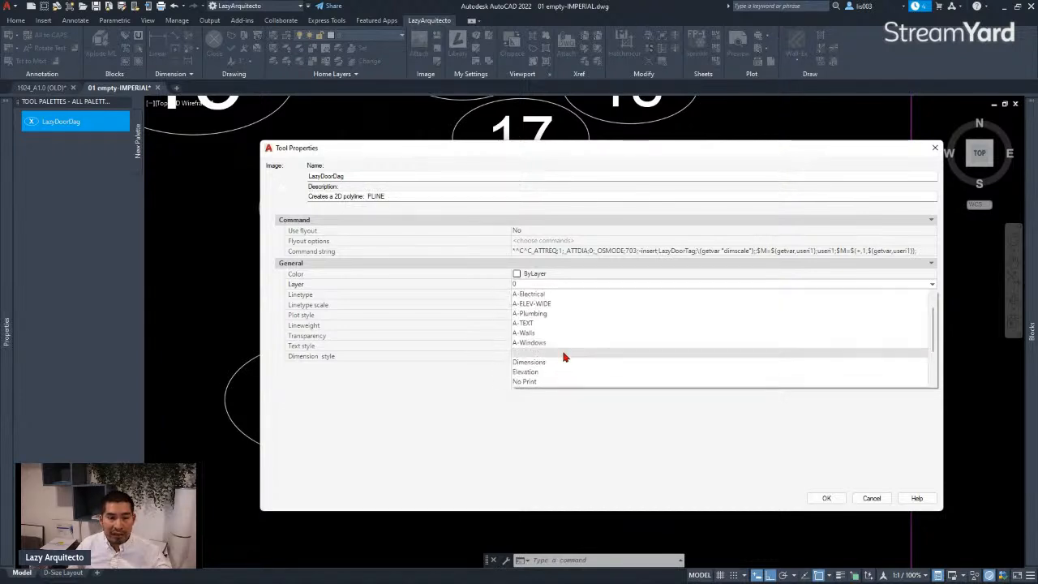
scroll(566, 334, "up", 1)
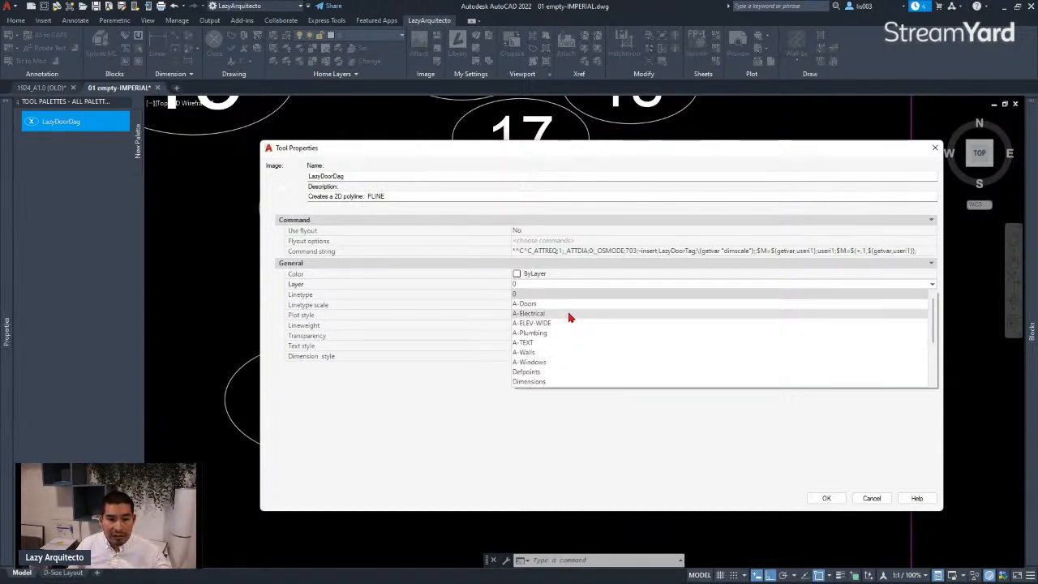
scroll(569, 325, "down", 3)
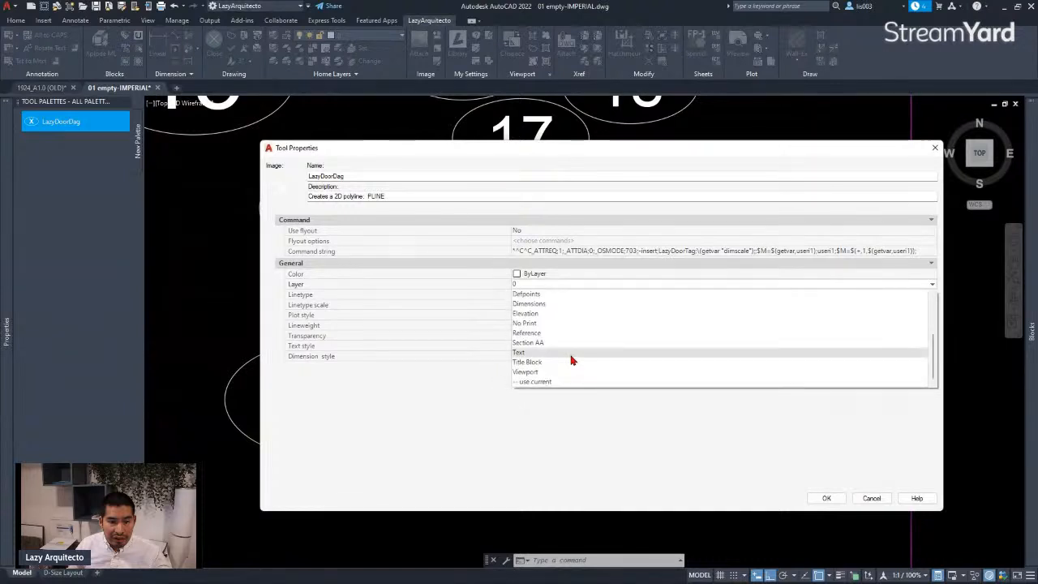
scroll(572, 359, "up", 3)
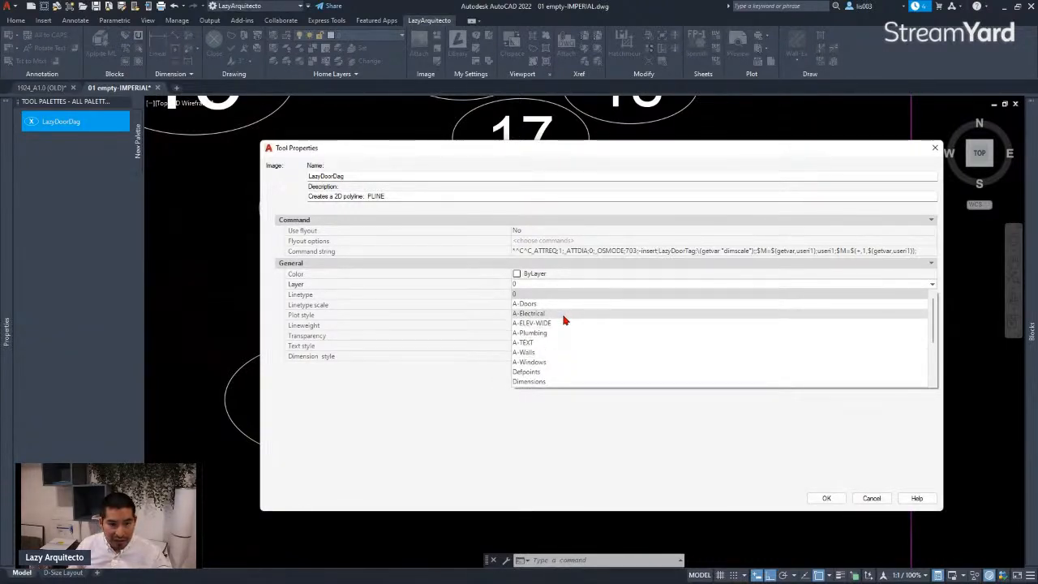
left_click(614, 364)
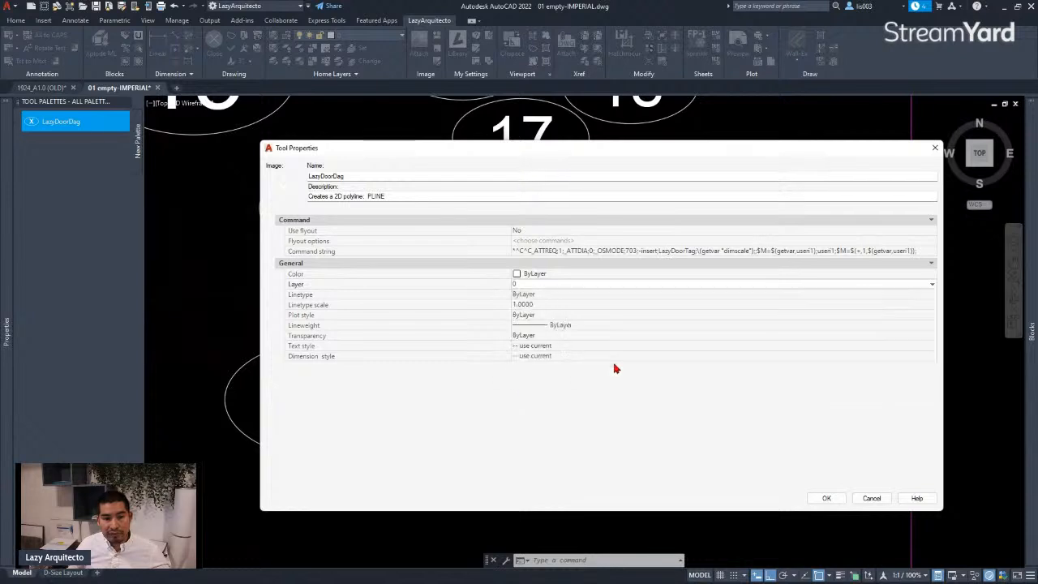
key("Return")
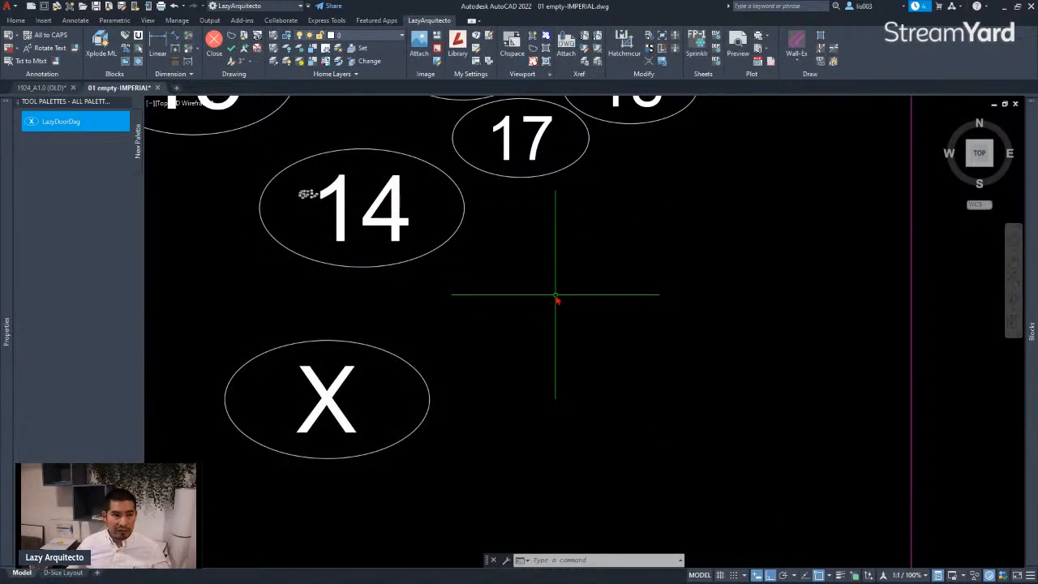
Step: Open the layer manager and create a new door tag layer with a name beginning A-DOOR-T
key("Return")
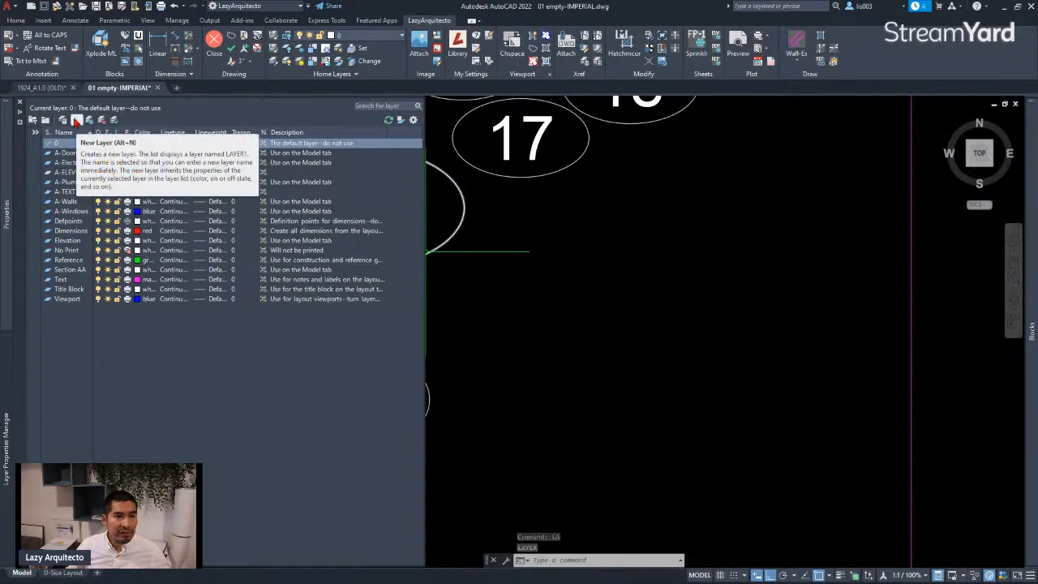
left_click(76, 120)
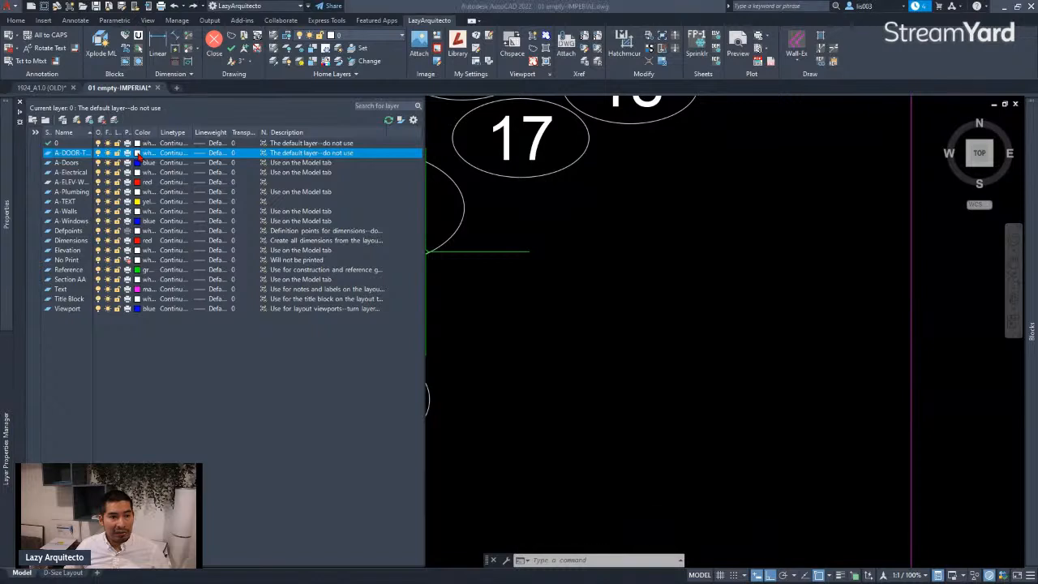
Step: Set the new door tag layer's colour to yellow and close the layer manager
left_click(138, 156)
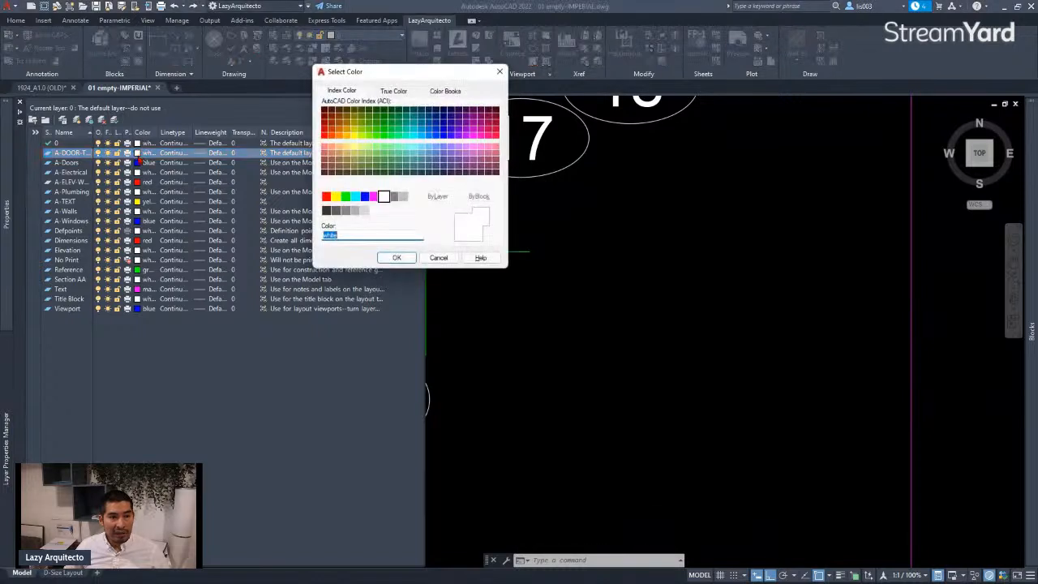
left_click(336, 197)
left_click(396, 258)
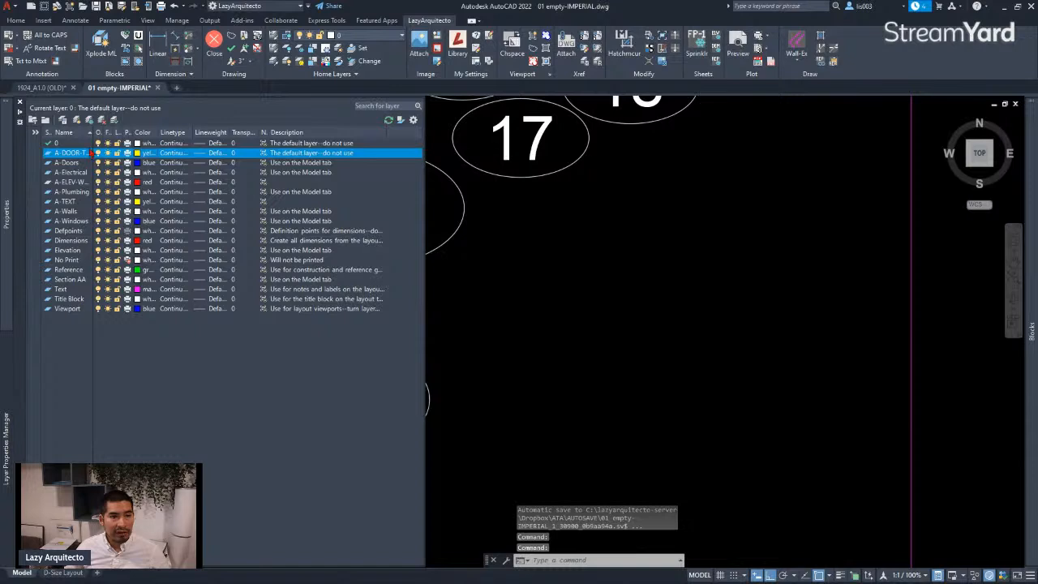
left_click(21, 102)
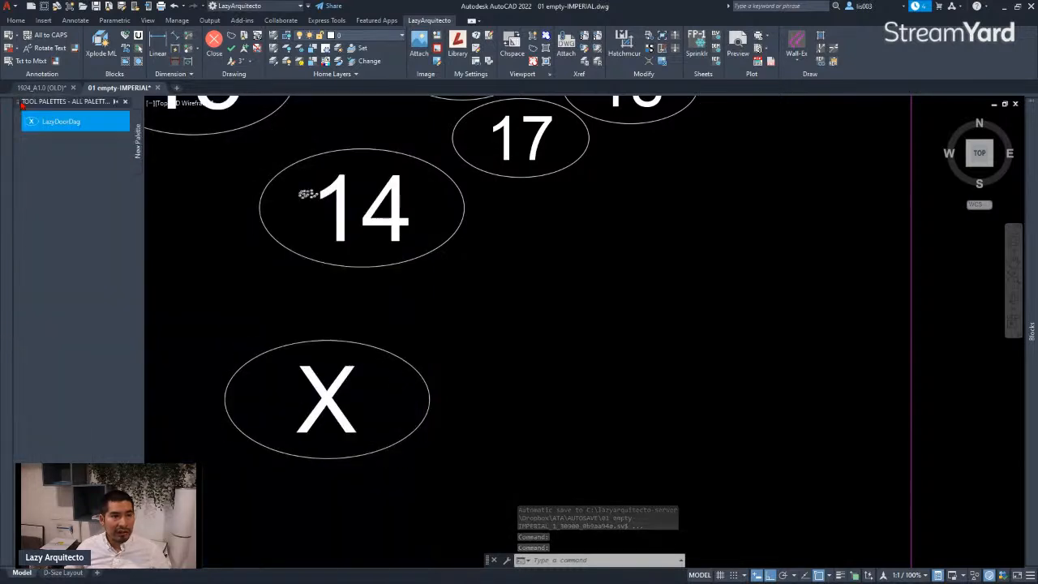
Step: Set the LazyDoorDag palette tool's Layer property to A-DOOR-TAG and accept the tool properties
right_click(68, 127)
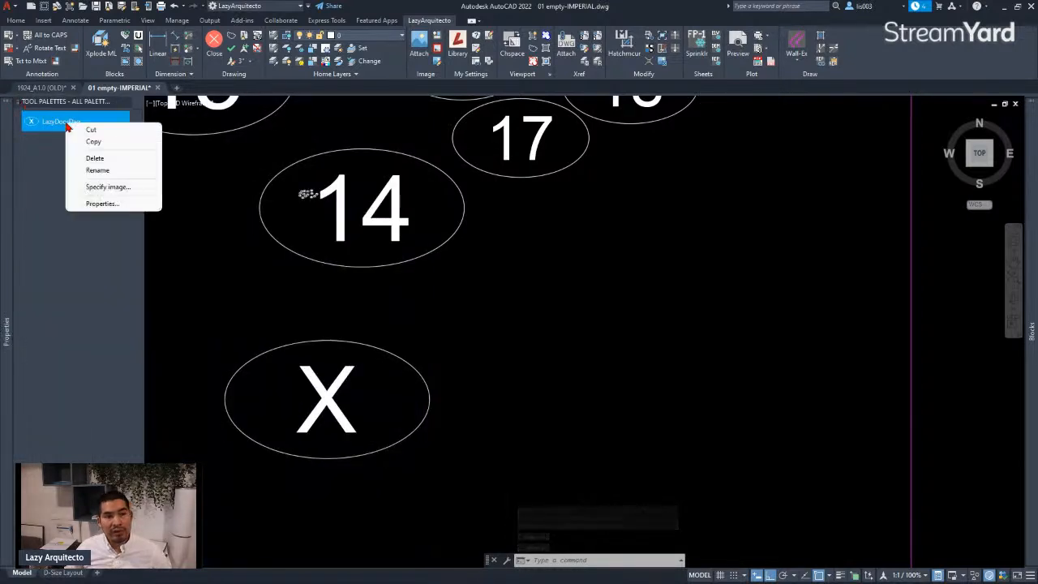
left_click(98, 204)
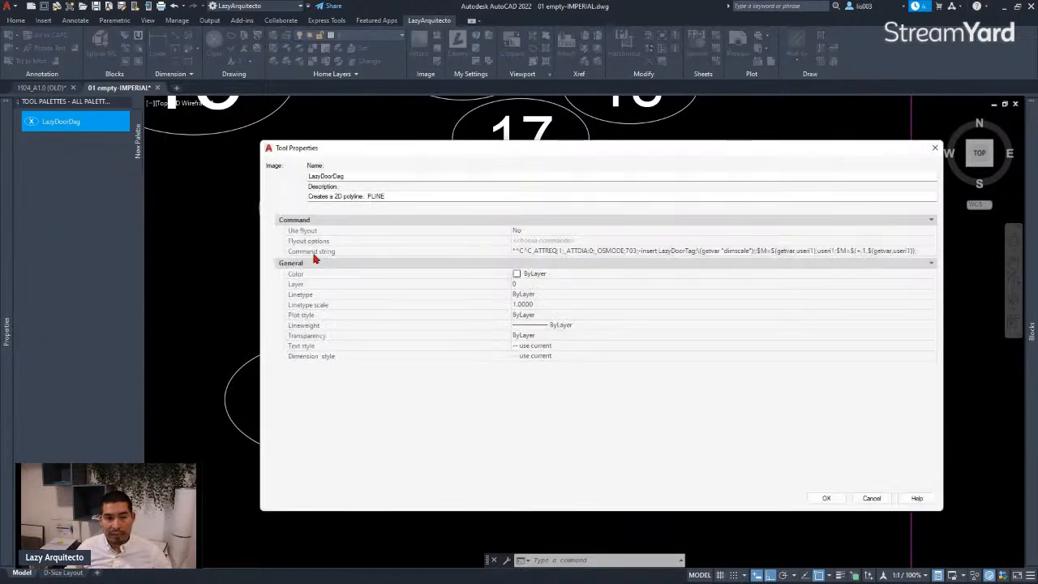
left_click(532, 285)
left_click(535, 285)
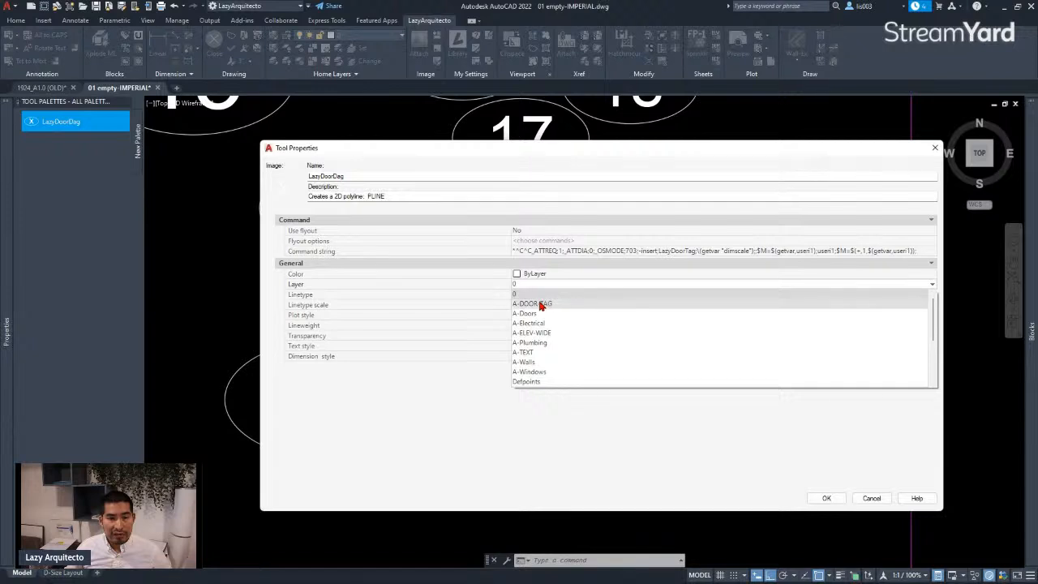
left_click(537, 304)
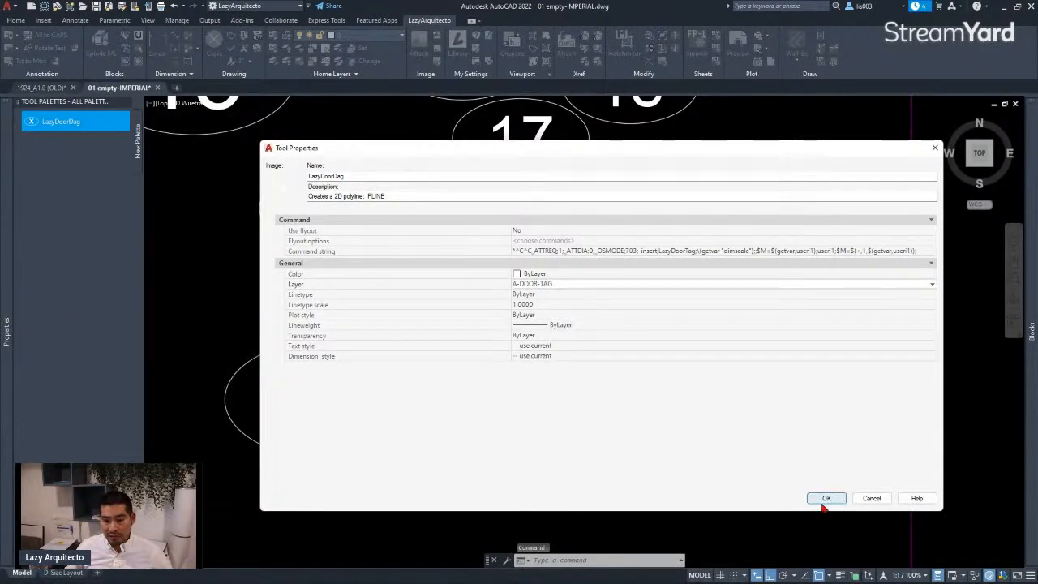
left_click(825, 500)
Step: Insert three door tags in the empty area below the X tag with the LazyDoorDag tool, then end the insertion
scroll(520, 405, "down", 6)
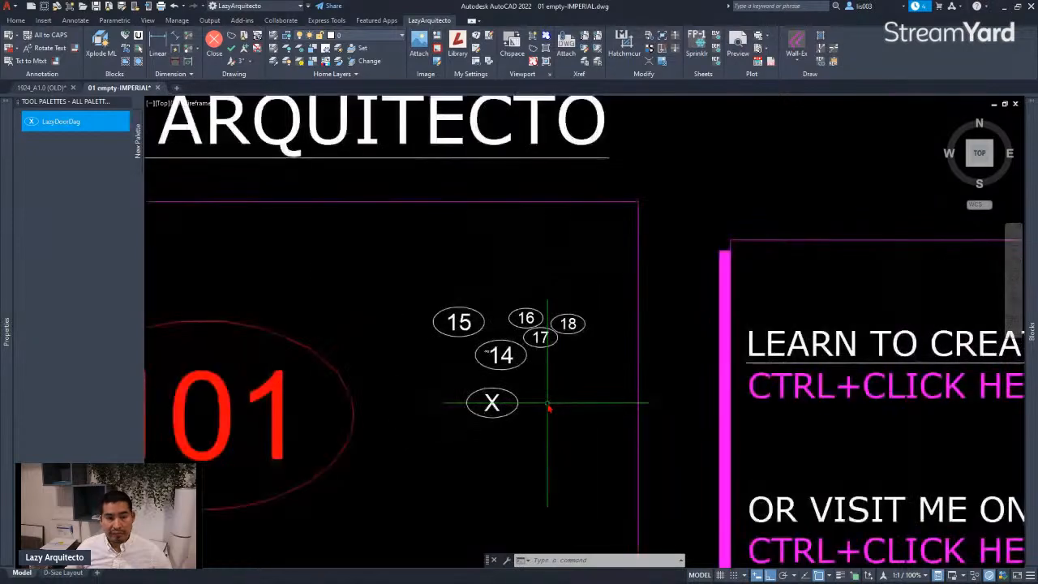
middle_click_drag(514, 392, 473, 282)
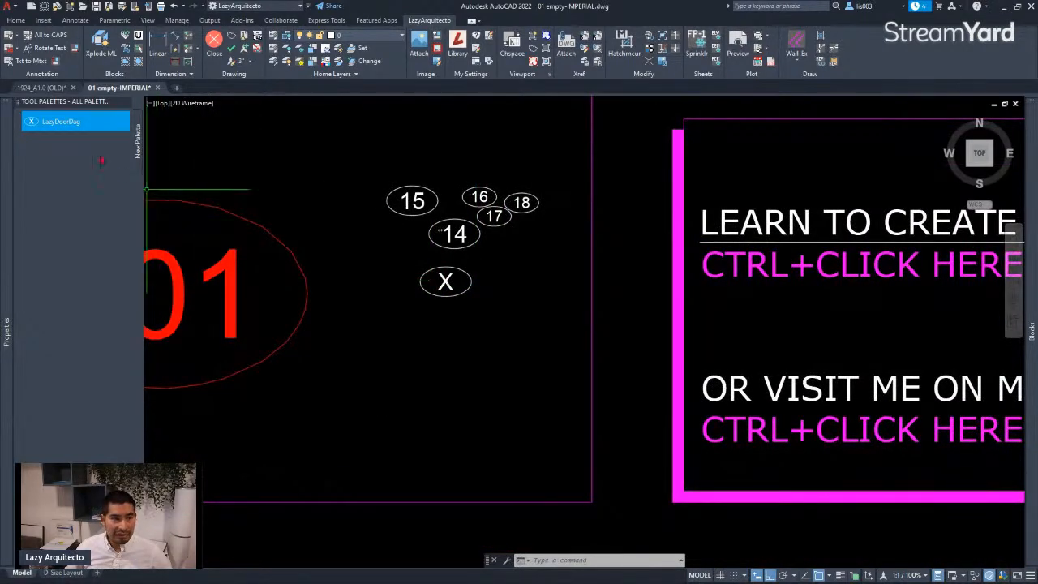
left_click(57, 125)
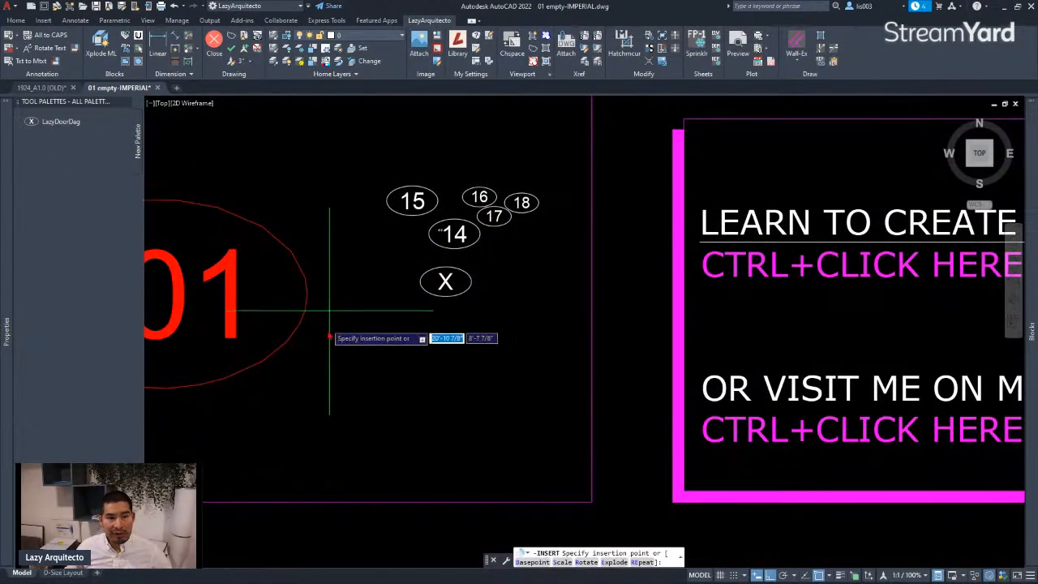
left_click(451, 368)
scroll(417, 385, "up", 6)
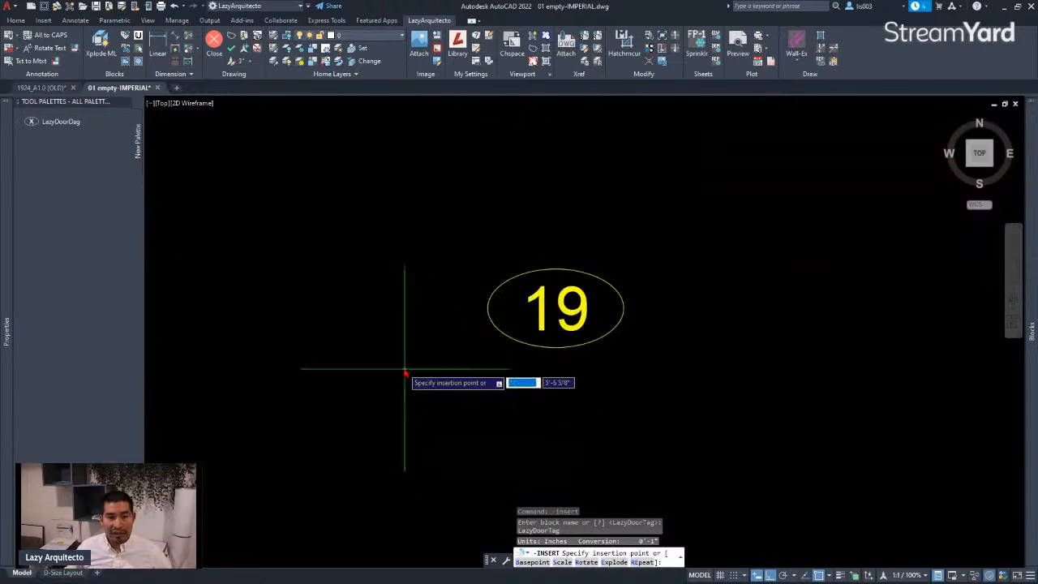
left_click(395, 358)
left_click(344, 448)
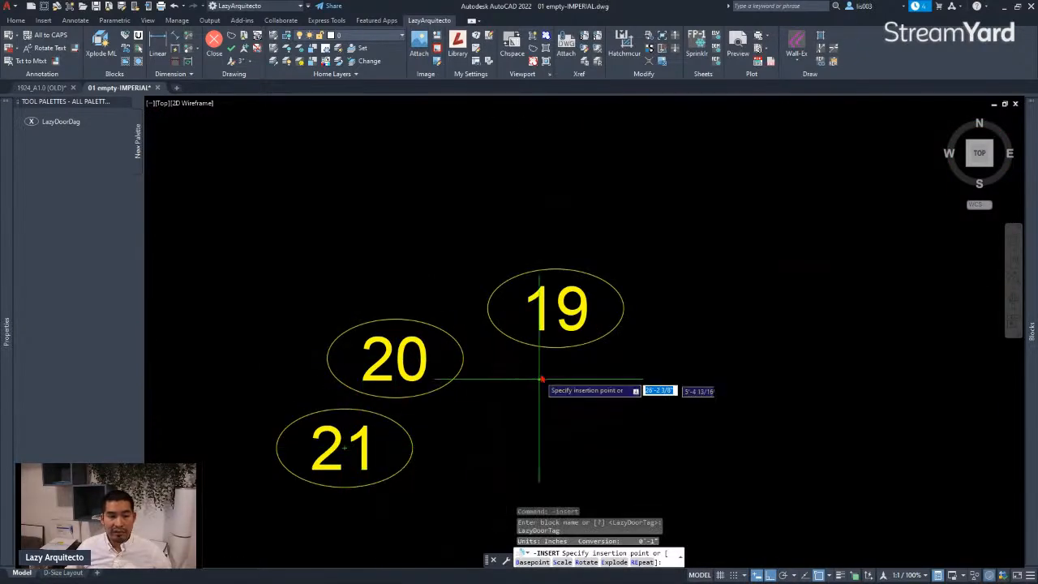
key("Escape")
Step: Select door tag 19 to check its layer, then clear the selection
left_click(538, 351)
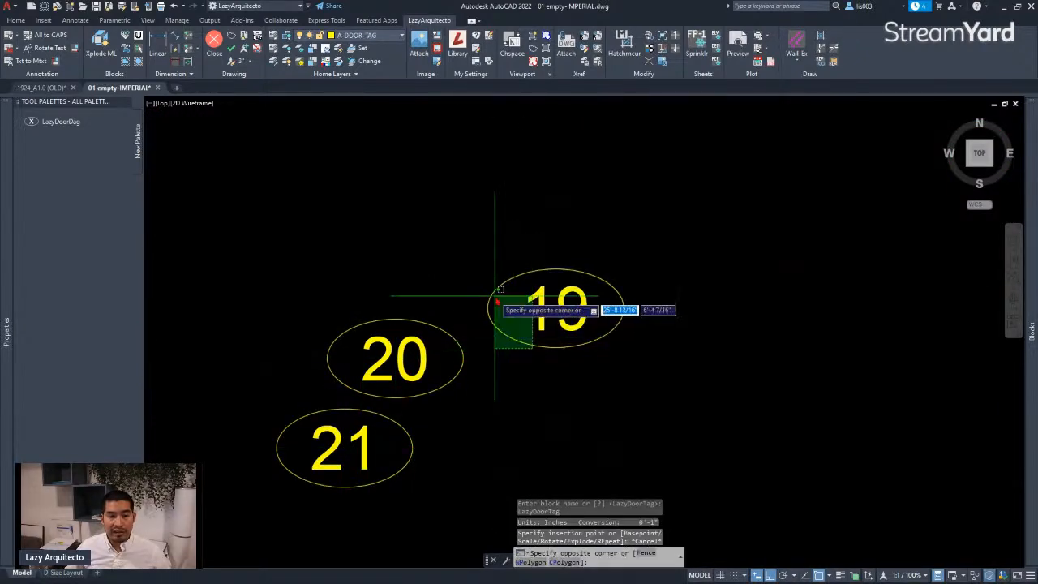
left_click(490, 299)
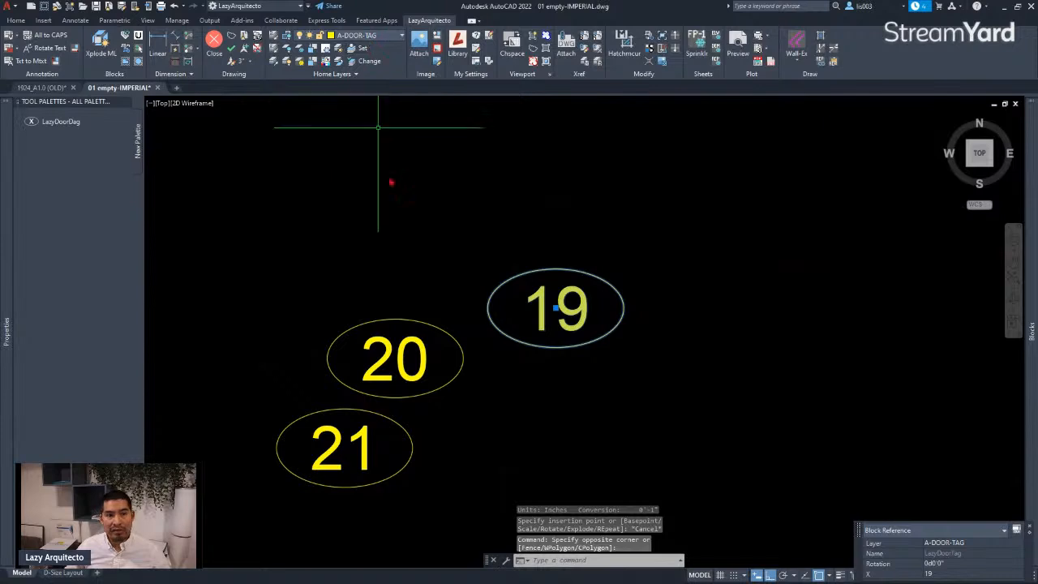
key("Escape")
Step: Copy door tag 19 and paste it into the 1924_A1.0 (OLD) drawing, beside the red 101 tag at the door
scroll(432, 284, "down", 3)
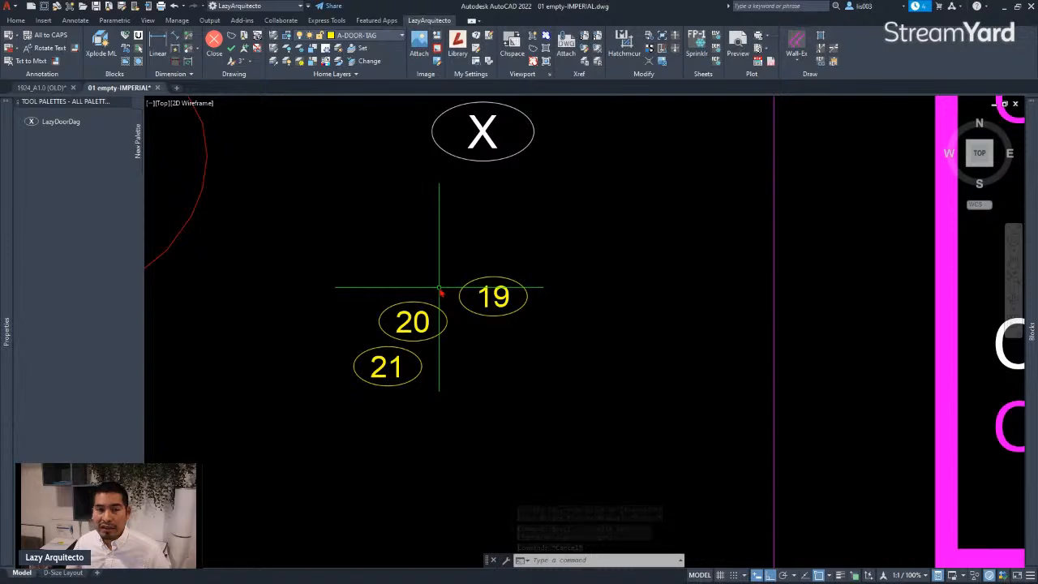
scroll(519, 318, "down", 5)
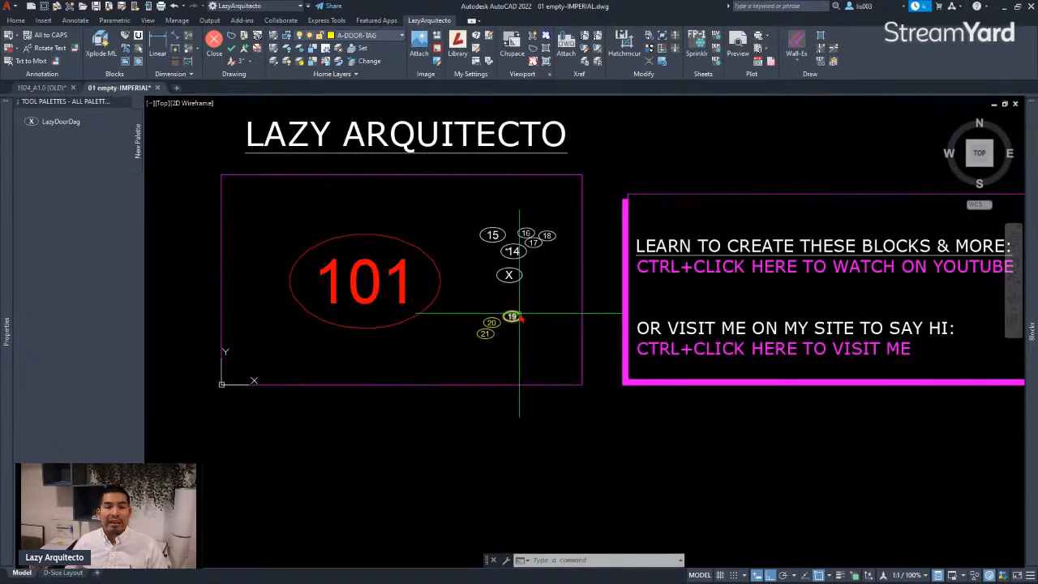
middle_click_drag(520, 318, 437, 268)
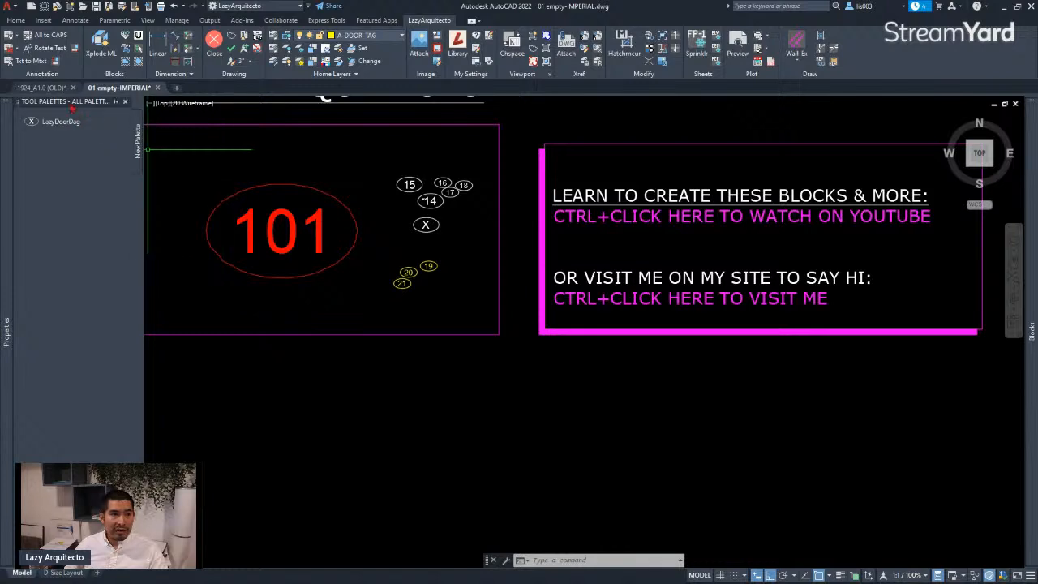
left_click(430, 265)
key("ctrl+c")
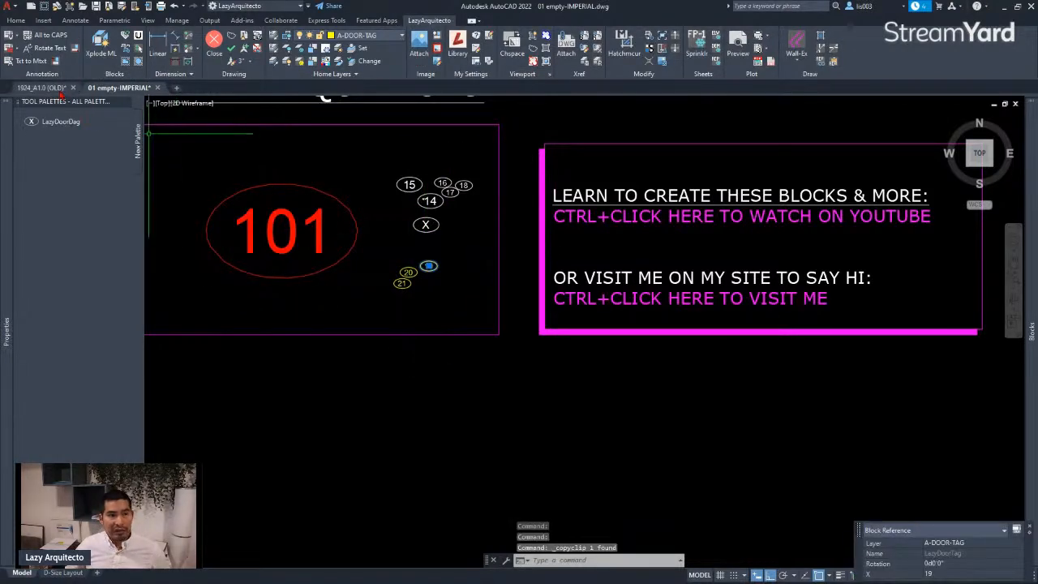
left_click(53, 90)
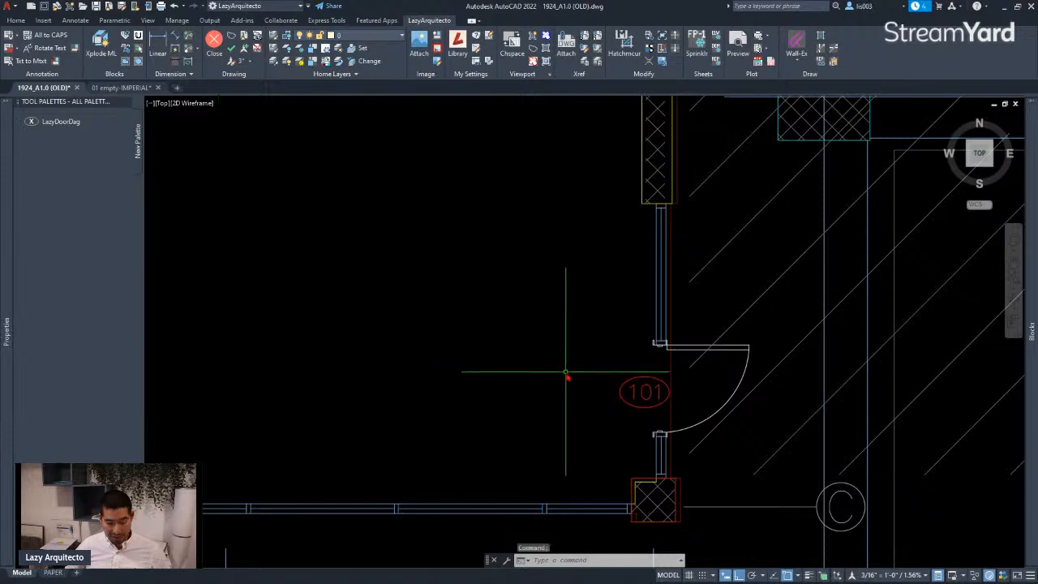
key("ctrl+v")
scroll(577, 382, "up", 3)
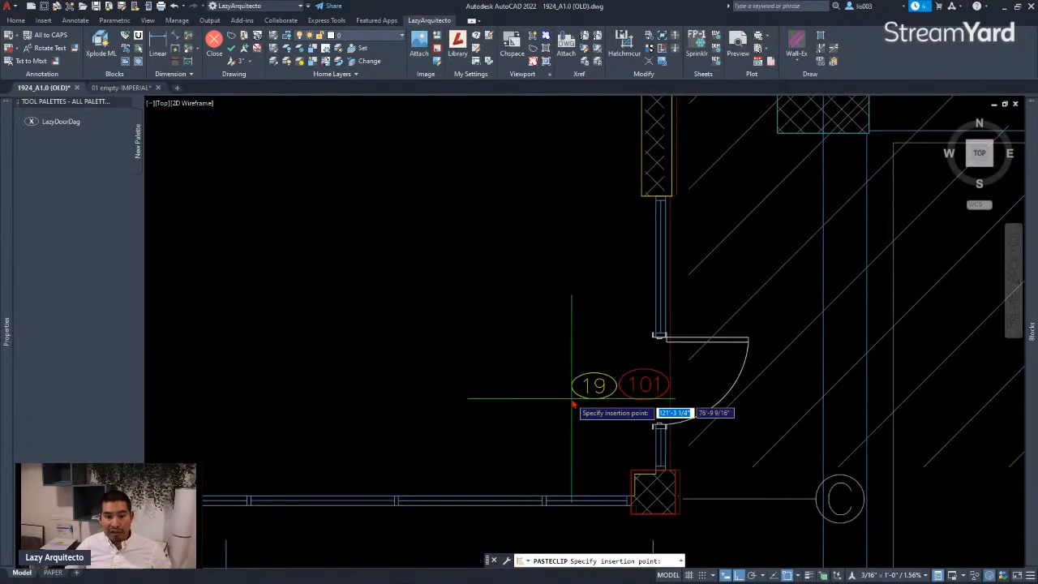
left_click(567, 398)
Step: Delete the red 101 door tag and move tag 19 closer to the door opening
left_click(641, 381)
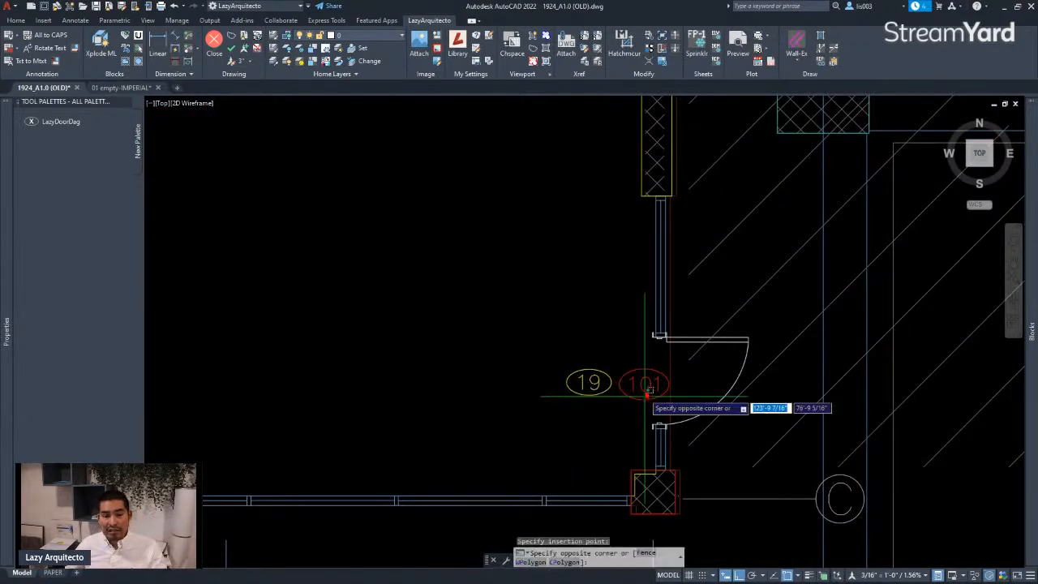
left_click(637, 386)
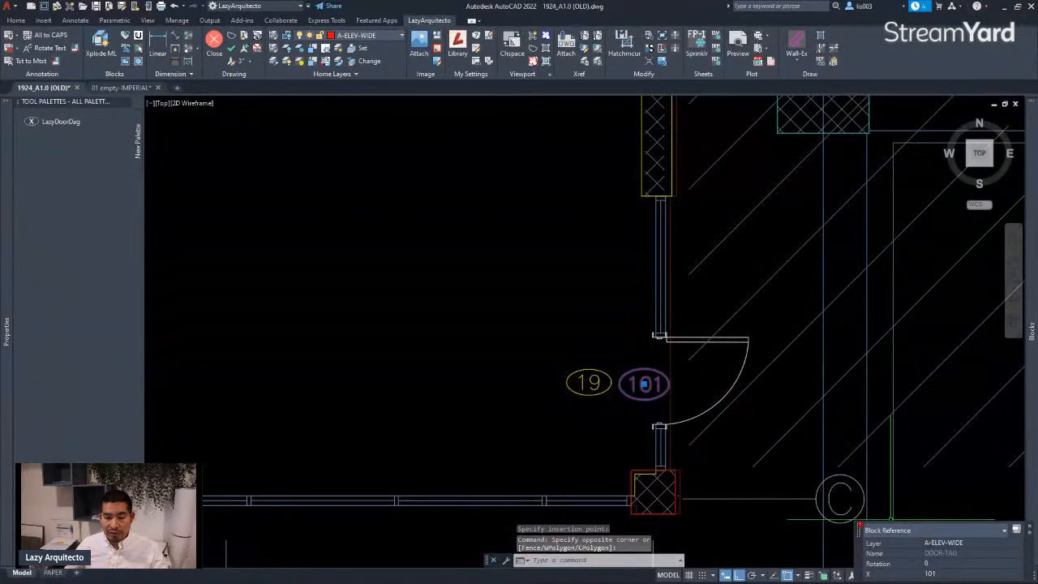
key("Delete")
left_click(590, 382)
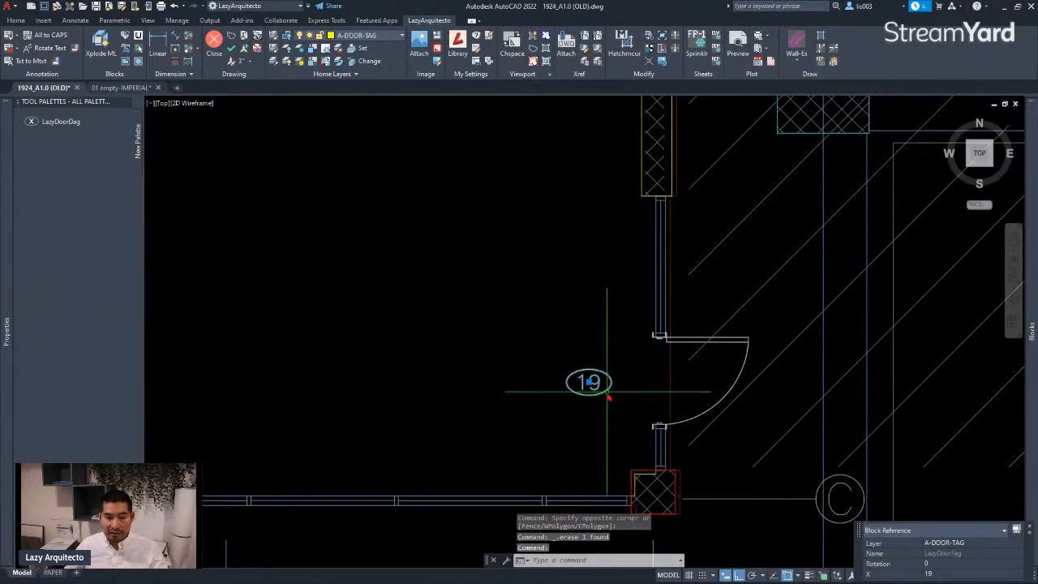
left_click_drag(607, 392, 638, 393)
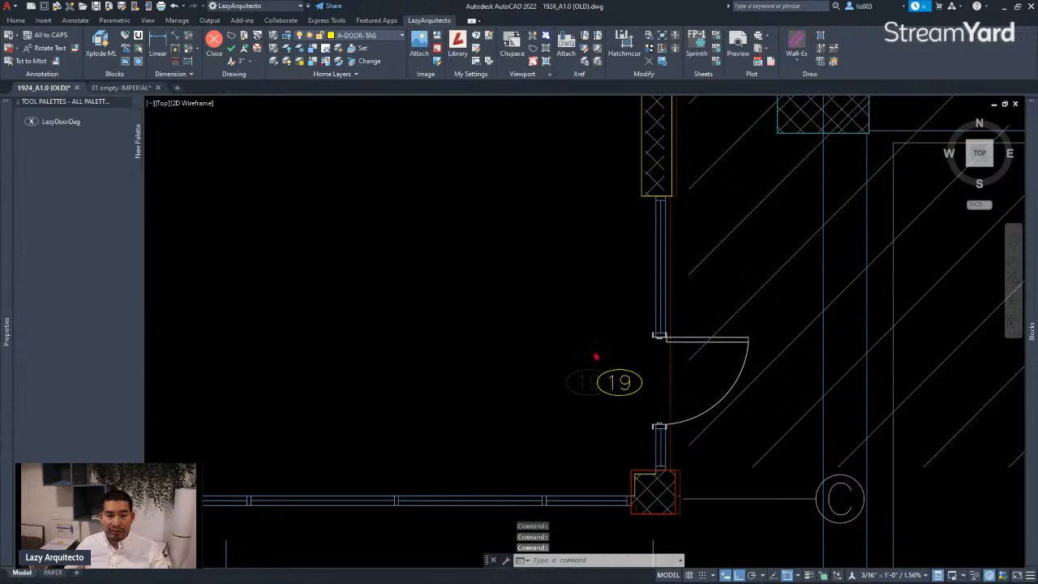
Step: Zoom 1924_A1.0 (OLD).dwg to its extents, then close it and 01 empty-IMPERIAL.dwg, saving the changes to both
middle_click(378, 254)
middle_click(379, 254)
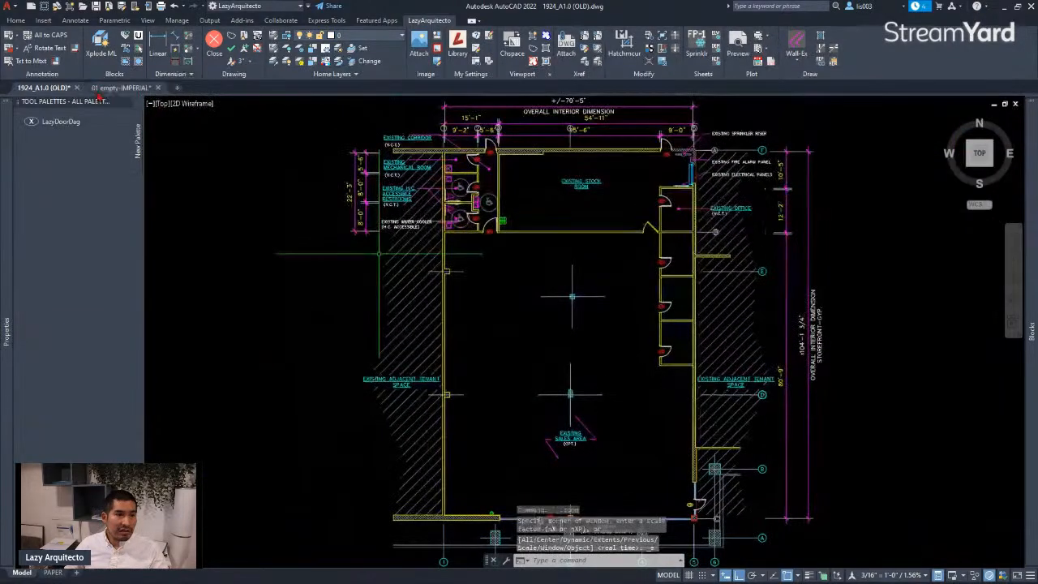
left_click(77, 88)
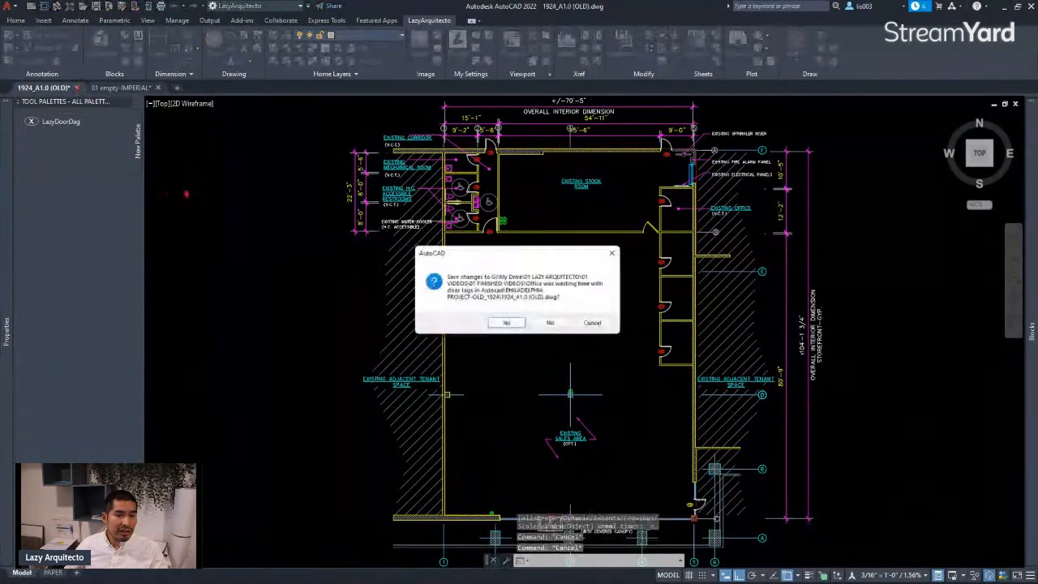
left_click(511, 326)
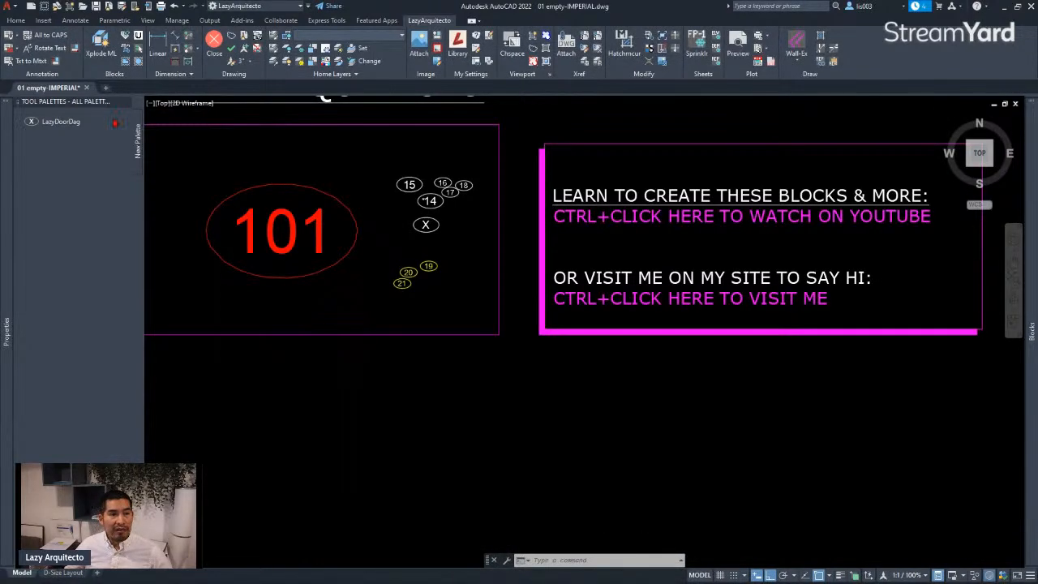
left_click(86, 87)
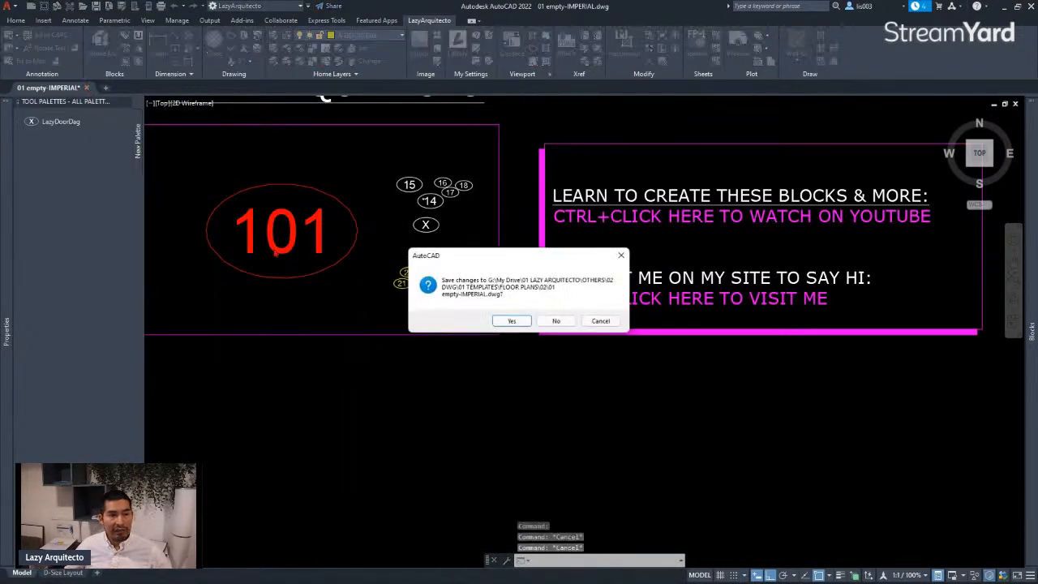
left_click(513, 322)
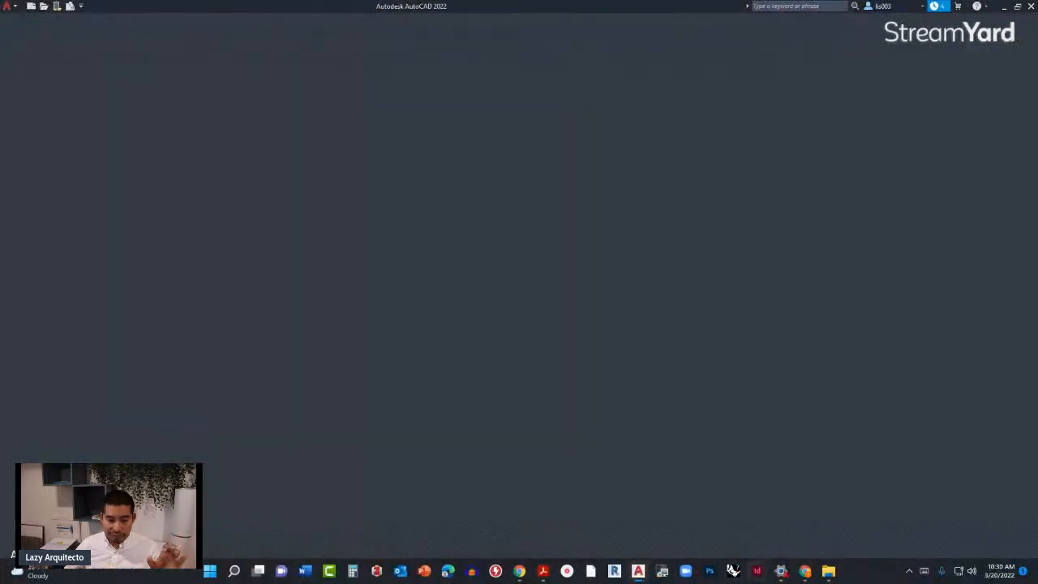
Step: Switch to File Explorer and open the PHILADELPHIA PROJECT-NEW_1556 folder inside the door tags video folder
mouse_move(829, 571)
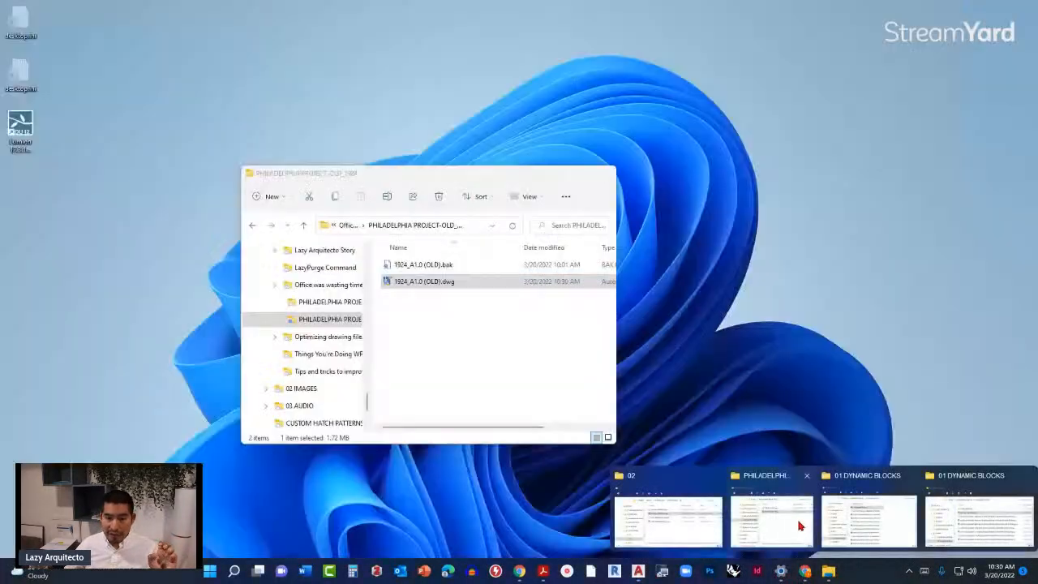
left_click(804, 535)
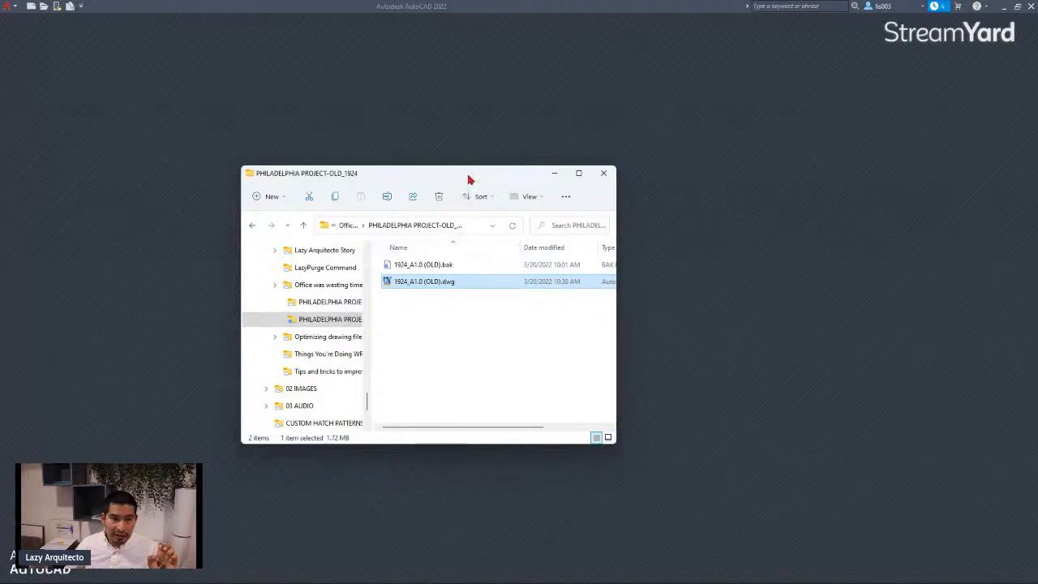
left_click_drag(468, 179, 589, 210)
left_click(600, 352)
key("alt+Up")
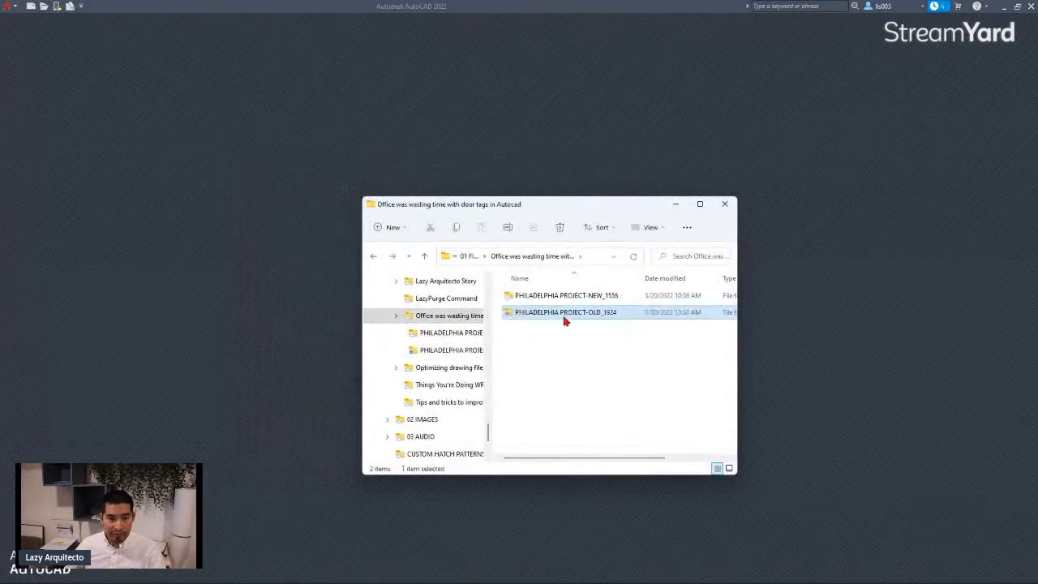
double_click(565, 299)
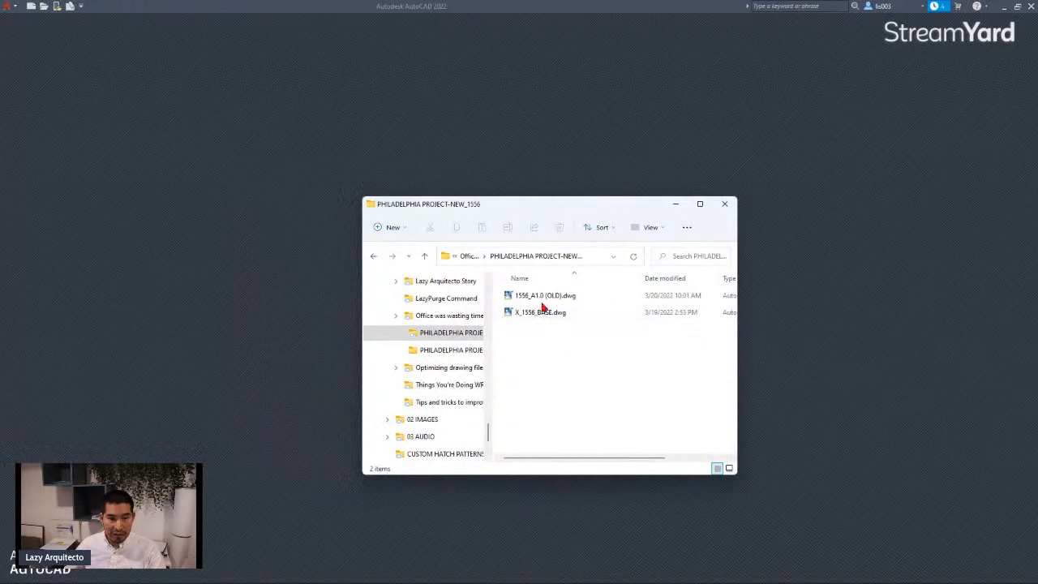
Step: Delete 1556_A1.0 (OLD).dwg from the folder and return to the parent folder
left_click(544, 300)
key("Delete")
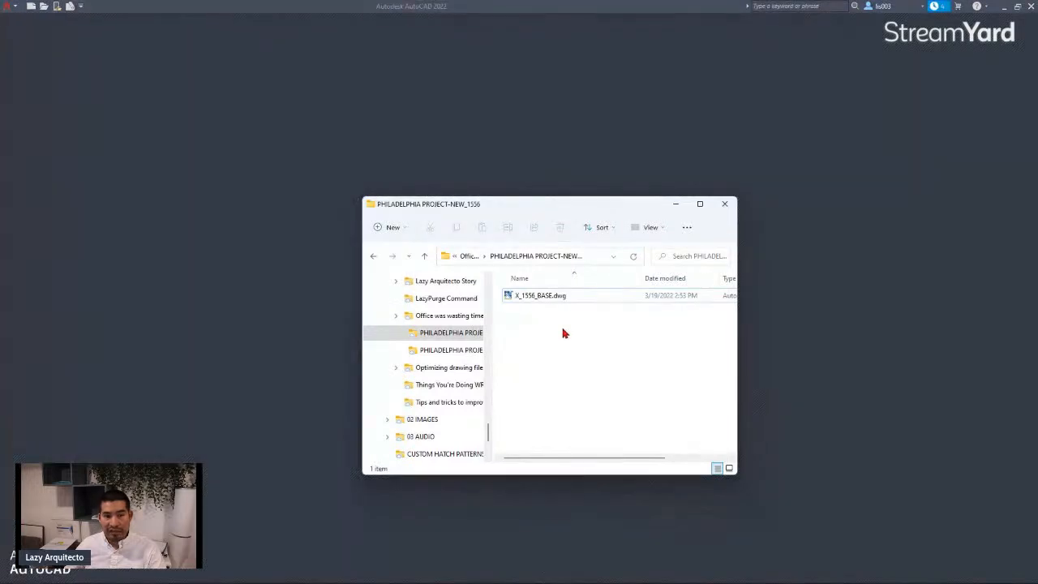
key("alt+Up")
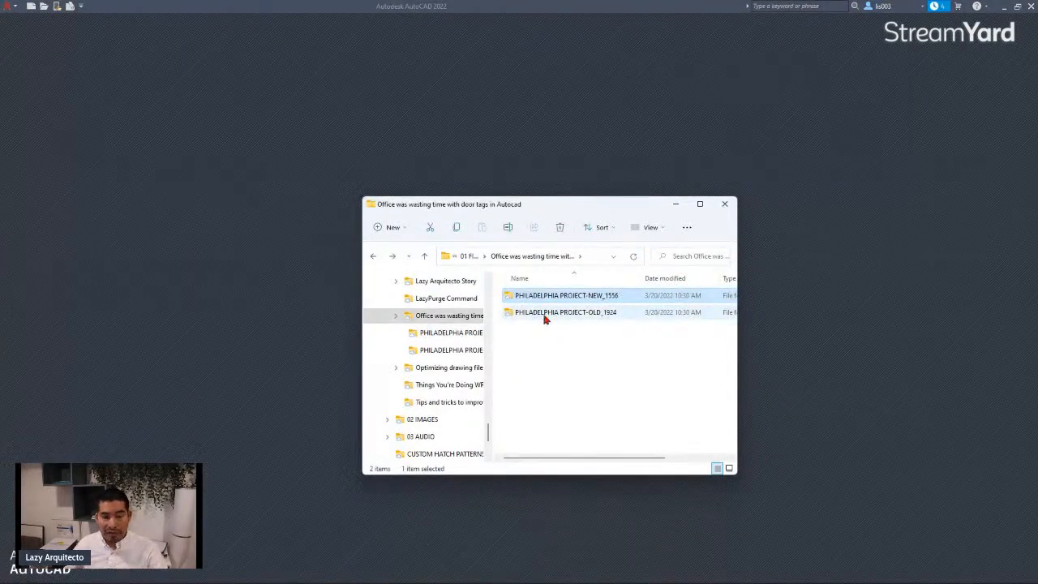
Step: Copy 1924_A1.0 (OLD).dwg from the PHILADELPHIA PROJECT-OLD_1924 folder into the PHILADELPHIA PROJECT-NEW_1556 folder
mouse_move(551, 320)
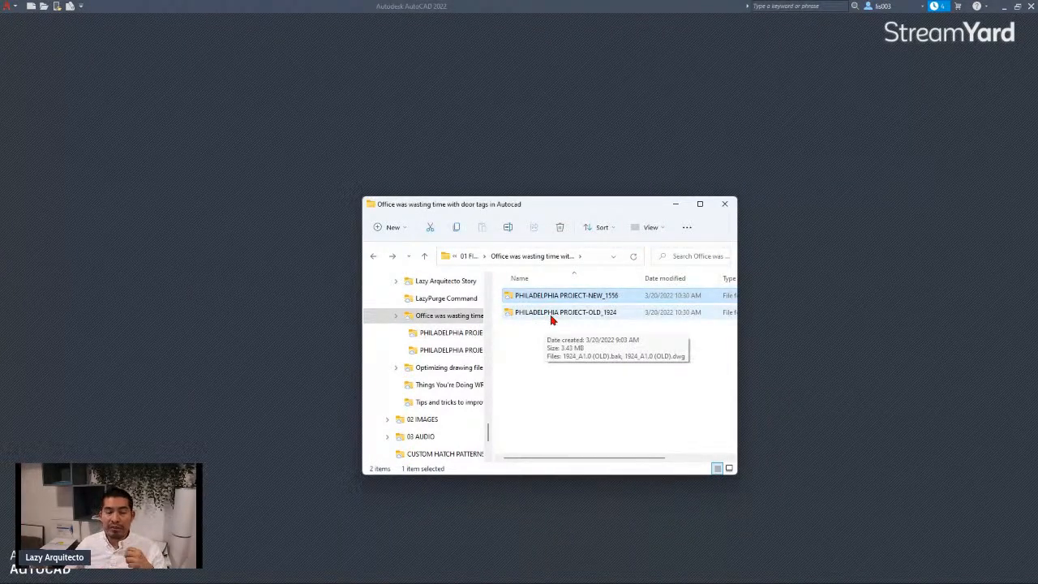
double_click(552, 313)
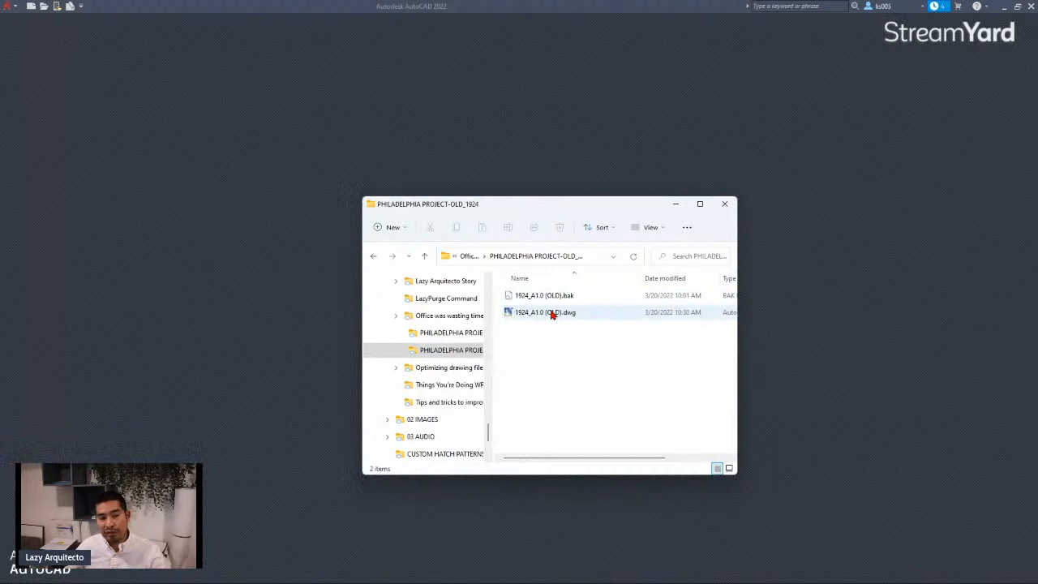
left_click(550, 315)
right_click(542, 318)
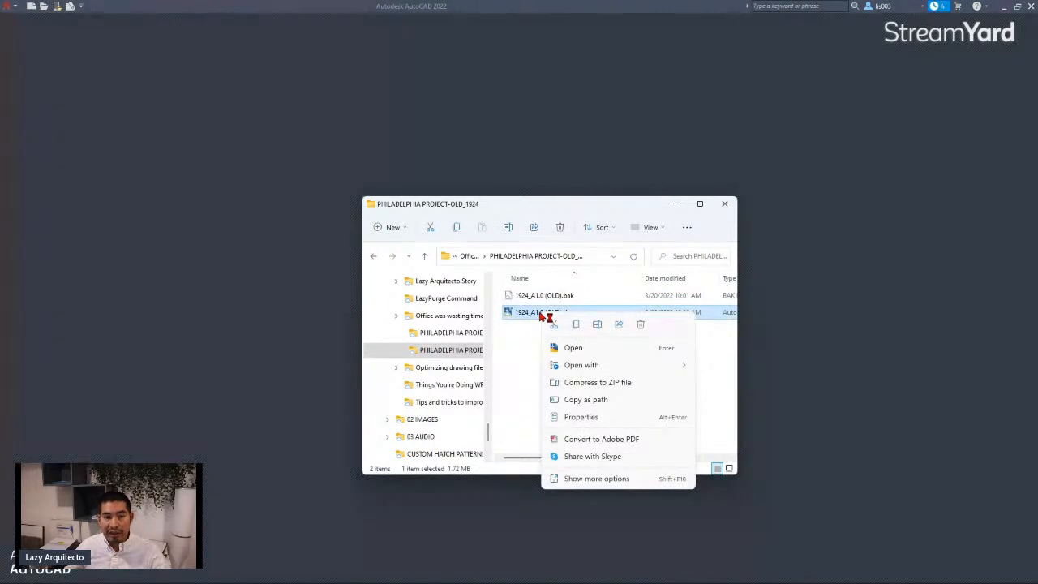
left_click(576, 325)
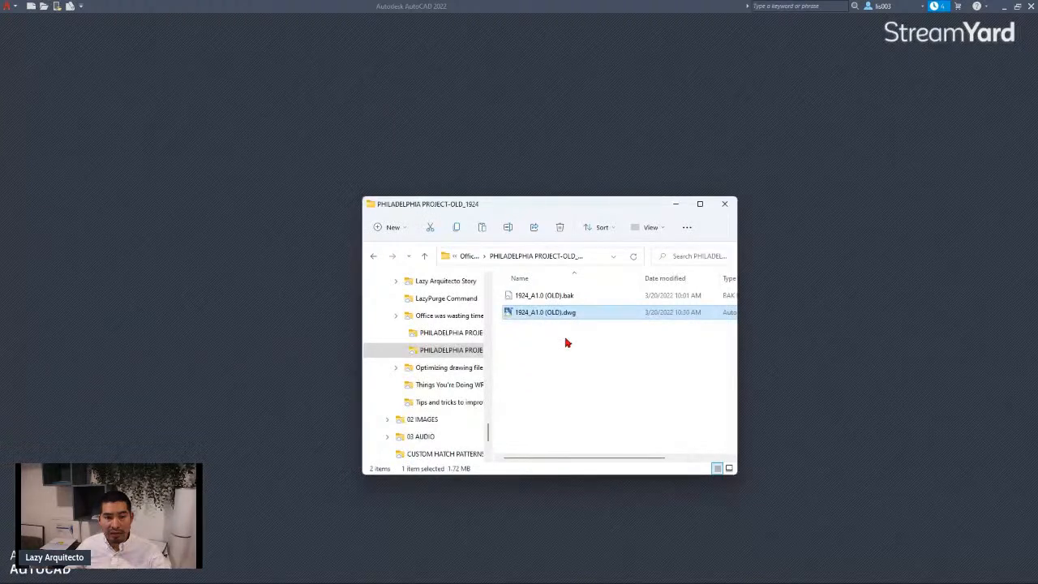
key("alt+Up")
double_click(557, 299)
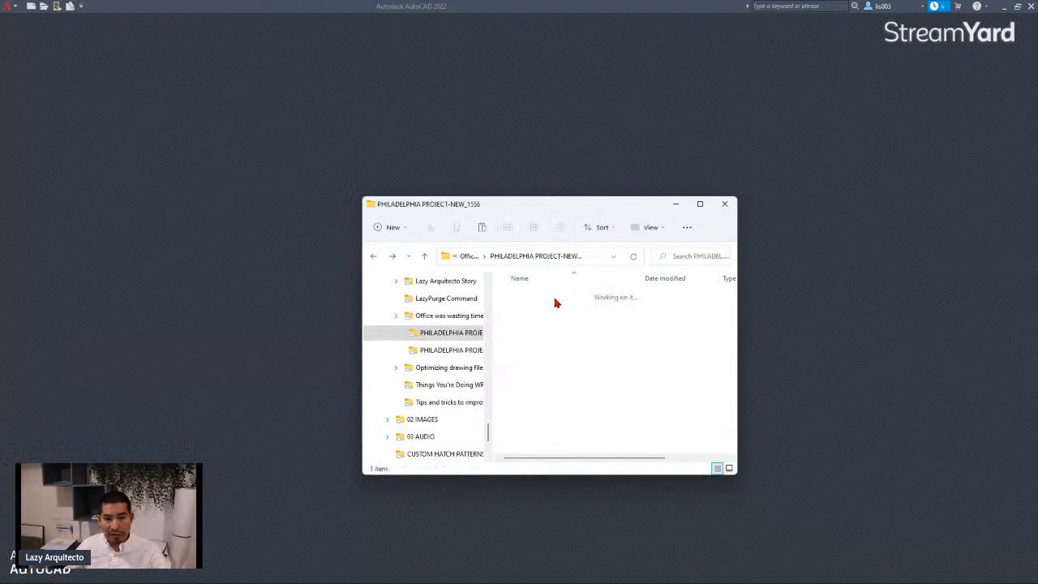
right_click(561, 334)
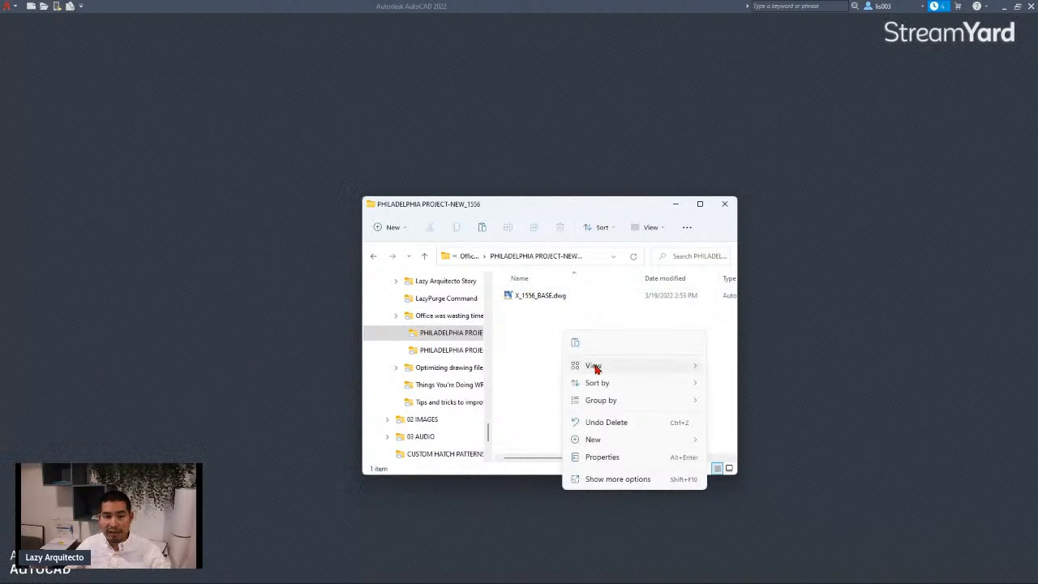
left_click(579, 346)
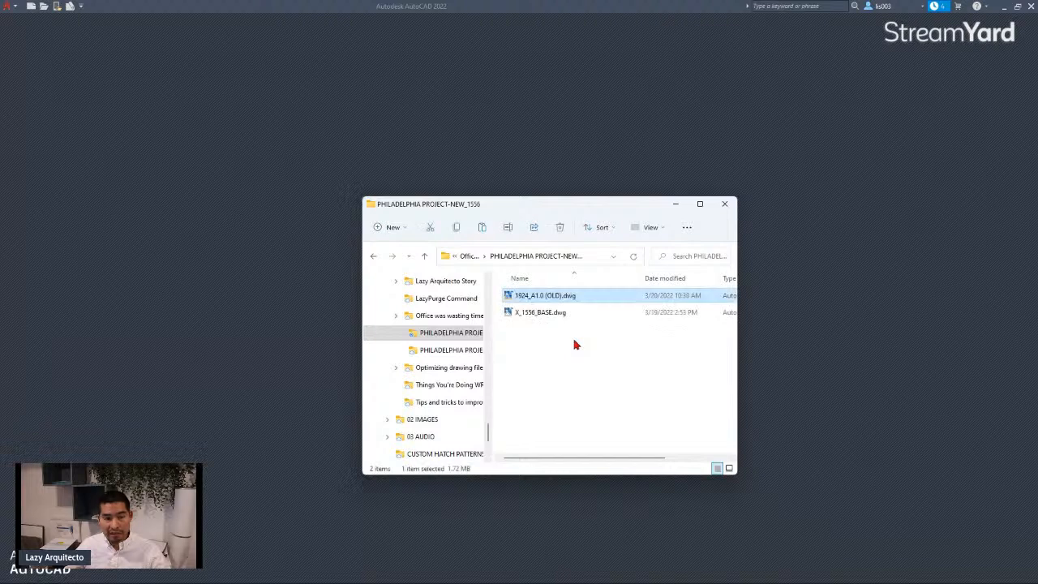
Step: Rename the copied drawing as 1556_A1.0.dwg and open it in AutoCAD
left_click(533, 296)
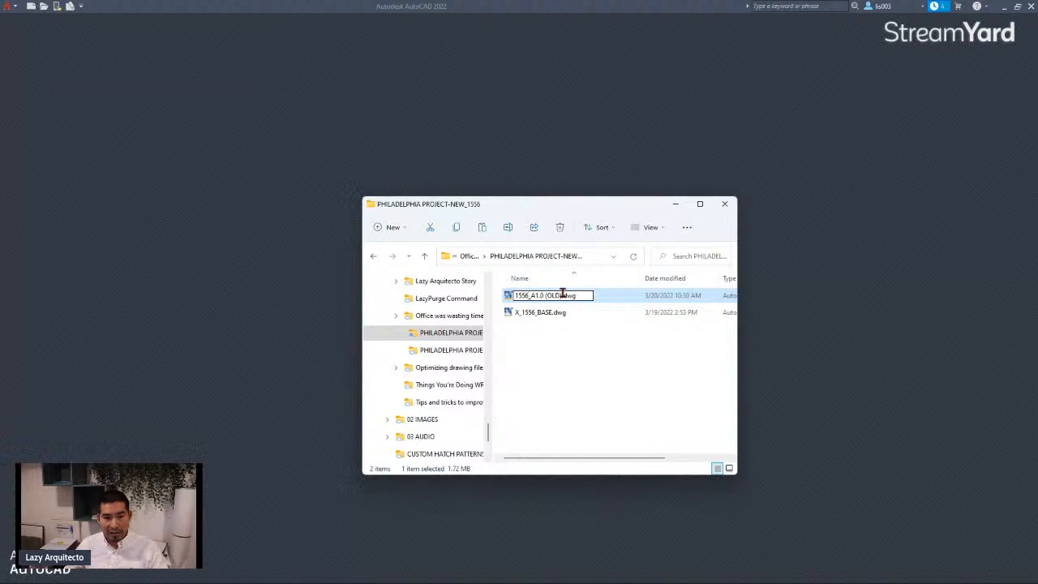
key("BackSpace")
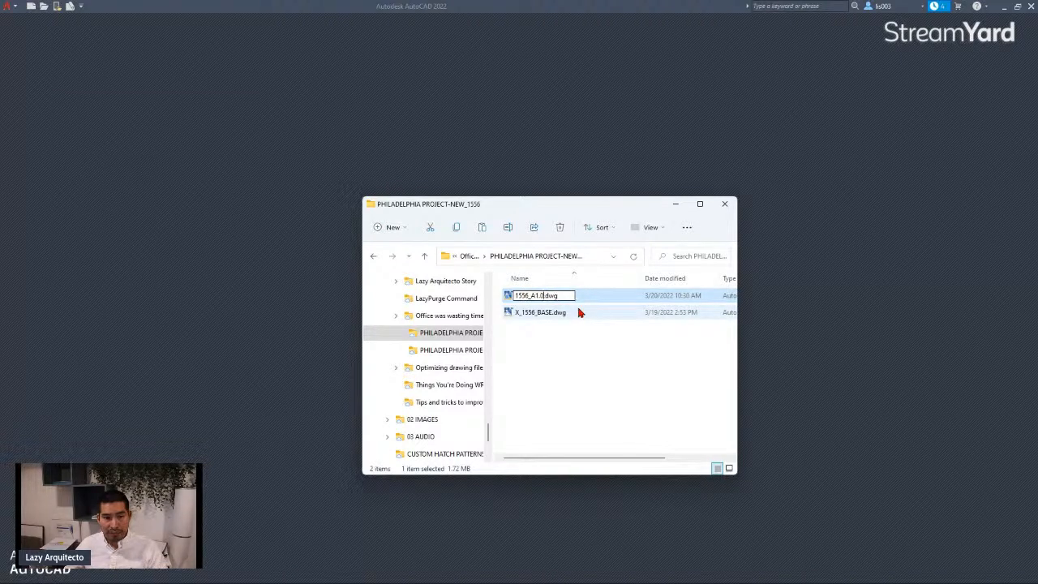
key("Return")
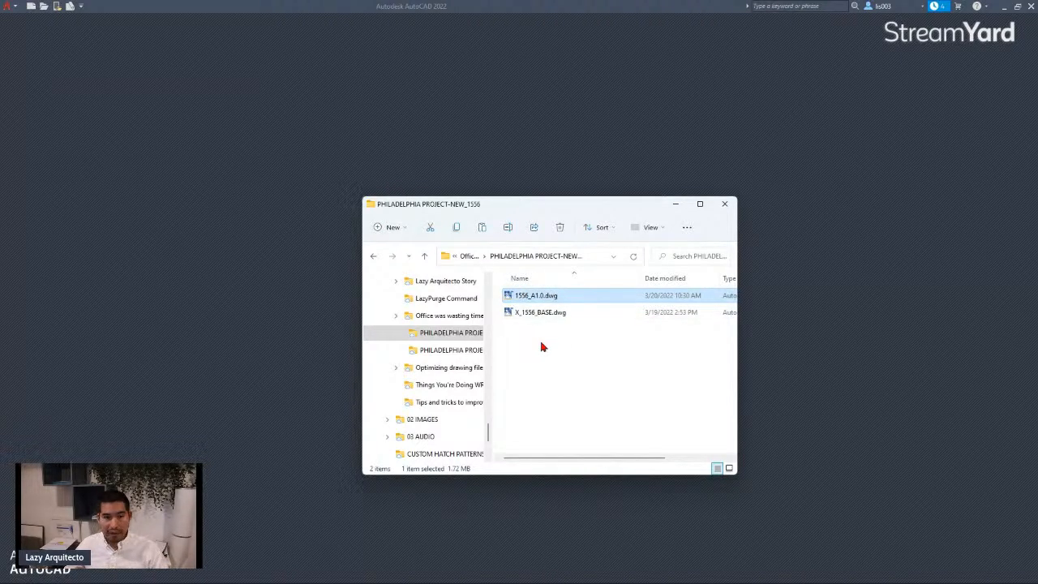
key("Return")
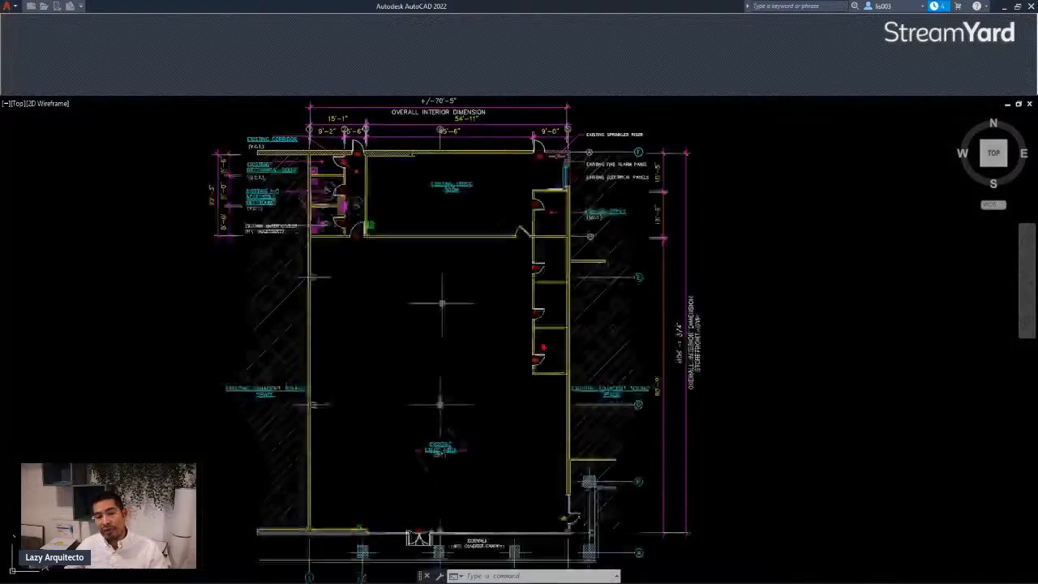
Step: Attach X_1556_BASE.dwg from the PHILADELPHIA PROJECT-NEW_1556 folder as an external reference in the empty area beside the existing plan
scroll(413, 341, "down", 3)
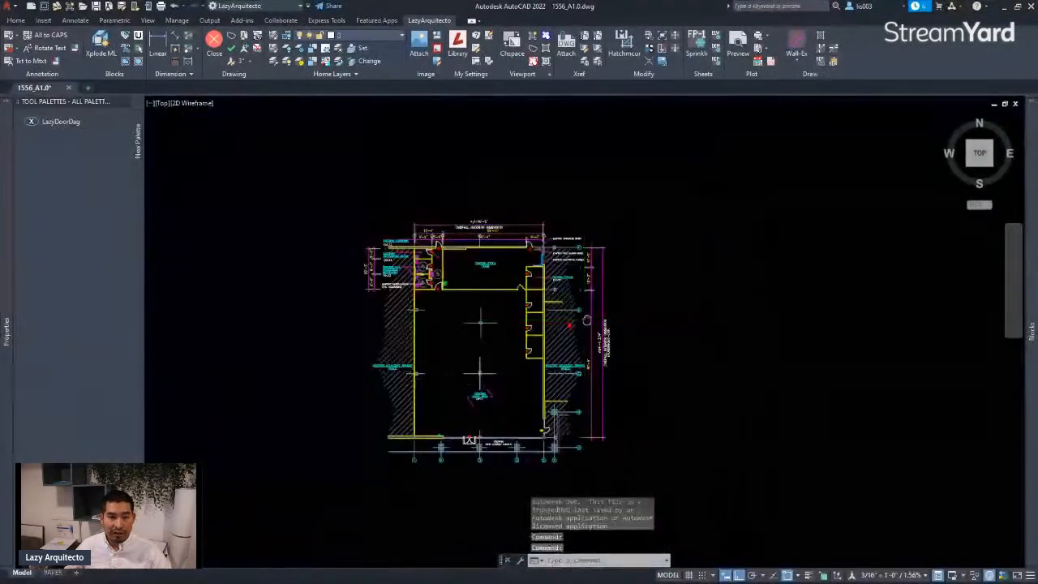
middle_click_drag(713, 451, 568, 452)
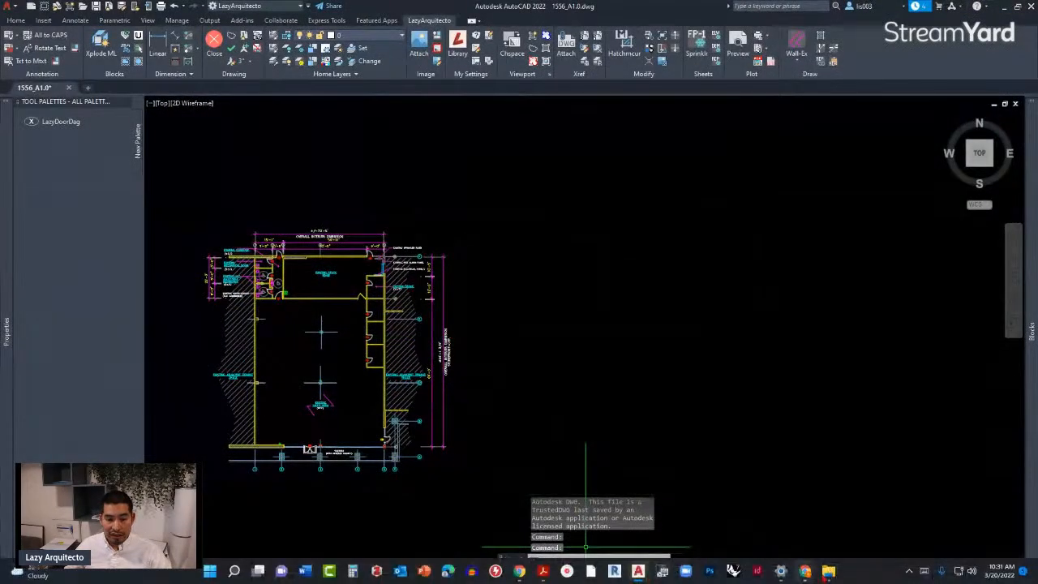
mouse_move(828, 571)
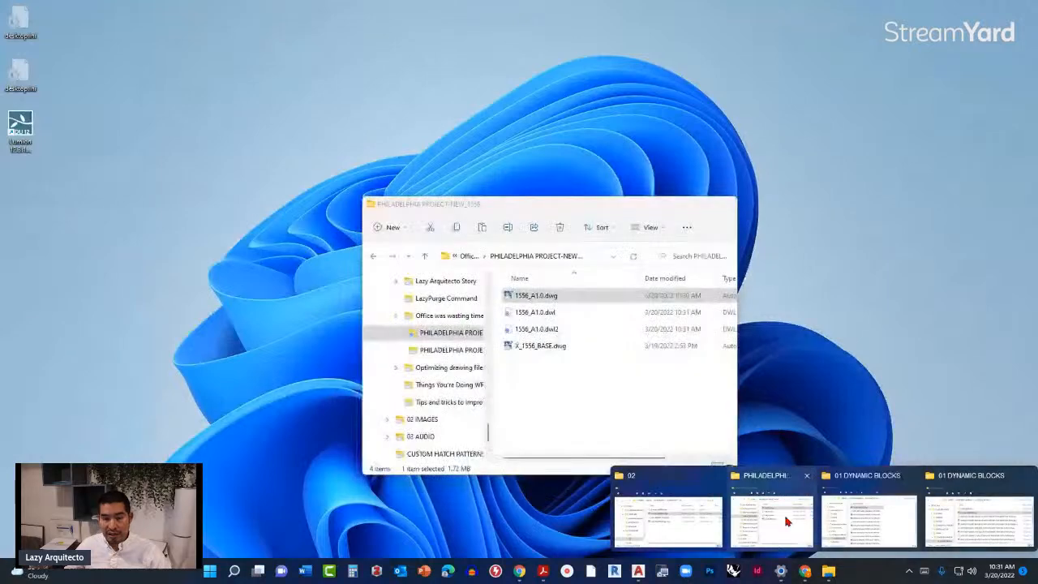
left_click(786, 521)
left_click_drag(543, 209, 331, 144)
left_click(308, 276)
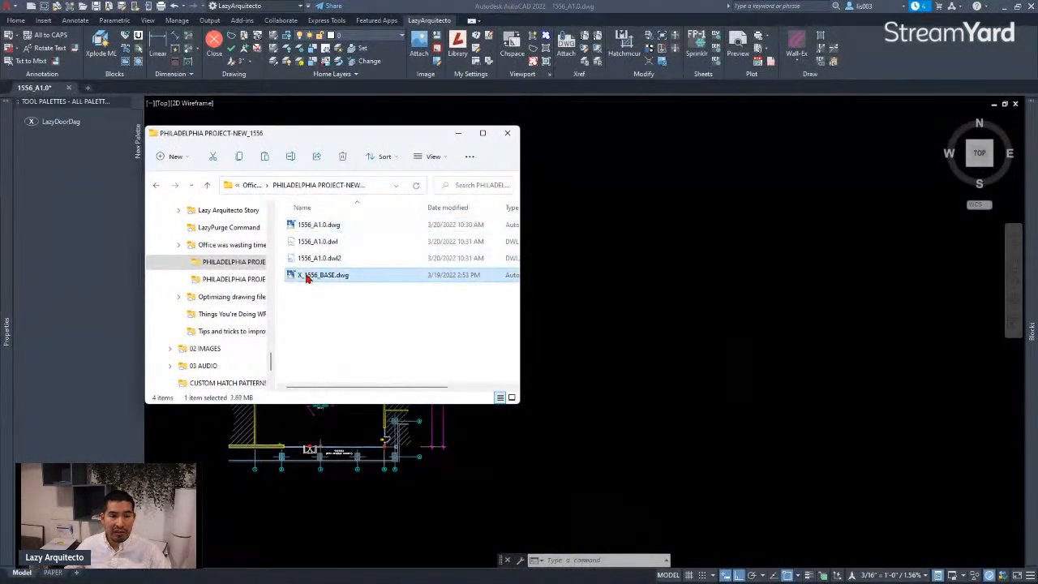
right_click_drag(308, 277, 567, 388)
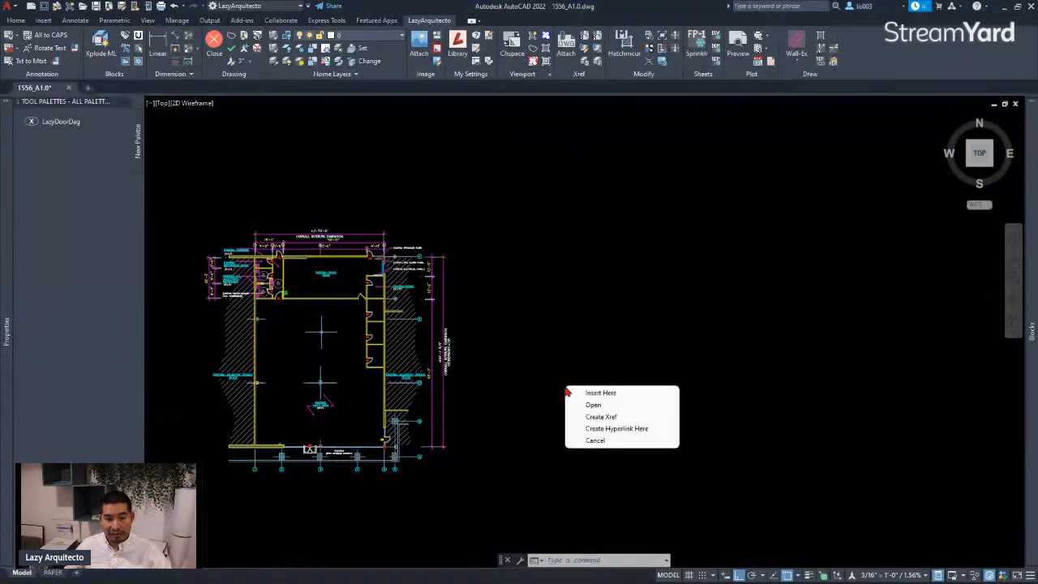
left_click(598, 406)
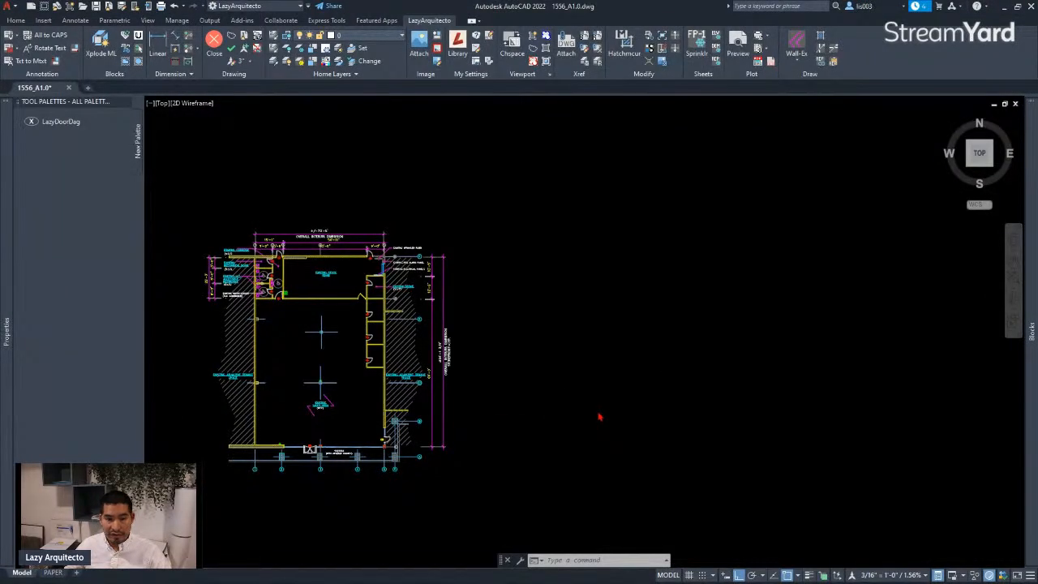
left_click(598, 406)
left_click(568, 389)
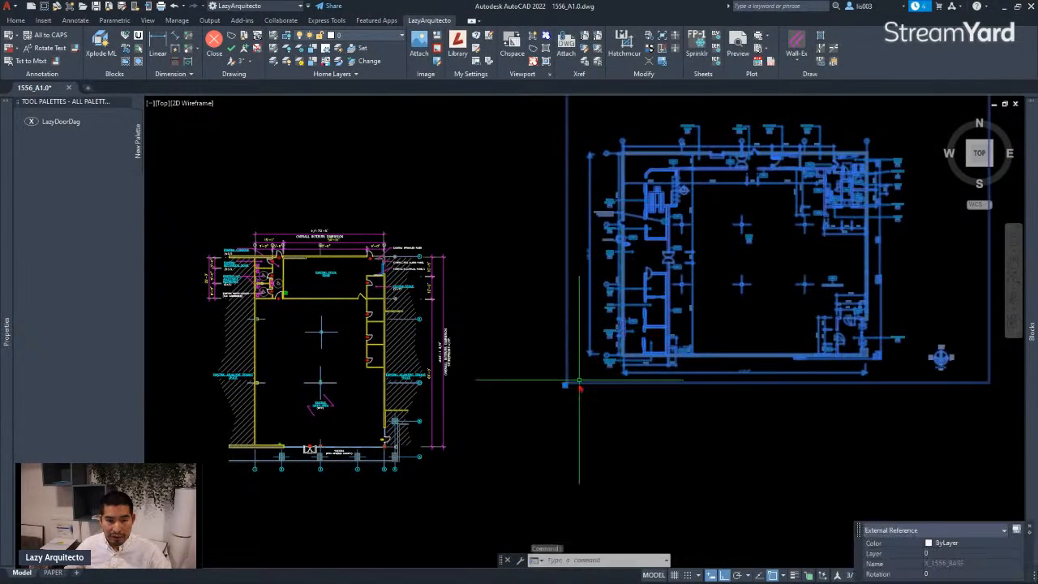
Step: Move the X_1556_BASE reference by its insertion point diagonally down and closer to the existing plan
left_click(566, 386)
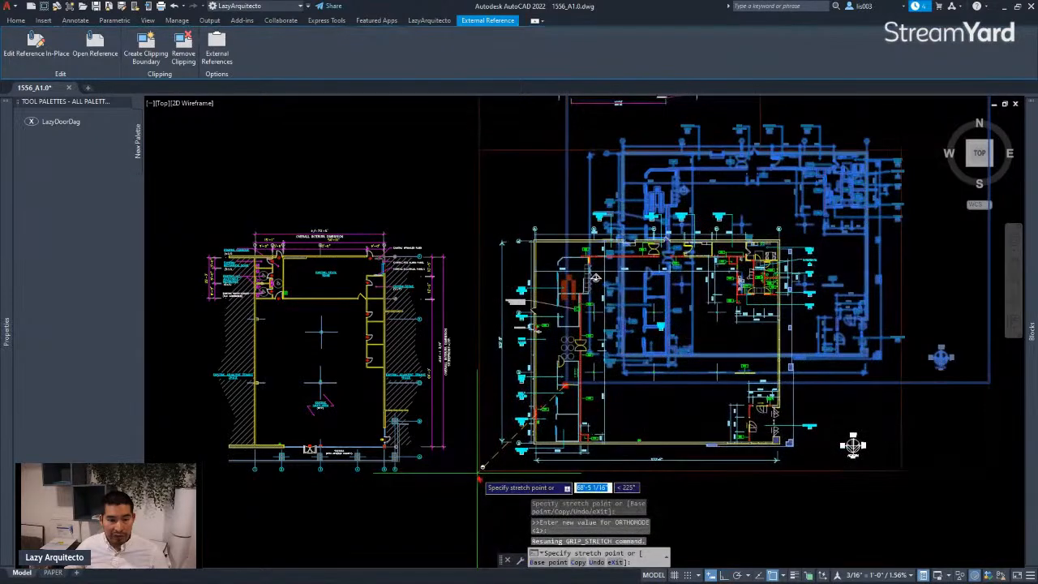
left_click(466, 480)
key("Escape")
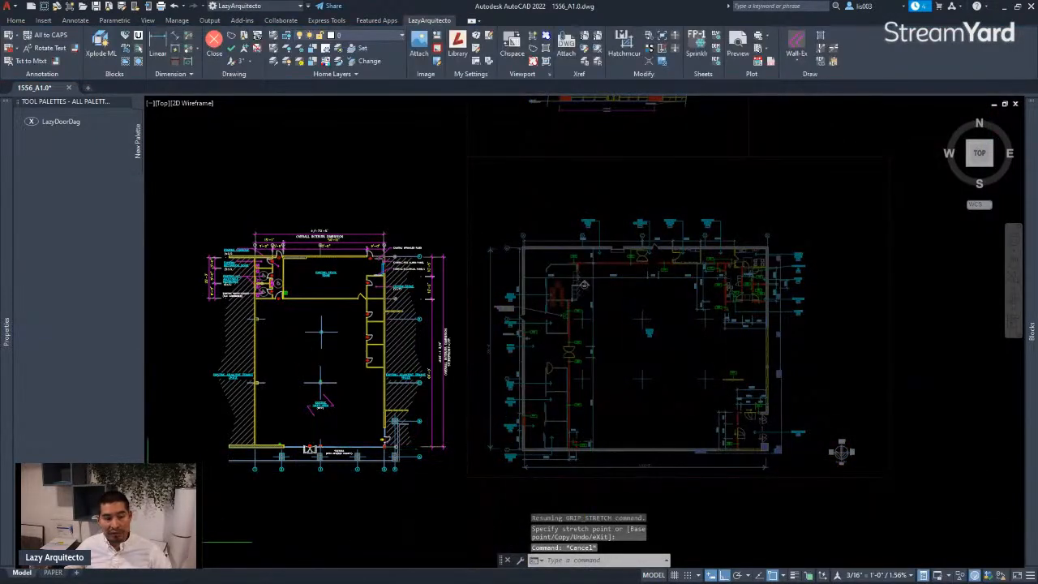
Step: In the PAPER layout, set the viewport scale to 1/8" = 1'-0" and centre the X_1556_BASE floor plan in the viewport
left_click(52, 573)
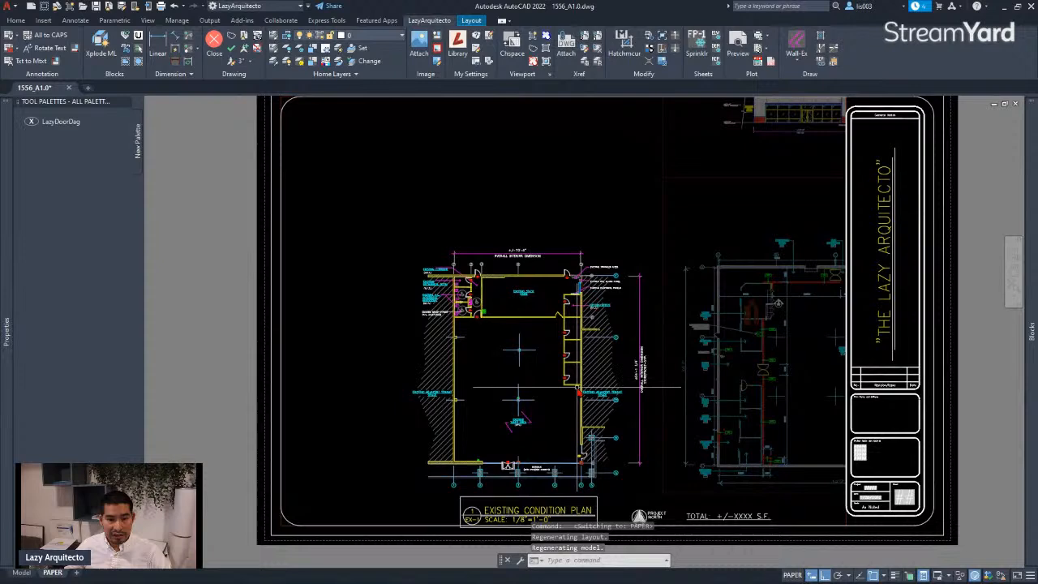
double_click(665, 388)
middle_click_drag(724, 357, 518, 361)
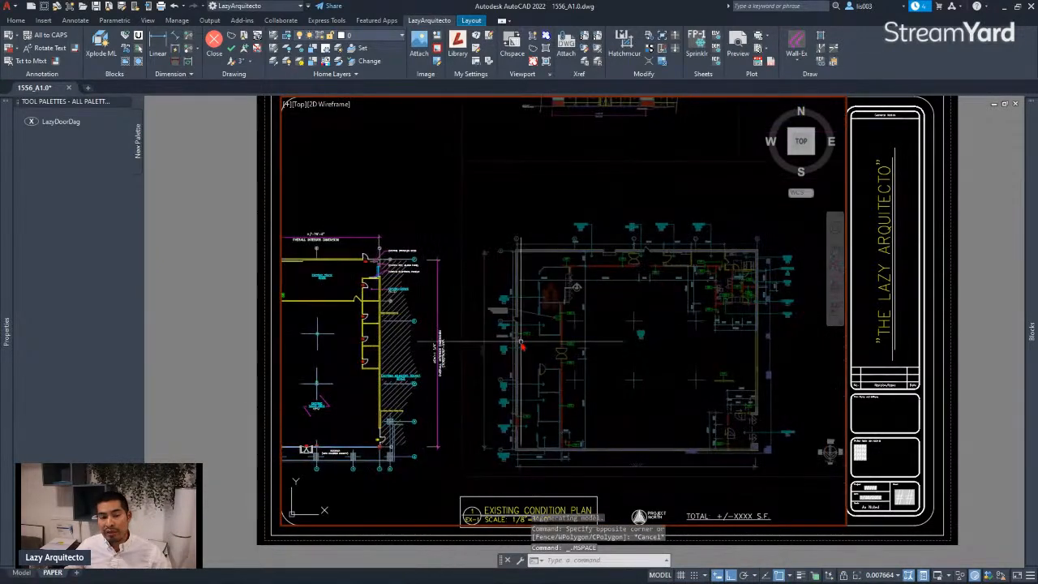
middle_click_drag(692, 375, 578, 377)
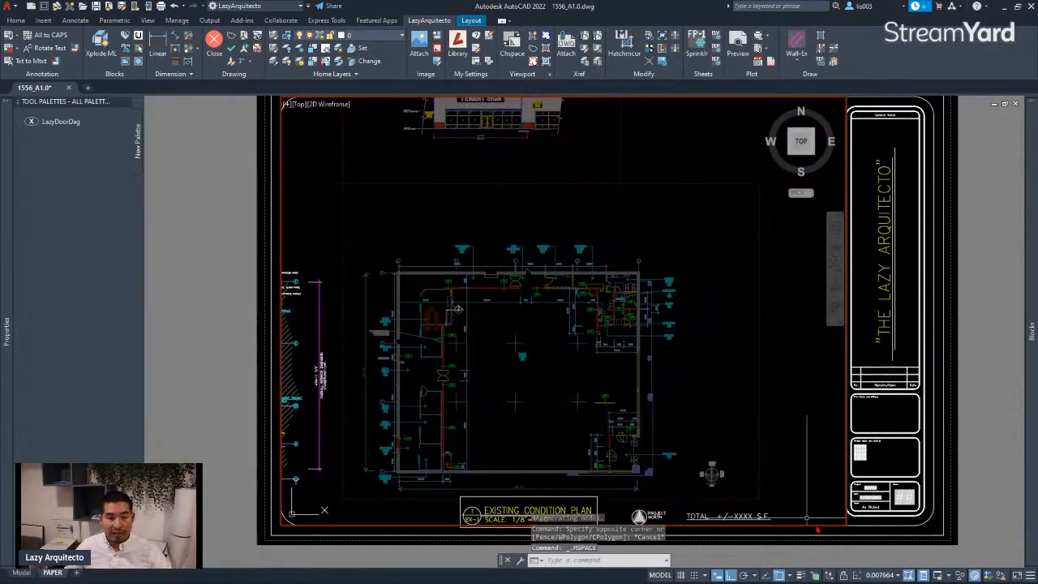
left_click(884, 575)
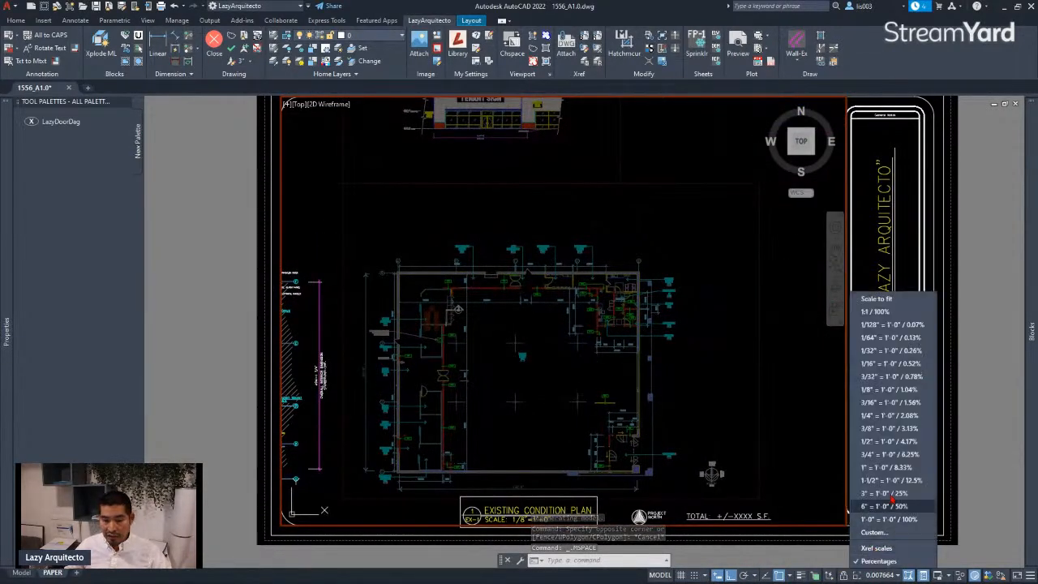
left_click(888, 389)
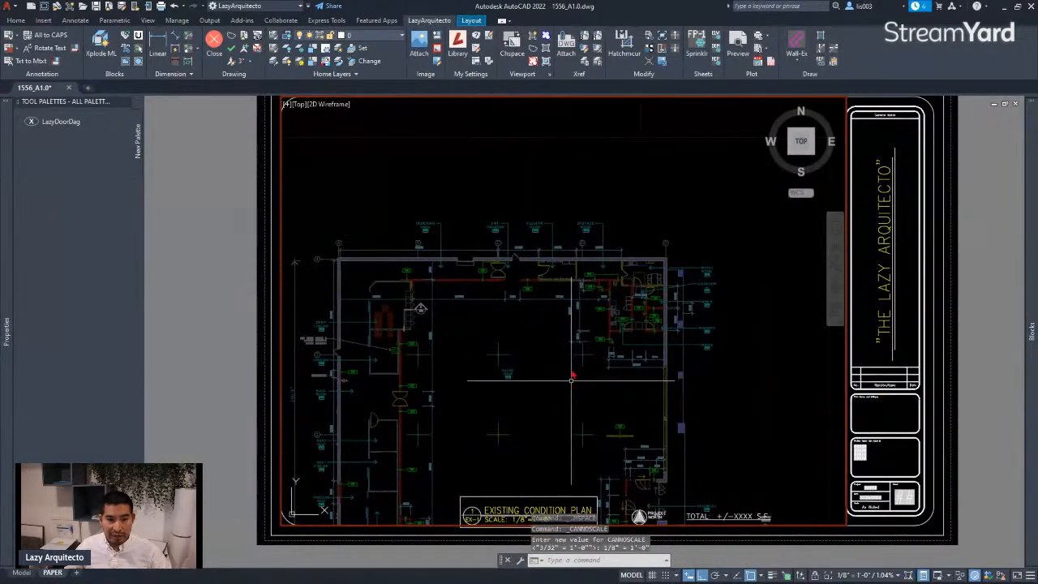
middle_click_drag(572, 379, 593, 318)
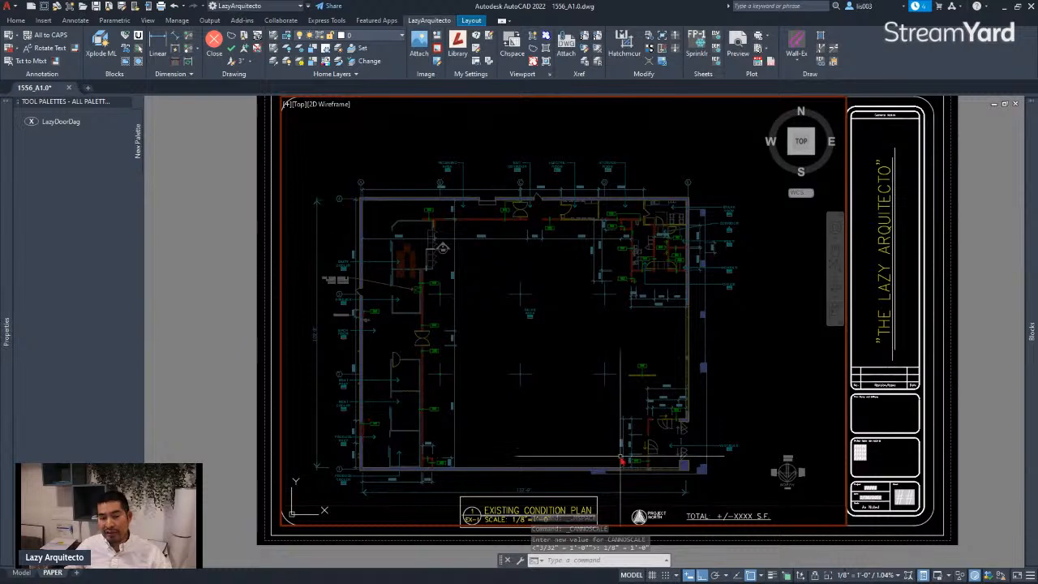
Step: Leave the viewport and return to model space with the X_1556_BASE floor plan in view
double_click(215, 379)
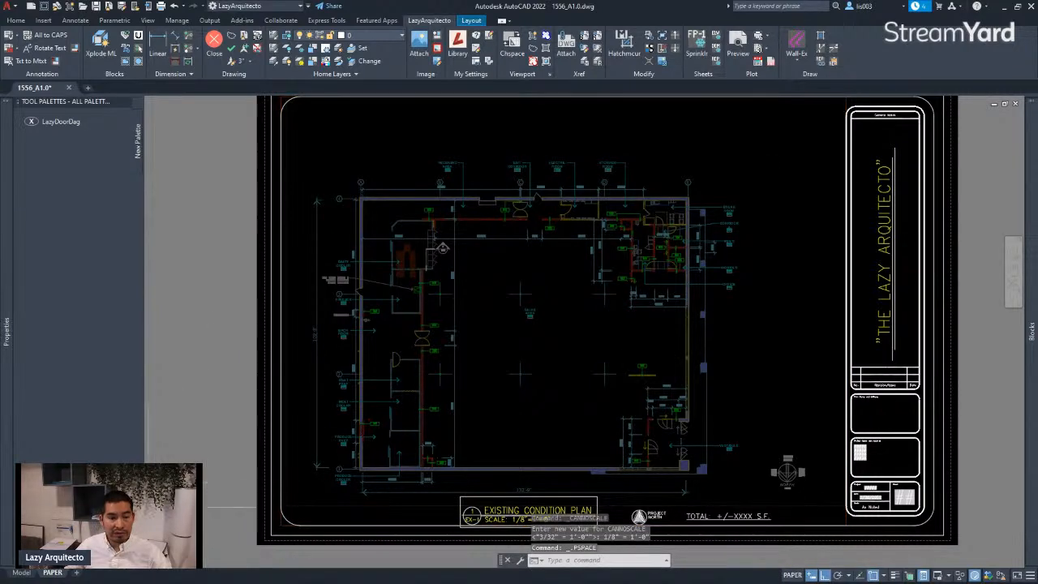
left_click(22, 573)
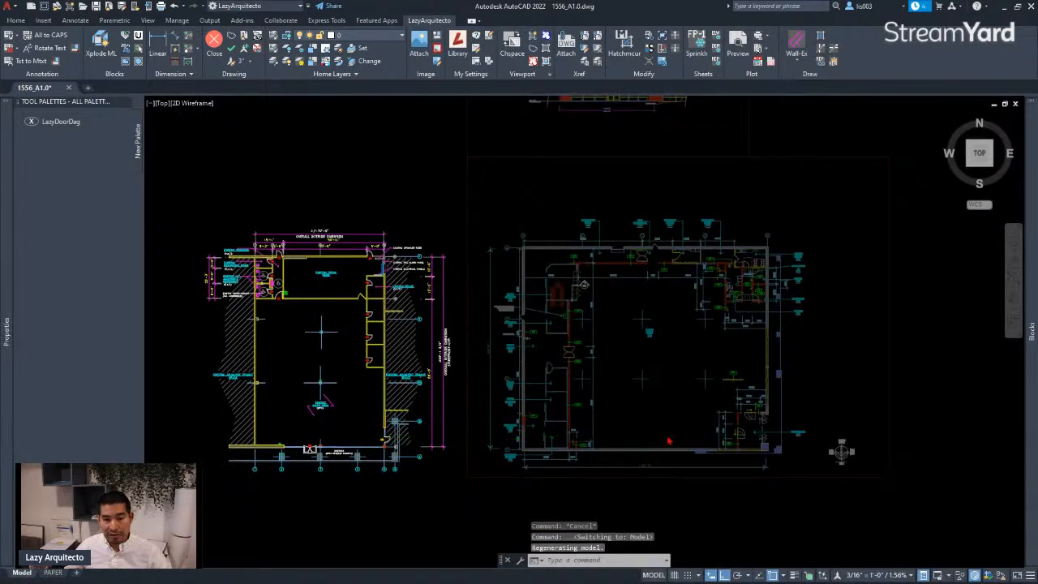
scroll(697, 439, "up", 5)
scroll(552, 450, "down", 5)
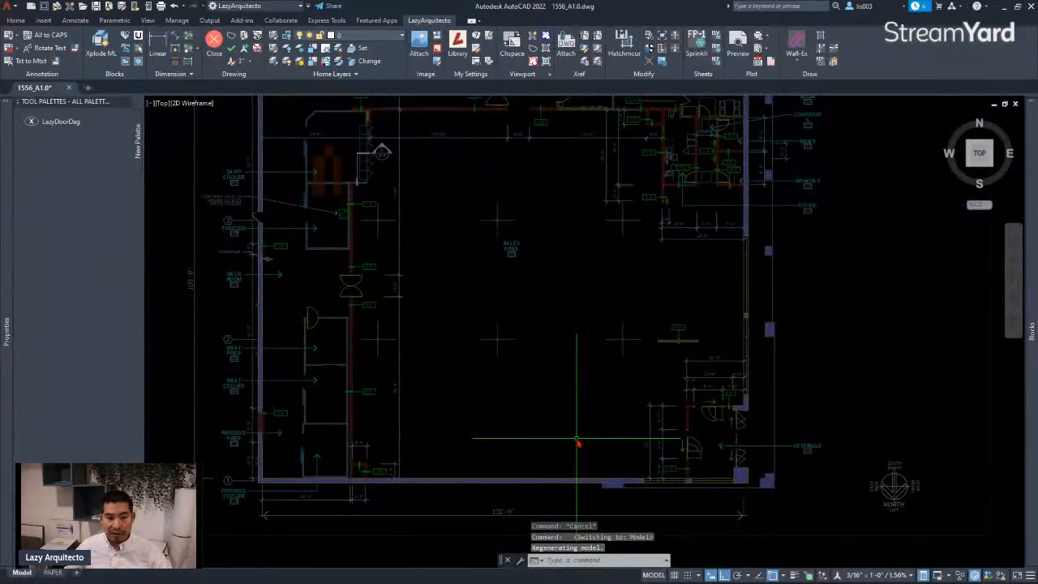
Step: Switch to Scale Factors-Autocad.pdf in Acrobat, look up the factor for 1/8"=1'-0", and return to the drawing
type("DIMSCALE")
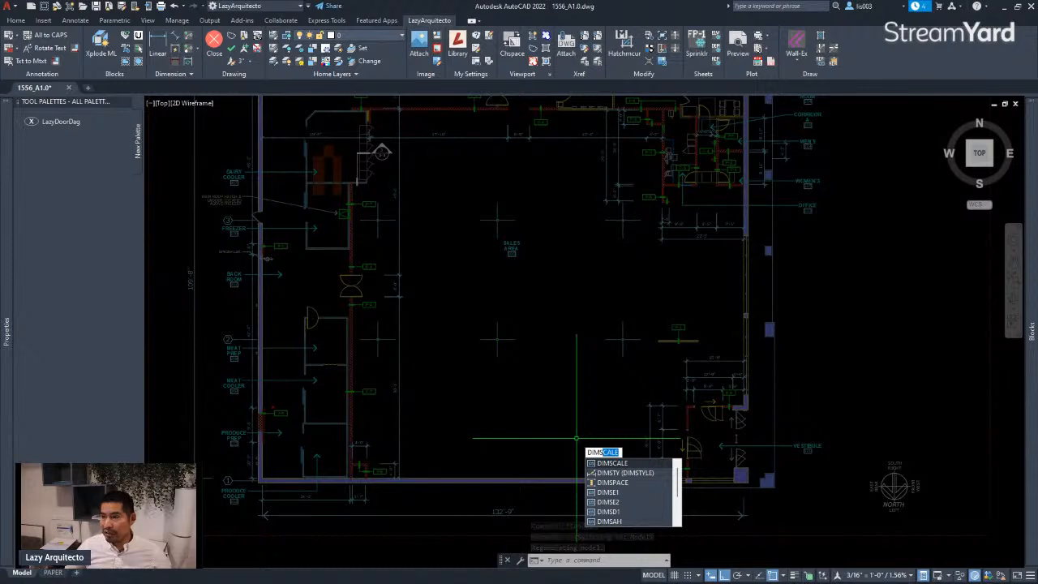
key("alt+Tab")
left_click_drag(723, 206, 520, 184)
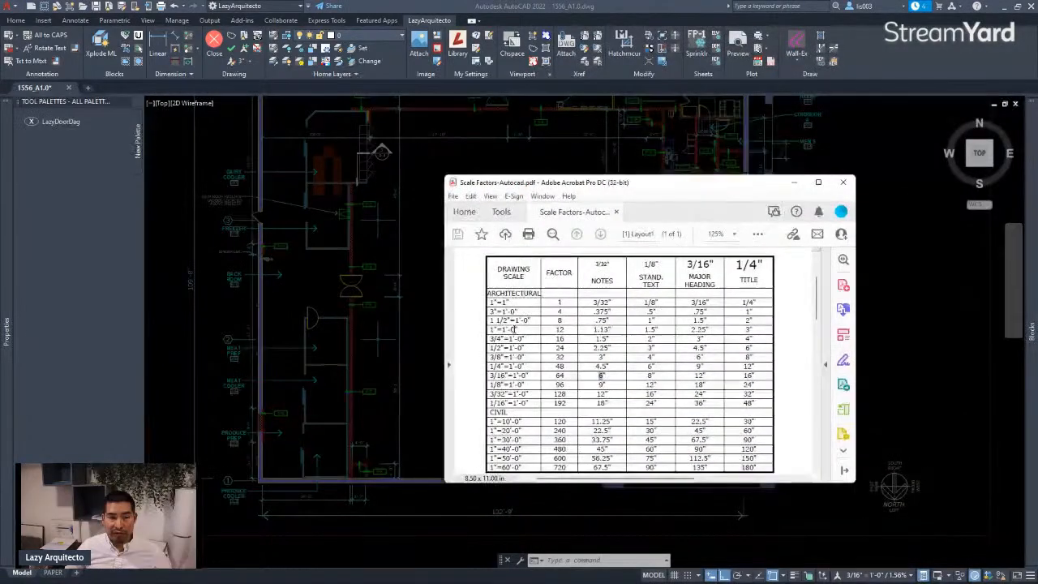
left_click(560, 384)
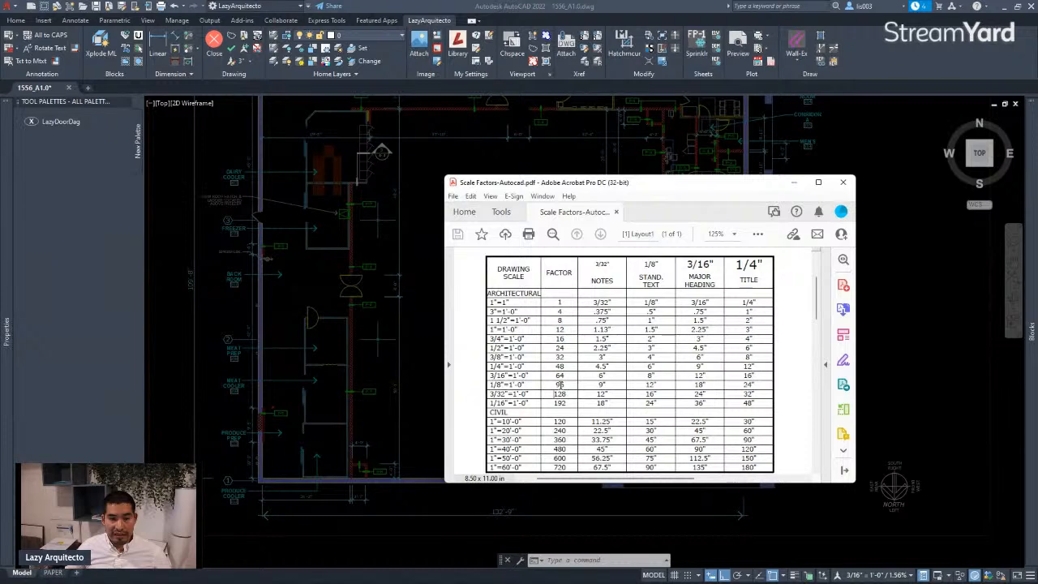
left_click(599, 444)
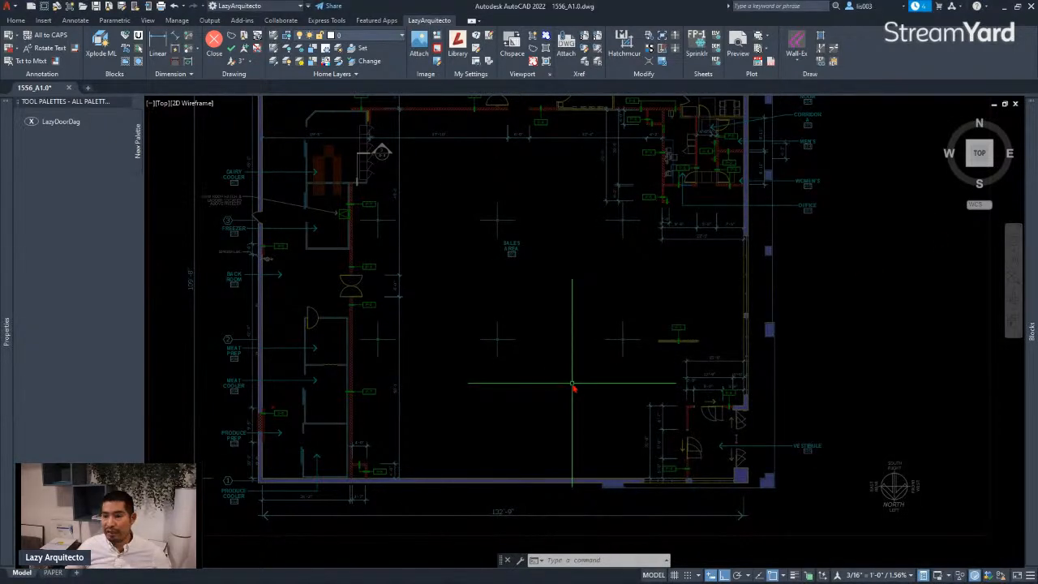
Step: Set the DIMSCALE system variable to 96
key("Escape")
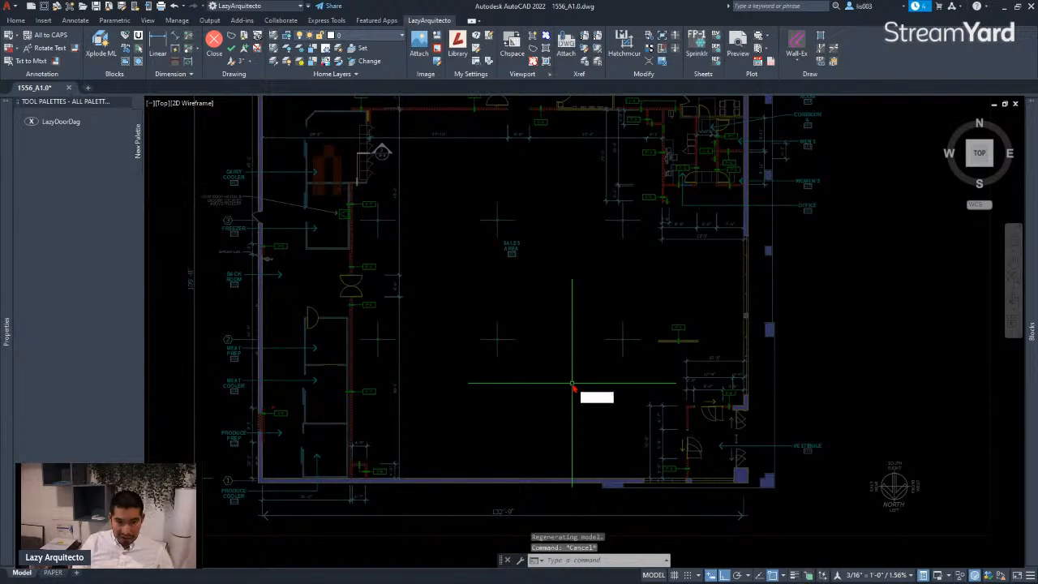
type("DIMSCALE")
key("Return")
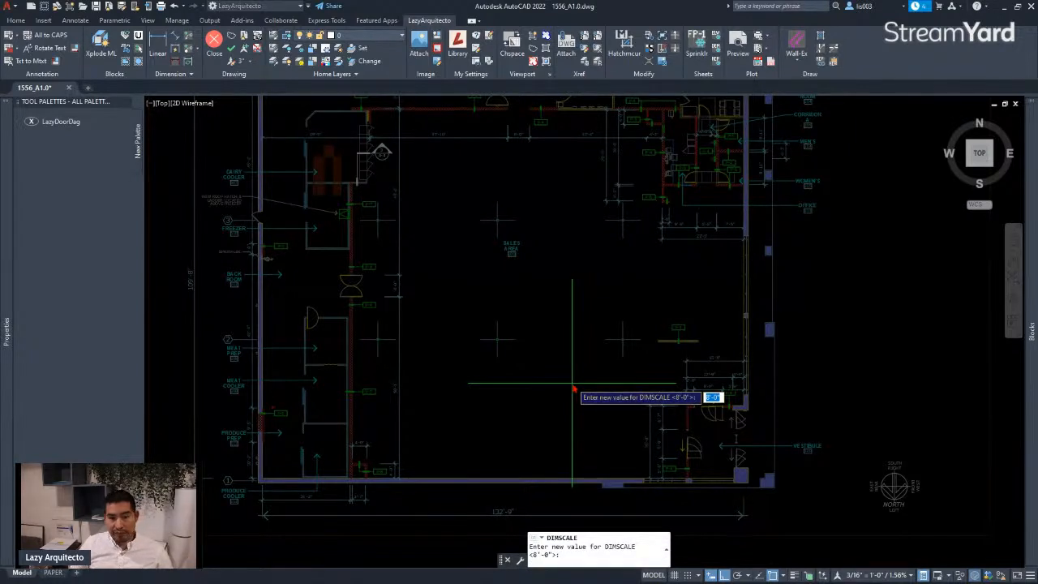
key("Return")
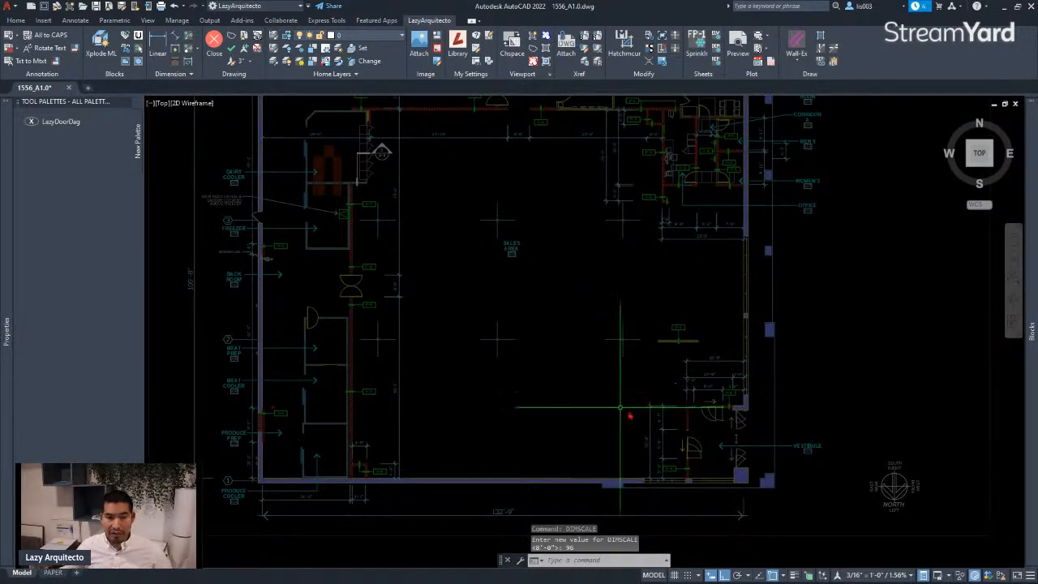
Step: Set the USERI1 counter variable to 100 and bring the vestibule of the floor plan into close view
scroll(718, 454, "up", 3)
mouse_move(718, 456)
middle_mouse_down()
mouse_move(649, 428)
mouse_move(586, 427)
middle_mouse_up()
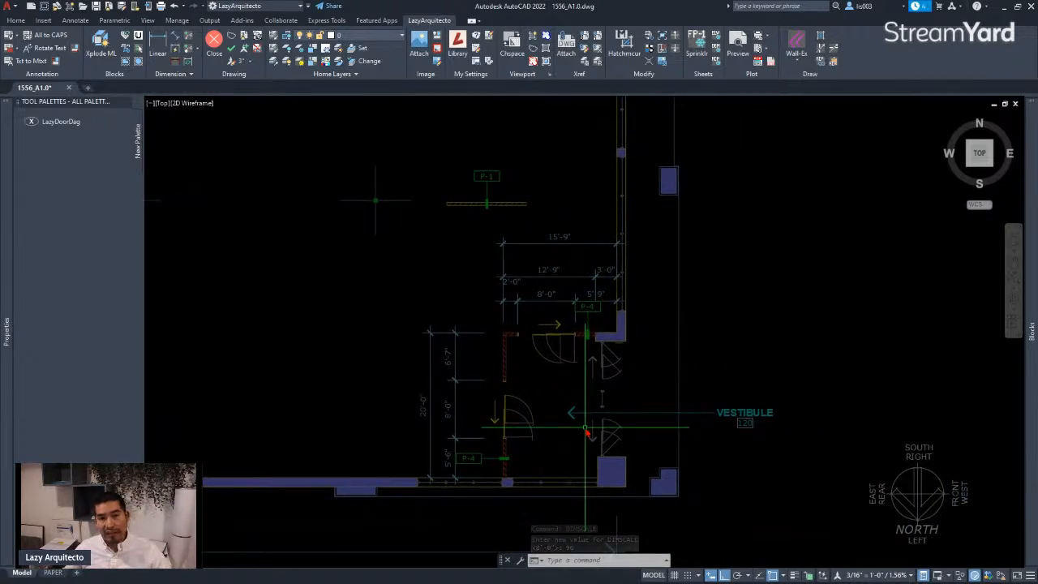
scroll(584, 430, "up", 3)
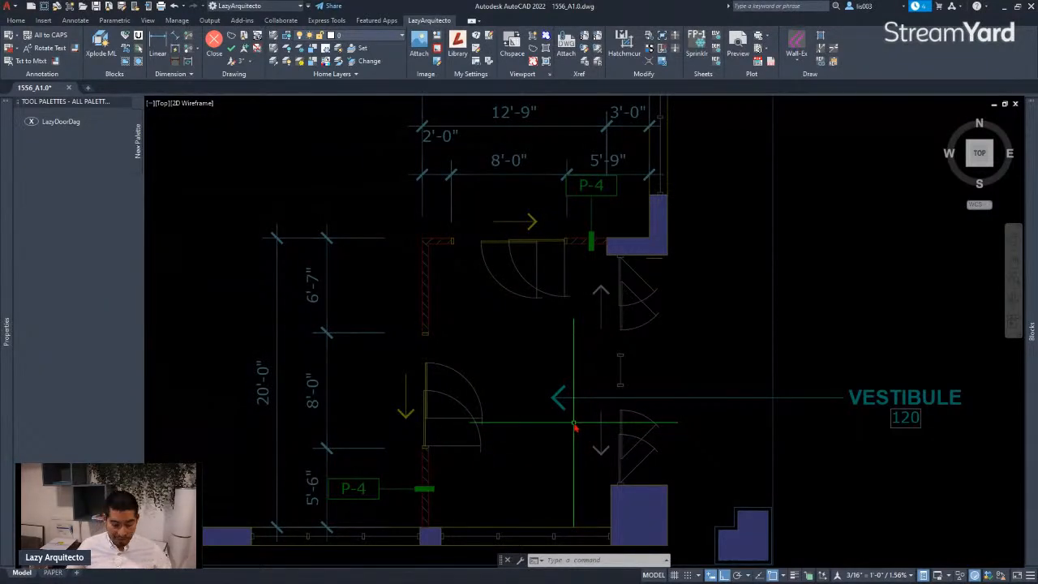
type("I")
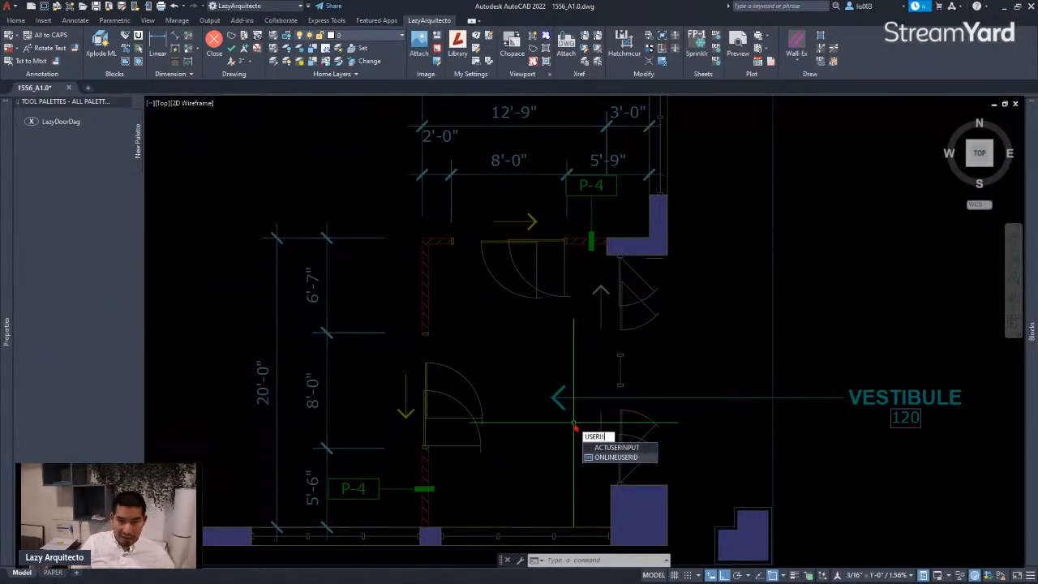
type("1")
key("Return")
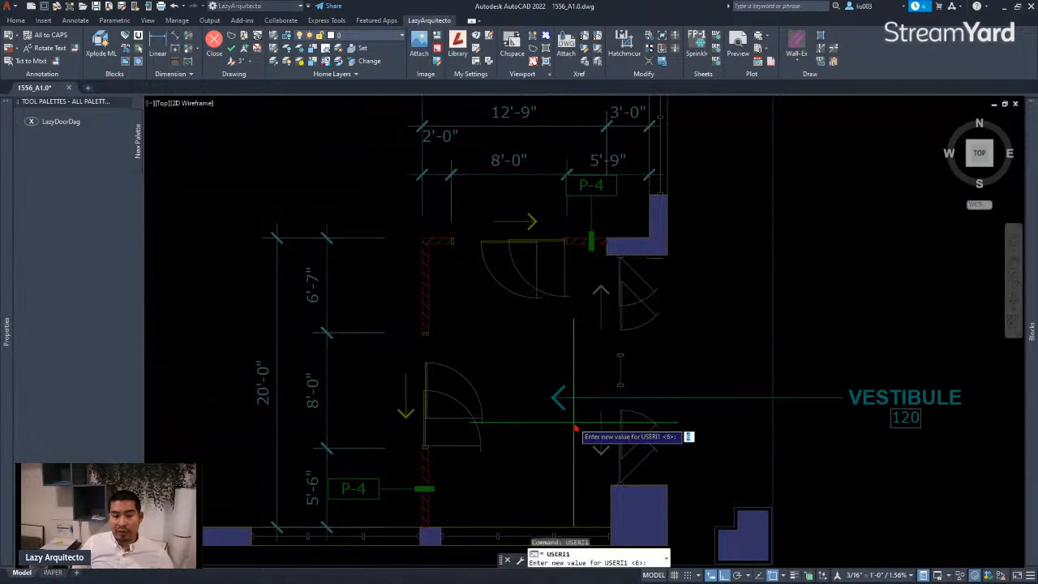
key("Return")
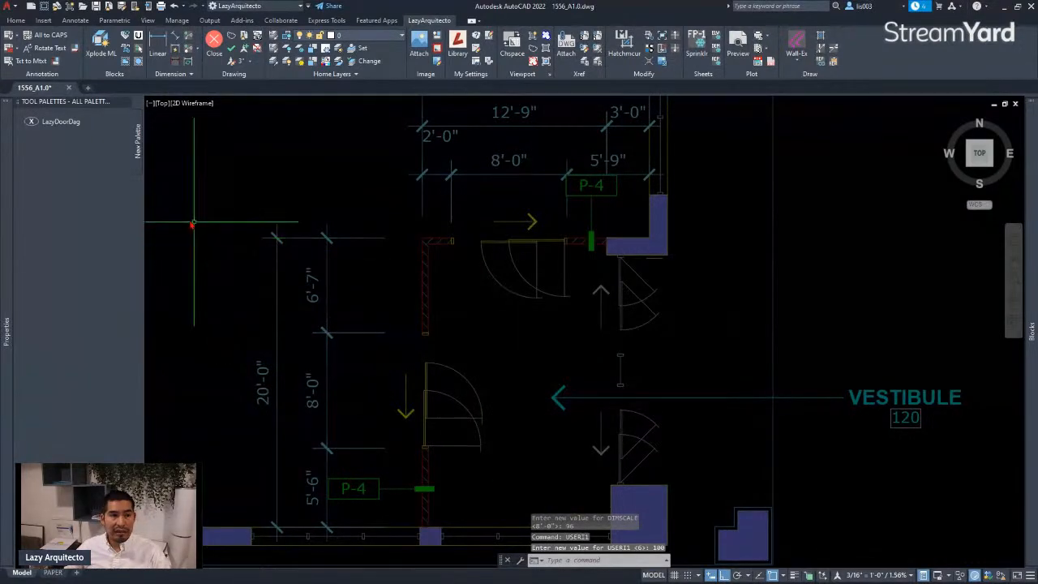
Step: Run the LazyDoorDag palette macro and place a door tag at each of the vestibule's three door openings
left_click(49, 122)
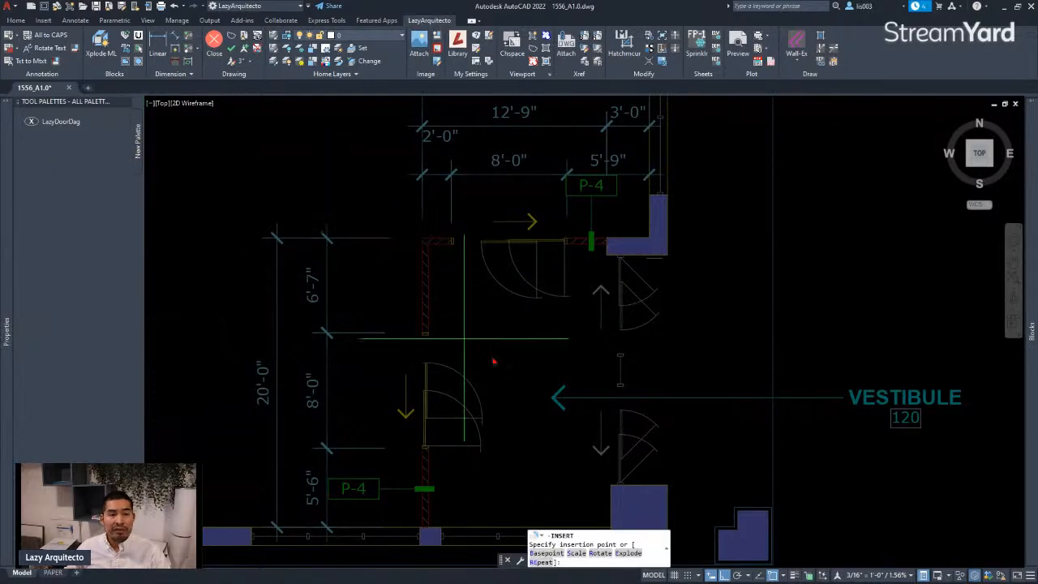
scroll(566, 395, "up", 3)
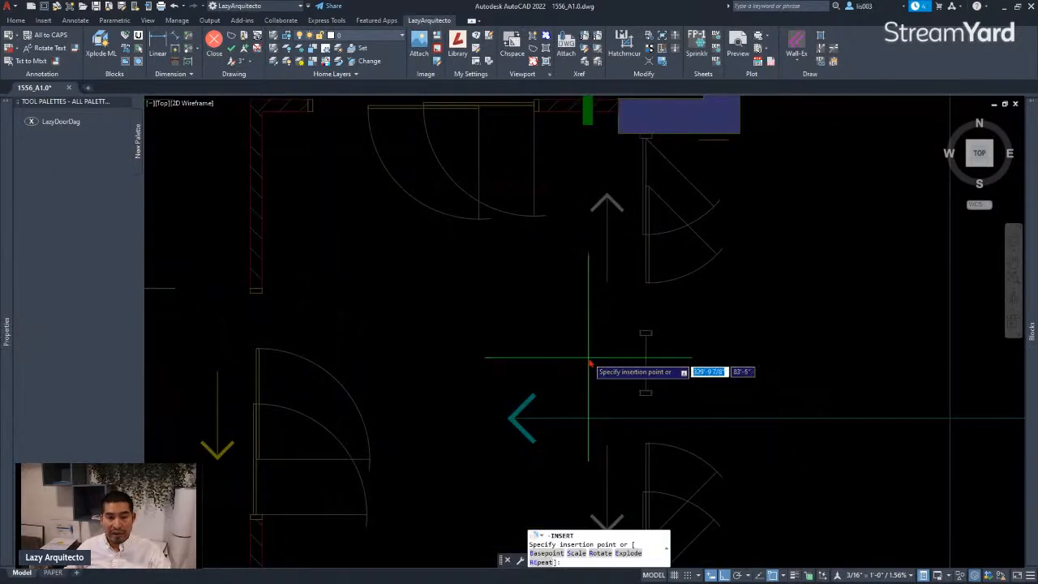
scroll(678, 414, "down", 3)
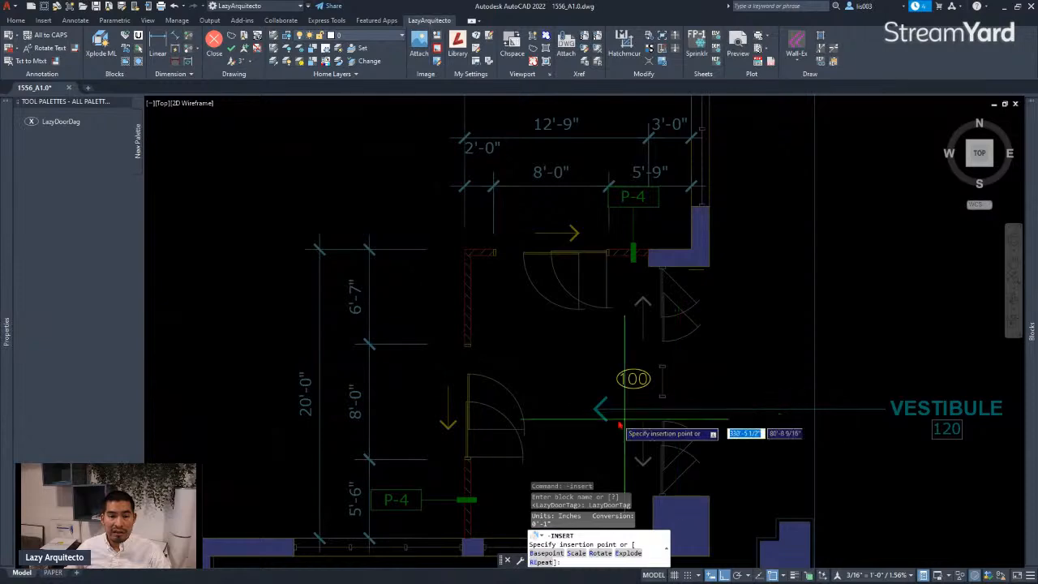
scroll(479, 411, "up", 3)
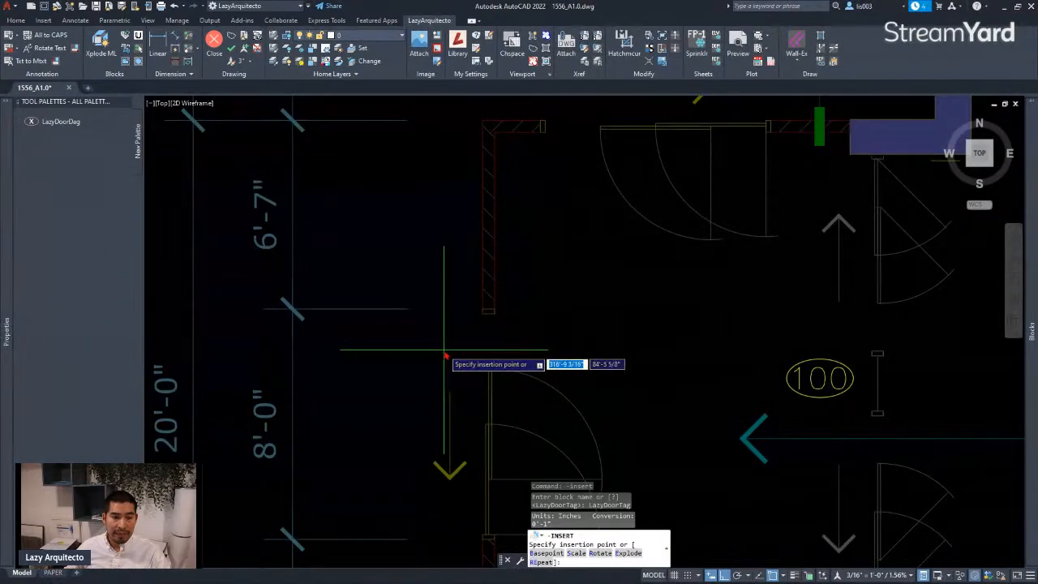
scroll(487, 398, "down", 4)
scroll(498, 349, "up", 5)
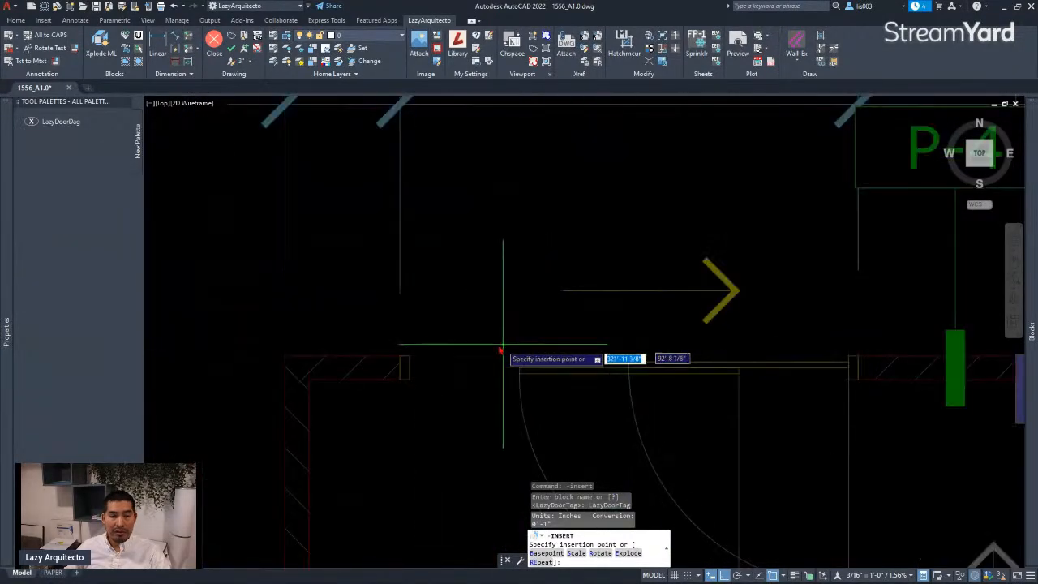
scroll(519, 389, "down", 8)
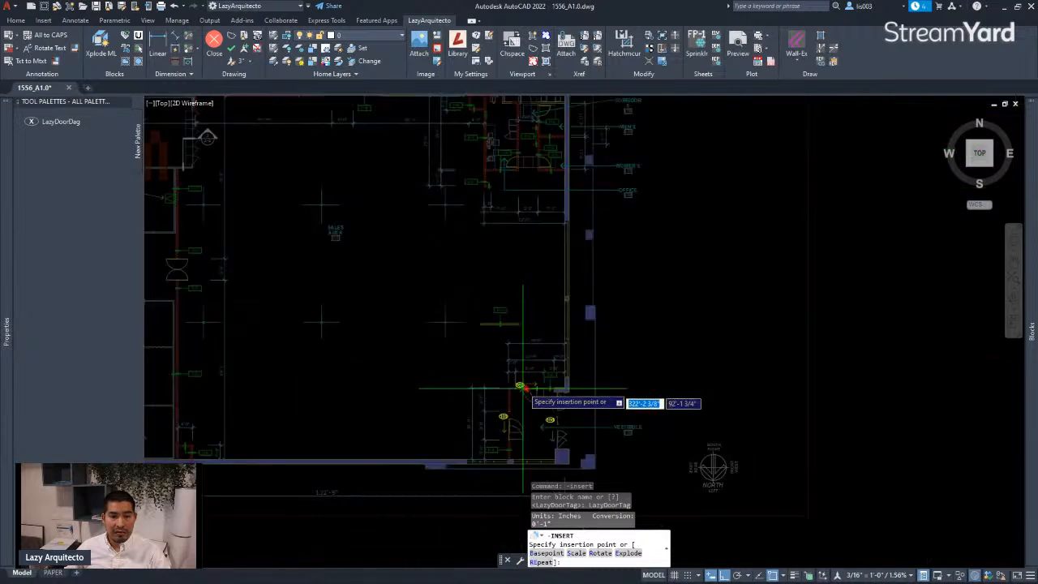
Step: Place door tags at the two facing restroom doors near the P-6 partitions, and end the insertion macro
scroll(539, 190, "up", 6)
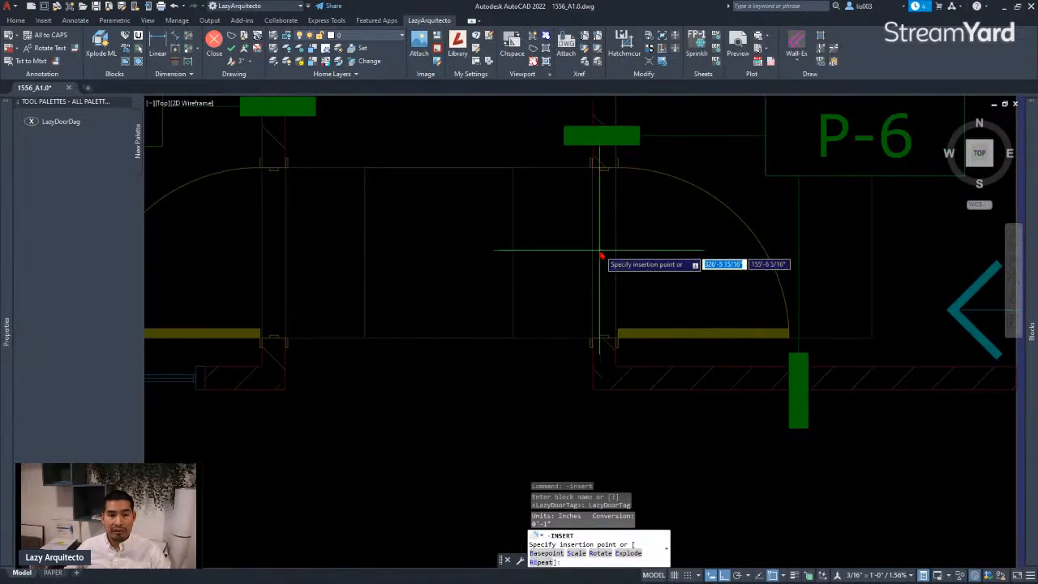
left_click(539, 278)
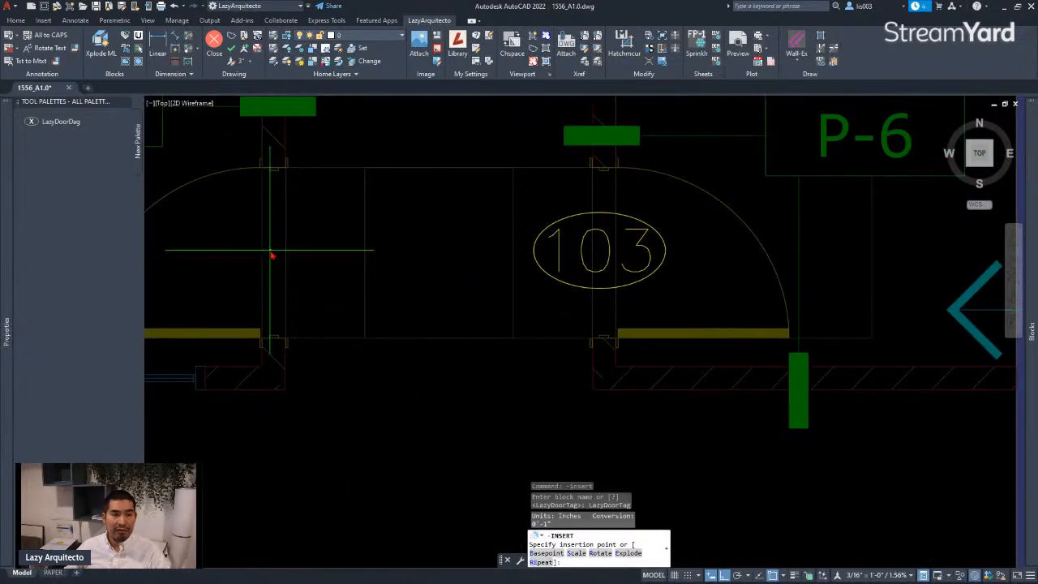
scroll(506, 263, "down", 3)
key("Escape")
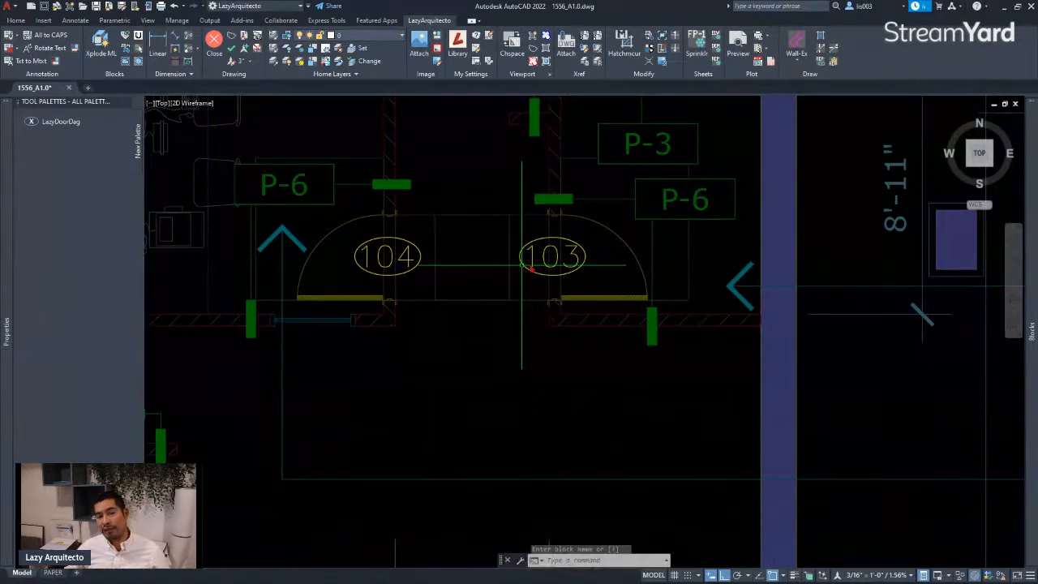
Step: Open the attribute of vestibule door tag 100, examine its text height in the text options, and close the editor
scroll(559, 260, "down", 6)
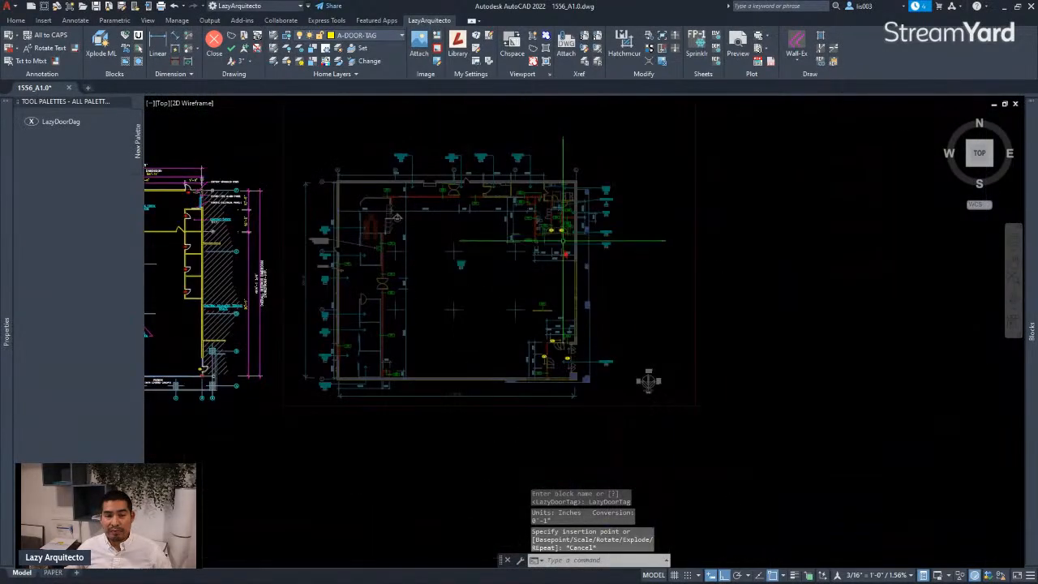
scroll(565, 367, "up", 8)
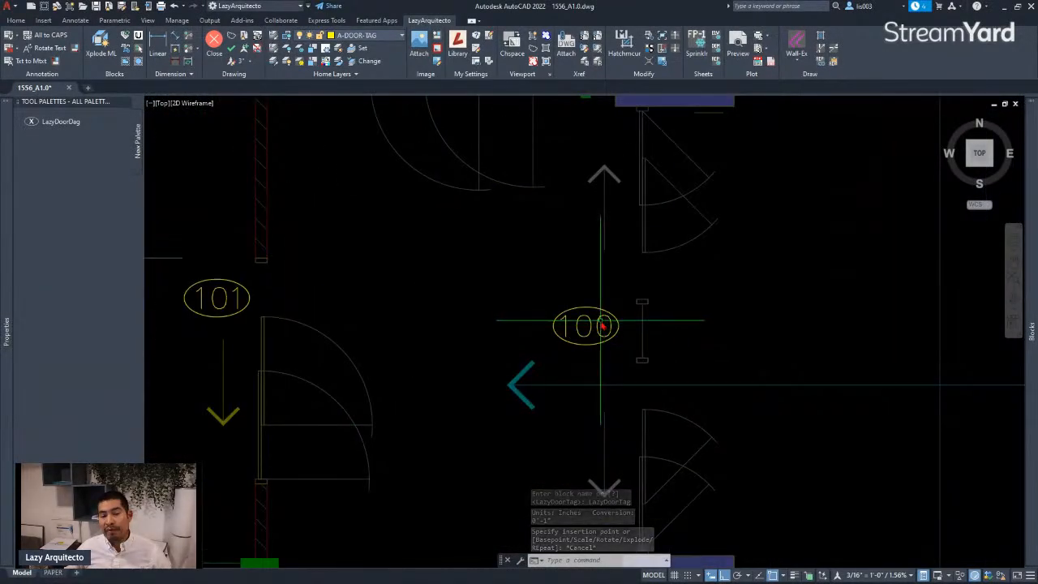
left_click(599, 325)
double_click(599, 325)
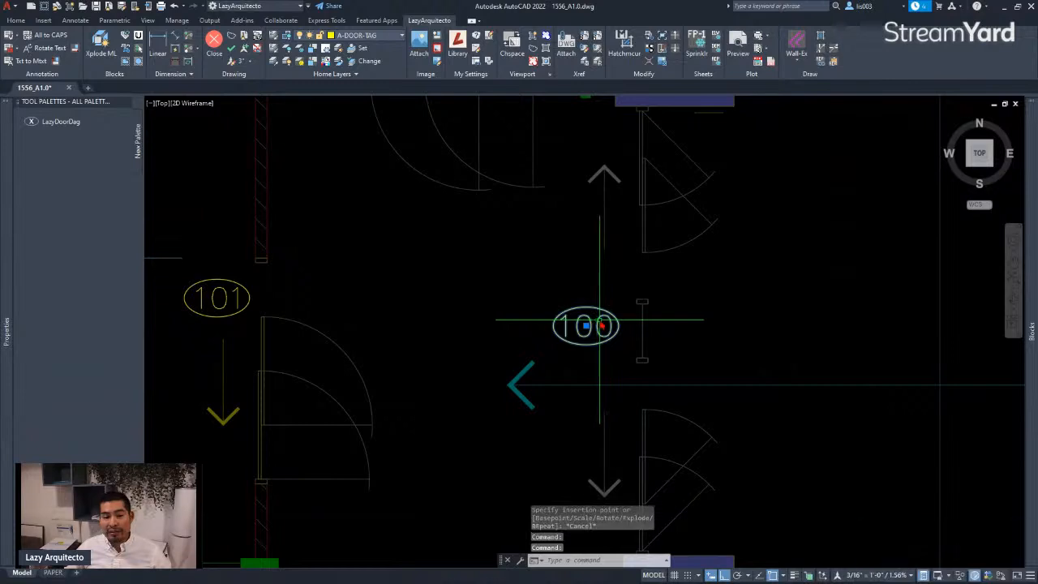
left_click(403, 187)
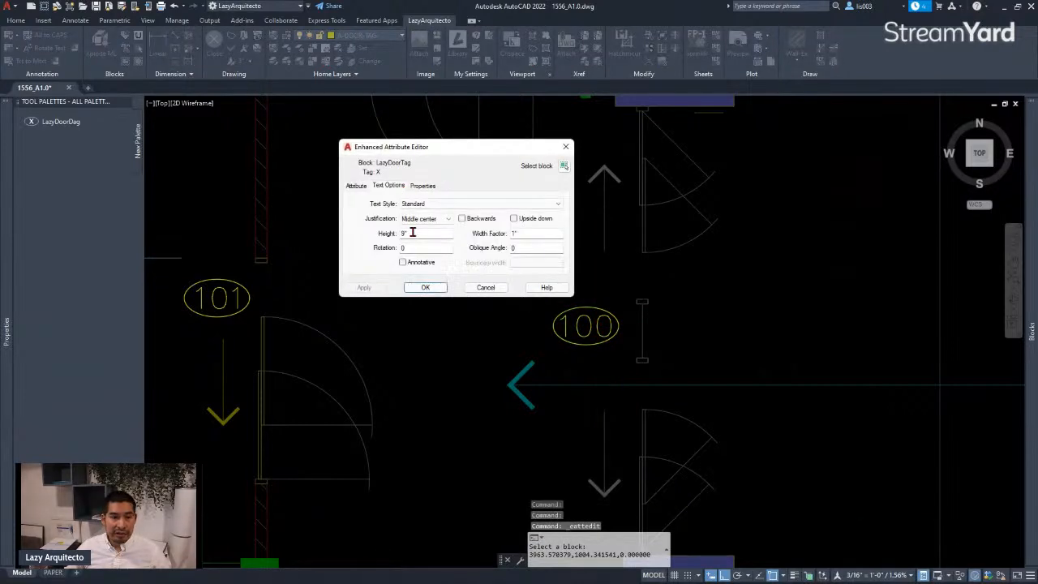
key("Return")
Step: Select door tag 100 to inspect its layer and attribute properties, and view the entire drawing
left_click(556, 325)
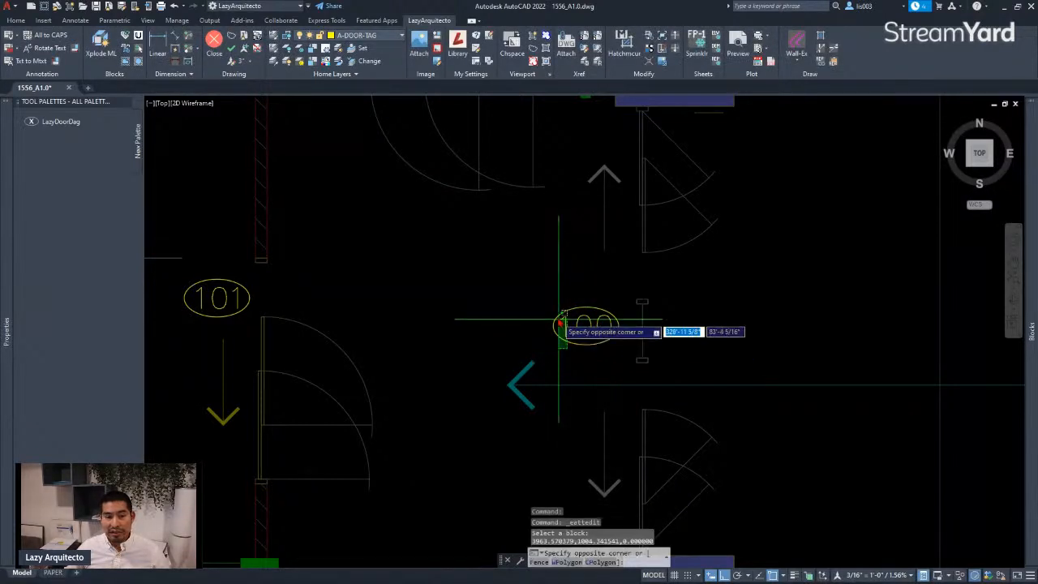
left_click(537, 303)
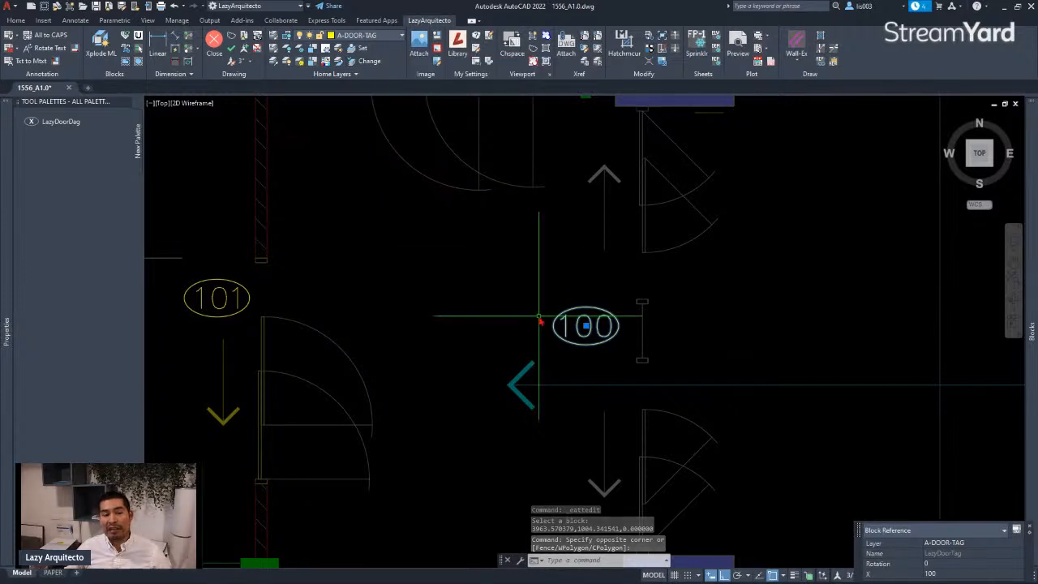
middle_click(865, 388)
middle_click(864, 388)
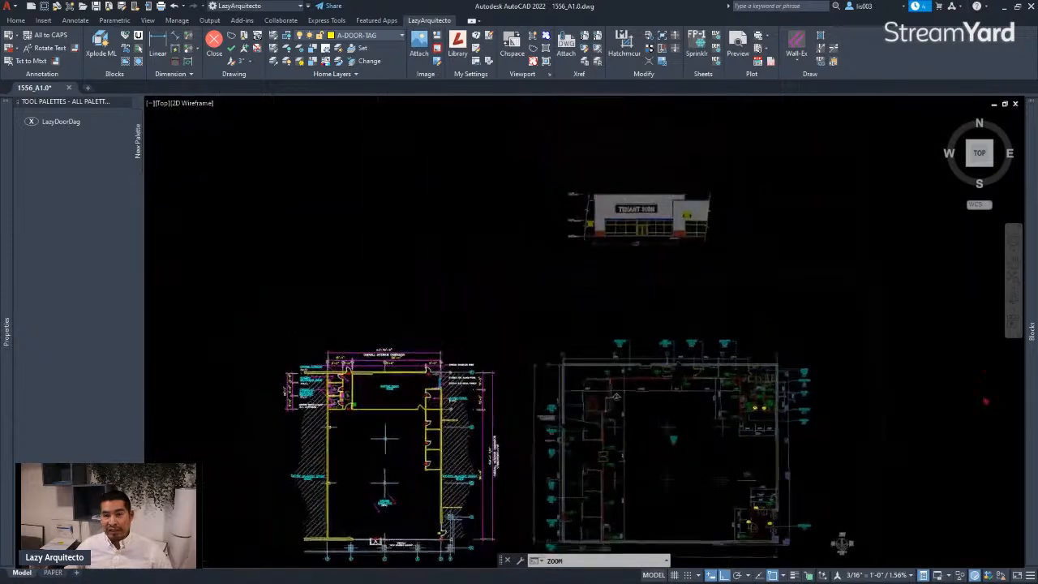